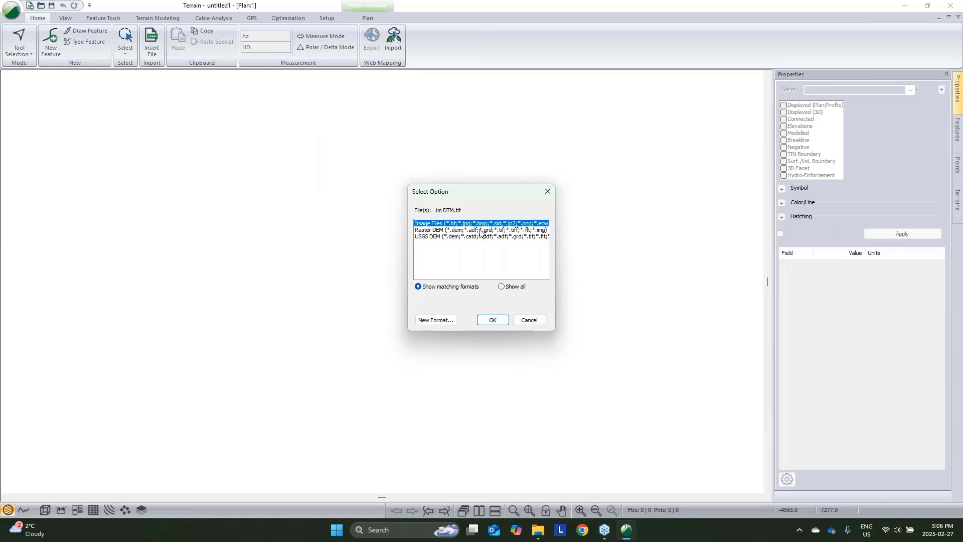
# - Import 1m DTM.tif as a Raster DEM, displaying only its extents border
pyautogui.click(479, 231)
pyautogui.click(492, 320)
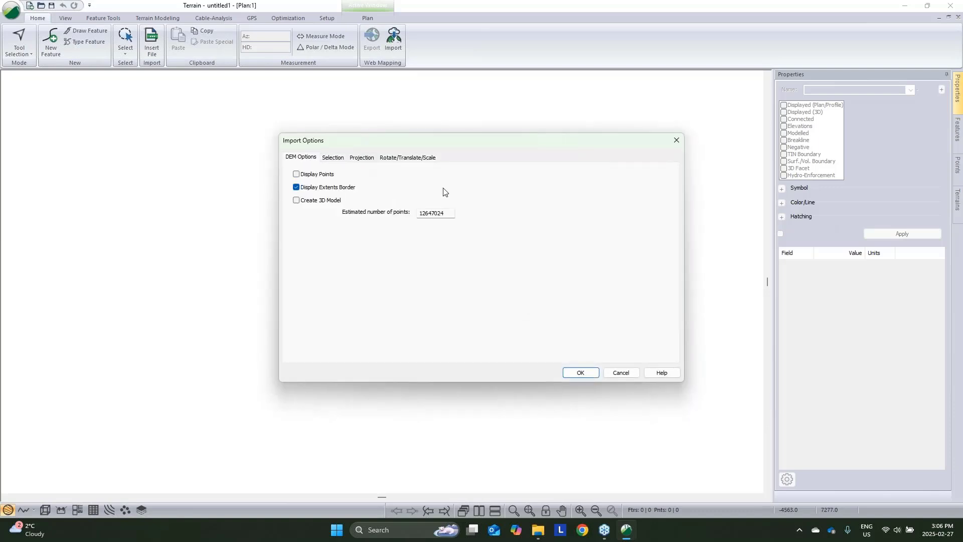
pyautogui.click(580, 372)
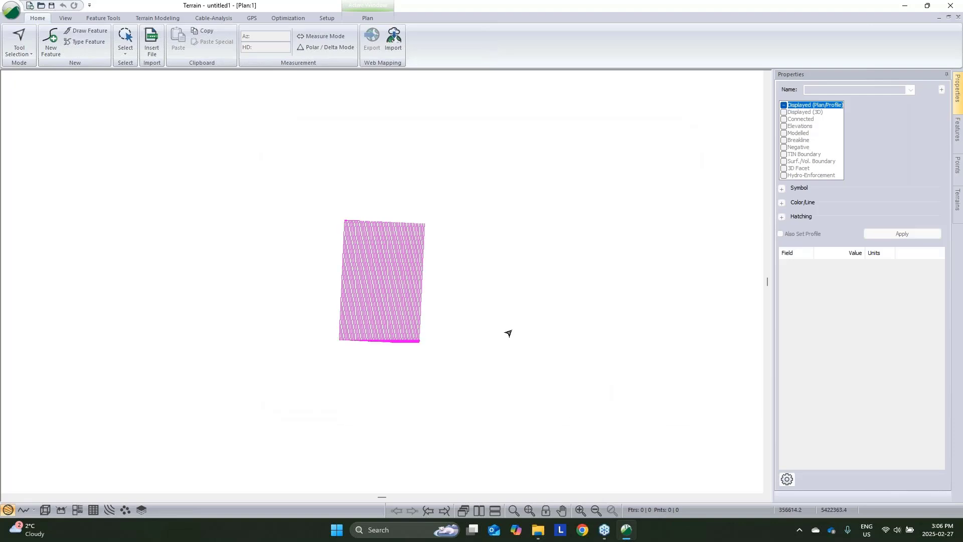
# - Simplify the imported DEM features with a tolerance of 0.1, continuing without undo
pyautogui.click(173, 20)
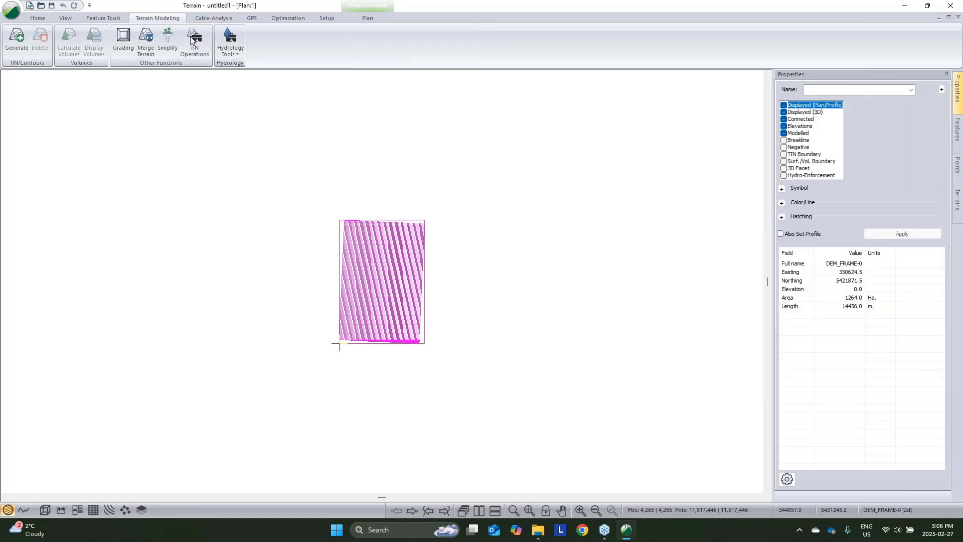
pyautogui.click(106, 19)
pyautogui.click(339, 53)
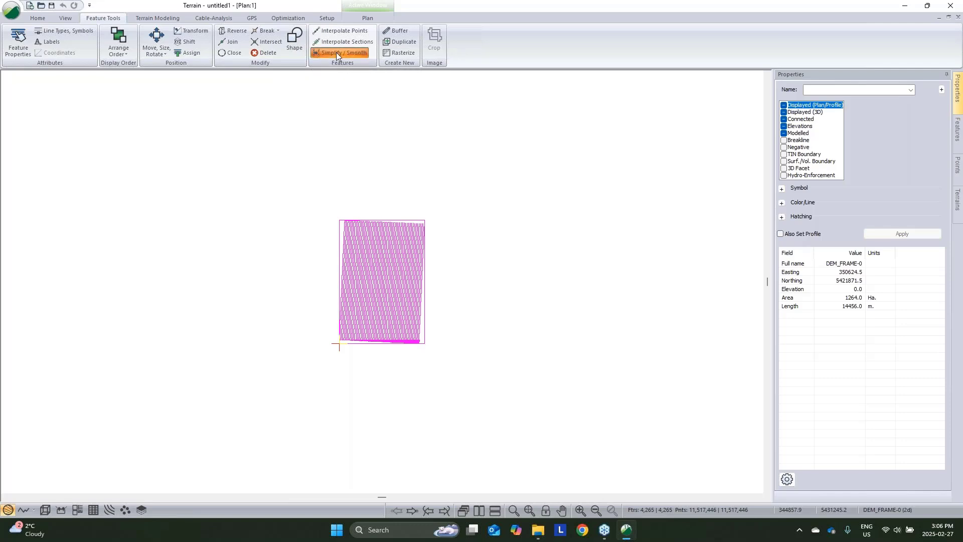
pyautogui.write('.1')
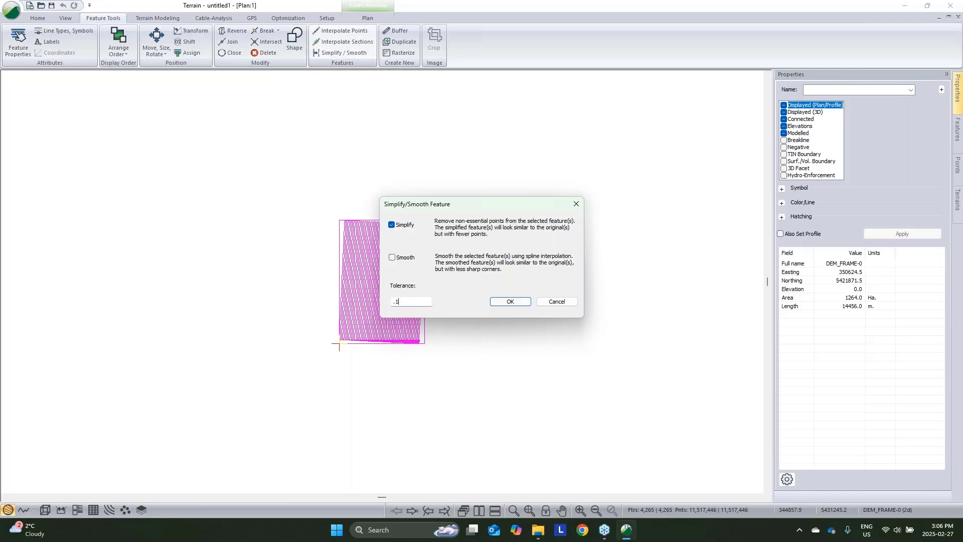
pyautogui.click(510, 301)
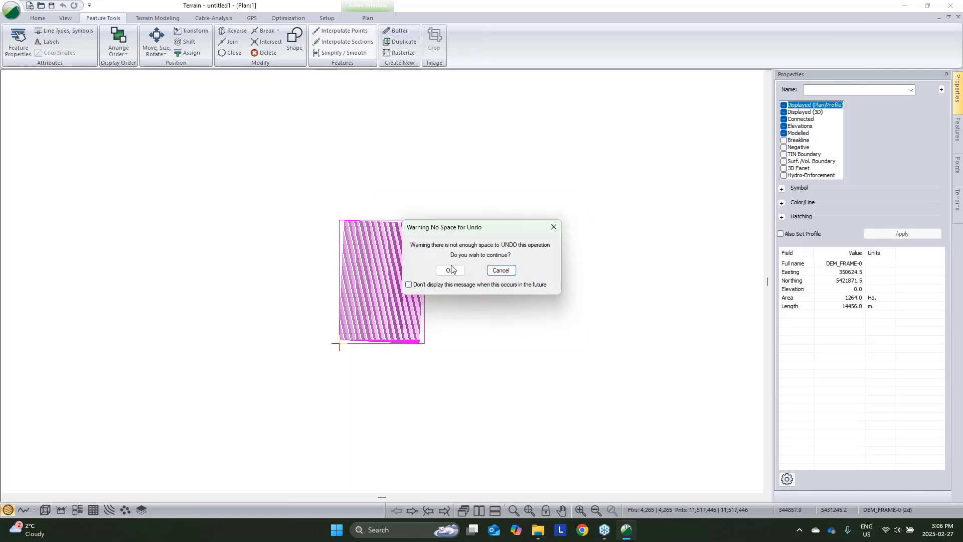
pyautogui.click(450, 270)
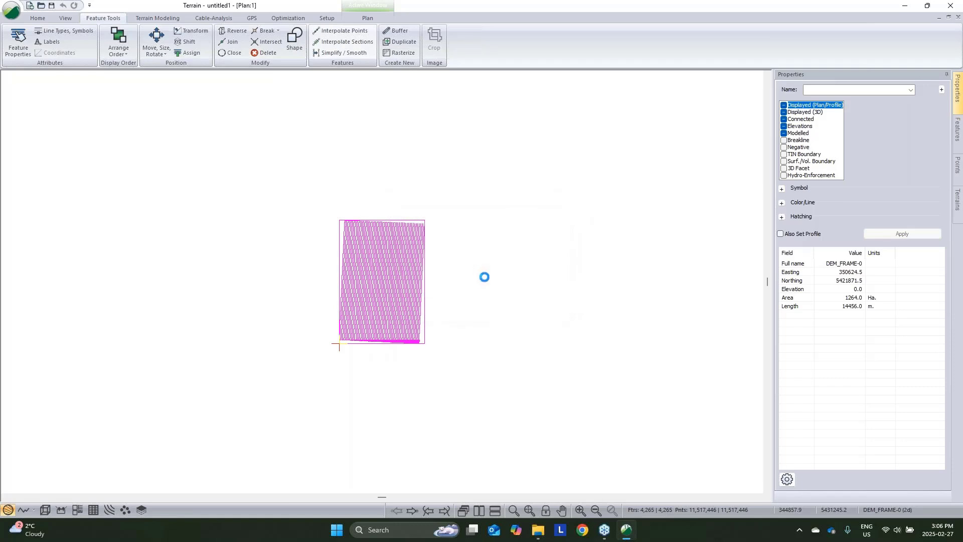
pyautogui.click(471, 333)
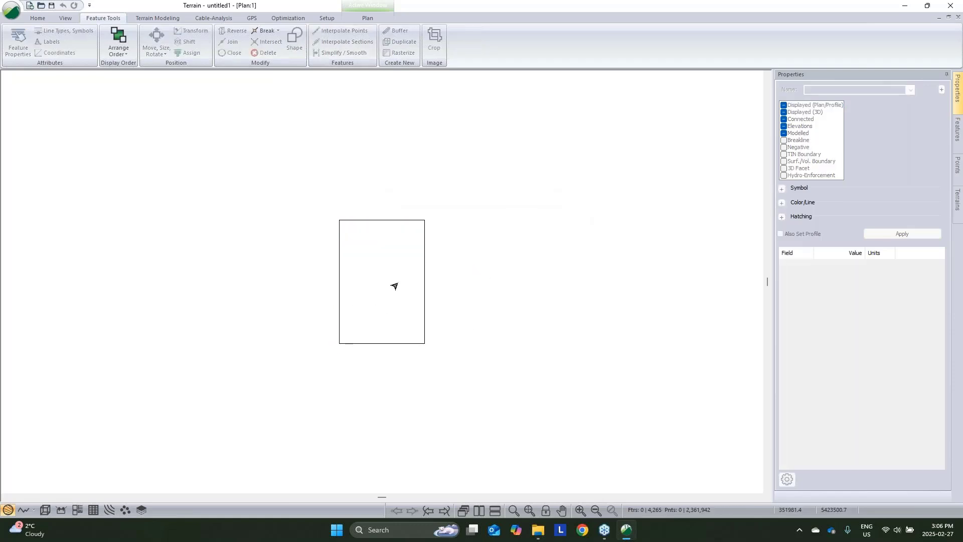
# - Generate the terrain TIN and contours with a minor contour interval of 5
pyautogui.click(156, 18)
pyautogui.click(11, 46)
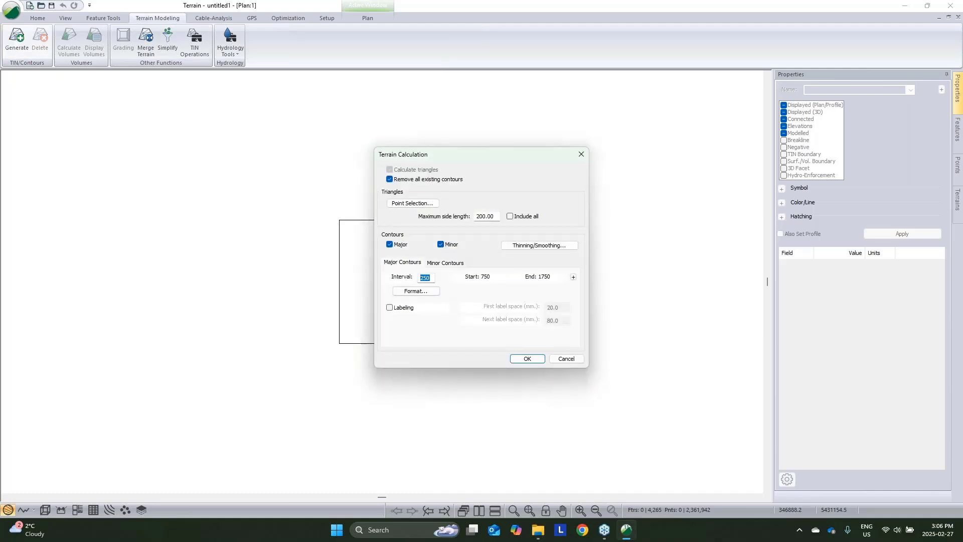
pyautogui.click(444, 263)
pyautogui.click(420, 279)
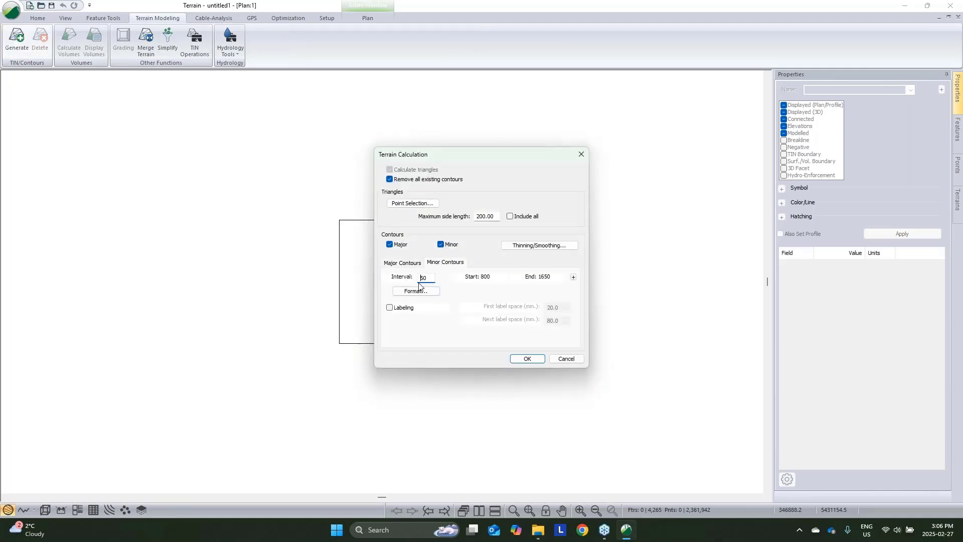
pyautogui.hotkey('shift', 'End')
pyautogui.write('5')
pyautogui.click(535, 359)
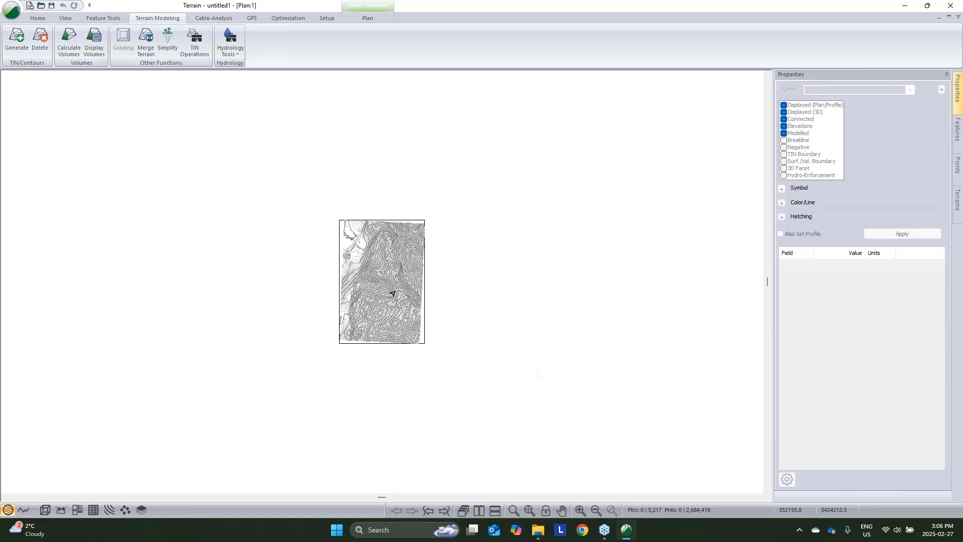
# - Display the contoured terrain in a 3D view and inspect its surface from an angle
pyautogui.scroll(5, 396, 293)
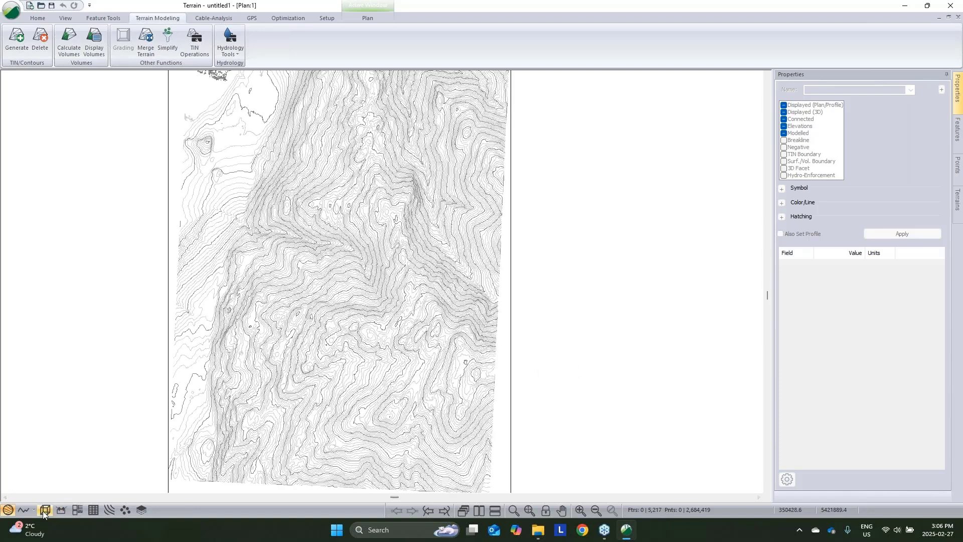
pyautogui.click(45, 510)
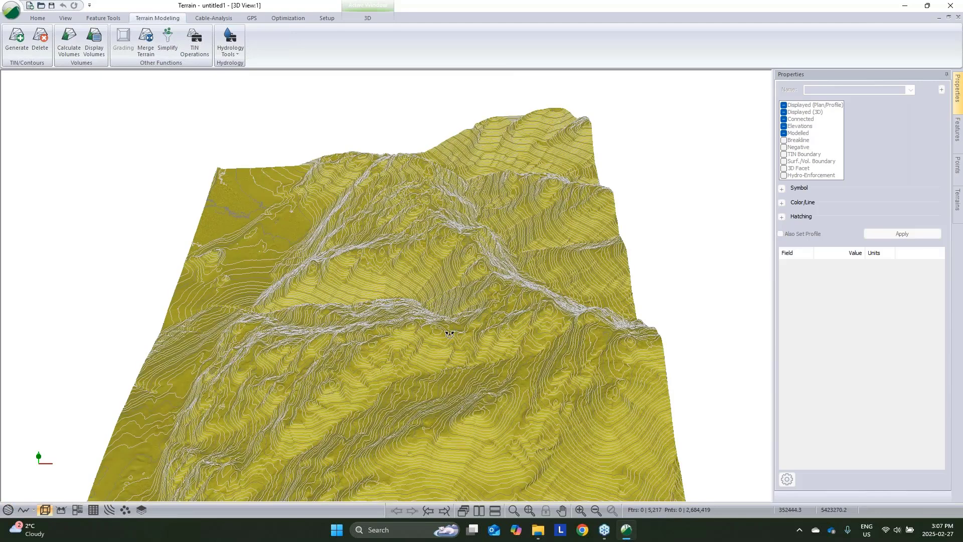
pyautogui.moveTo(452, 329); pyautogui.dragTo(544, 305)
pyautogui.scroll(5, 472, 352)
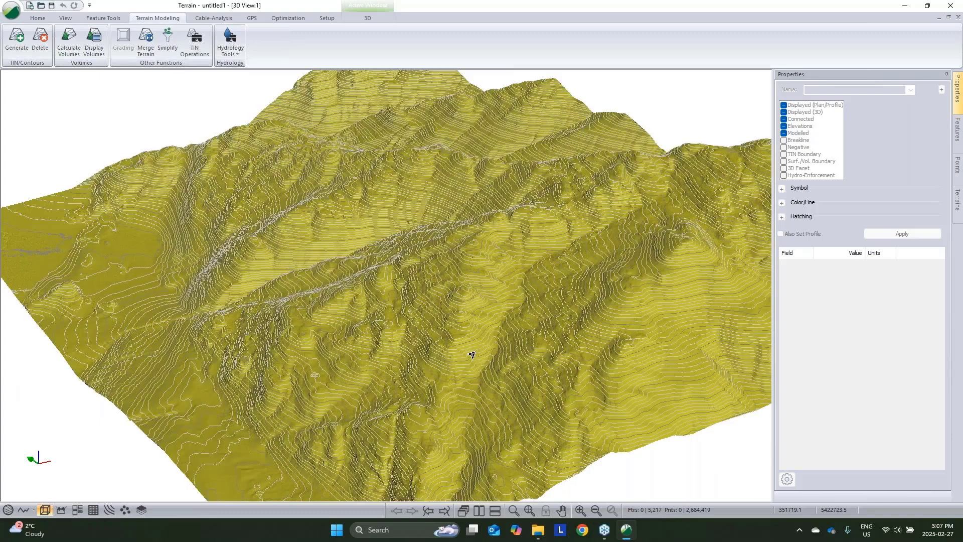
pyautogui.scroll(2, 471, 352)
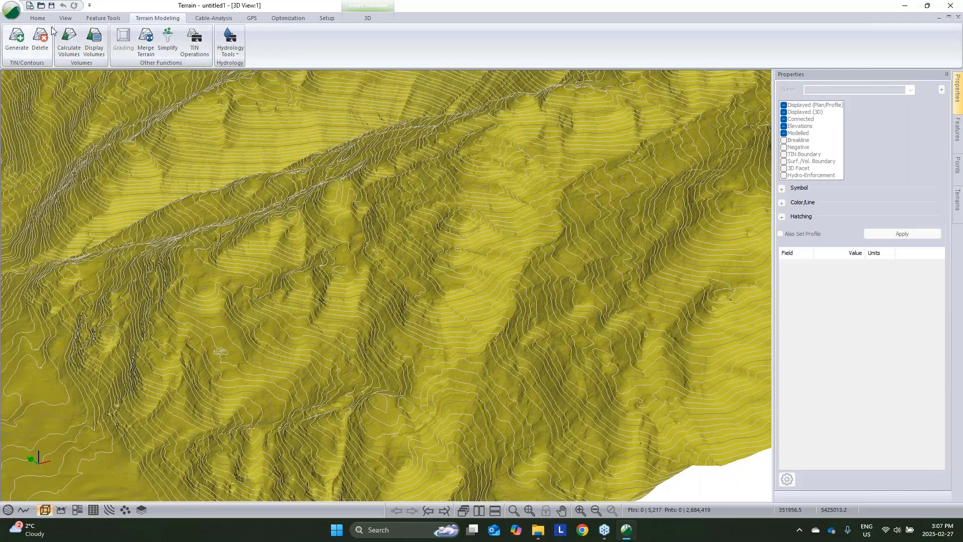
# - Insert Start and End.shp into the terrain, including its attributes and adding its themes to the layer table
pyautogui.click(37, 18)
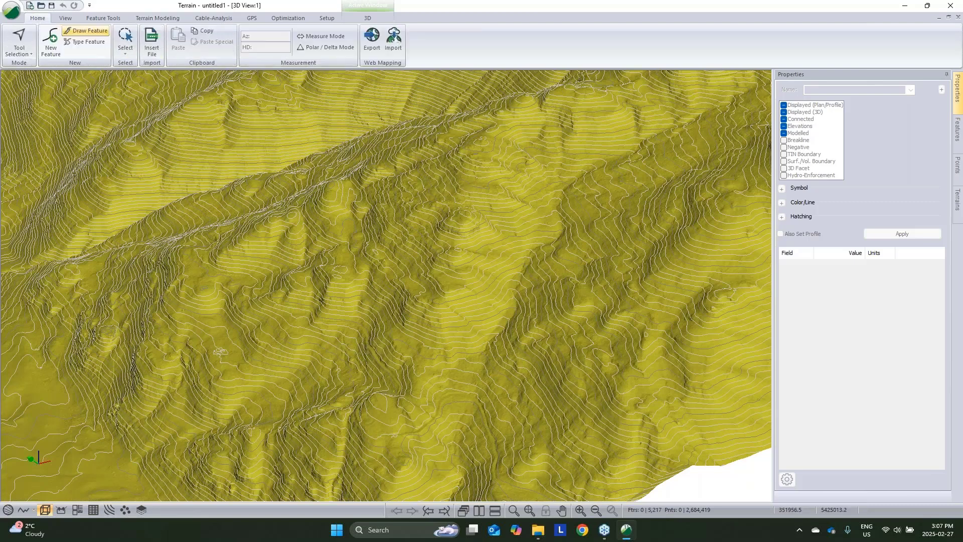
pyautogui.click(151, 43)
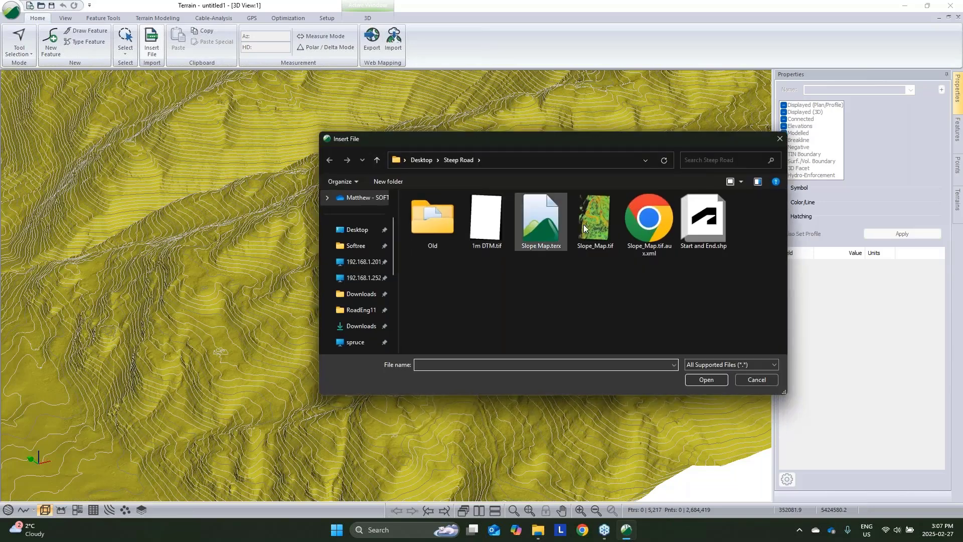
pyautogui.click(702, 223)
pyautogui.click(718, 381)
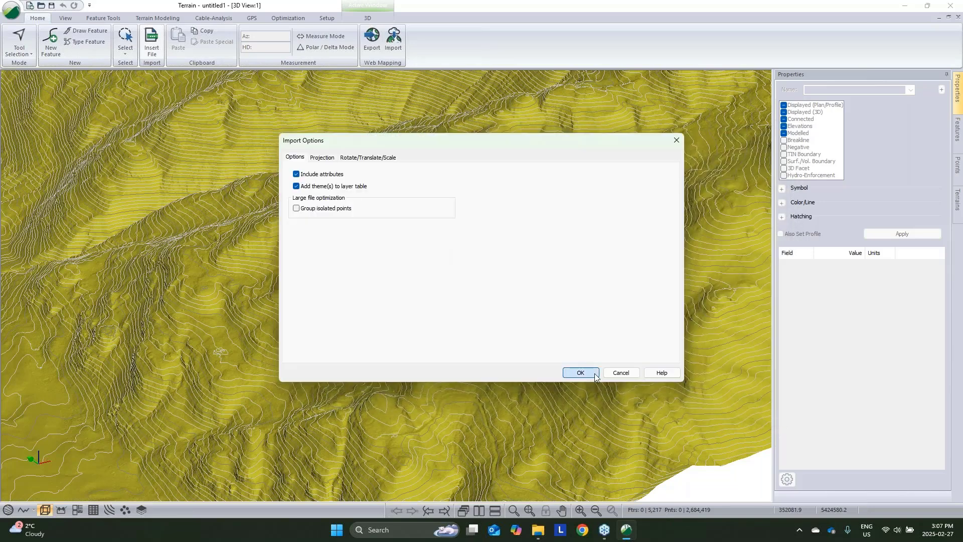
pyautogui.click(577, 372)
# - Give the Start and End points a Circle Filled (Large) symbol and a Pyramid 3D symbol with scale factor 30
pyautogui.click(781, 189)
pyautogui.click(838, 198)
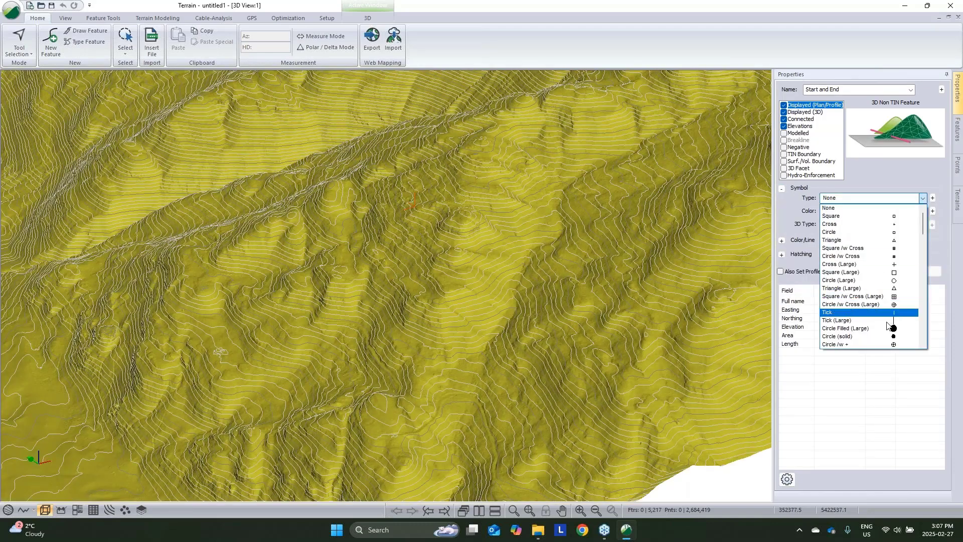
pyautogui.click(858, 328)
pyautogui.click(872, 224)
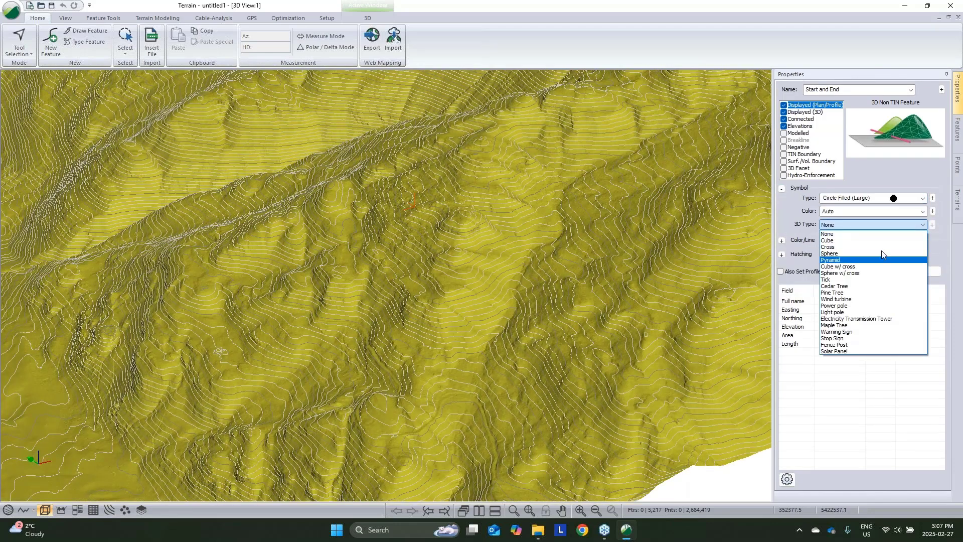
pyautogui.click(853, 256)
pyautogui.click(932, 225)
pyautogui.doubleClick(409, 279)
pyautogui.write('30')
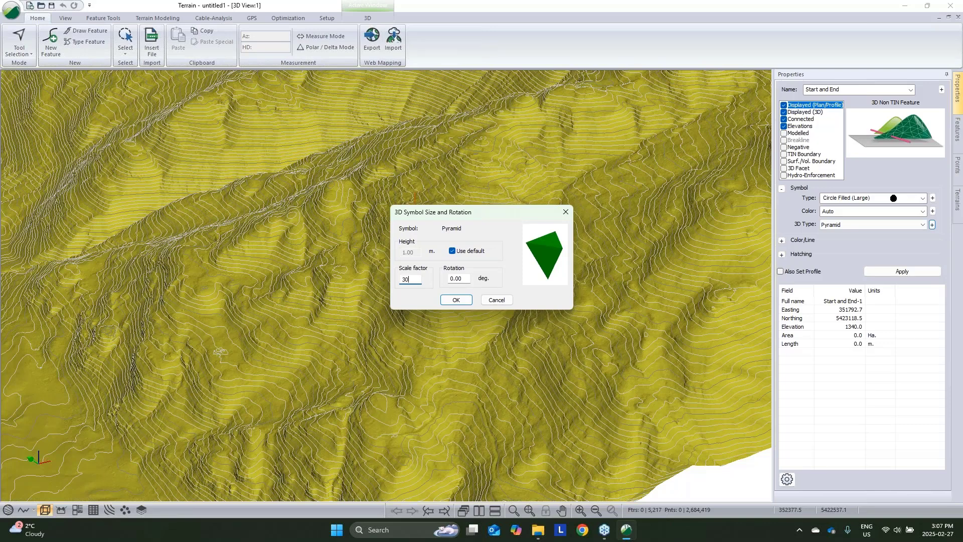
pyautogui.click(456, 300)
# - Set the Start and End points' line colour to maroon and apply the symbol changes
pyautogui.click(781, 240)
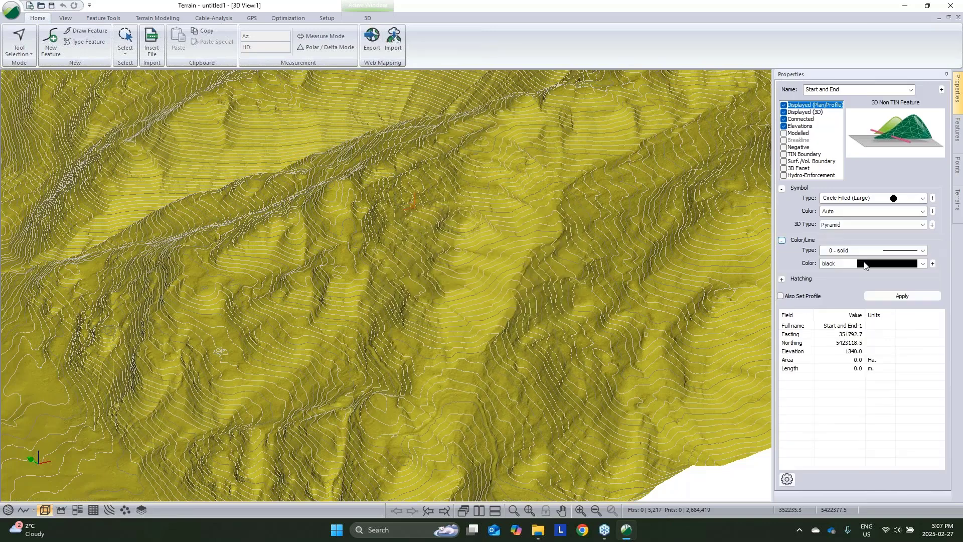
pyautogui.click(868, 264)
pyautogui.click(873, 282)
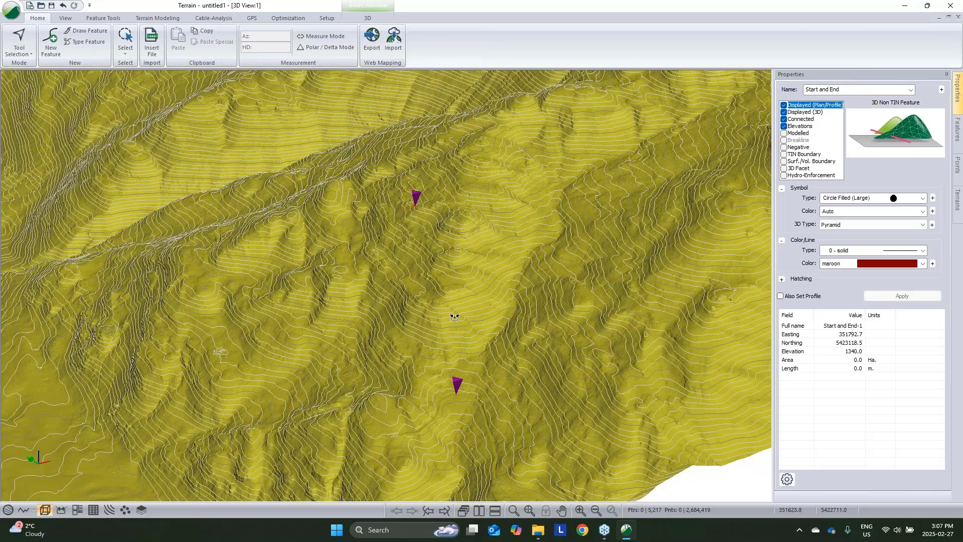
# - Generate stream and pond features from the current TIN with a 1 m cell size and a 7500 sq. m stream drainage area
pyautogui.moveTo(455, 317)
pyautogui.mouseDown()
pyautogui.moveTo(471, 311)
pyautogui.moveTo(480, 347)
pyautogui.mouseUp()
pyautogui.scroll(3, 466, 315)
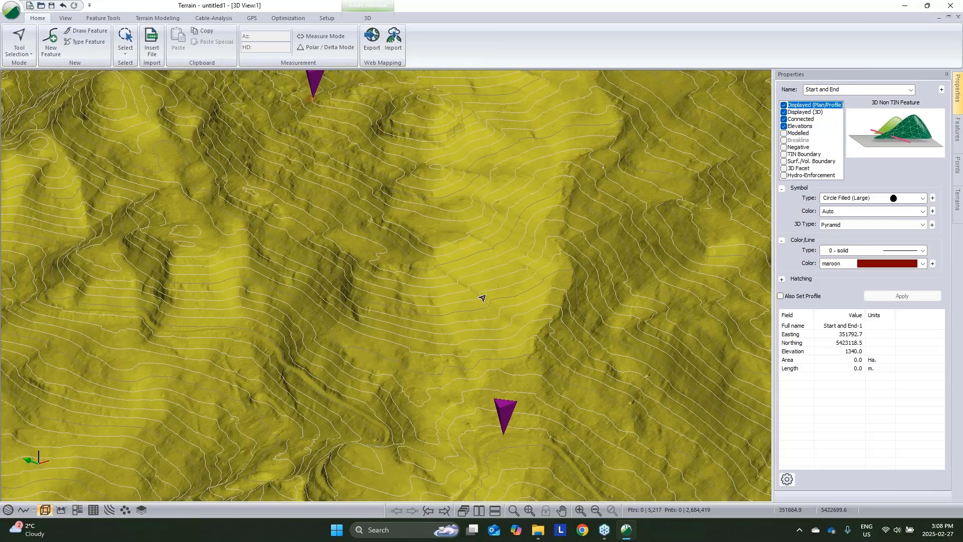
pyautogui.scroll(-1, 483, 298)
pyautogui.click(157, 17)
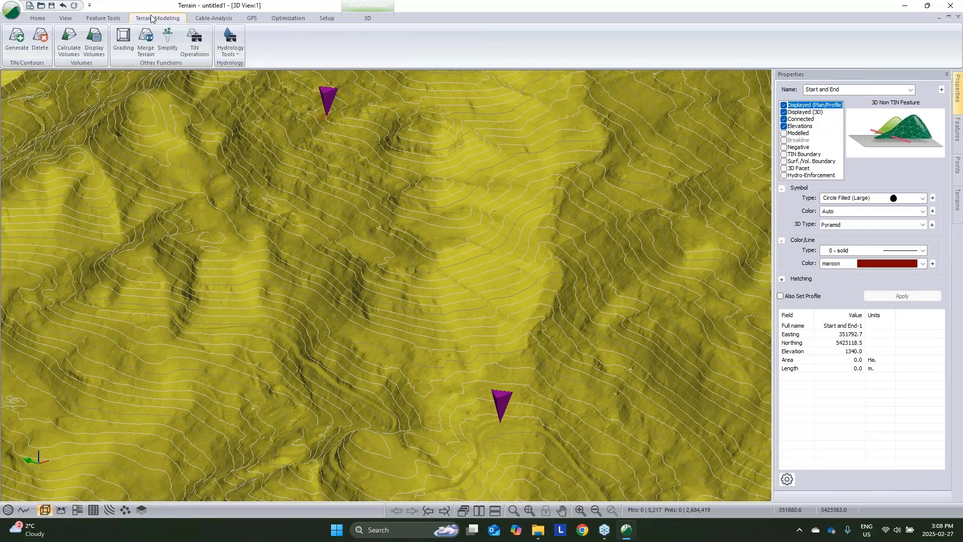
pyautogui.click(230, 41)
pyautogui.click(253, 87)
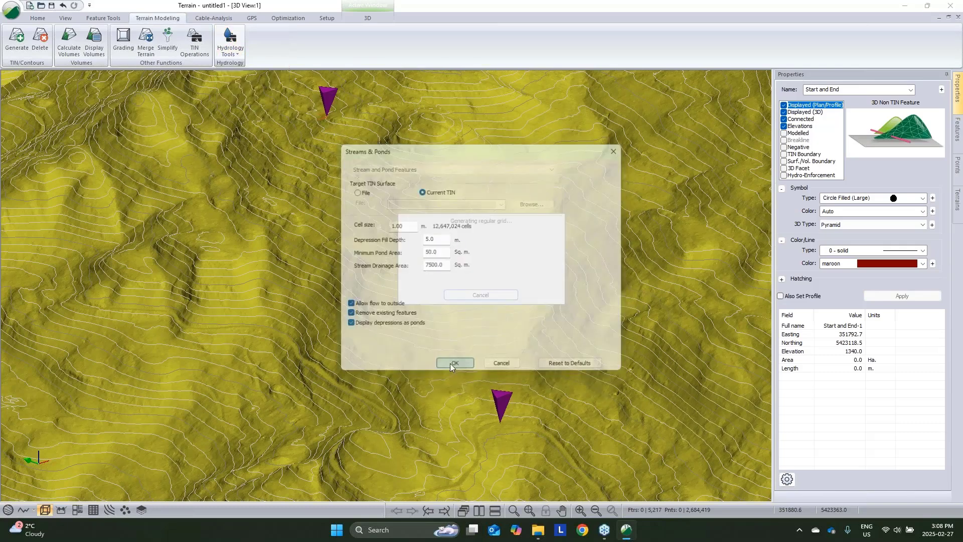
pyautogui.click(451, 365)
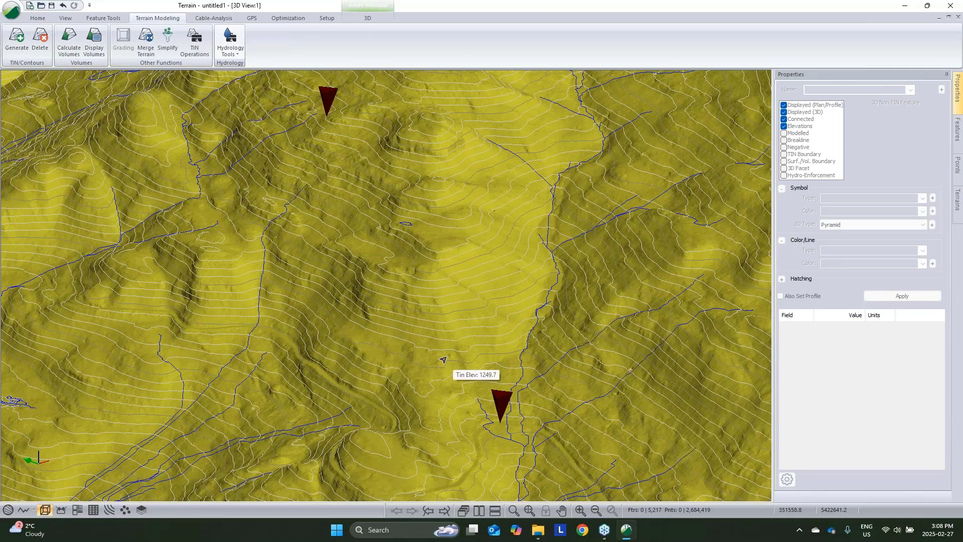
# - Switch to the plan view and add Slope Map.terx as a background display file
pyautogui.click(8, 510)
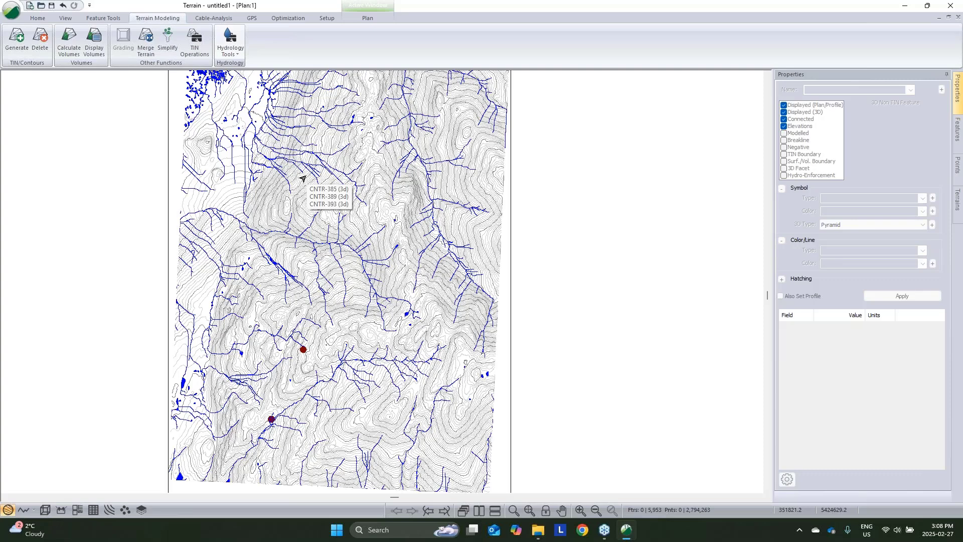
pyautogui.rightClick(465, 308)
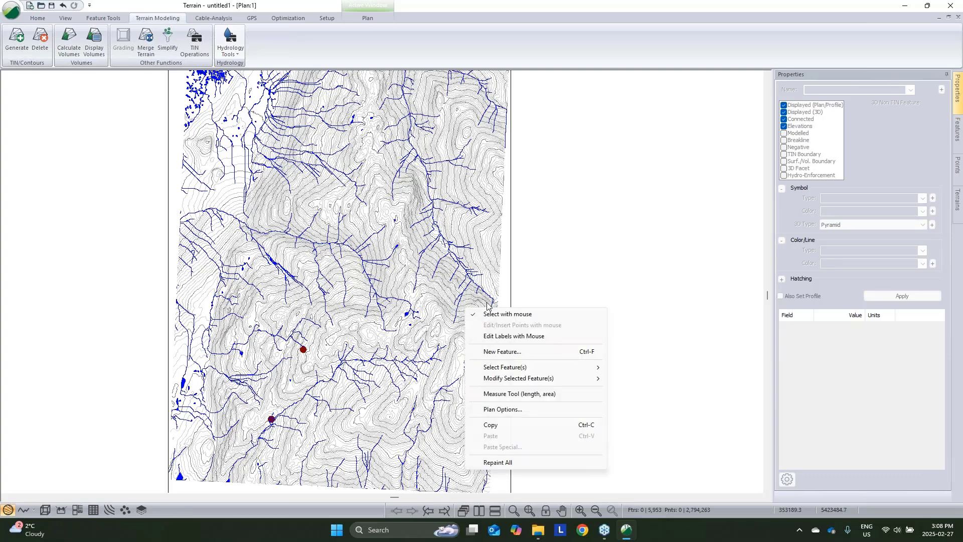
pyautogui.click(508, 409)
pyautogui.click(556, 256)
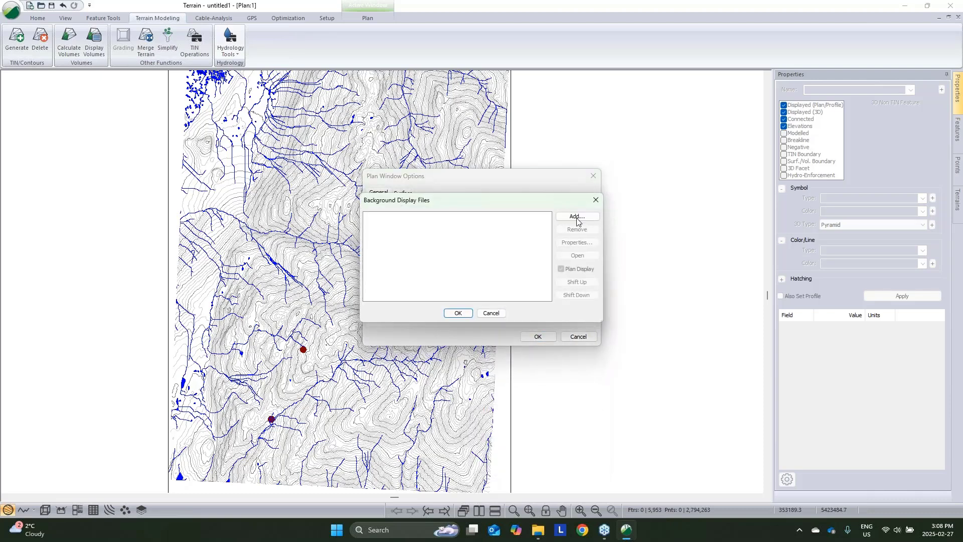
pyautogui.click(577, 216)
pyautogui.click(487, 224)
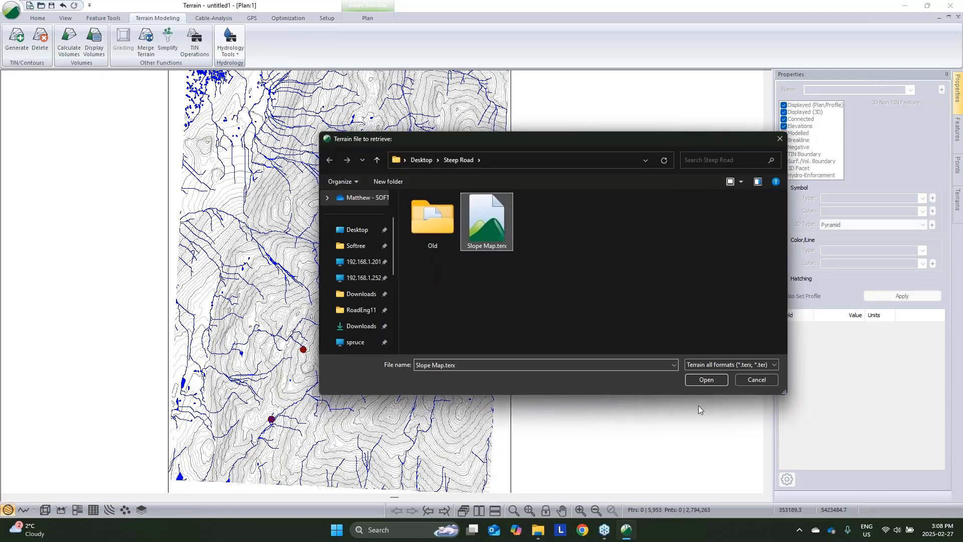
pyautogui.click(704, 379)
pyautogui.click(457, 312)
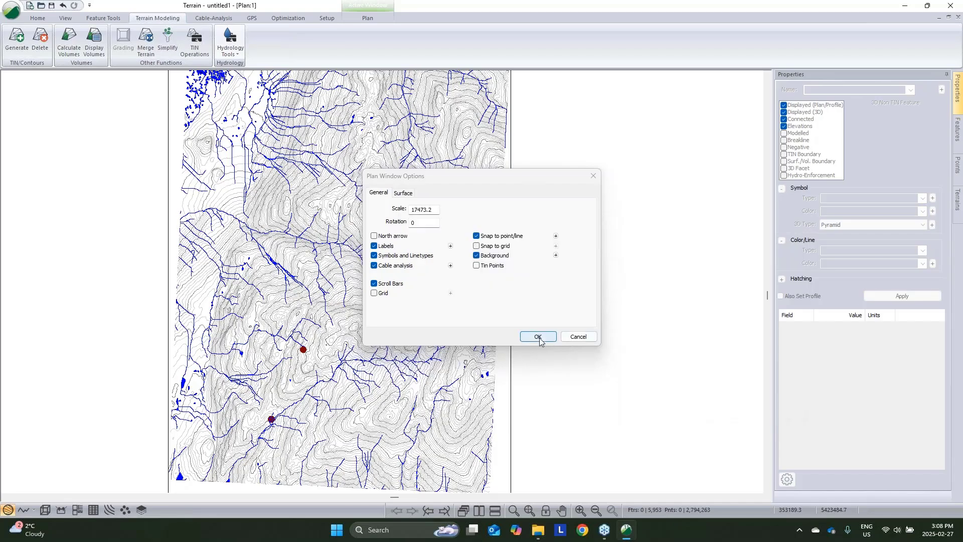
pyautogui.press('Return')
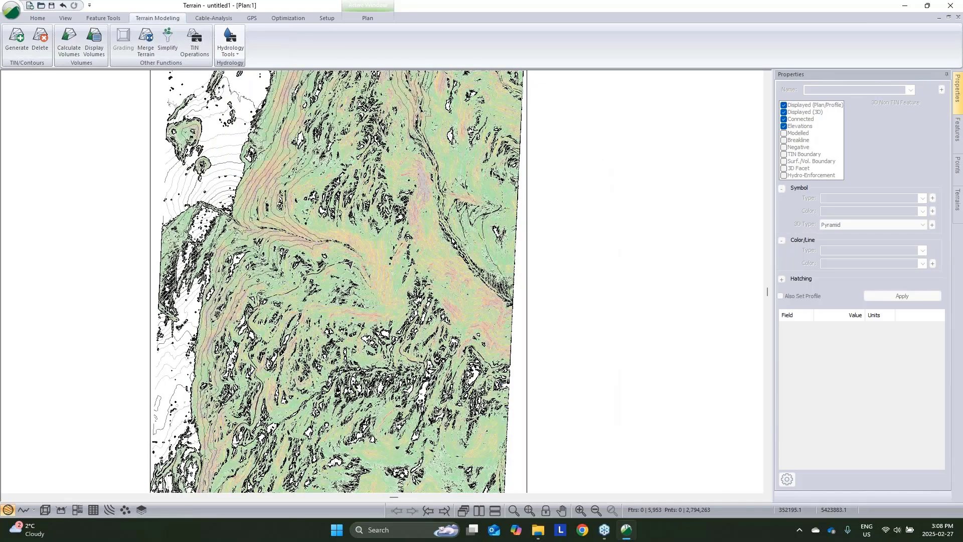
# - Examine the slope map and stream lines in the area around the start and end points
pyautogui.scroll(3, 350, 265)
pyautogui.scroll(3, 485, 290)
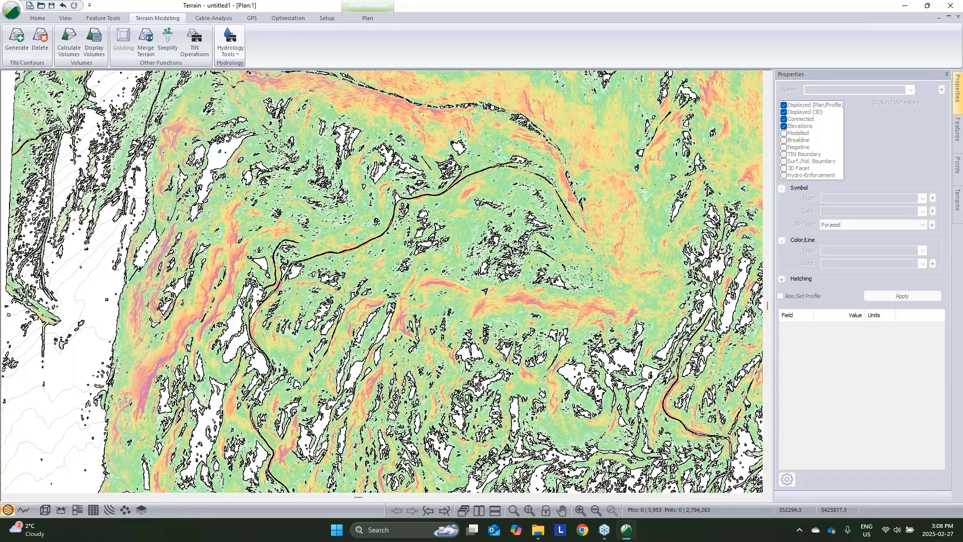
pyautogui.scroll(-3, 485, 290)
pyautogui.moveTo(422, 314); pyautogui.dragTo(437, 289, button='middle')
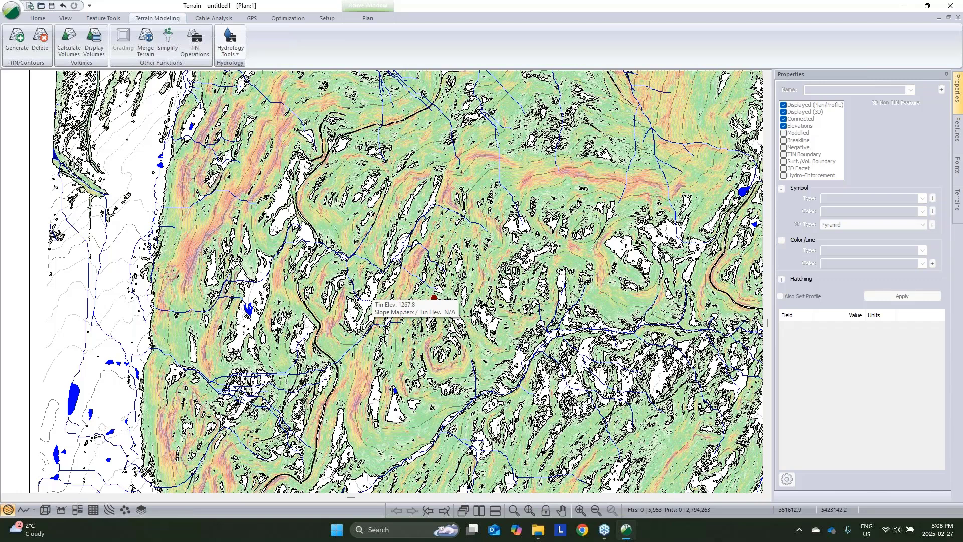
# - Remove the Slope Map.terx background file from the plan view and apply the plan window options
pyautogui.rightClick(136, 274)
pyautogui.click(203, 372)
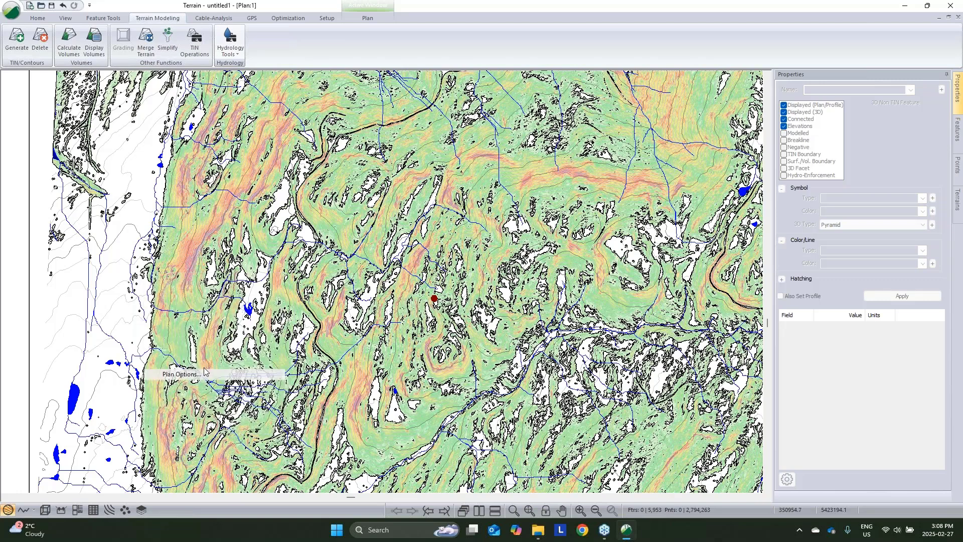
pyautogui.click(554, 255)
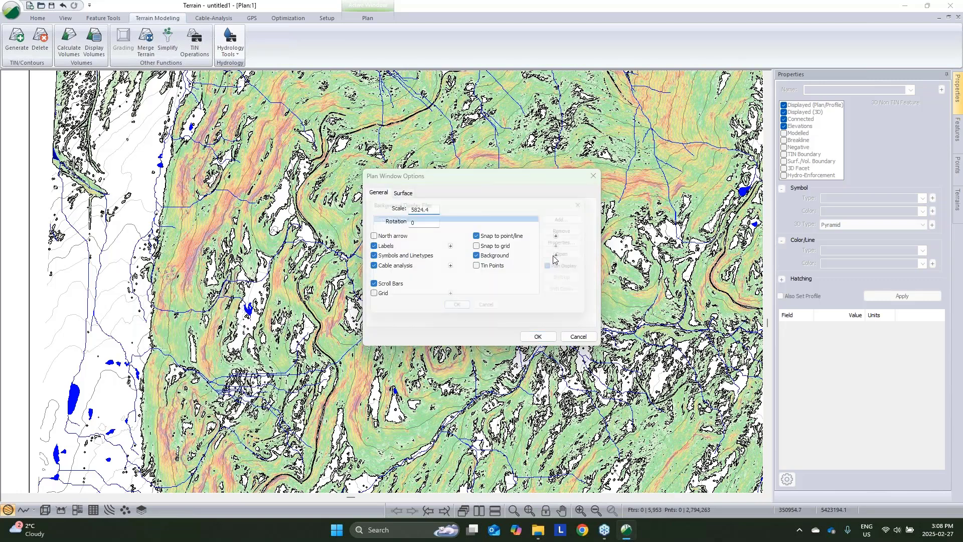
pyautogui.click(494, 314)
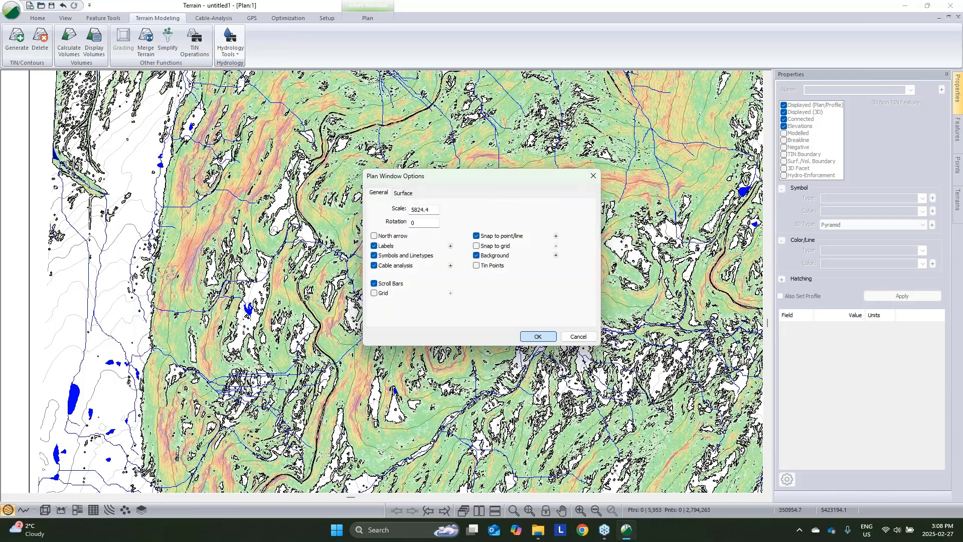
pyautogui.click(538, 336)
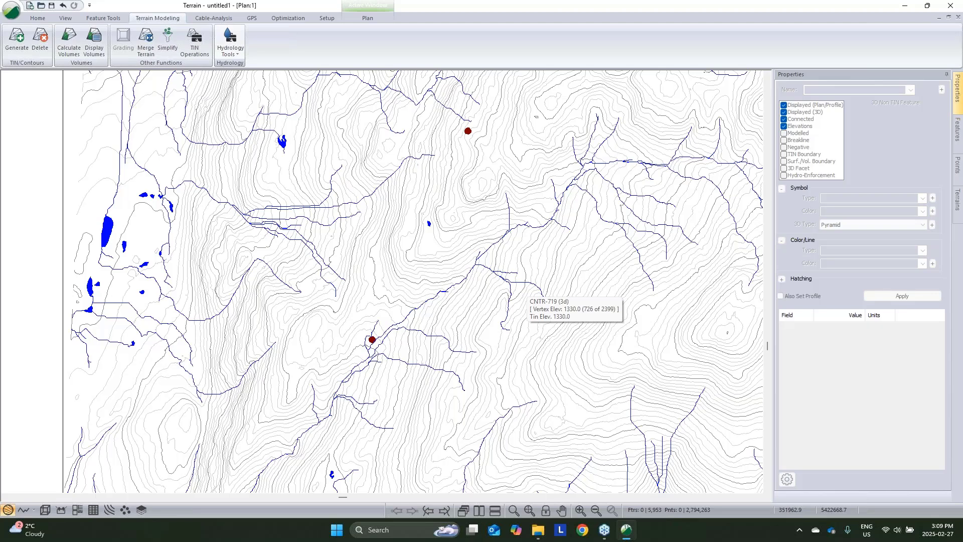
# - Make the southern Start and End point current with plan and 3D views side by side, and save the terrain as topo in Steep Road
pyautogui.click(371, 339)
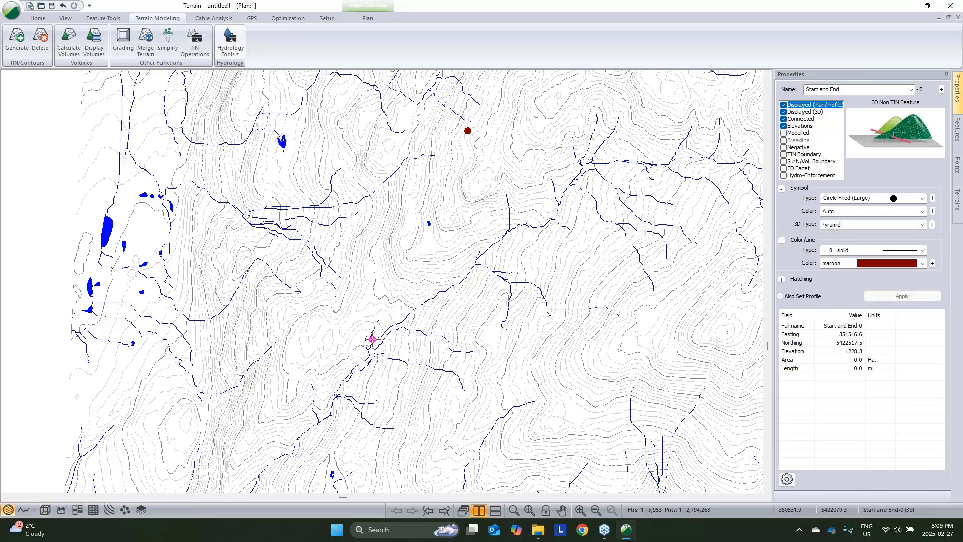
pyautogui.click(479, 510)
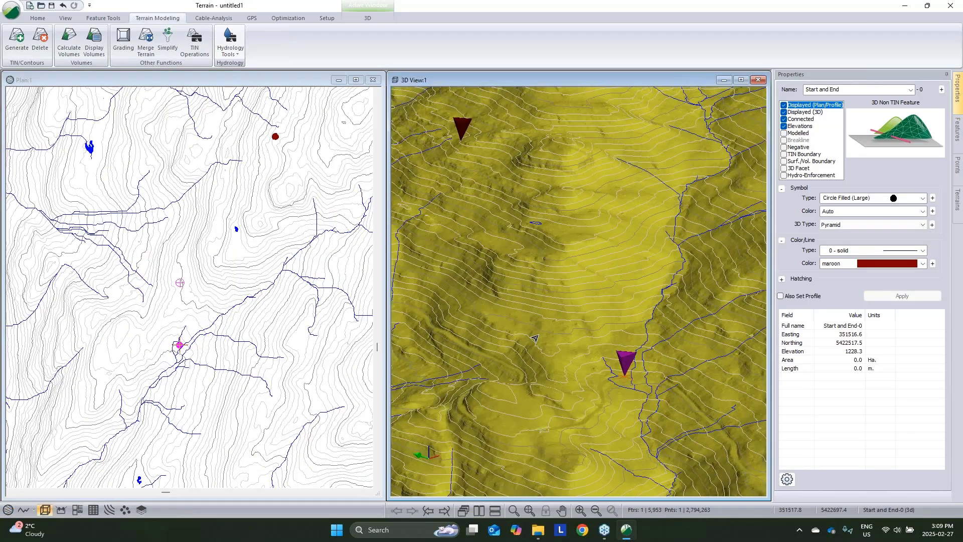
pyautogui.click(11, 10)
pyautogui.click(41, 123)
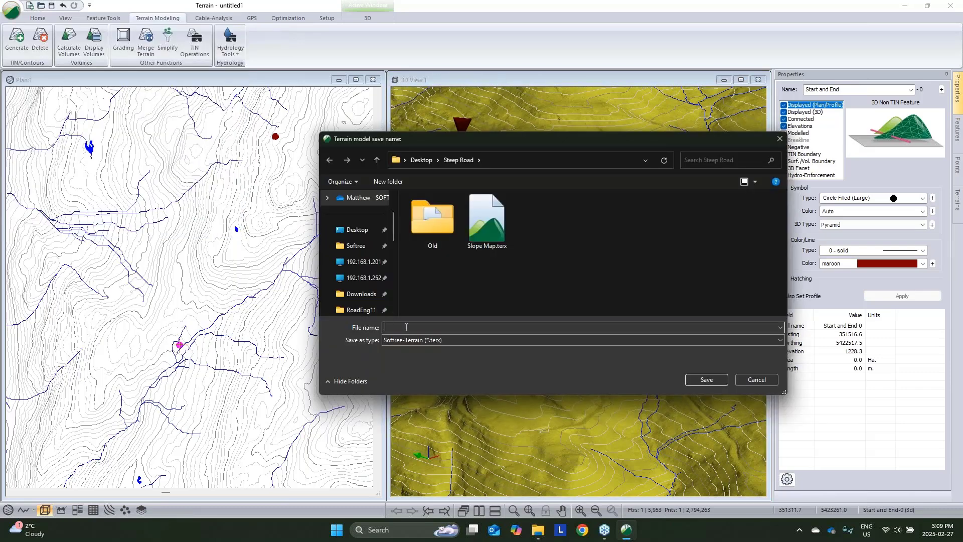
pyautogui.write('topo')
pyautogui.click(706, 380)
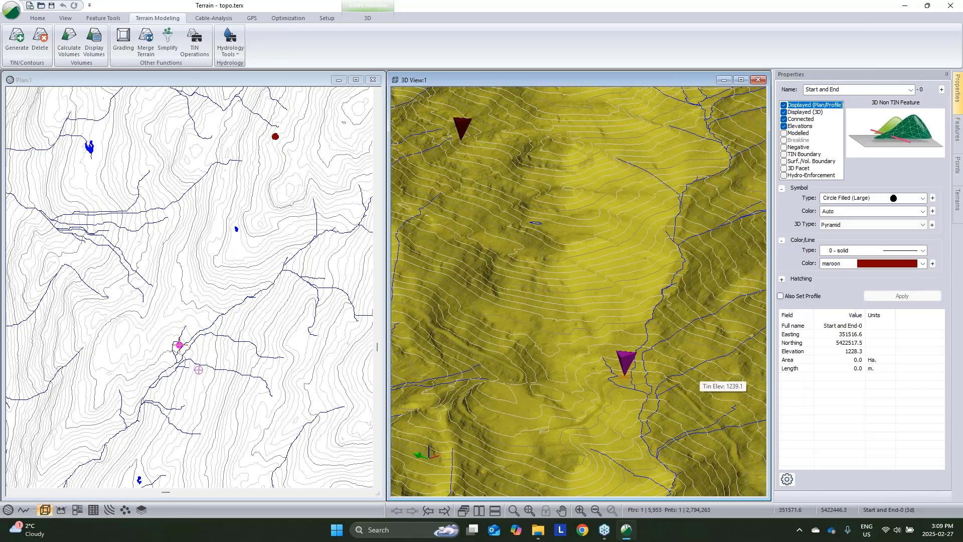
# - Switch to RoadEng11 Location and start a new design using topo.terx from the Steep Road folder as its terrain
pyautogui.click(905, 6)
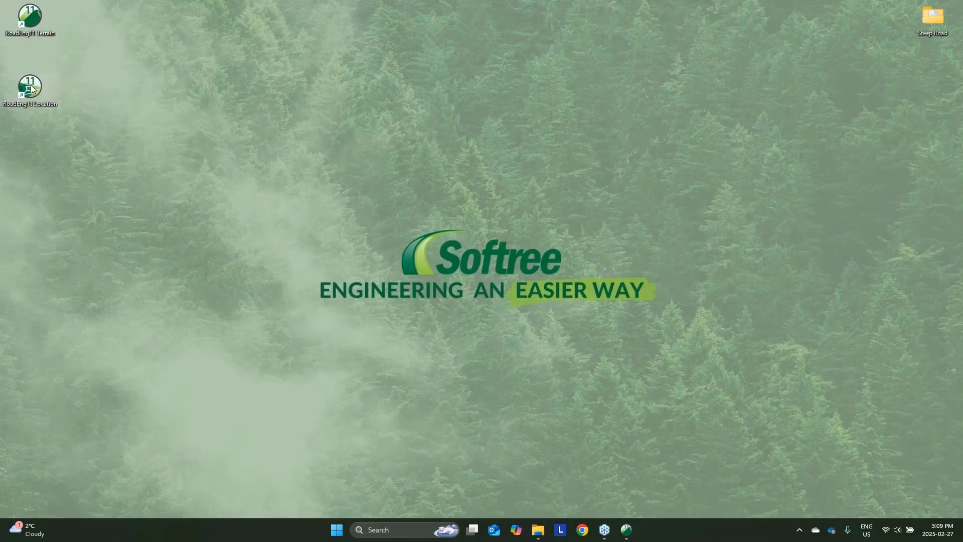
pyautogui.doubleClick(31, 89)
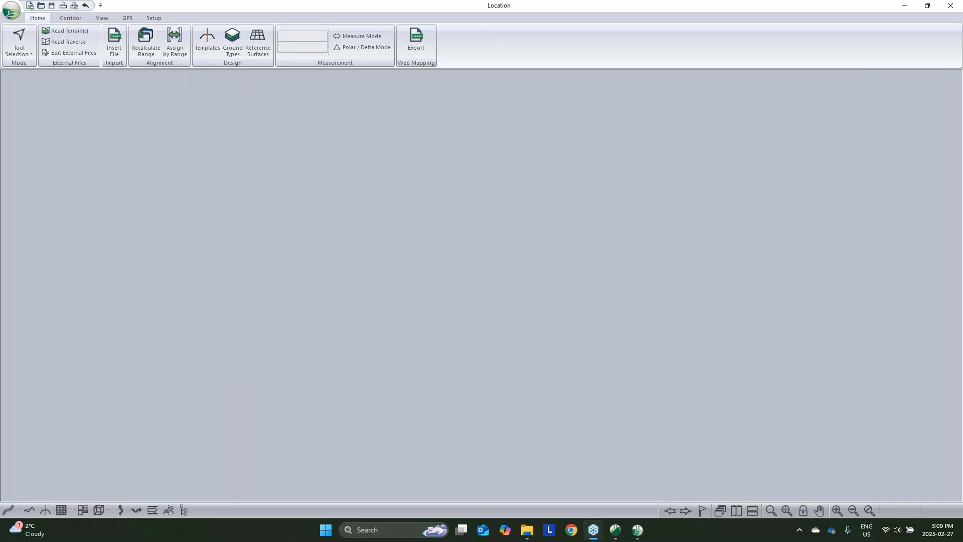
pyautogui.click(11, 10)
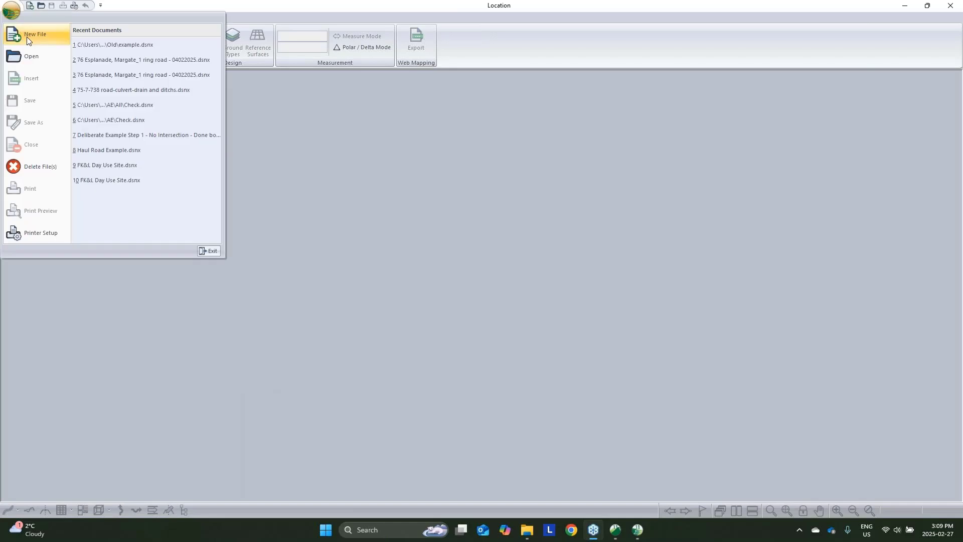
pyautogui.click(27, 38)
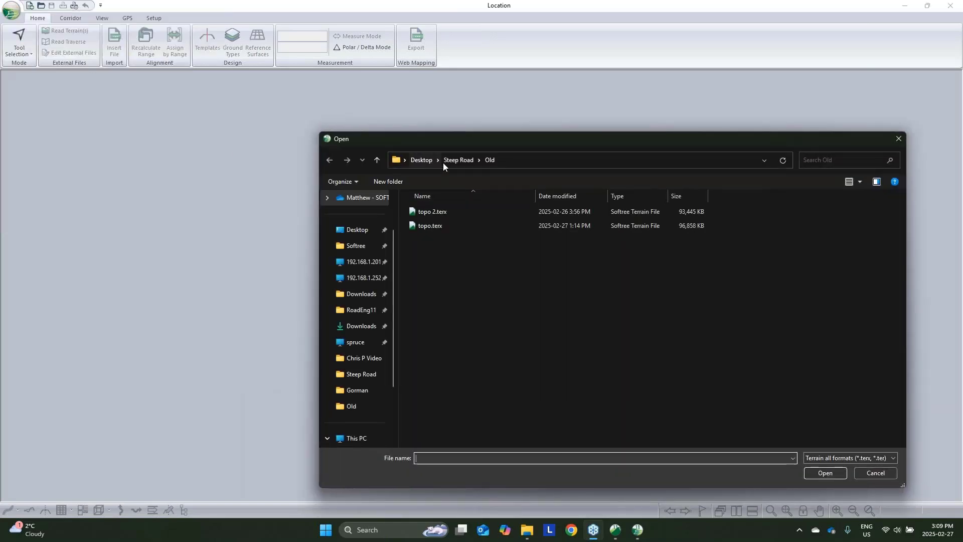
pyautogui.click(445, 161)
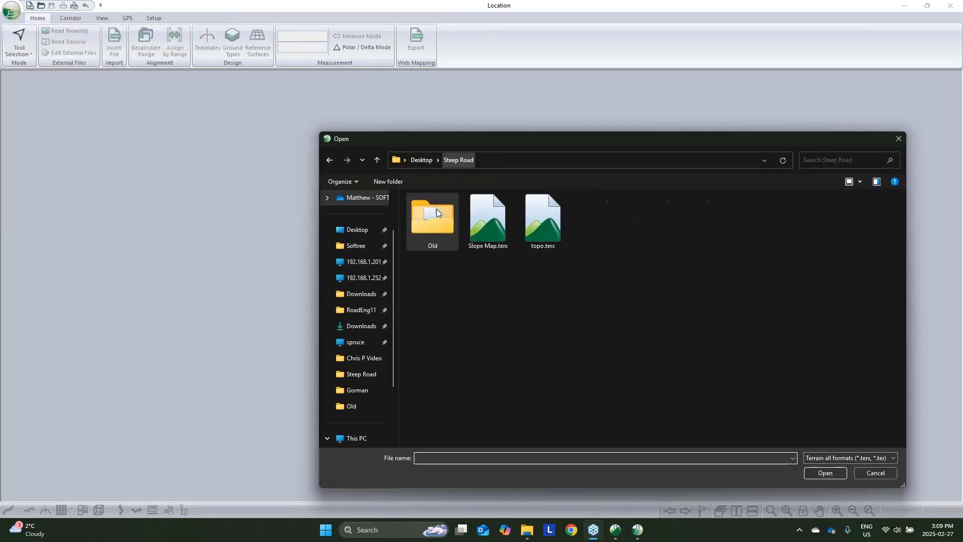
pyautogui.click(533, 228)
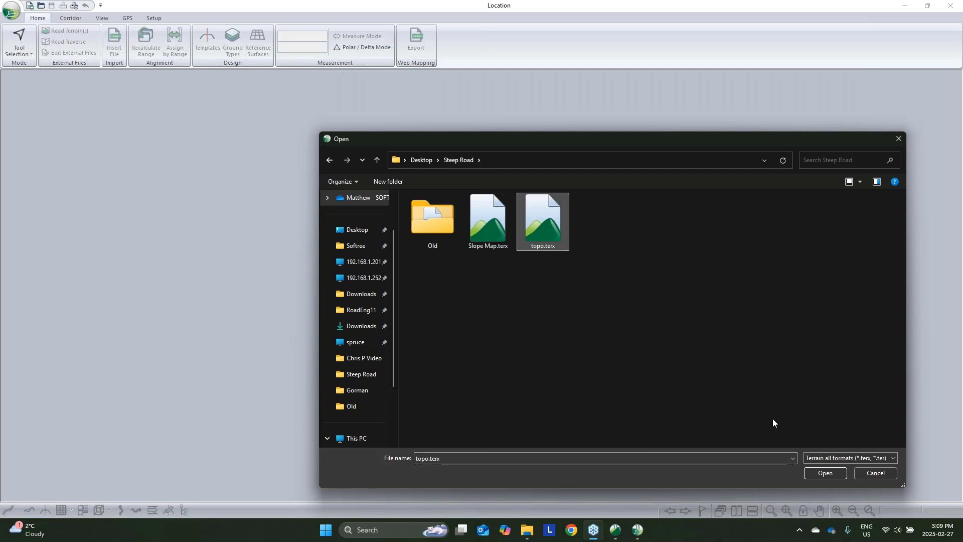
pyautogui.click(825, 473)
pyautogui.click(538, 325)
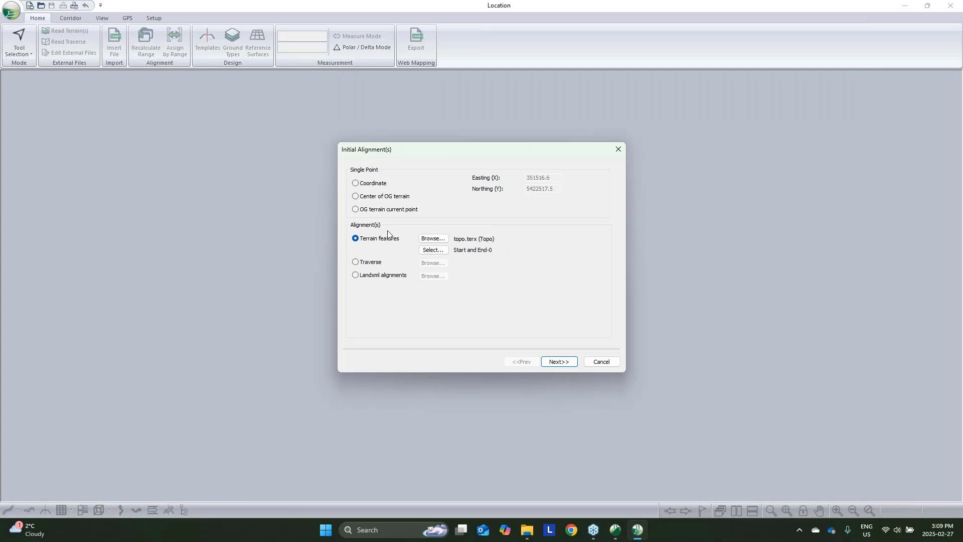
# - Start the initial alignment at the OG terrain current point and create it with the default standard template and corridor surfaces
pyautogui.click(356, 210)
pyautogui.click(556, 362)
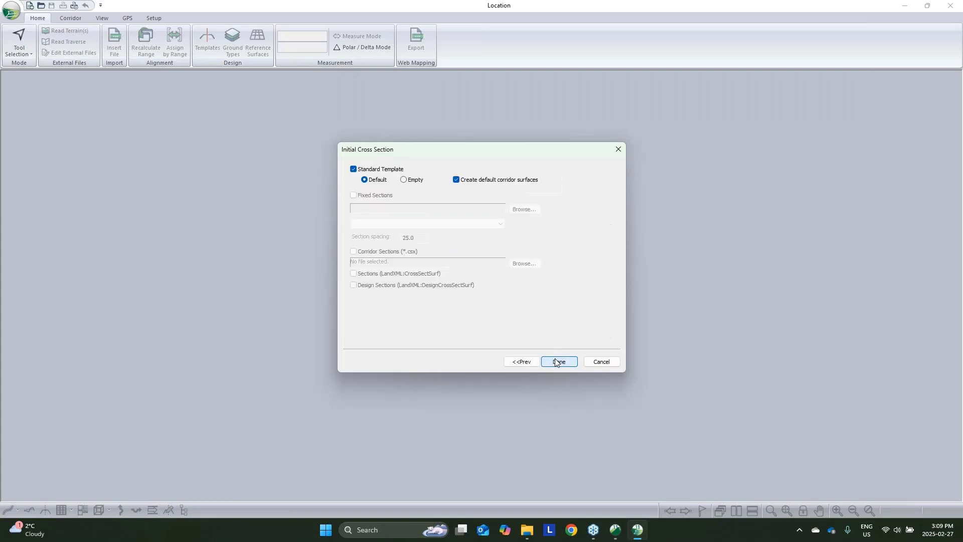
pyautogui.click(559, 361)
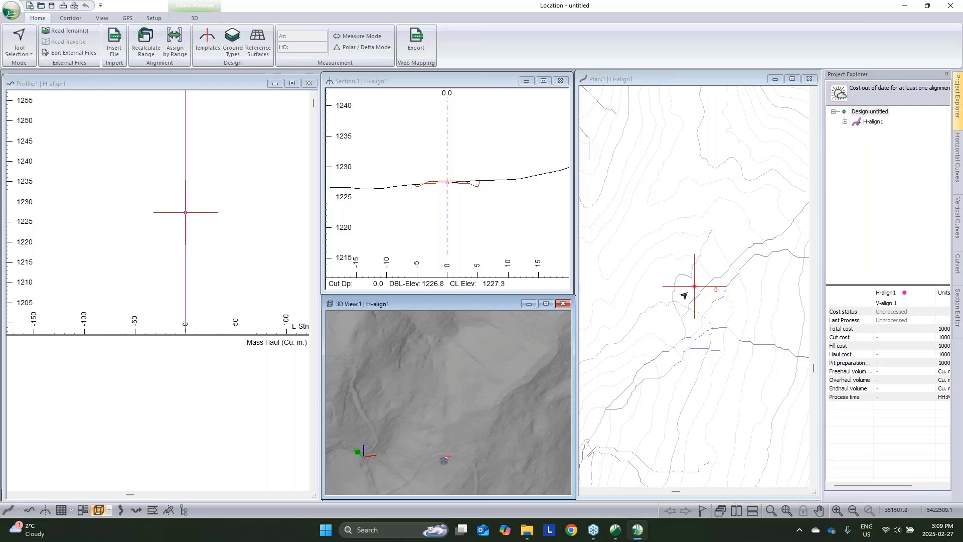
# - Add a horizontal IP in the plan view about 98.5 m north-northwest of the alignment's start point
pyautogui.moveTo(694, 286)
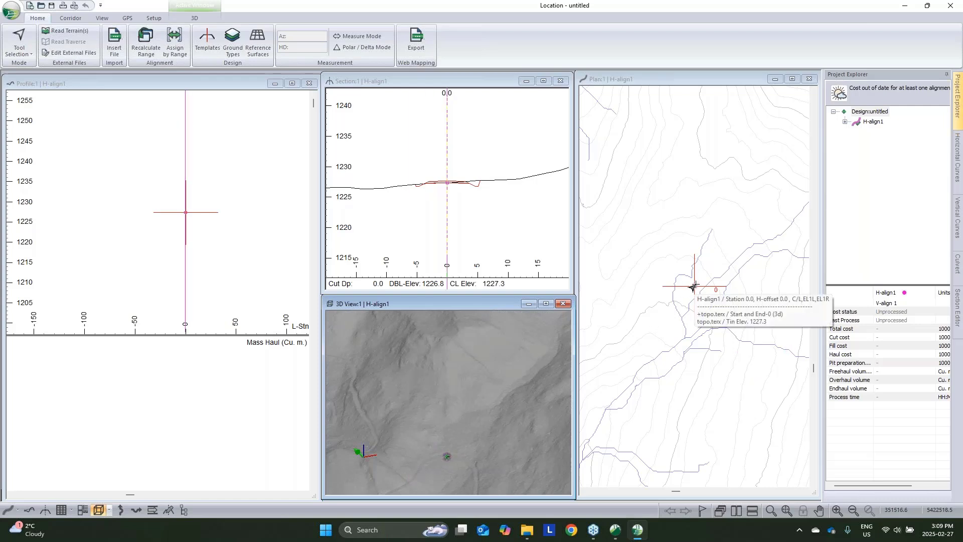
pyautogui.rightClick(716, 228)
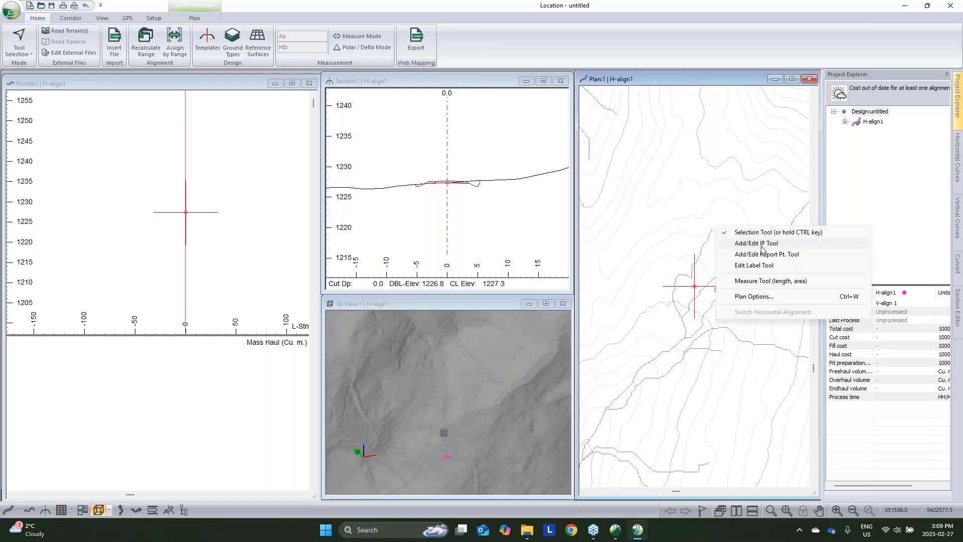
pyautogui.click(757, 243)
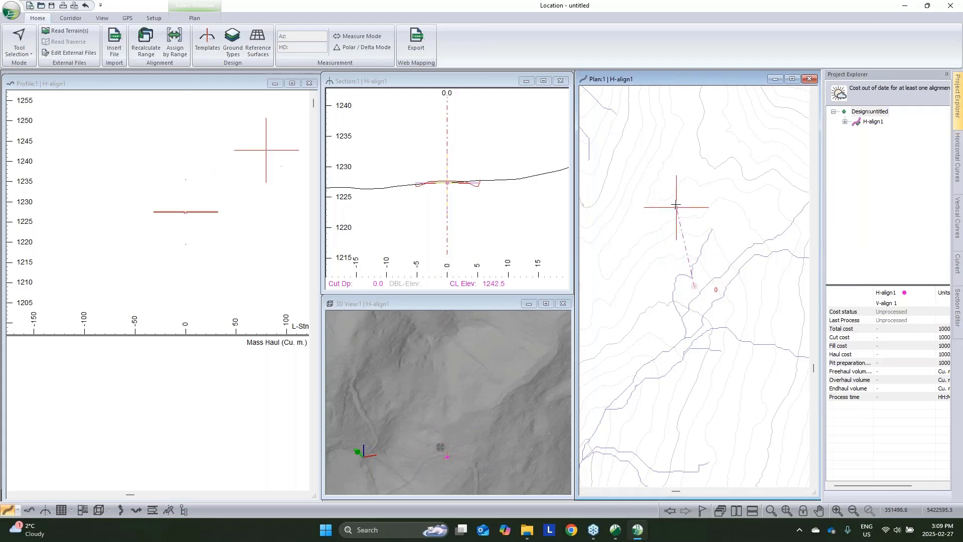
pyautogui.click(676, 189)
pyautogui.moveTo(676, 188)
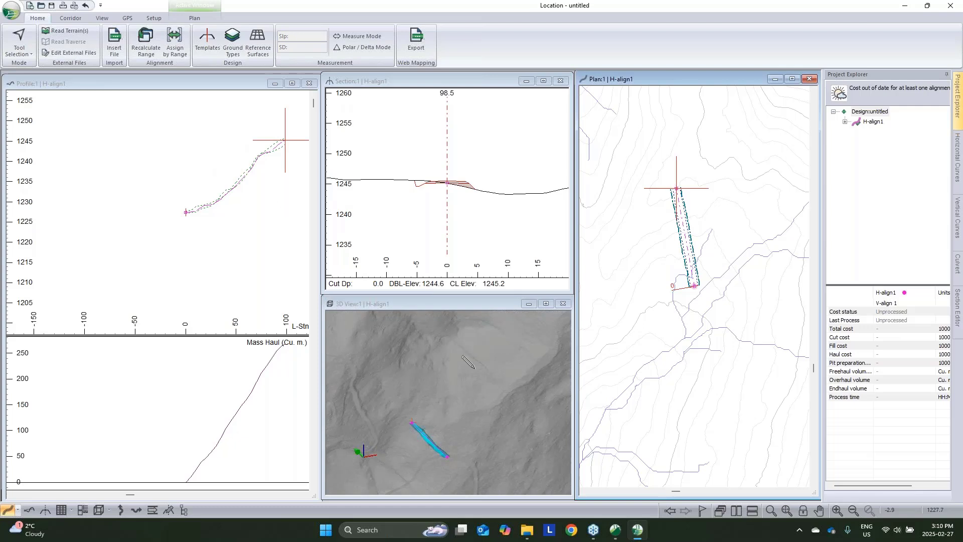
# - Display the topo.terx surface's features in the 3D view and inspect the new road segment at full size before restoring the tiled windows
pyautogui.rightClick(474, 390)
pyautogui.click(497, 396)
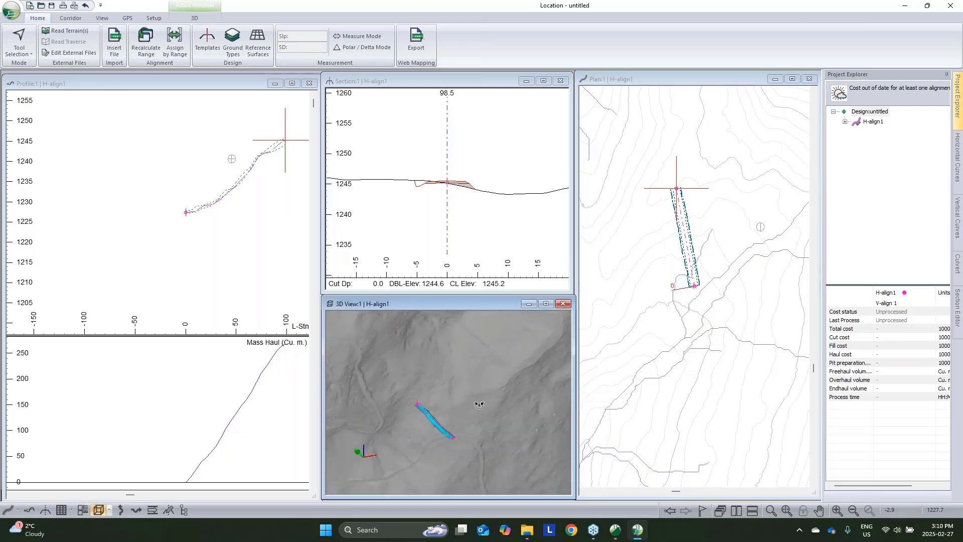
pyautogui.moveTo(479, 405); pyautogui.dragTo(485, 397)
pyautogui.click(546, 303)
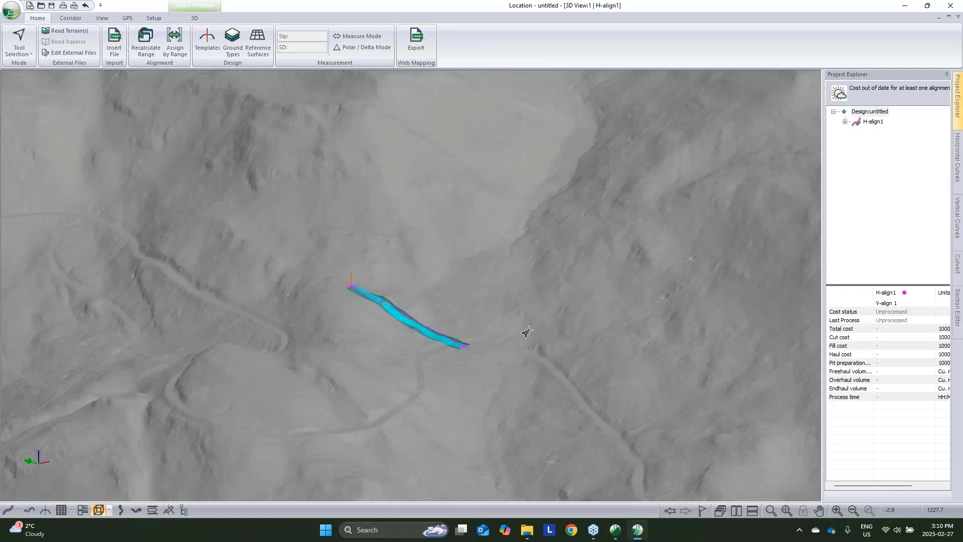
pyautogui.moveTo(522, 333); pyautogui.dragTo(522, 383)
pyautogui.rightClick(482, 315)
pyautogui.click(518, 358)
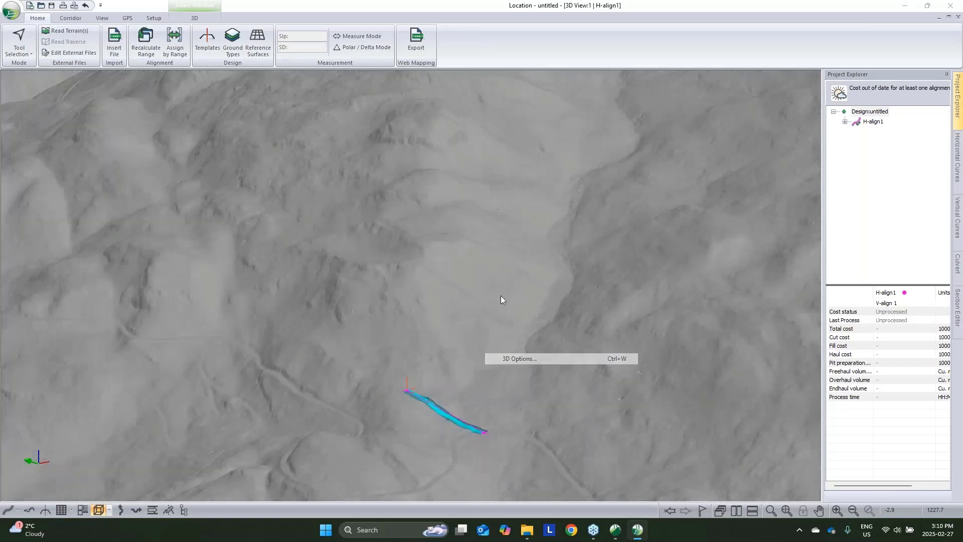
pyautogui.click(389, 190)
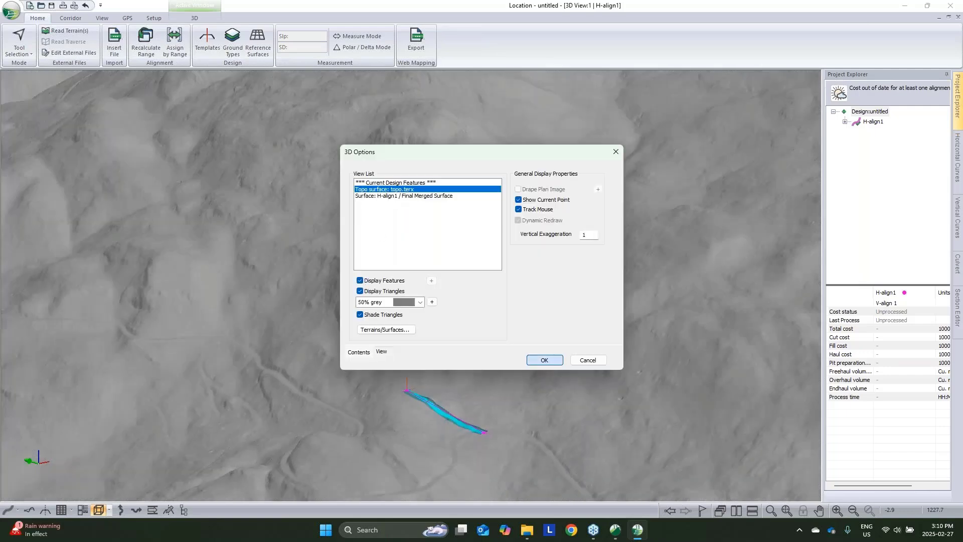
pyautogui.click(544, 359)
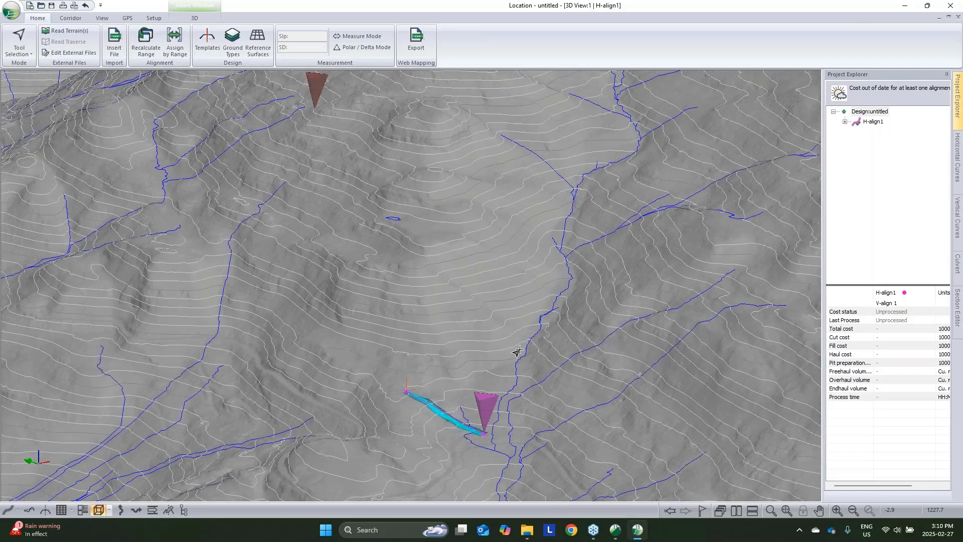
pyautogui.moveTo(518, 352)
pyautogui.mouseDown()
pyautogui.moveTo(502, 389)
pyautogui.moveTo(530, 408)
pyautogui.moveTo(494, 355)
pyautogui.moveTo(455, 361)
pyautogui.moveTo(480, 360)
pyautogui.mouseUp()
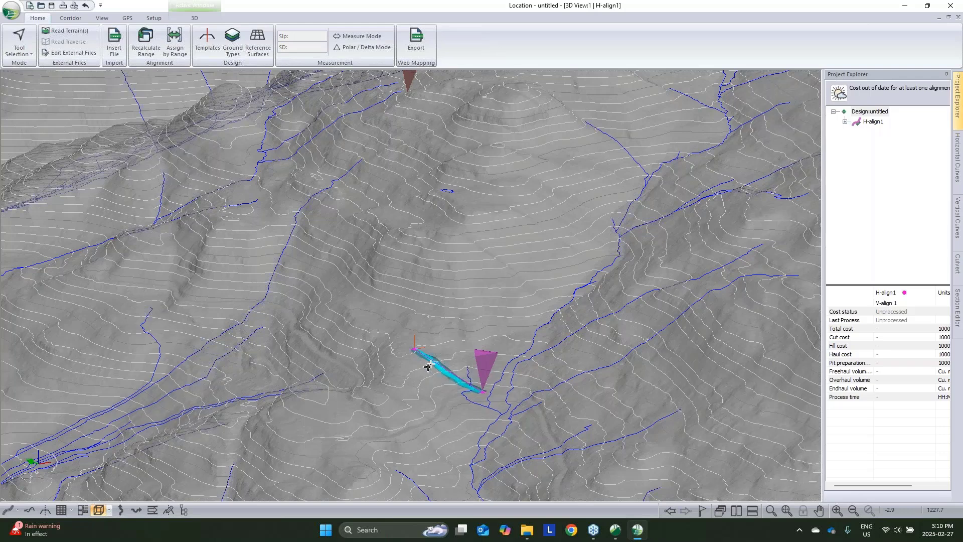
pyautogui.moveTo(429, 365)
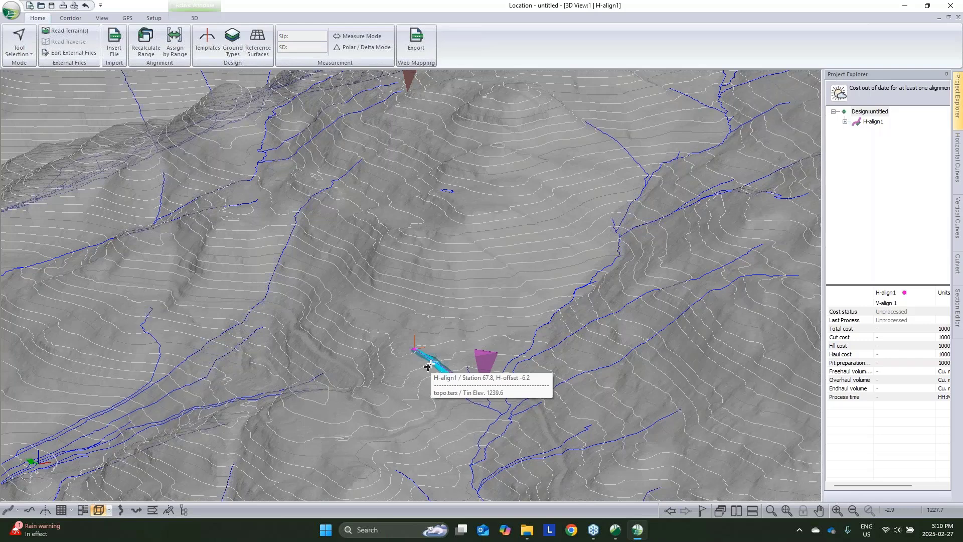
pyautogui.click(947, 18)
# - Add a vertical IP in the profile at the alignment's end, near station 98 at about 1245 m elevation
pyautogui.moveTo(685, 224)
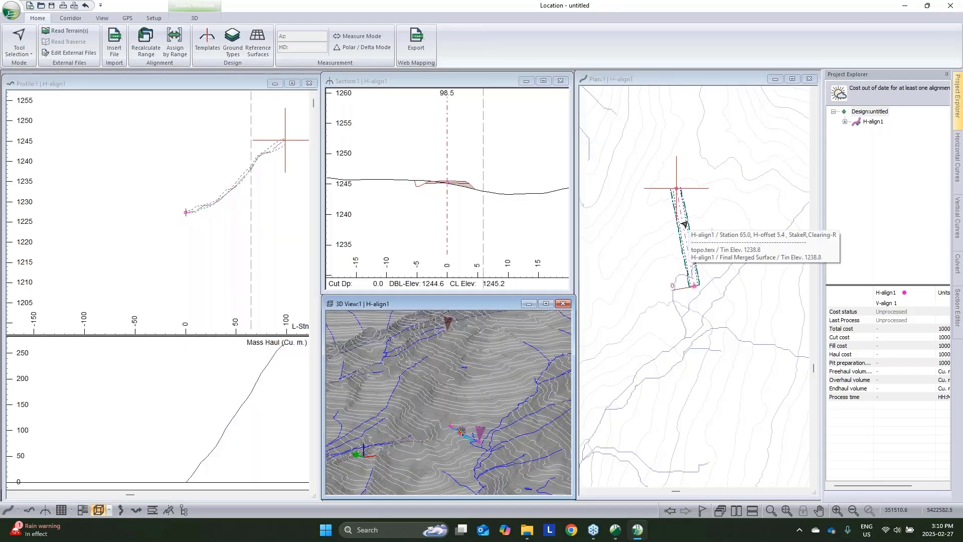
pyautogui.moveTo(262, 241); pyautogui.dragTo(183, 278, button='middle')
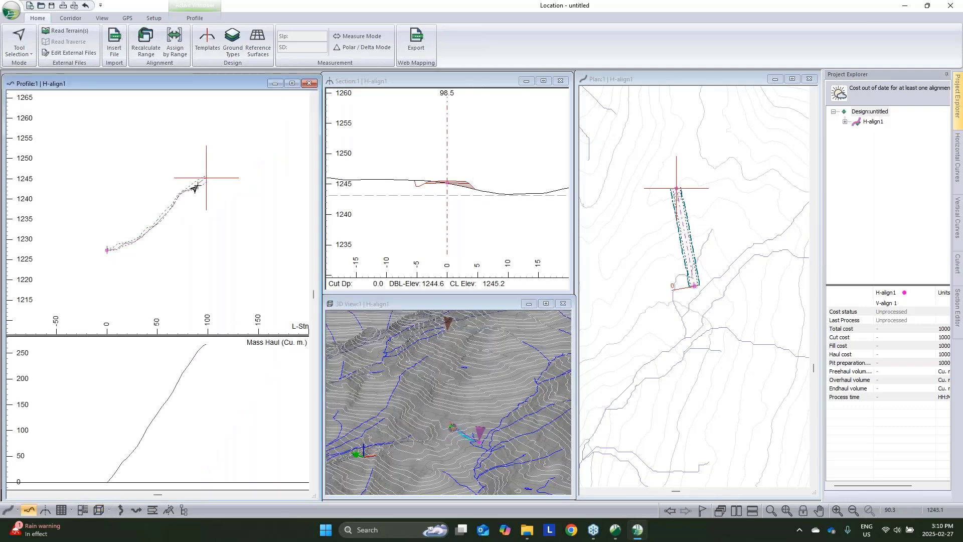
pyautogui.moveTo(195, 188)
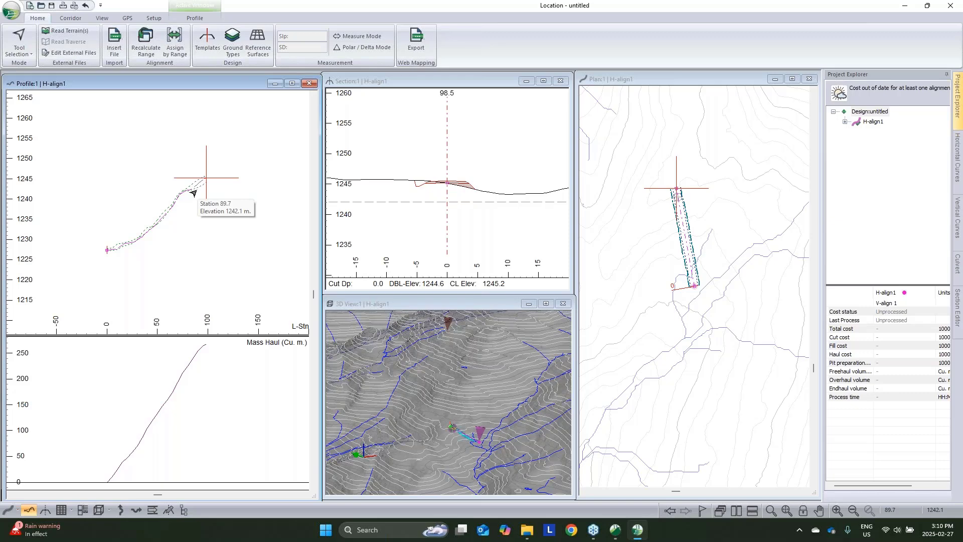
pyautogui.rightClick(194, 192)
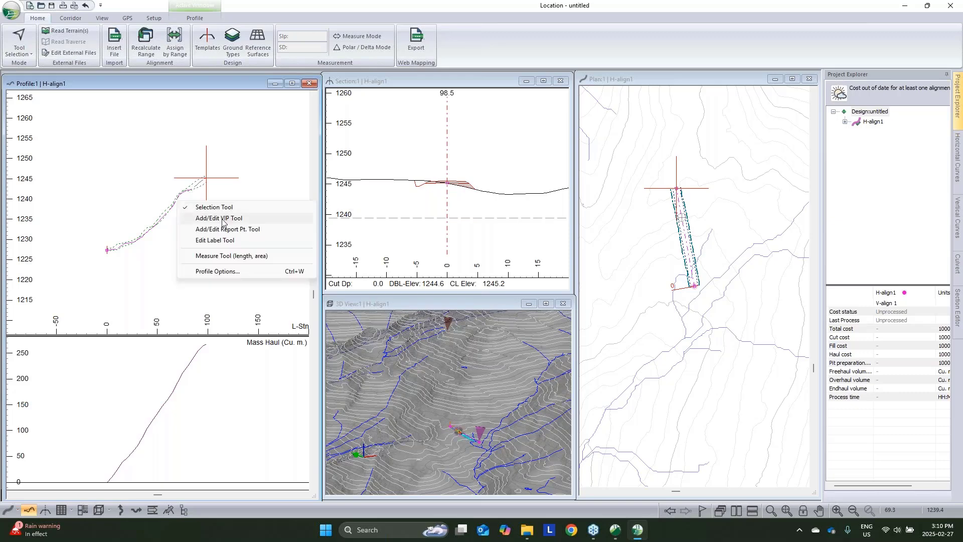
pyautogui.click(215, 205)
pyautogui.click(206, 177)
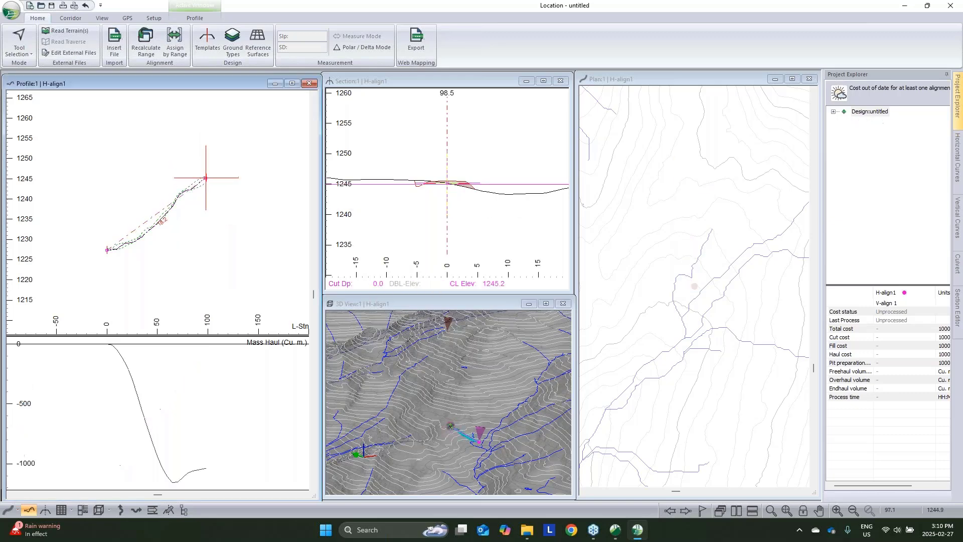
pyautogui.scroll(3, 156, 223)
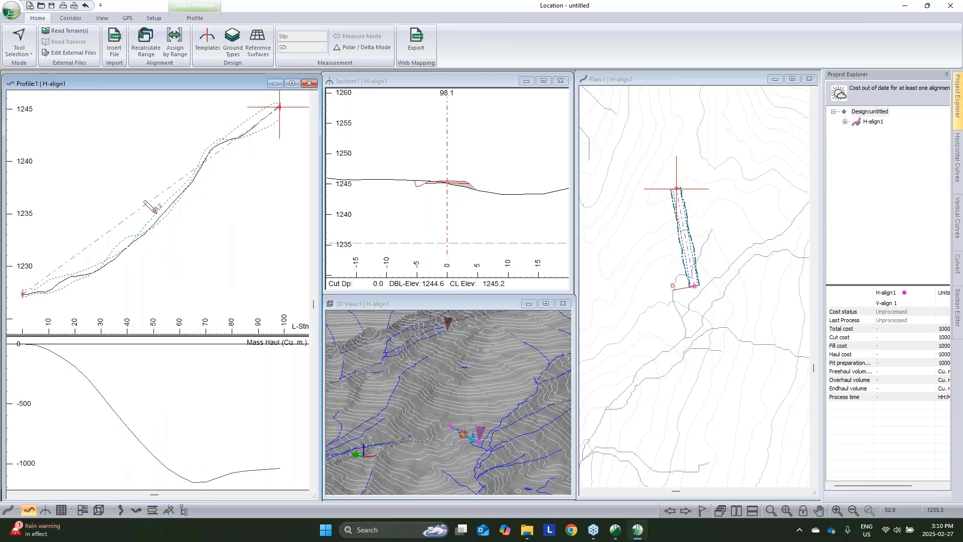
pyautogui.scroll(-2, 154, 209)
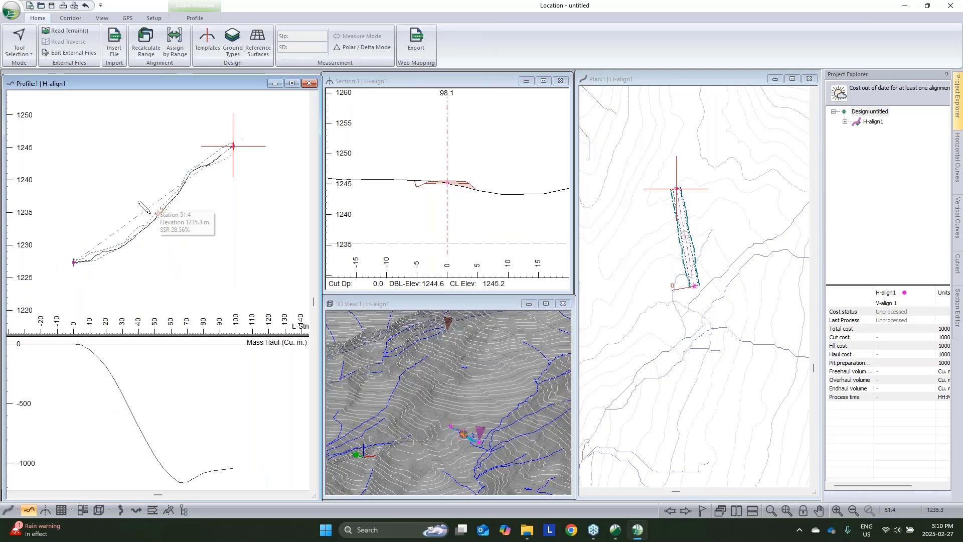
# - Turn on the grade guides in the profile and add a vertical IP near station 62 at about 1238.6 m elevation
pyautogui.rightClick(142, 181)
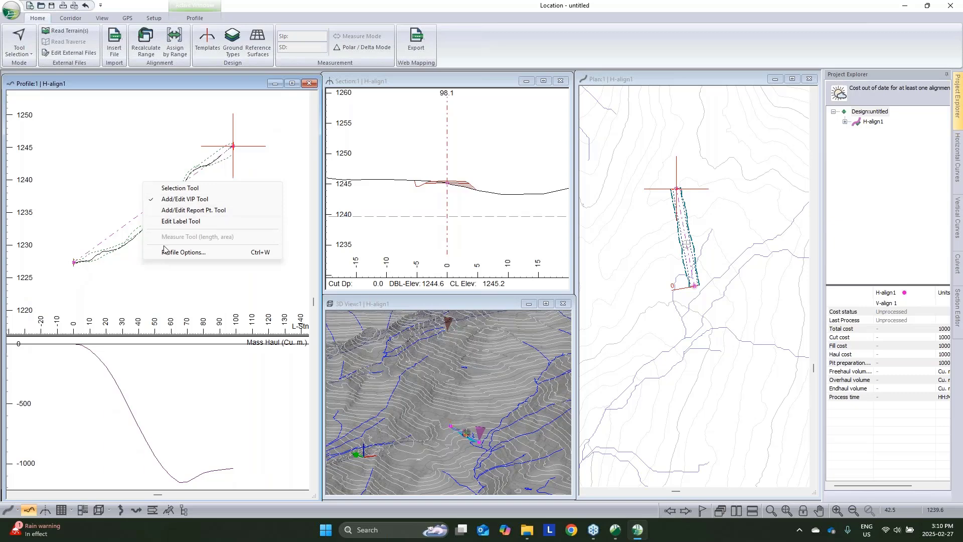
pyautogui.click(193, 252)
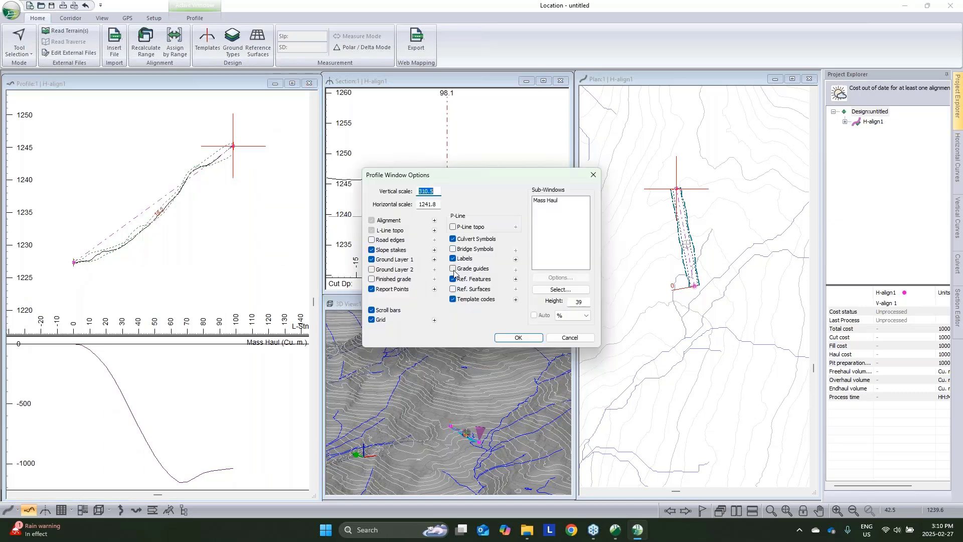
pyautogui.click(516, 269)
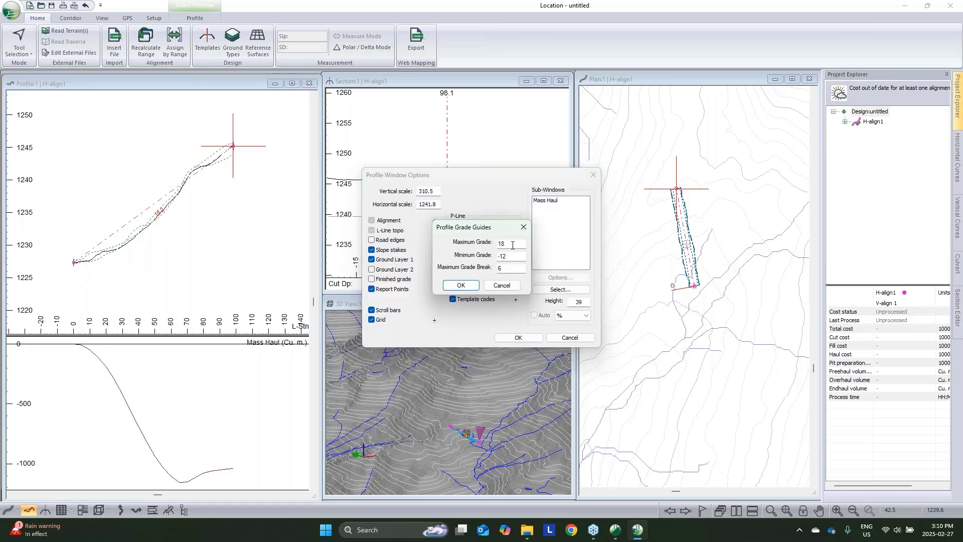
pyautogui.doubleClick(513, 246)
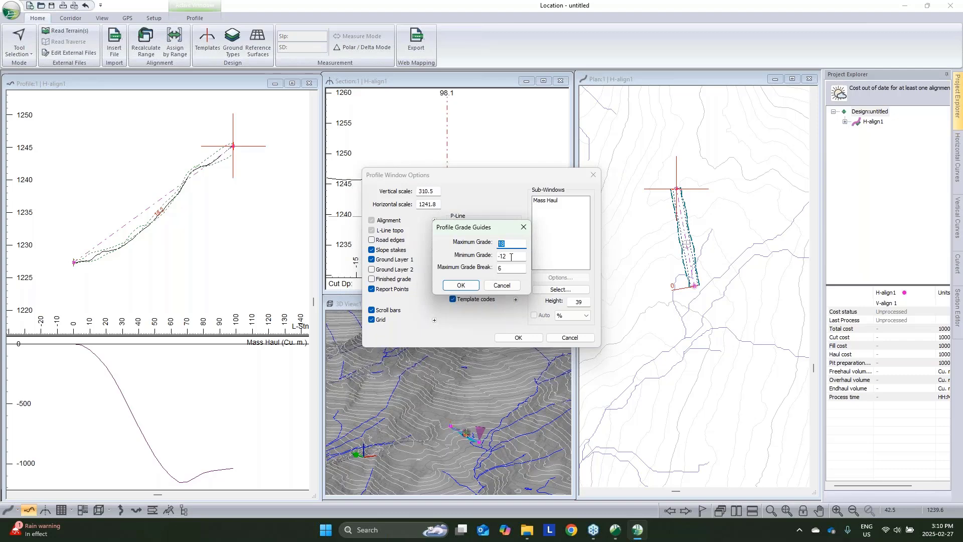
pyautogui.click(502, 285)
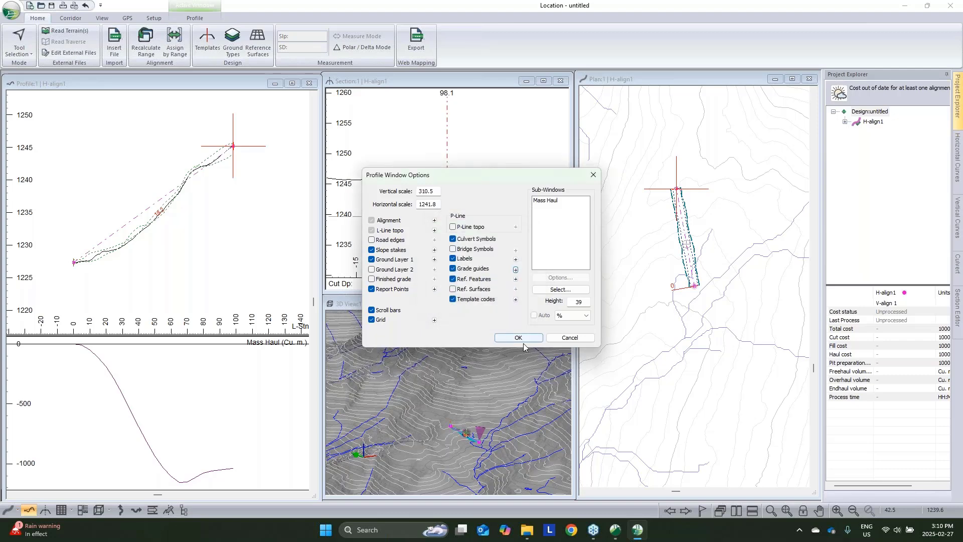
pyautogui.click(518, 337)
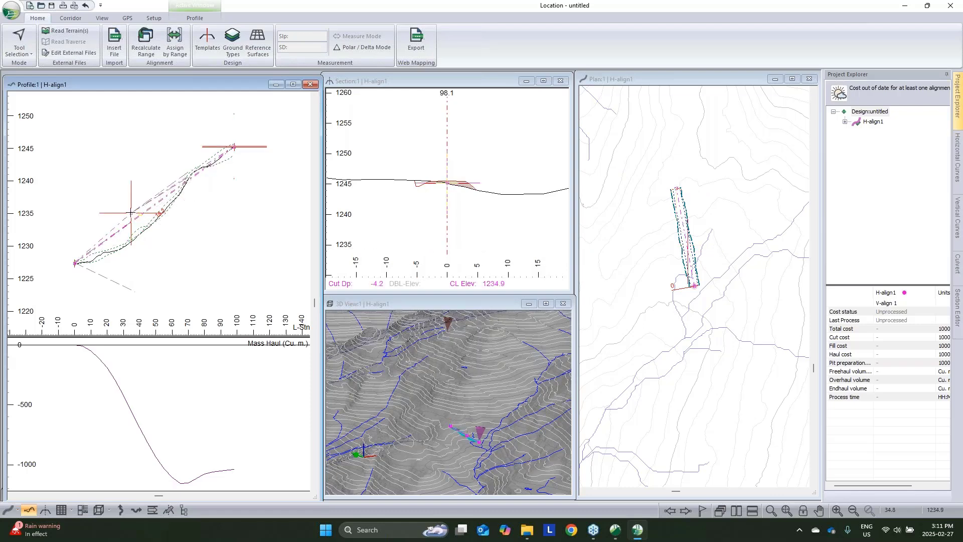
pyautogui.click(175, 183)
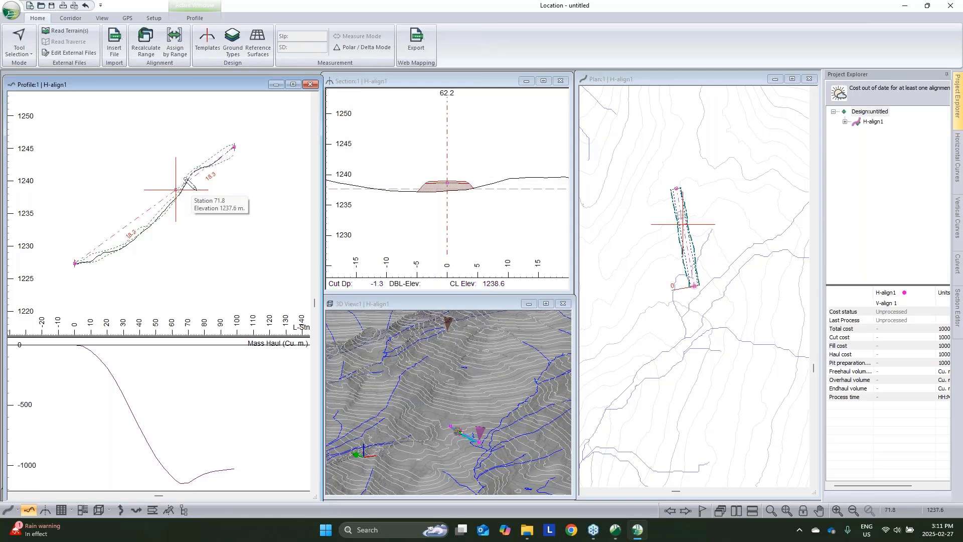
# - Set the profile's horizontal scale to 2000, enlarge its vertical scale, and move the vertical IP to about station 45 at 1235.5 m elevation
pyautogui.rightClick(191, 185)
pyautogui.click(207, 262)
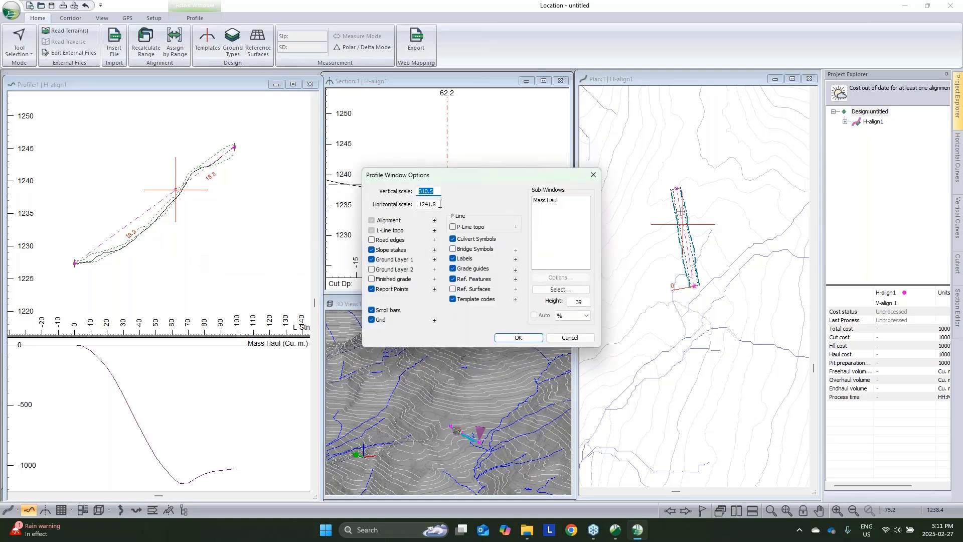
pyautogui.doubleClick(439, 204)
pyautogui.write('2000')
pyautogui.hotkey('shift', 'Tab')
pyautogui.click(518, 337)
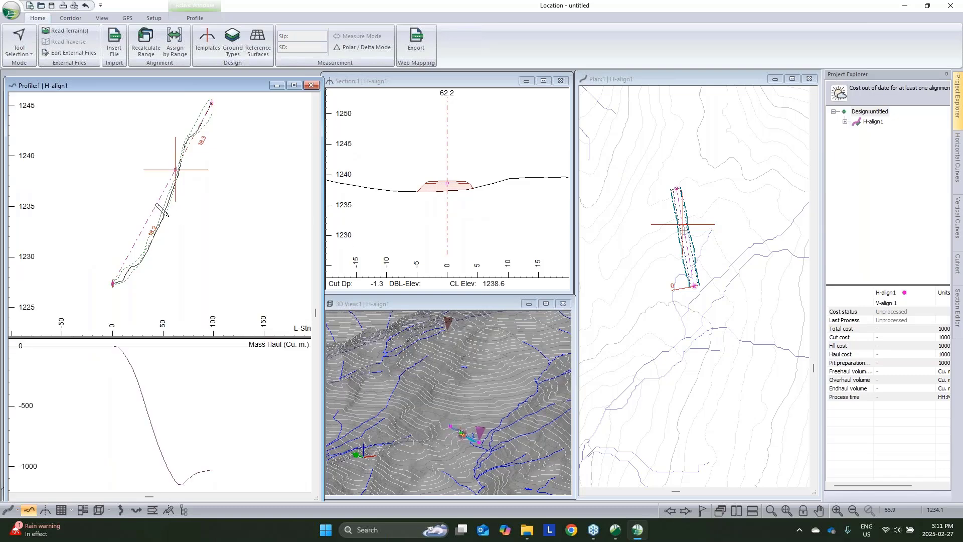
pyautogui.moveTo(175, 169); pyautogui.dragTo(158, 200)
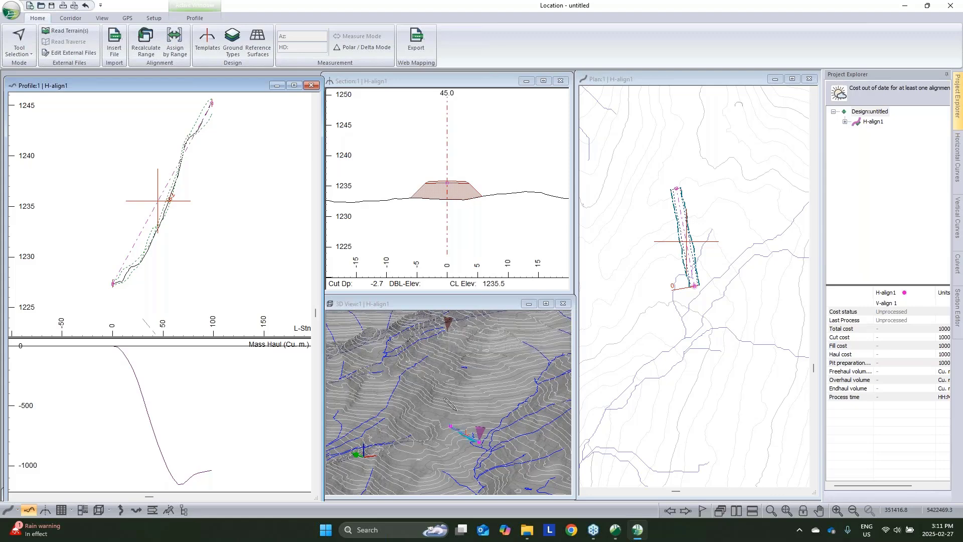
# - Add a horizontal IP in the plan north-northeast of the previous one, extending the alignment to about station 132
pyautogui.click(691, 212)
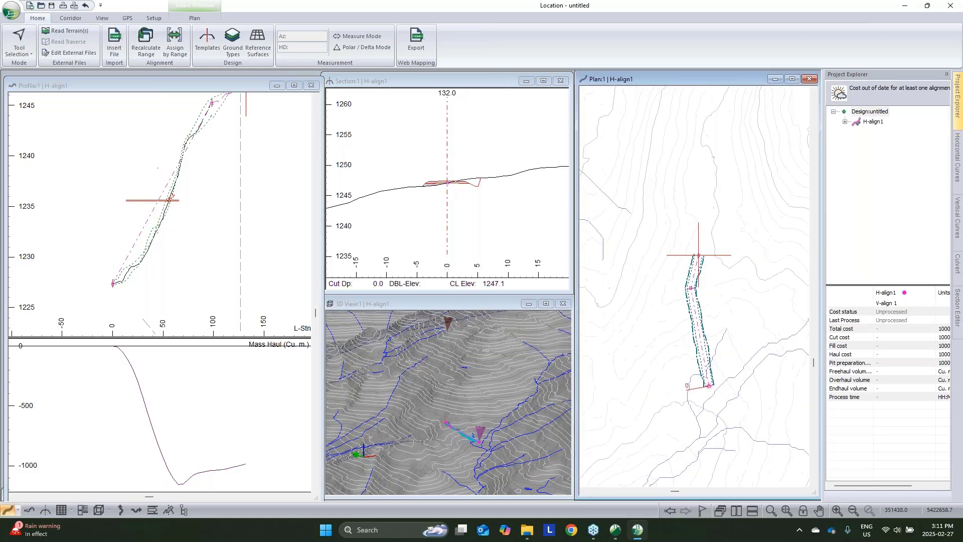
pyautogui.click(216, 180)
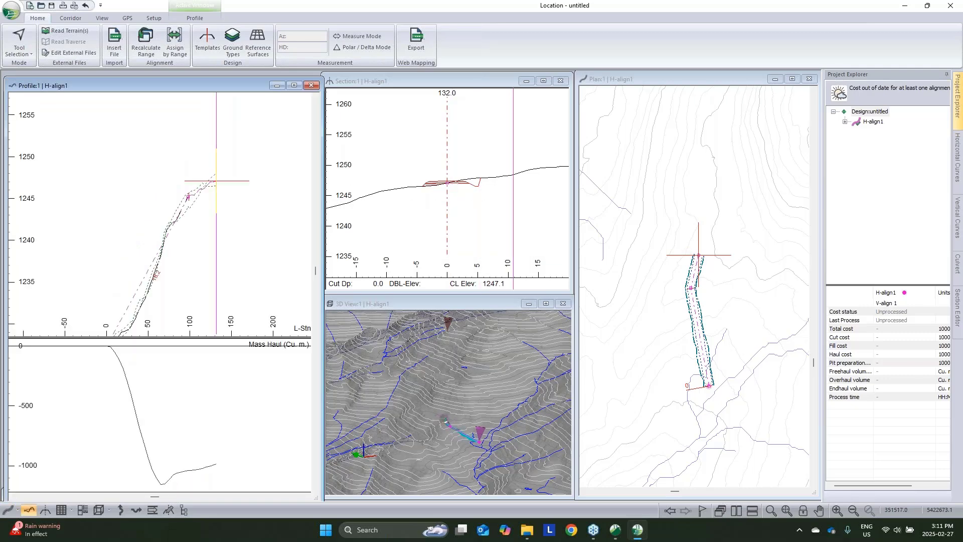
pyautogui.scroll(-1, 679, 259)
# - Examine the extended road and the slopes and streams towards the end point in the full-size 3D view, and restore the tiled windows
pyautogui.click(435, 389)
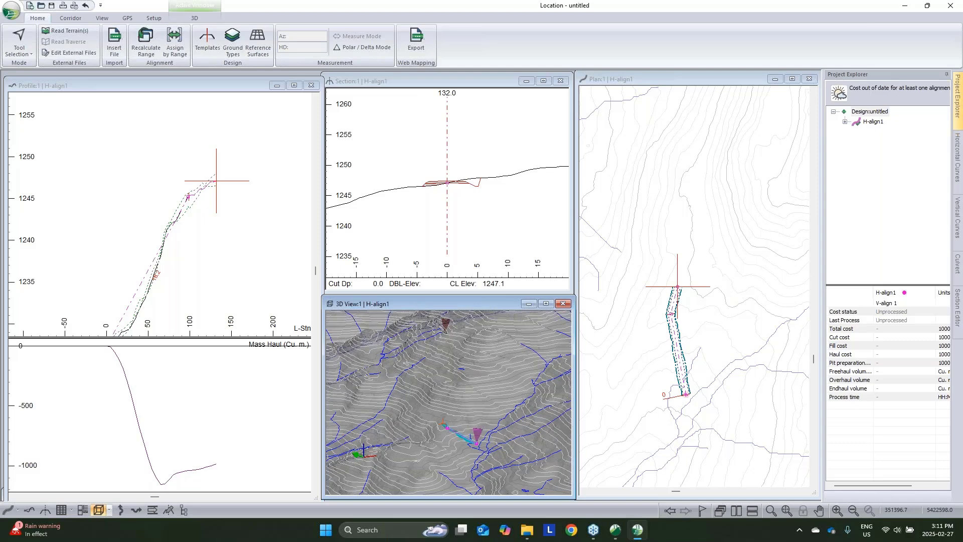
pyautogui.click(546, 304)
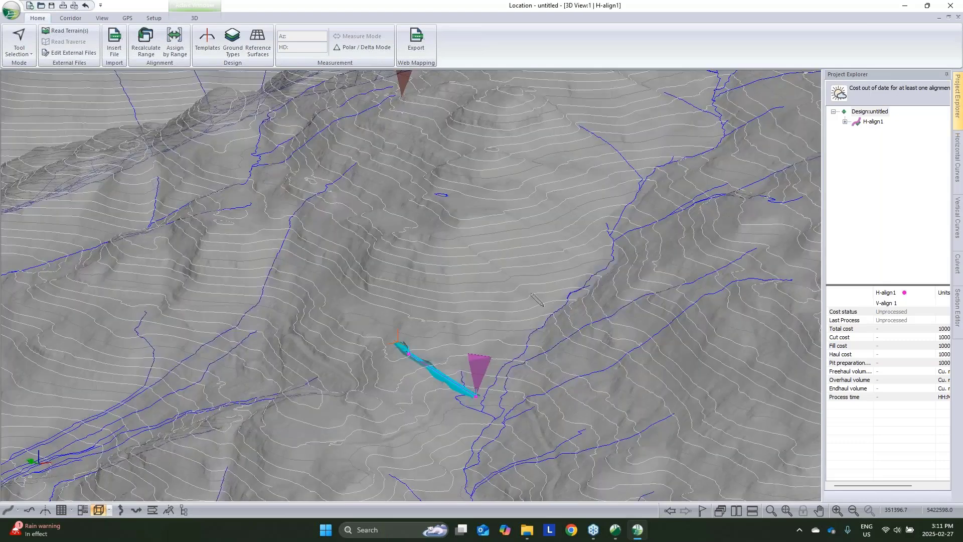
pyautogui.rightClick(482, 322)
pyautogui.click(503, 330)
pyautogui.moveTo(504, 332); pyautogui.dragTo(550, 357)
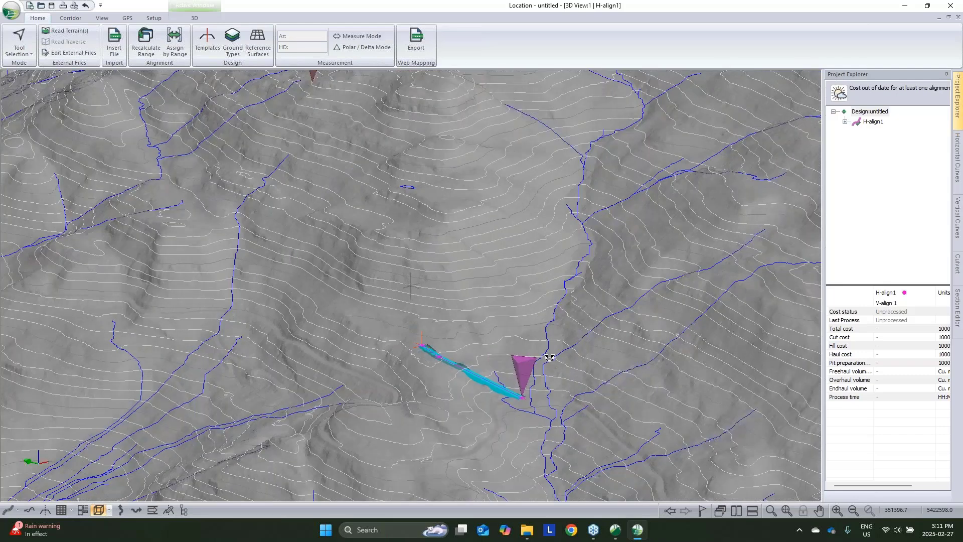
pyautogui.scroll(3, 549, 357)
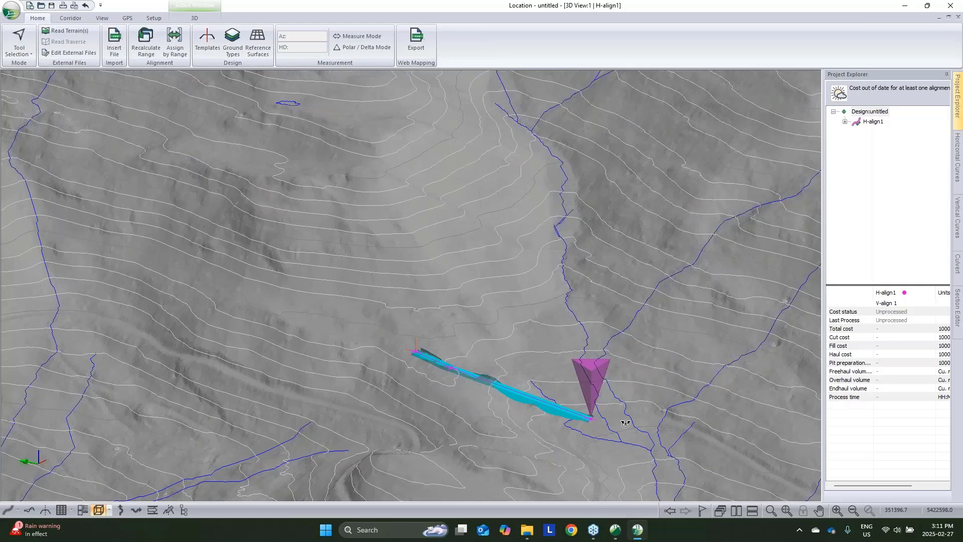
pyautogui.moveTo(625, 423); pyautogui.dragTo(538, 363)
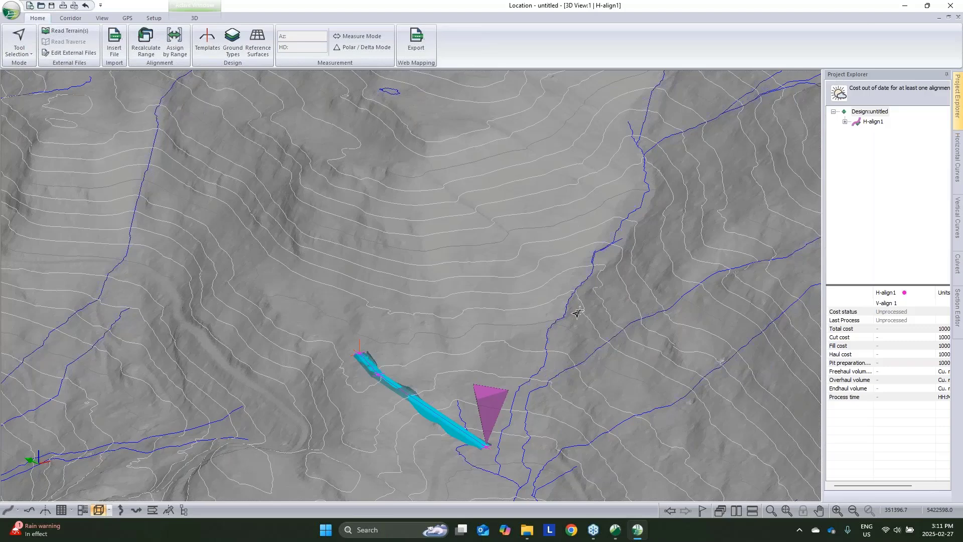
pyautogui.moveTo(577, 312); pyautogui.dragTo(572, 337)
pyautogui.scroll(-2, 556, 370)
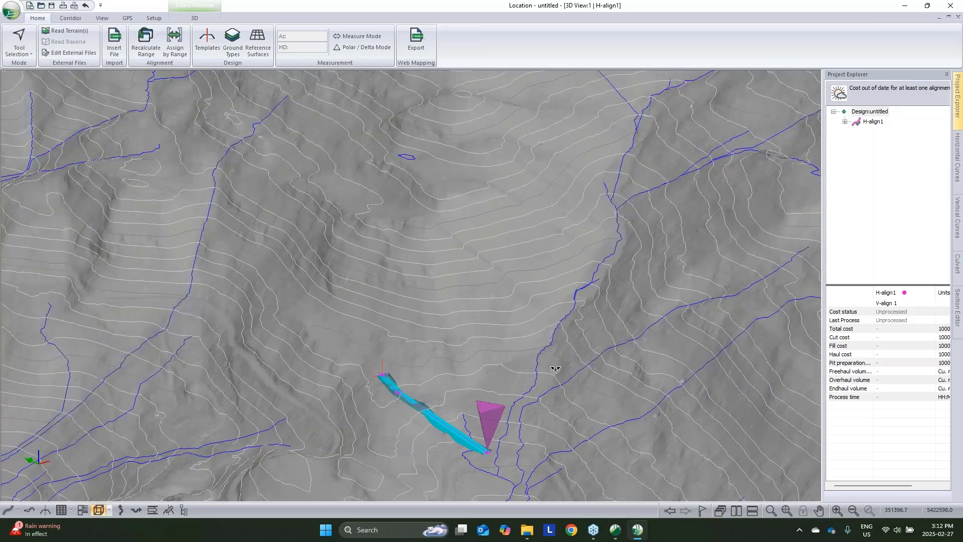
pyautogui.moveTo(555, 369); pyautogui.dragTo(565, 341)
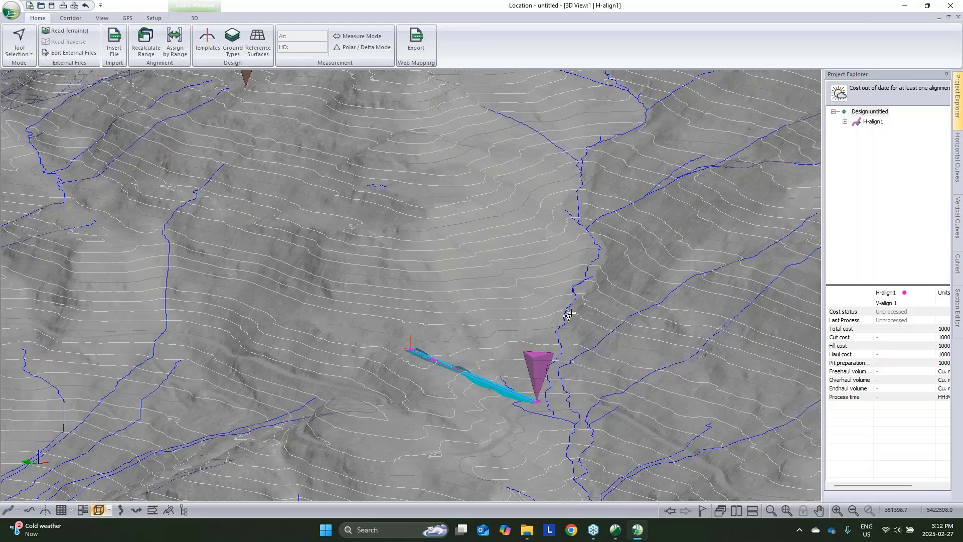
pyautogui.scroll(2, 568, 315)
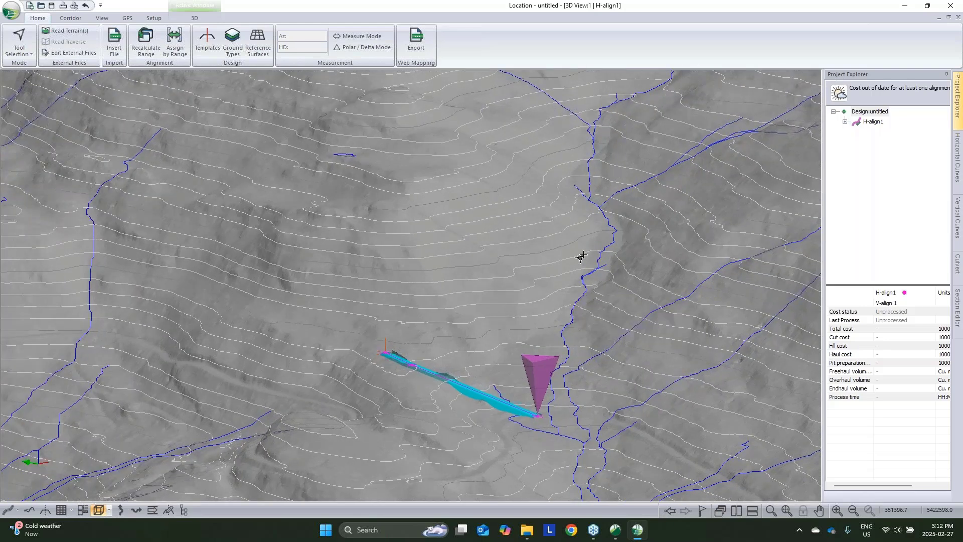
pyautogui.moveTo(580, 257)
pyautogui.moveTo(596, 312); pyautogui.dragTo(581, 321)
pyautogui.moveTo(570, 251)
pyautogui.mouseDown()
pyautogui.moveTo(571, 316)
pyautogui.moveTo(541, 331)
pyautogui.mouseUp()
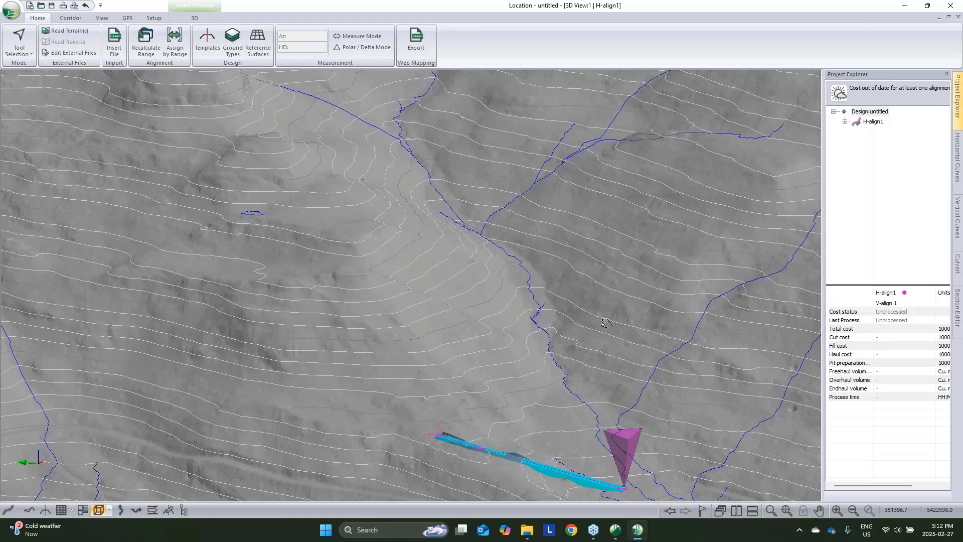
pyautogui.moveTo(605, 322)
pyautogui.mouseDown()
pyautogui.moveTo(556, 388)
pyautogui.moveTo(410, 285)
pyautogui.moveTo(536, 345)
pyautogui.mouseUp()
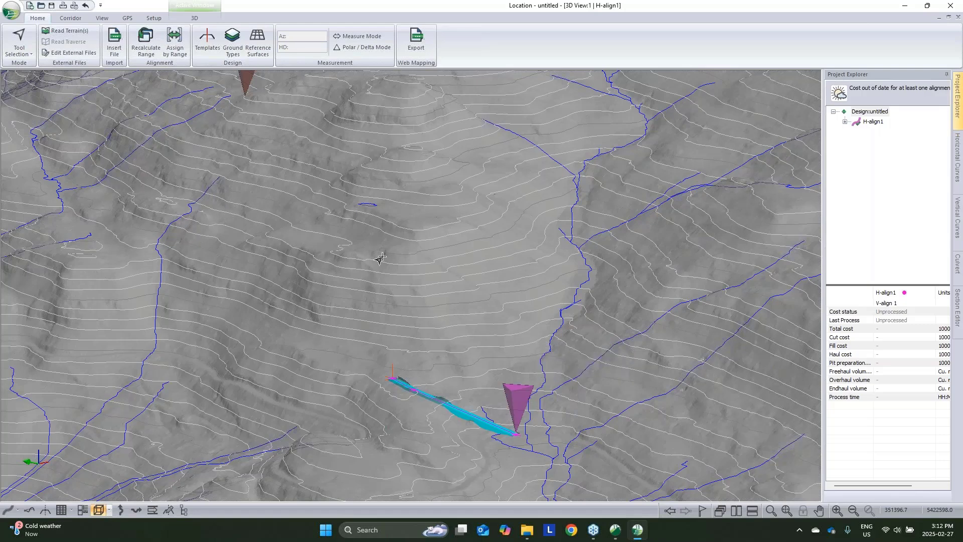
pyautogui.moveTo(376, 220); pyautogui.dragTo(401, 232)
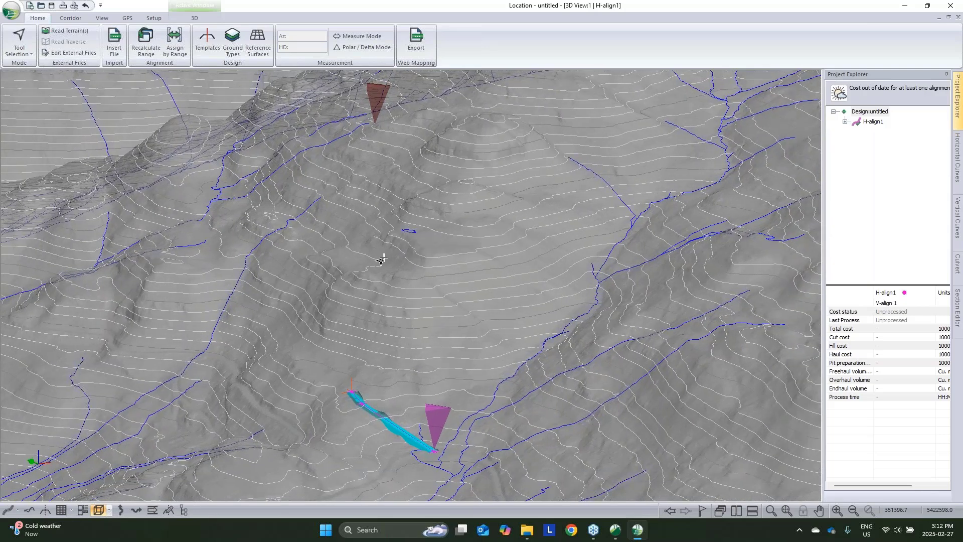
pyautogui.moveTo(388, 255); pyautogui.dragTo(403, 258)
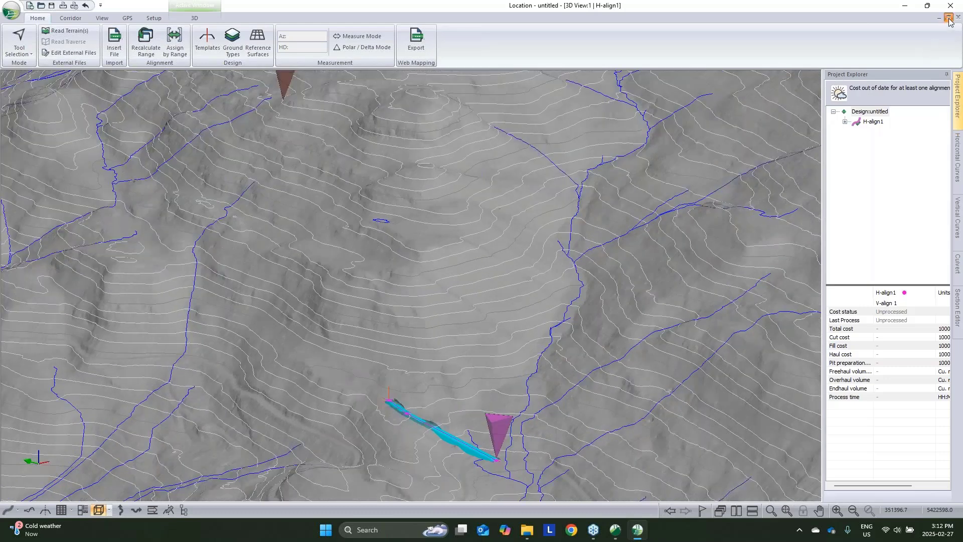
pyautogui.click(948, 18)
# - Apply a circular horizontal curve with a 50 m radius and a 20 m transition length at the IP near station 98.5
pyautogui.rightClick(681, 274)
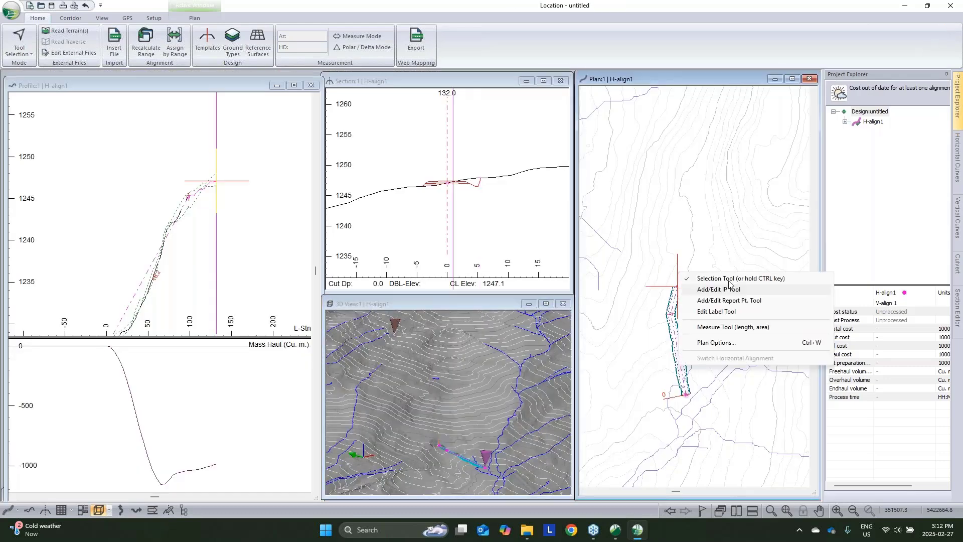
pyautogui.click(670, 316)
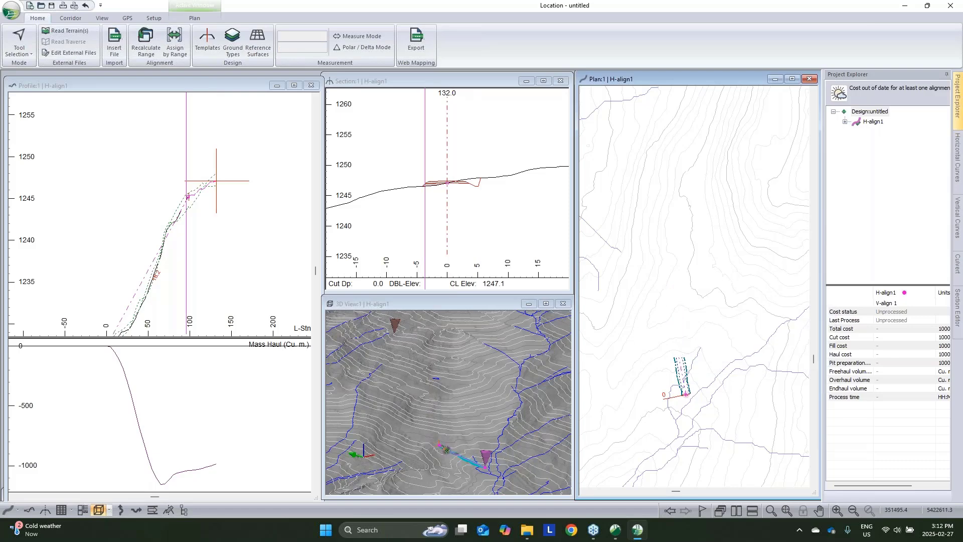
pyautogui.click(958, 151)
pyautogui.click(861, 223)
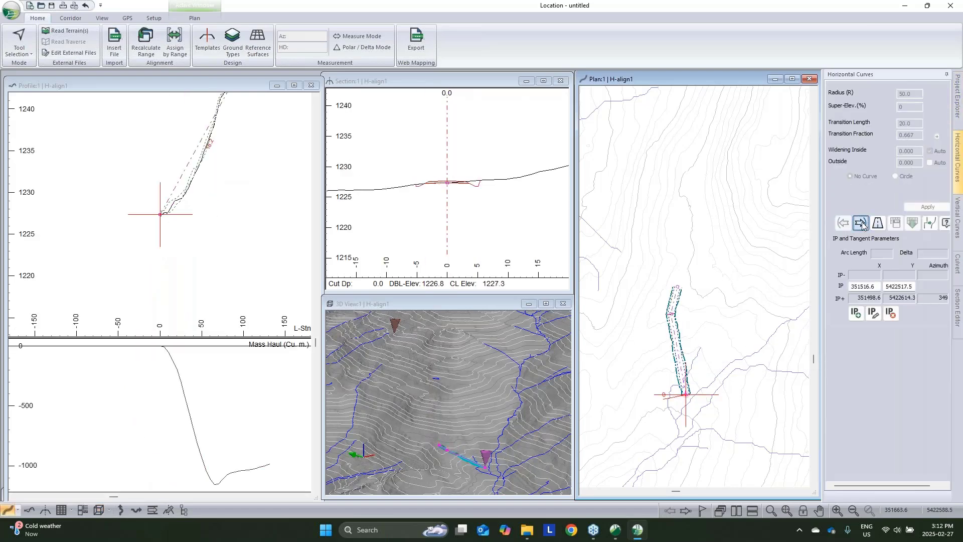
pyautogui.click(860, 223)
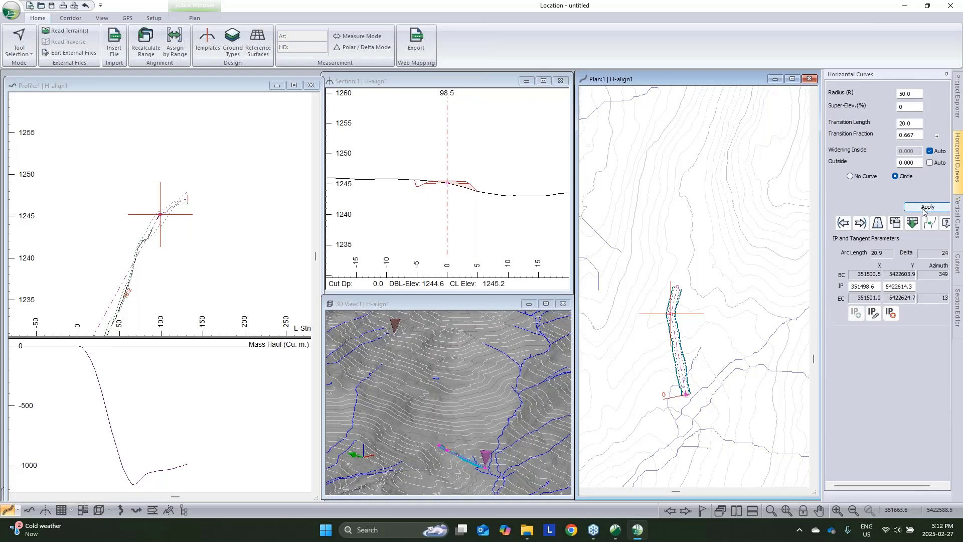
pyautogui.click(924, 207)
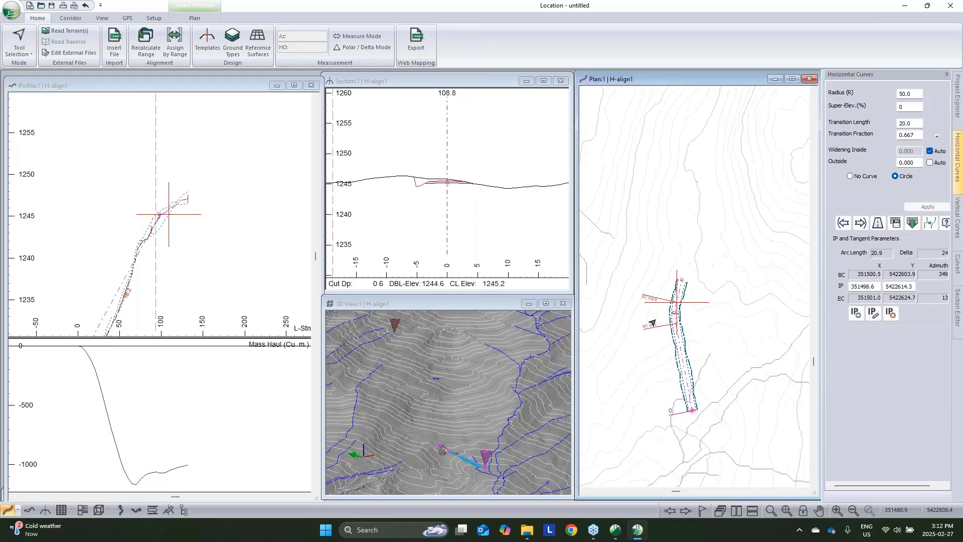
# - Add two horizontal IPs in the plan, continuing north to about station 180 and turning east to about station 226
pyautogui.rightClick(670, 251)
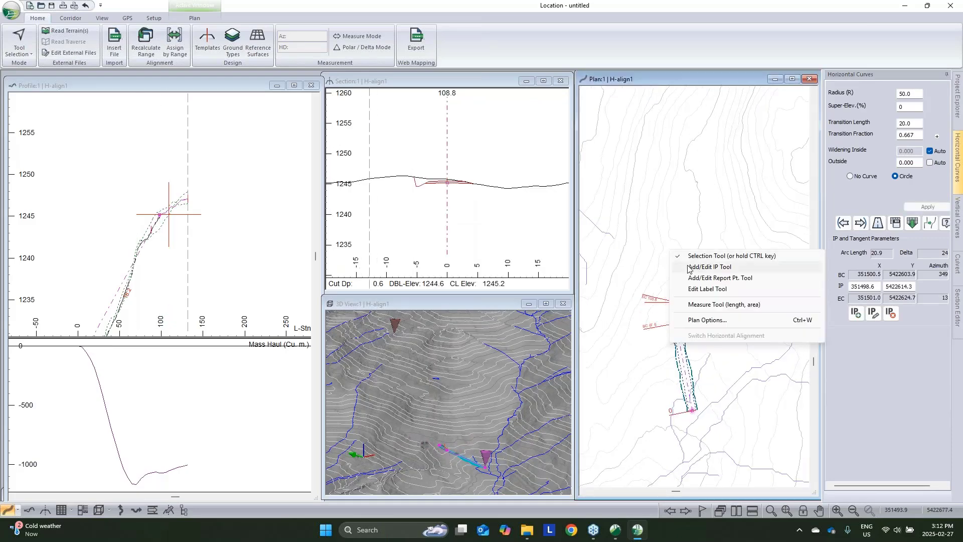
pyautogui.click(707, 267)
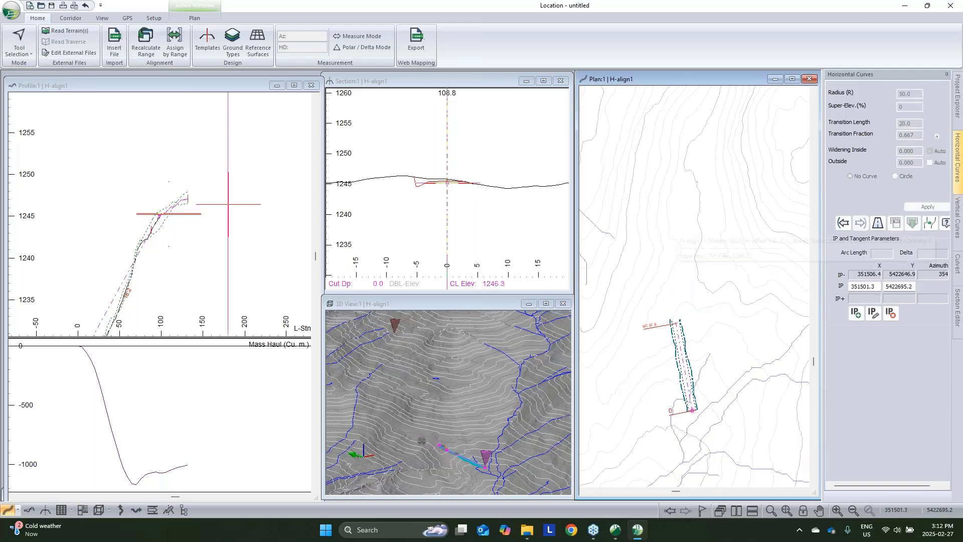
pyautogui.click(728, 226)
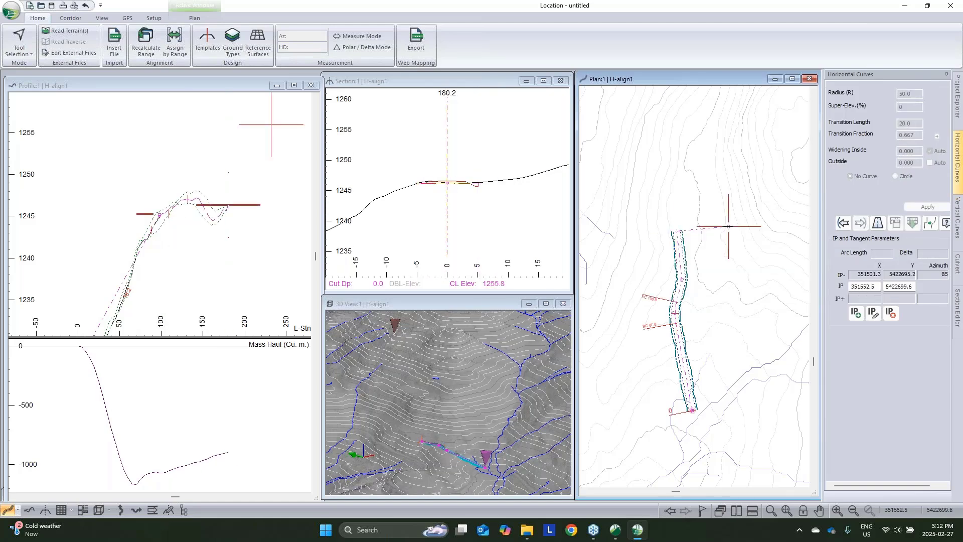
pyautogui.click(723, 226)
# - Apply a circular horizontal curve with a 35 m radius at the IP near station 132
pyautogui.rightClick(710, 275)
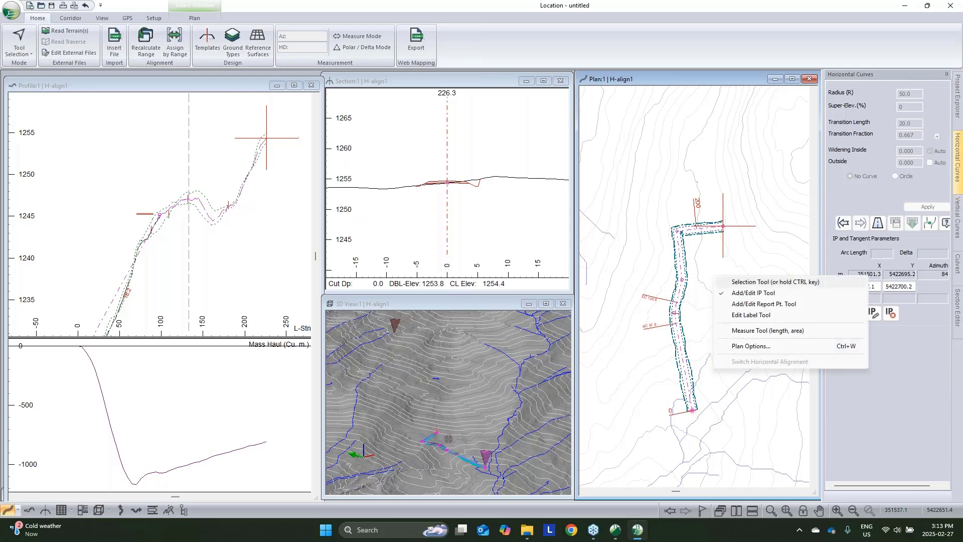
pyautogui.click(717, 281)
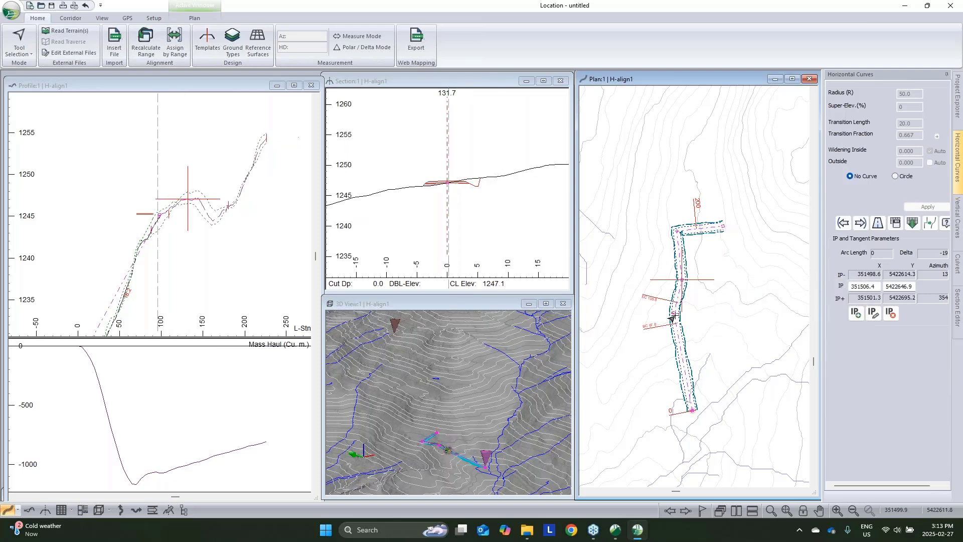
pyautogui.click(895, 176)
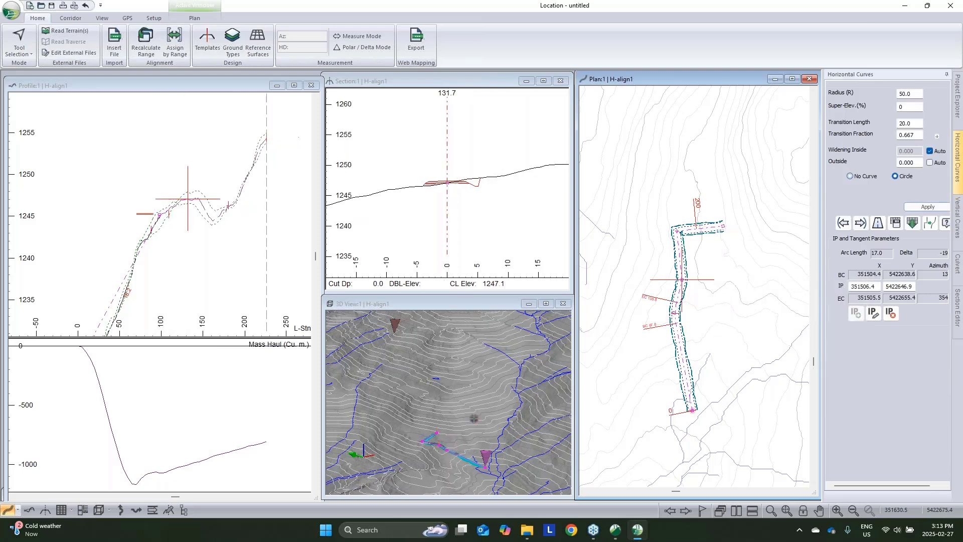
pyautogui.doubleClick(912, 94)
pyautogui.write('35')
pyautogui.click(906, 208)
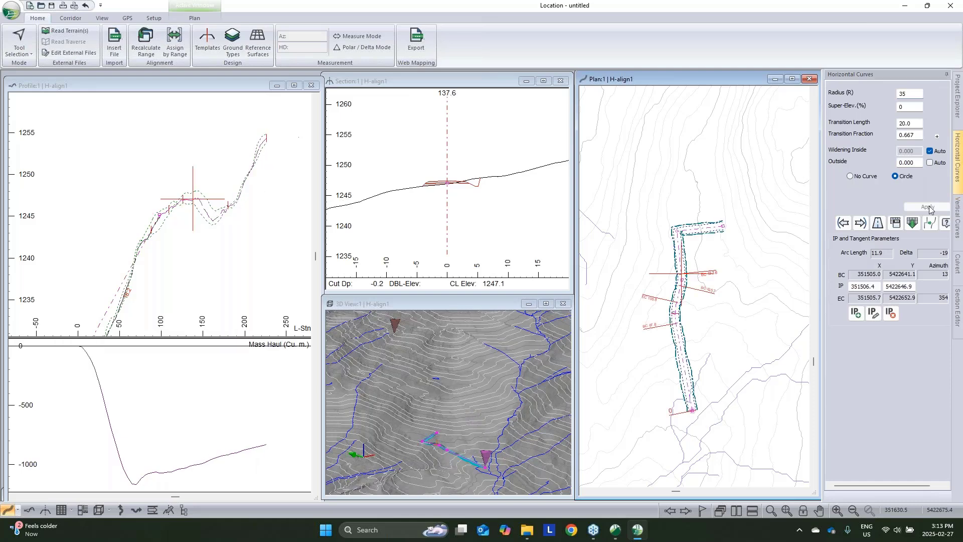
# - Add a horizontal IP in the plan southeast of the last one, extending the alignment to about station 282
pyautogui.click(867, 225)
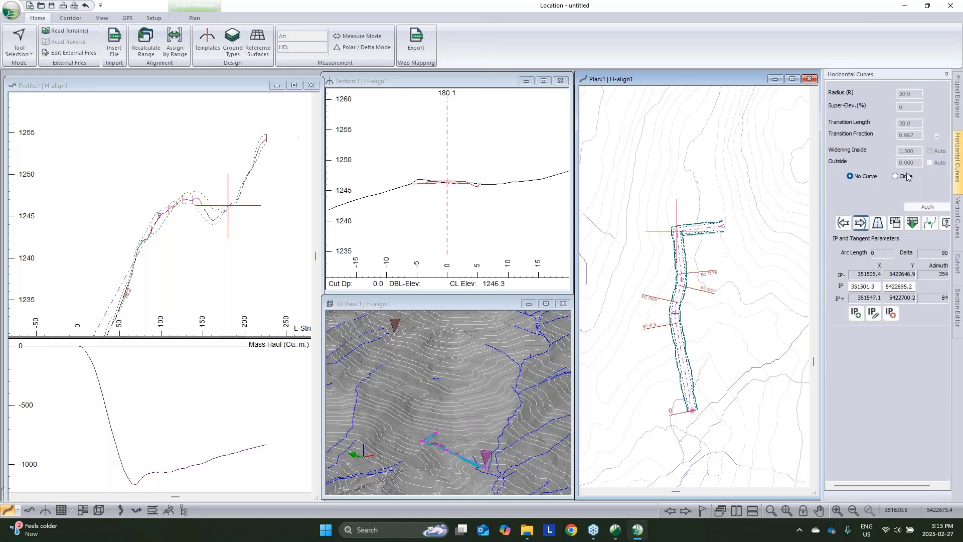
pyautogui.click(894, 177)
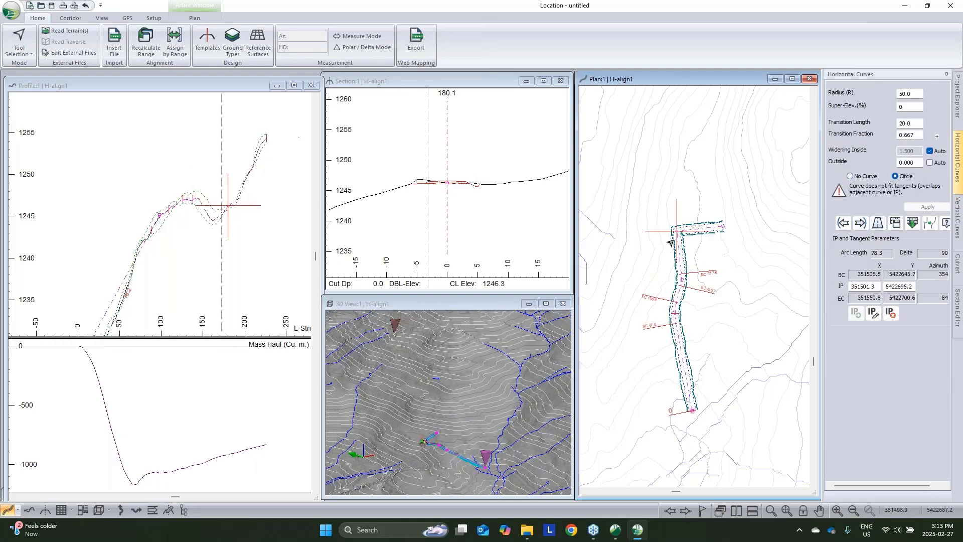
pyautogui.rightClick(710, 232)
pyautogui.click(738, 249)
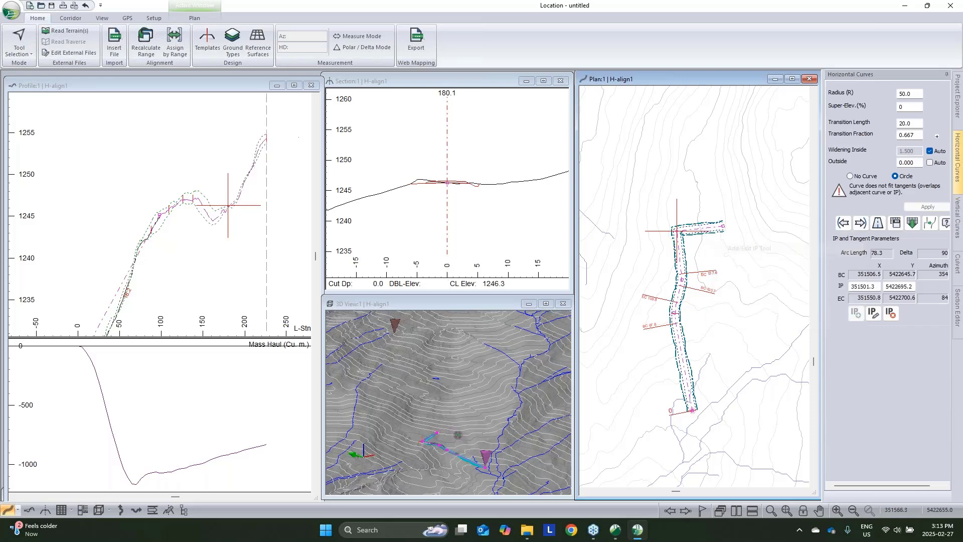
pyautogui.click(757, 272)
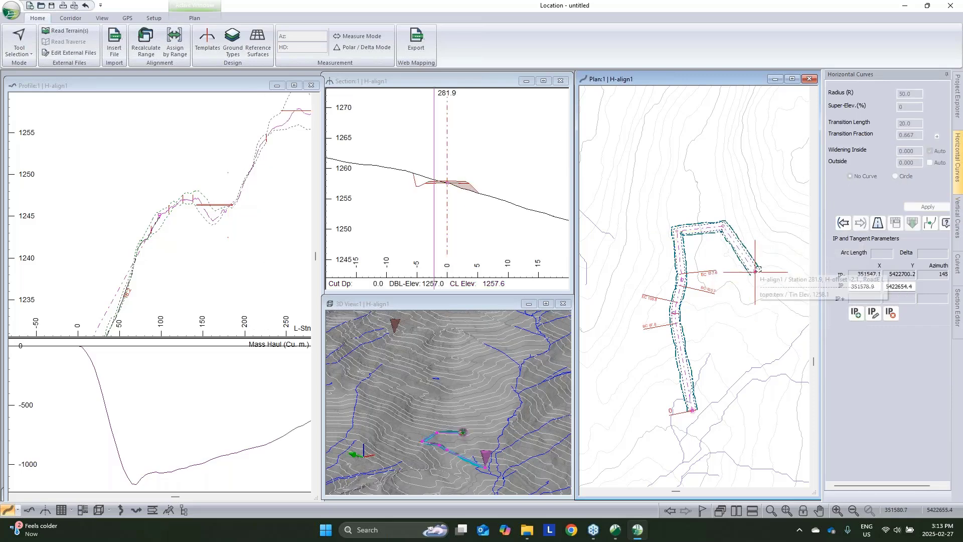
# - Apply a circular horizontal curve with a 20 m radius at the IP near station 226
pyautogui.click(843, 222)
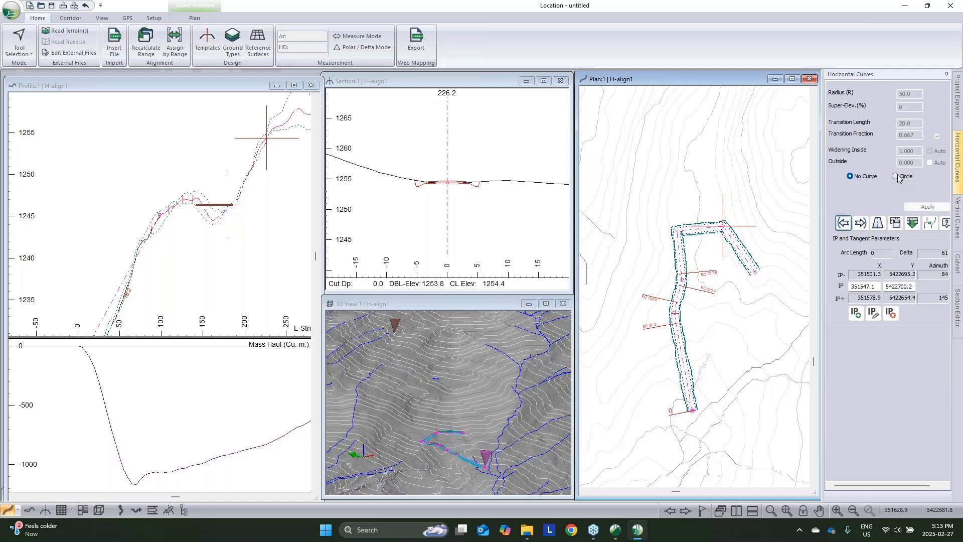
pyautogui.click(895, 176)
pyautogui.doubleClick(909, 94)
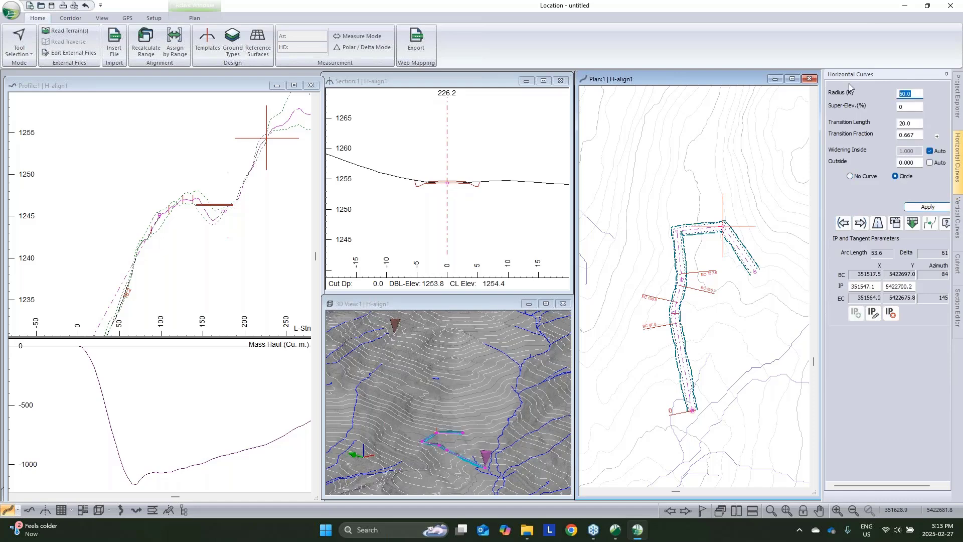
pyautogui.write('20')
pyautogui.press('Return')
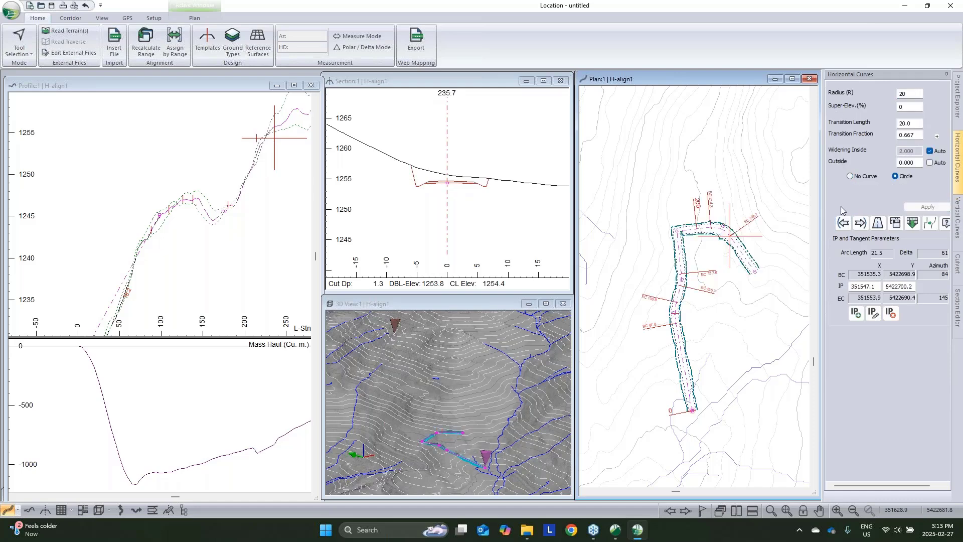
# - Apply a circular horizontal curve with a 20 m radius at the IP near station 180
pyautogui.click(843, 222)
pyautogui.click(895, 176)
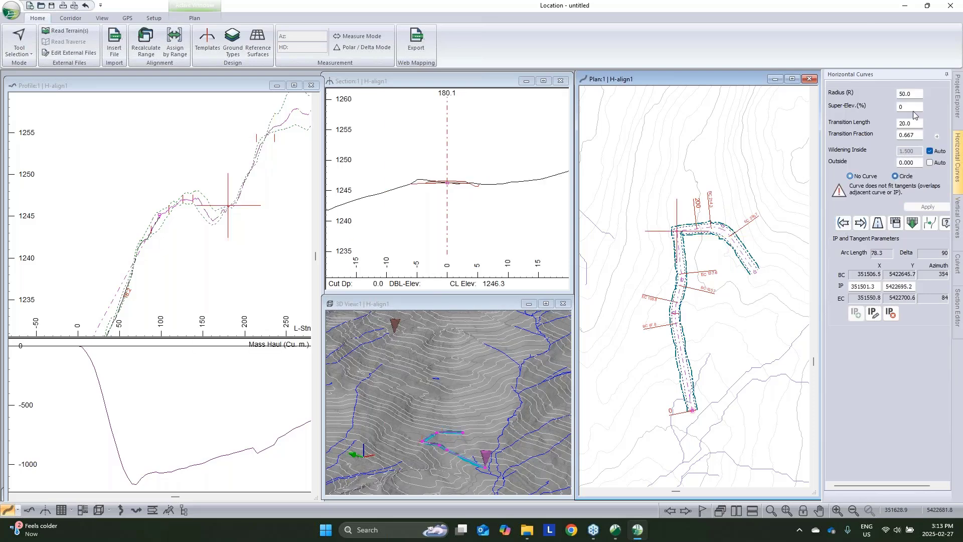
pyautogui.doubleClick(909, 94)
pyautogui.write('20')
pyautogui.press('Return')
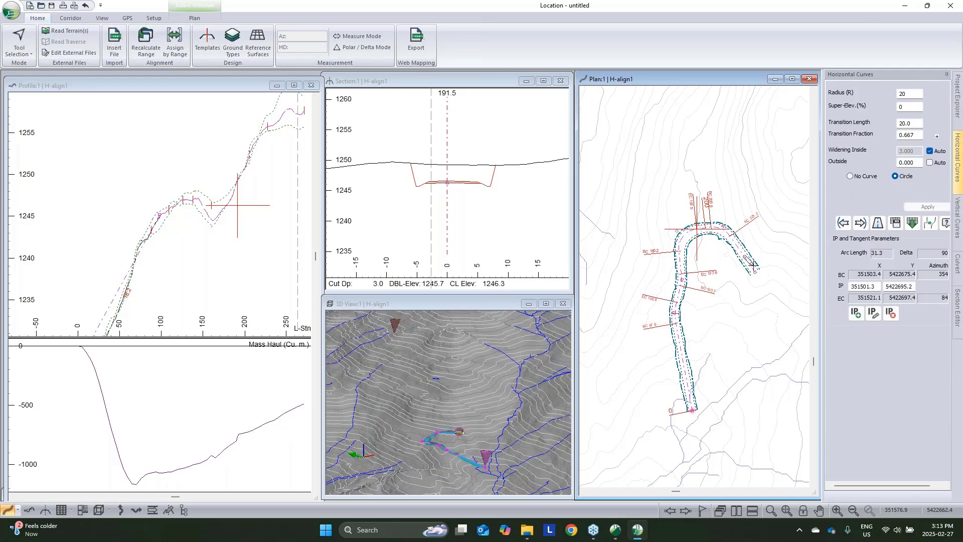
# - Move the last two horizontal IPs westward in the plan so that the alignment ends near station 254
pyautogui.scroll(-2, 205, 211)
pyautogui.moveTo(214, 219); pyautogui.dragTo(190, 233, button='middle')
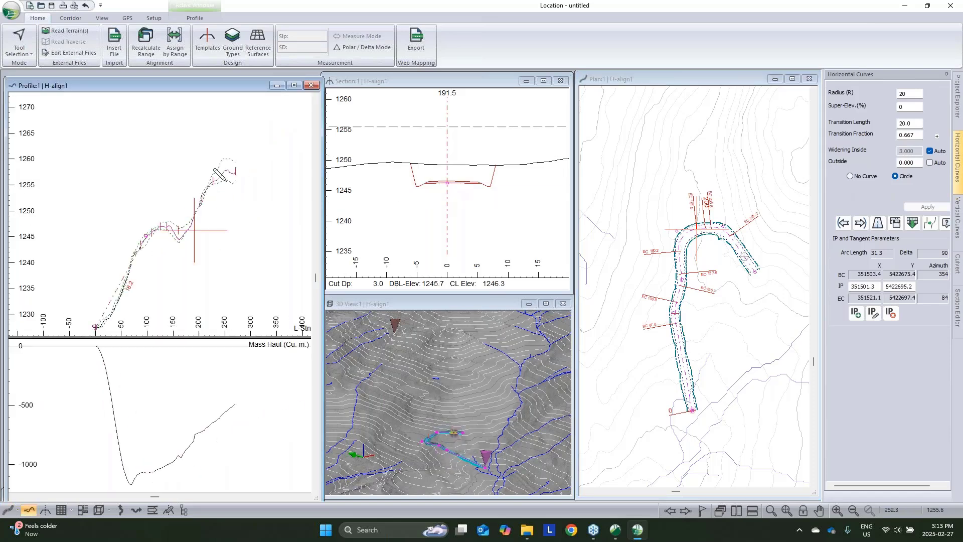
pyautogui.click(755, 271)
pyautogui.moveTo(755, 272); pyautogui.dragTo(743, 265)
pyautogui.click(509, 293)
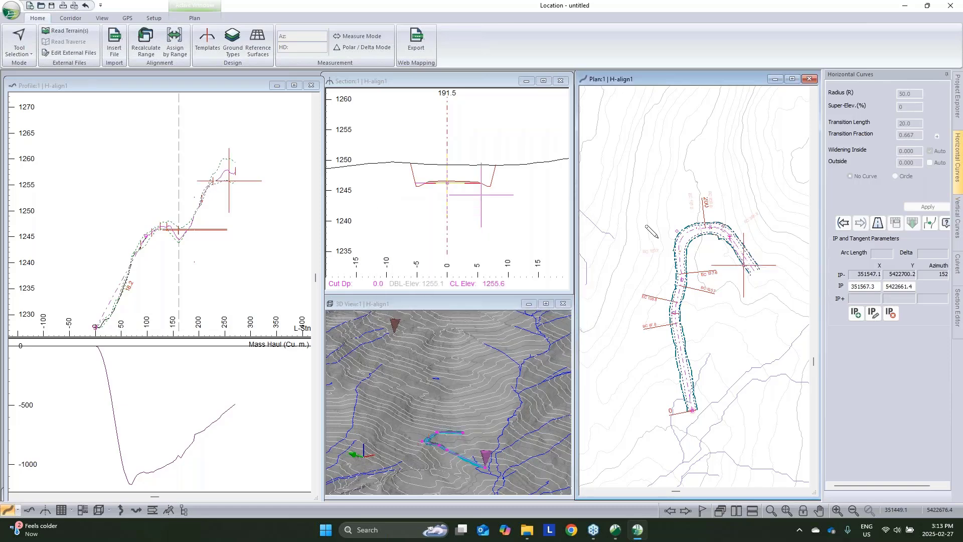
pyautogui.moveTo(723, 226); pyautogui.dragTo(738, 266)
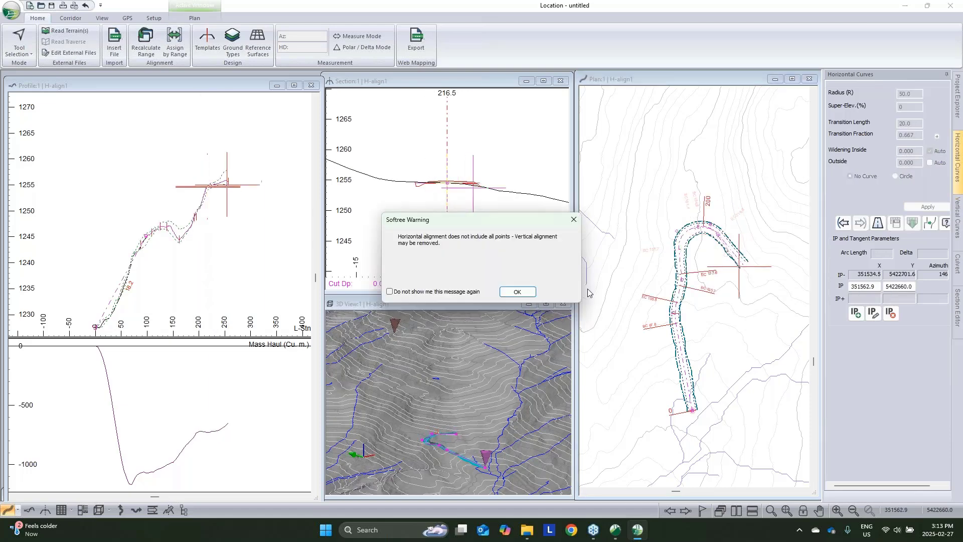
pyautogui.click(531, 292)
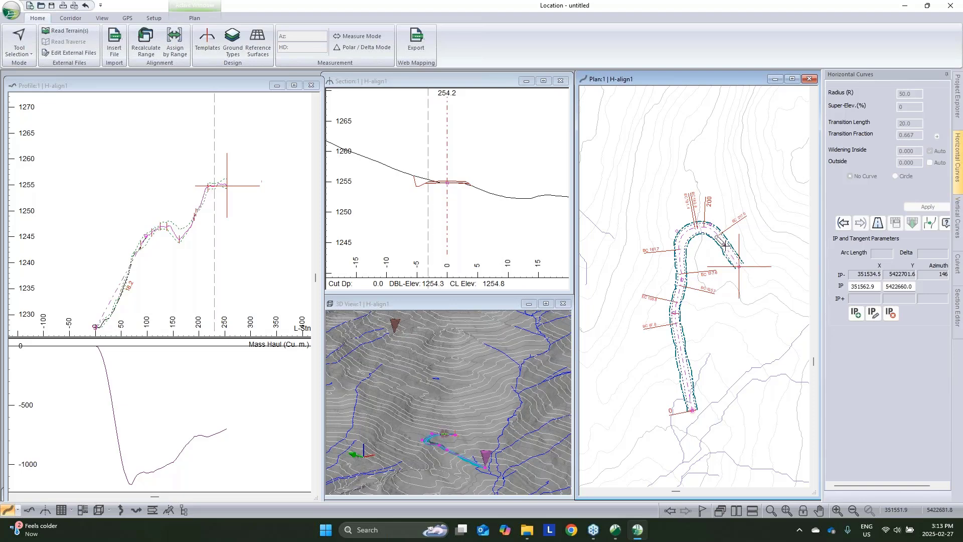
# - Add two horizontal IPs in the plan, continuing east-southeast to about station 332 and southeast across the stream to about station 386
pyautogui.scroll(1, 684, 210)
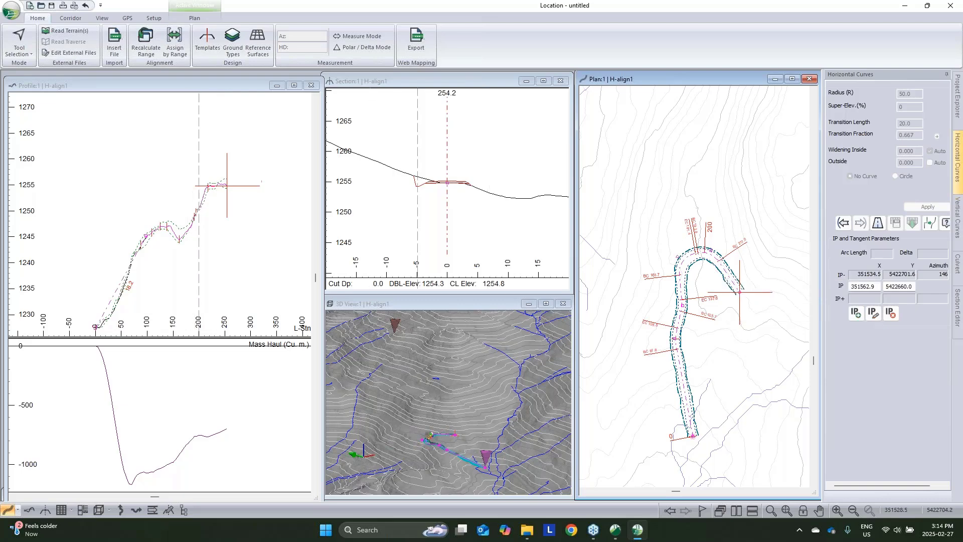
pyautogui.moveTo(739, 291)
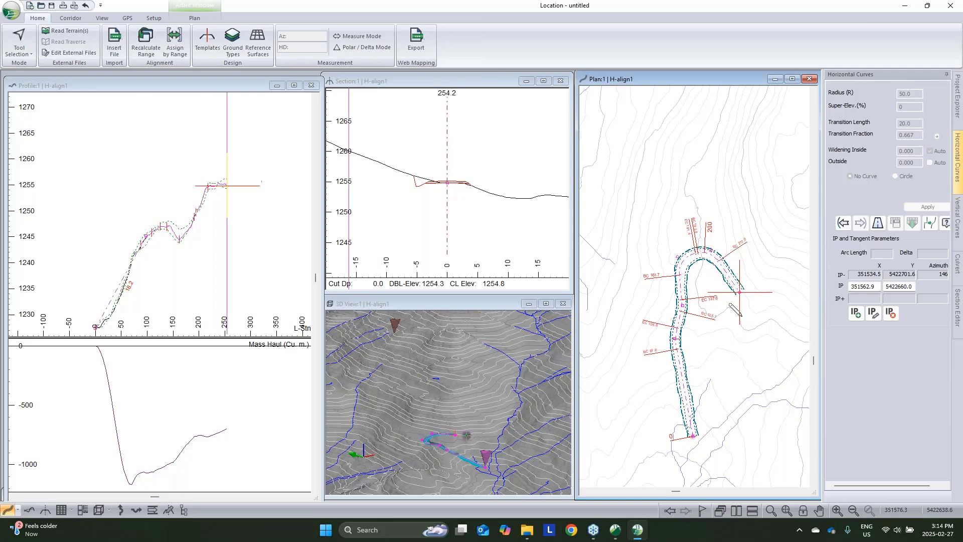
pyautogui.click(749, 286)
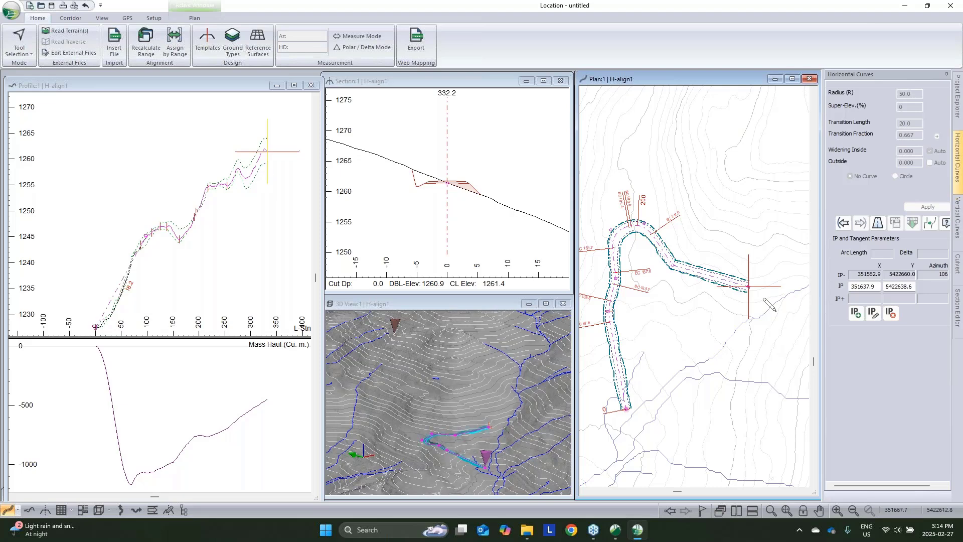
pyautogui.click(791, 320)
pyautogui.click(736, 315)
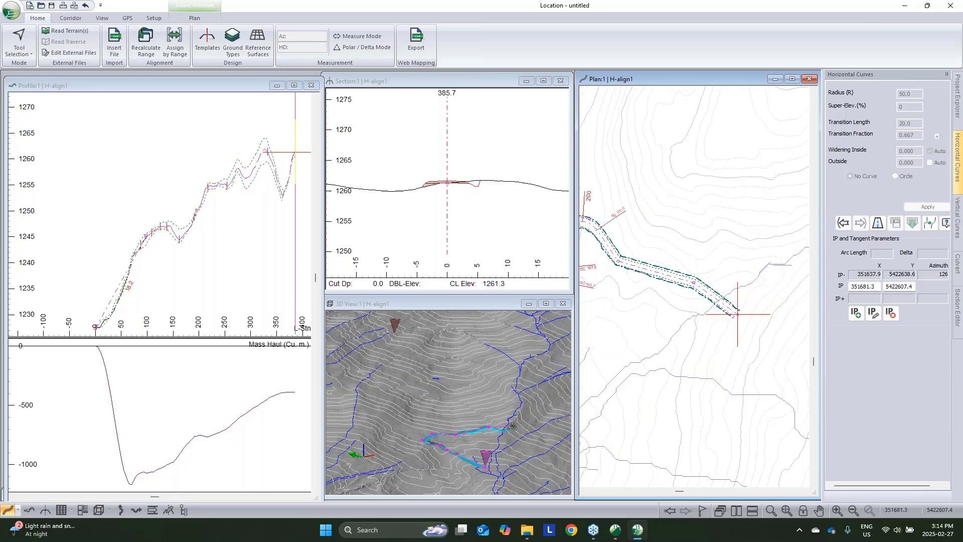
# - Add vertical IPs in the profile at the alignment's end, near station 168 at elevation 1247.6, and near station 262 at elevation 1256.0
pyautogui.click(234, 179)
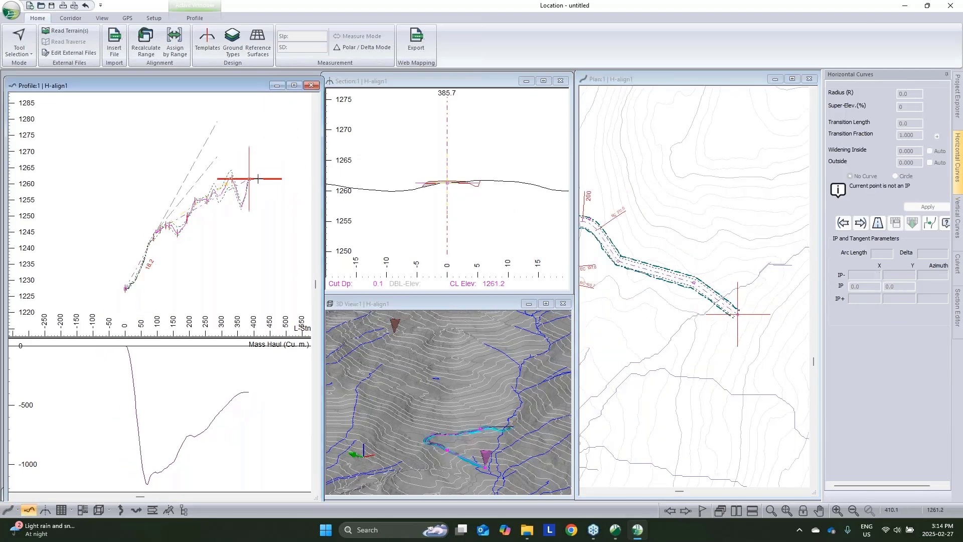
pyautogui.click(180, 219)
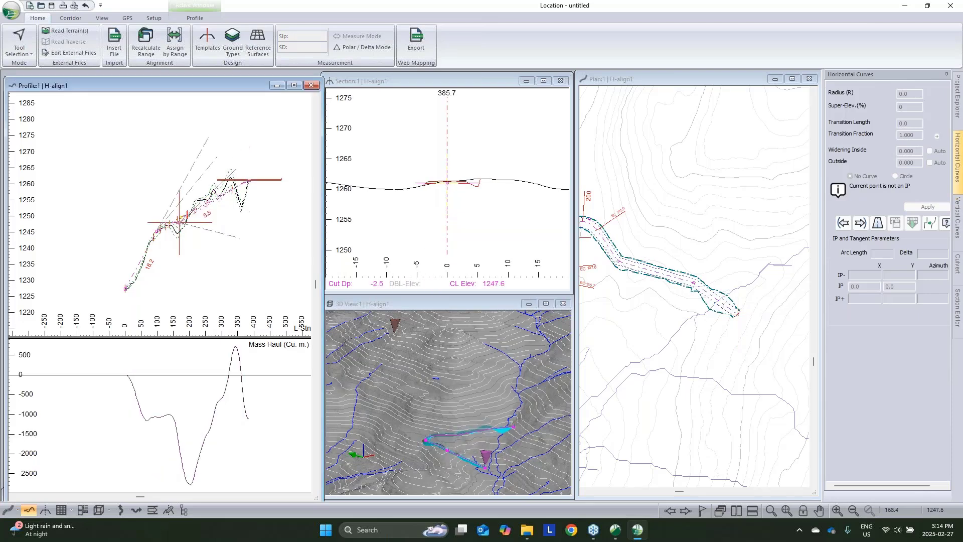
pyautogui.click(210, 195)
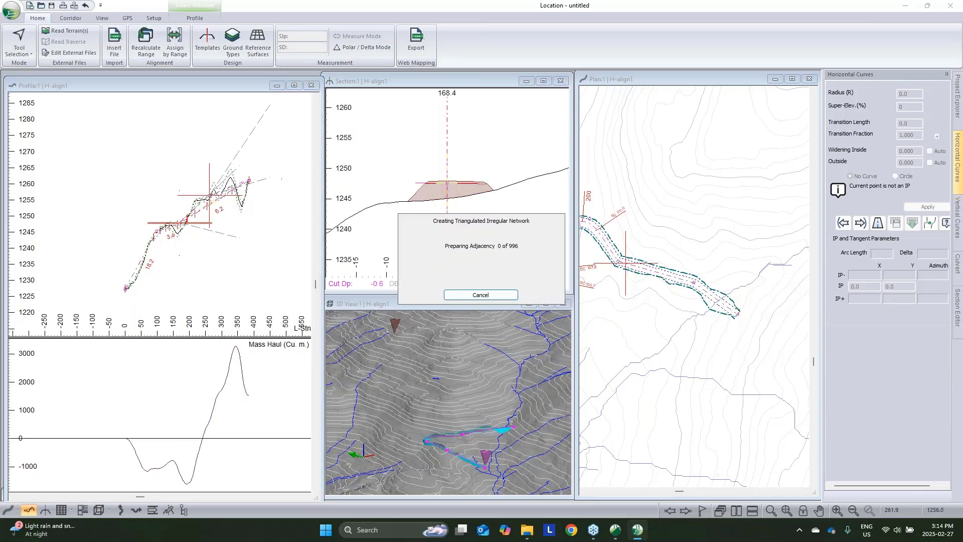
# - Apply circular horizontal curves with a 50 m radius and 20 m transition length at the IPs near stations 254 and 331
pyautogui.click(756, 232)
pyautogui.click(843, 222)
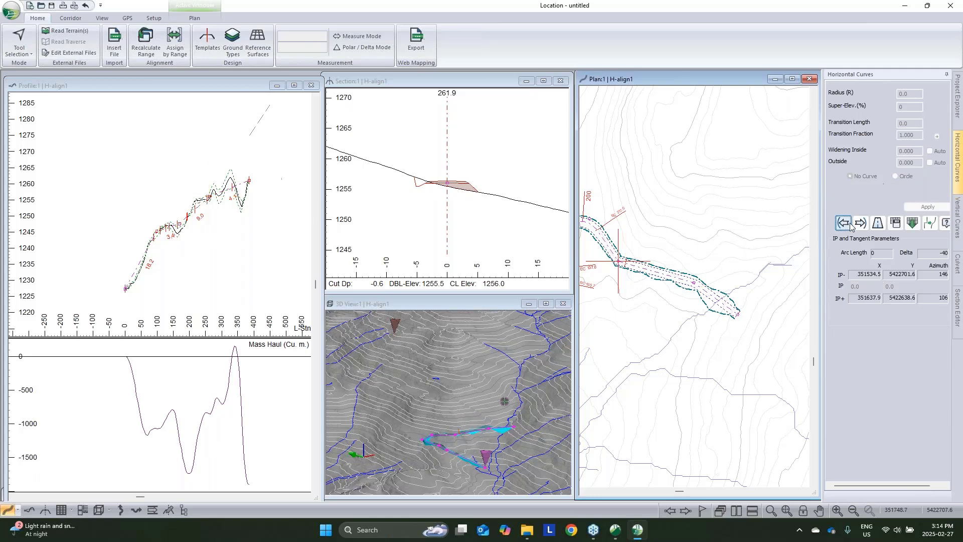
pyautogui.click(895, 176)
pyautogui.click(927, 207)
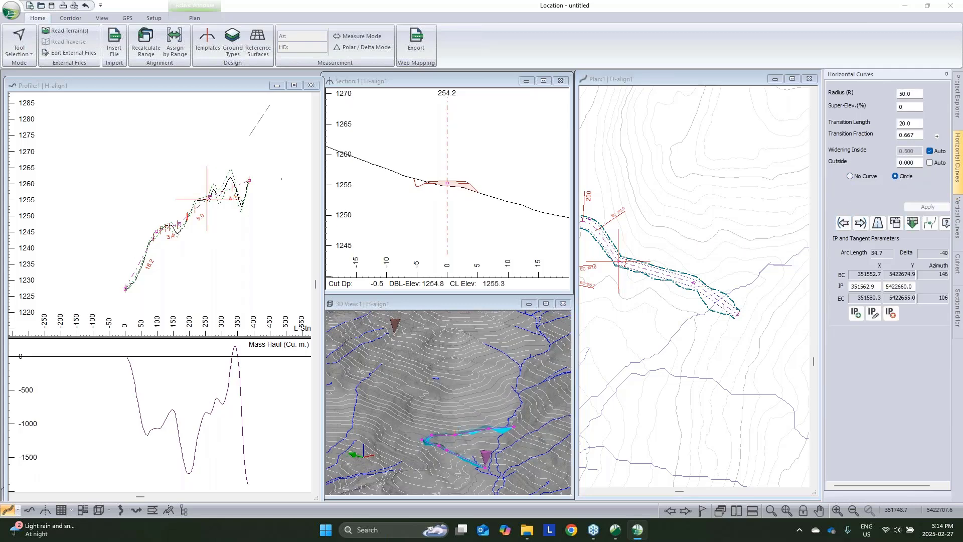
pyautogui.click(895, 176)
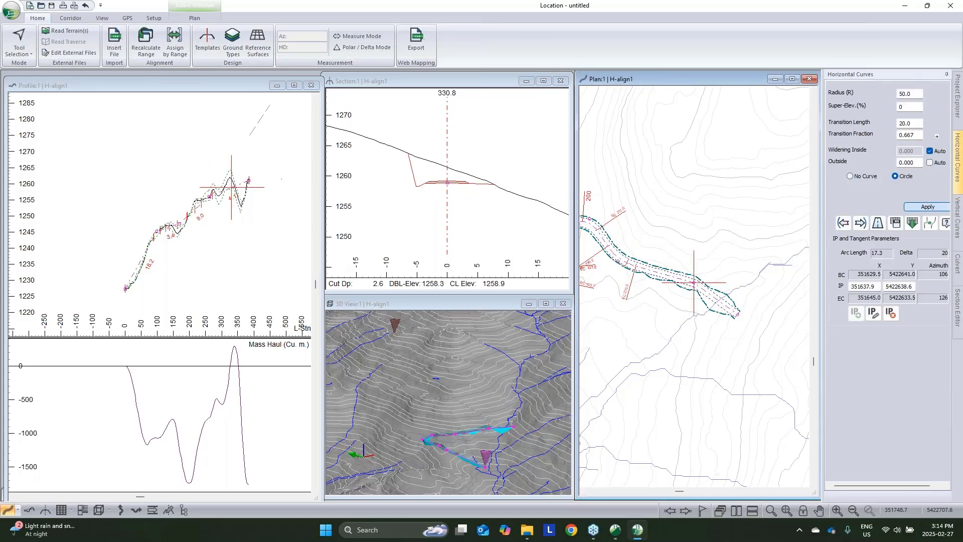
pyautogui.click(927, 207)
# - Examine the automatic curve widening options and their lookup table for the curve near station 271, leaving the settings unmodified
pyautogui.moveTo(606, 290); pyautogui.dragTo(711, 303, button='middle')
pyautogui.click(712, 294)
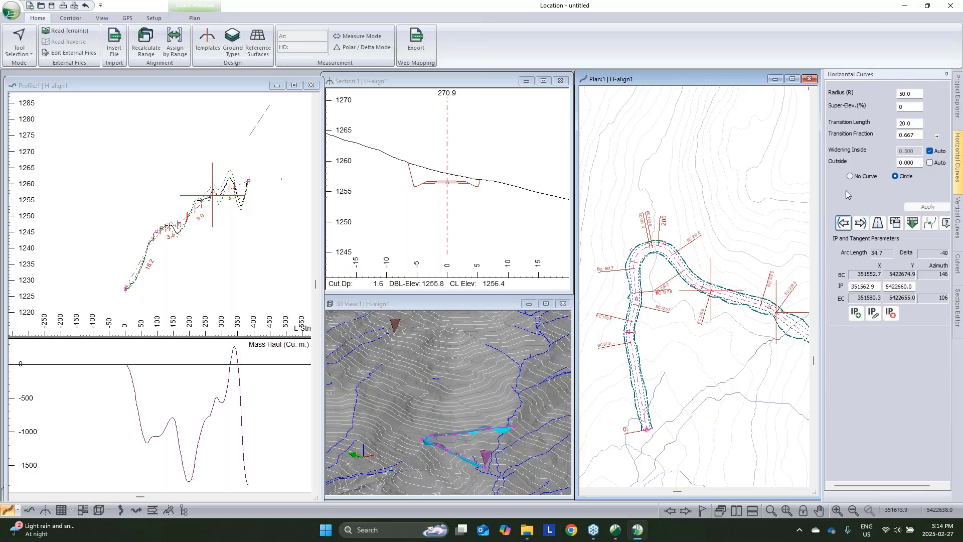
pyautogui.scroll(2, 713, 285)
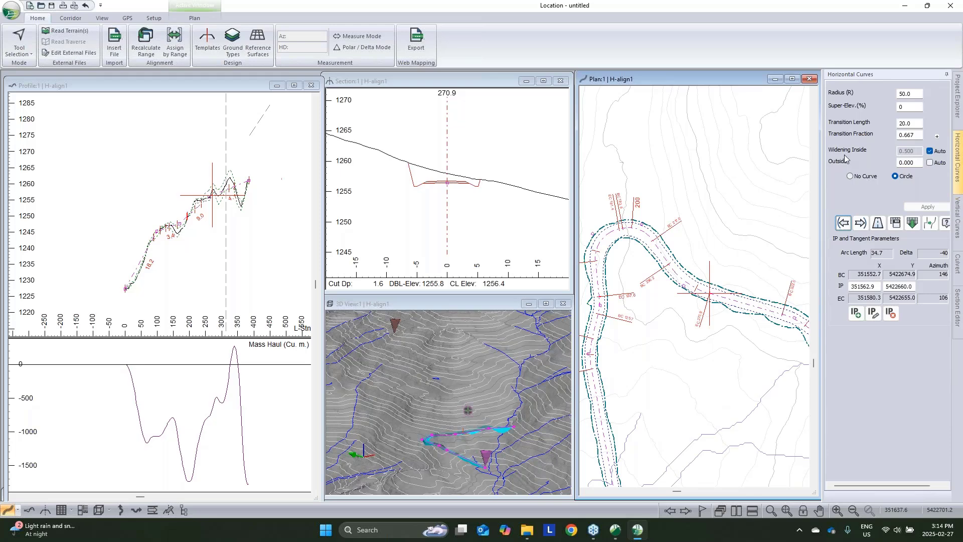
pyautogui.moveTo(824, 165); pyautogui.dragTo(795, 165)
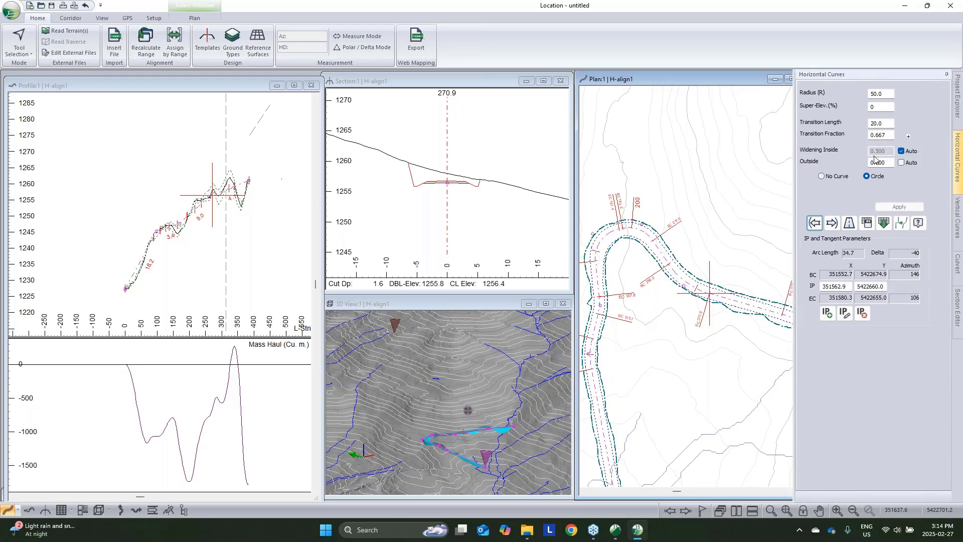
pyautogui.click(908, 136)
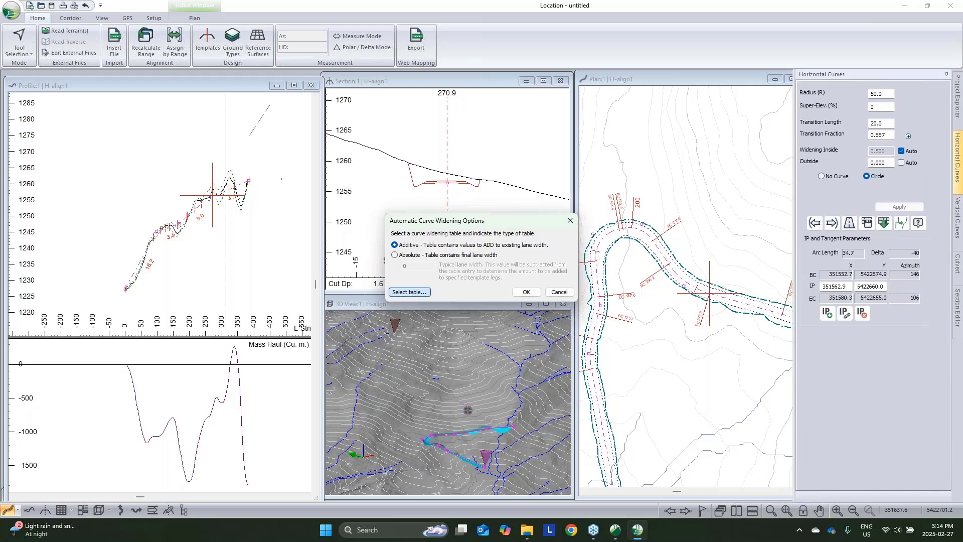
pyautogui.click(410, 295)
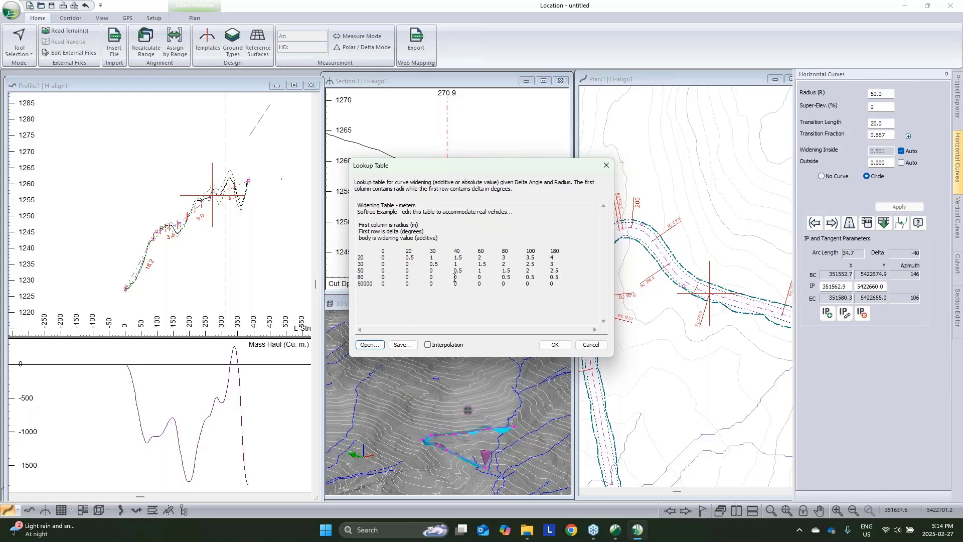
pyautogui.click(590, 344)
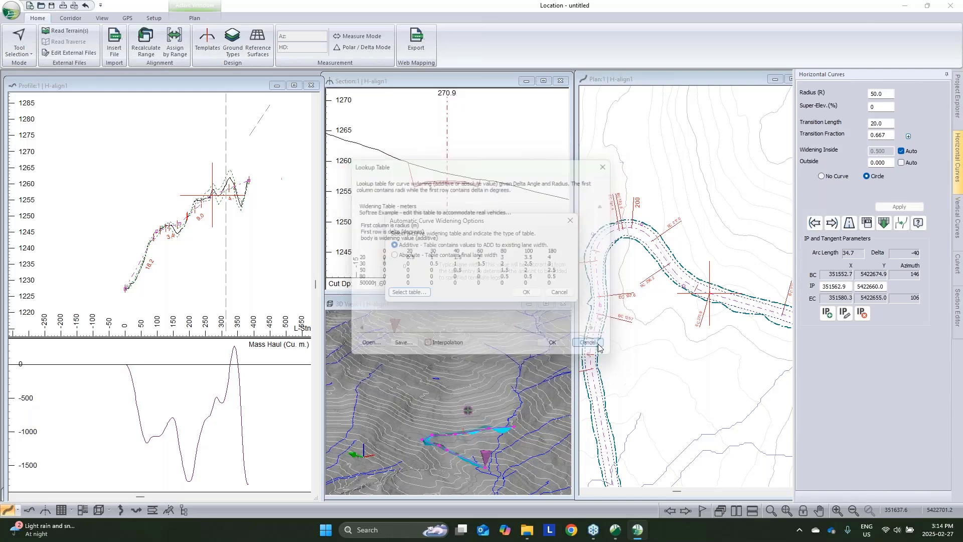
pyautogui.click(559, 292)
# - Move the horizontal IP of the curve near station 217 about 3 m west in the plan
pyautogui.click(816, 225)
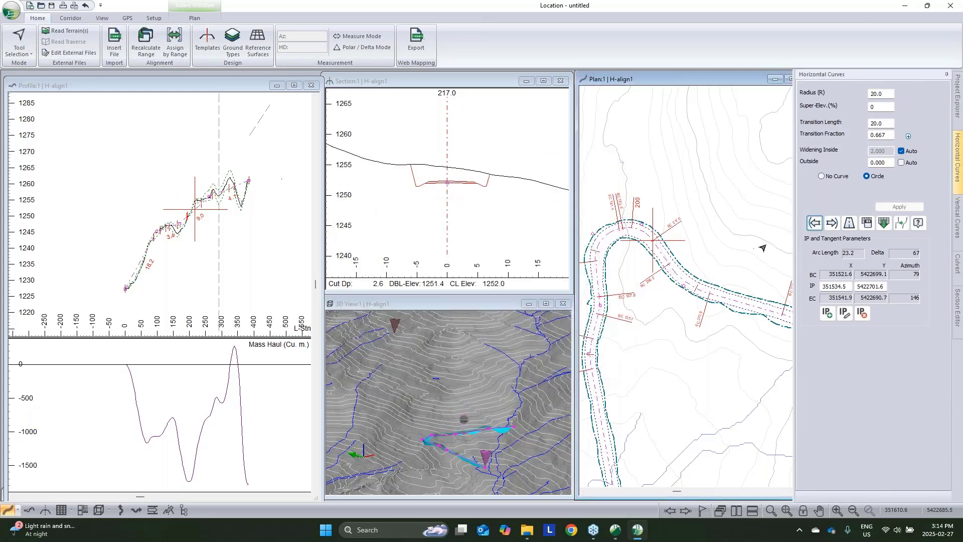
pyautogui.rightClick(607, 234)
pyautogui.click(630, 252)
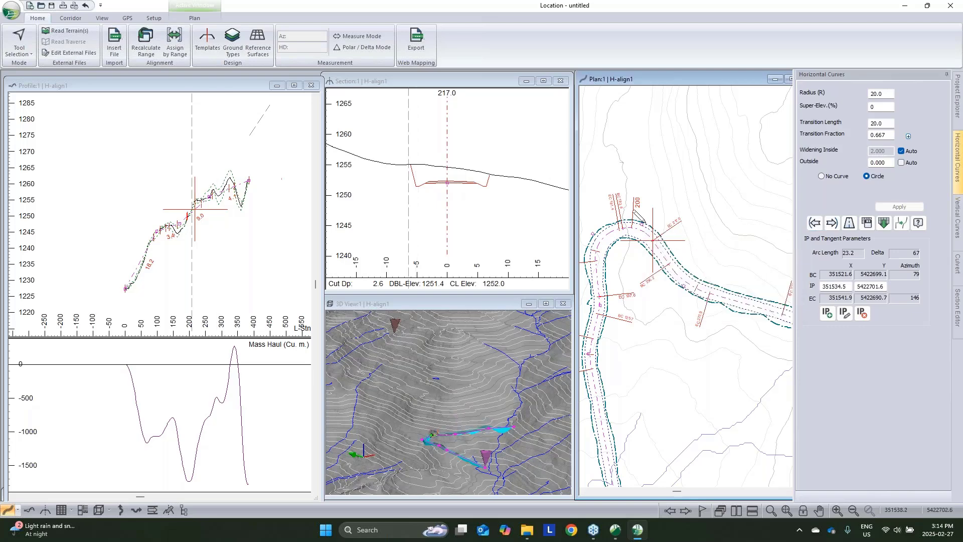
pyautogui.moveTo(641, 225); pyautogui.dragTo(637, 223)
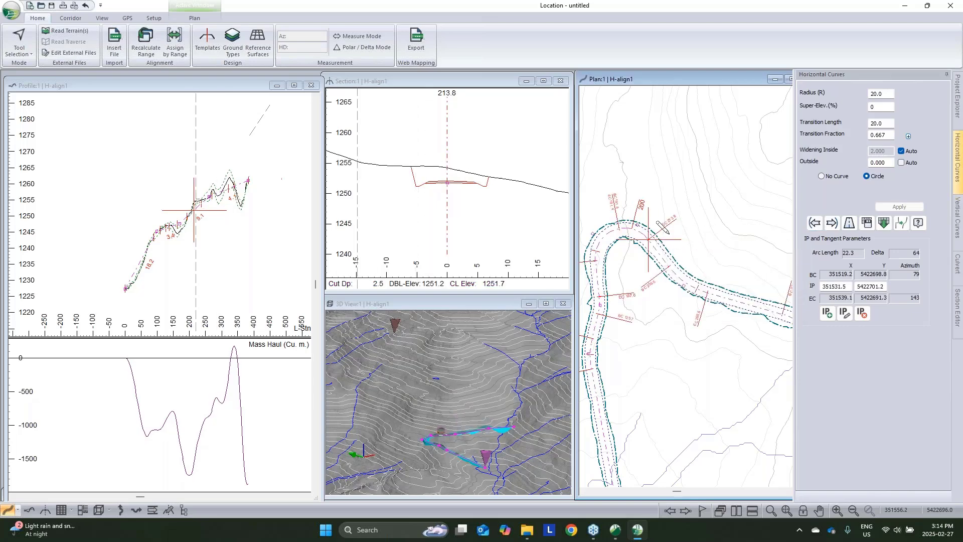
# - Override the automatic inside widening with 5 m on the two 20 m radius curves near stations 214 and 191
pyautogui.click(900, 151)
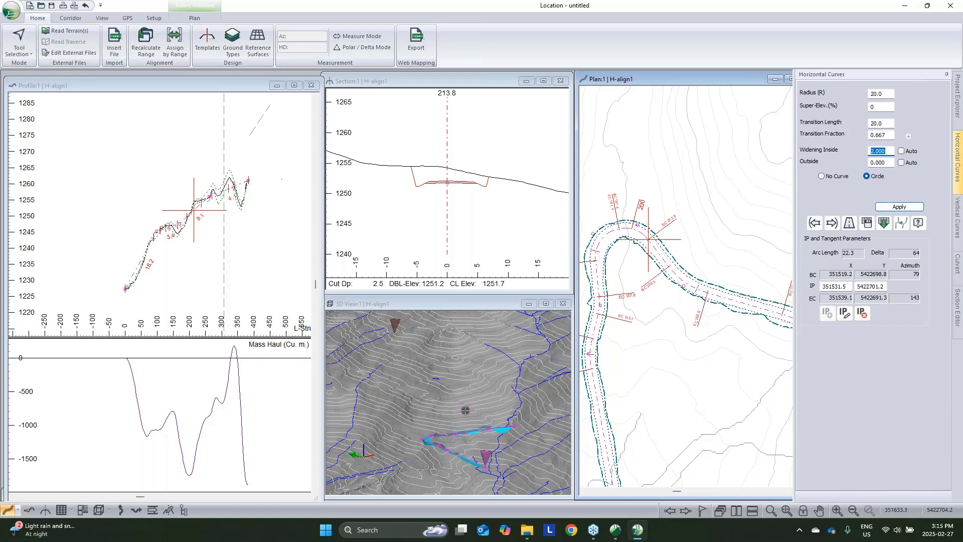
pyautogui.write('5')
pyautogui.press('Return')
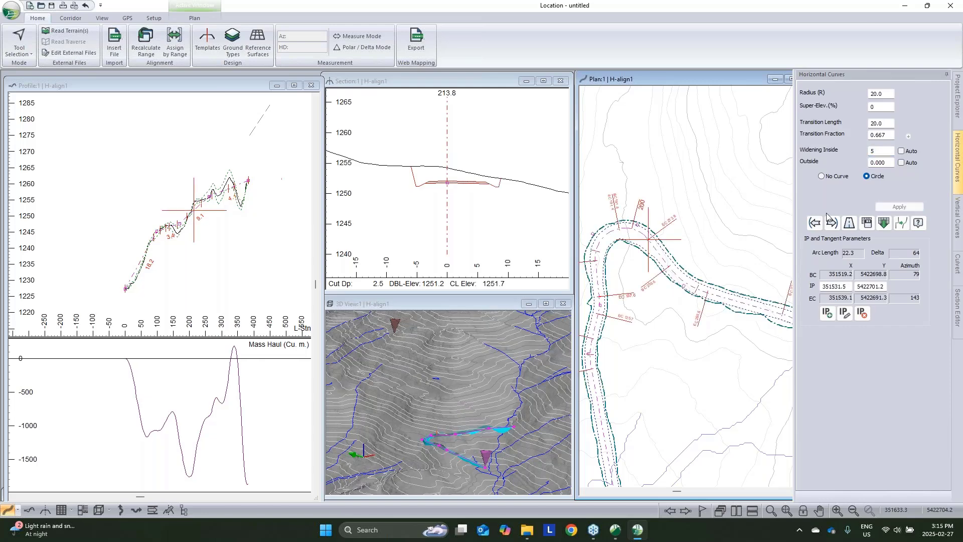
pyautogui.click(814, 223)
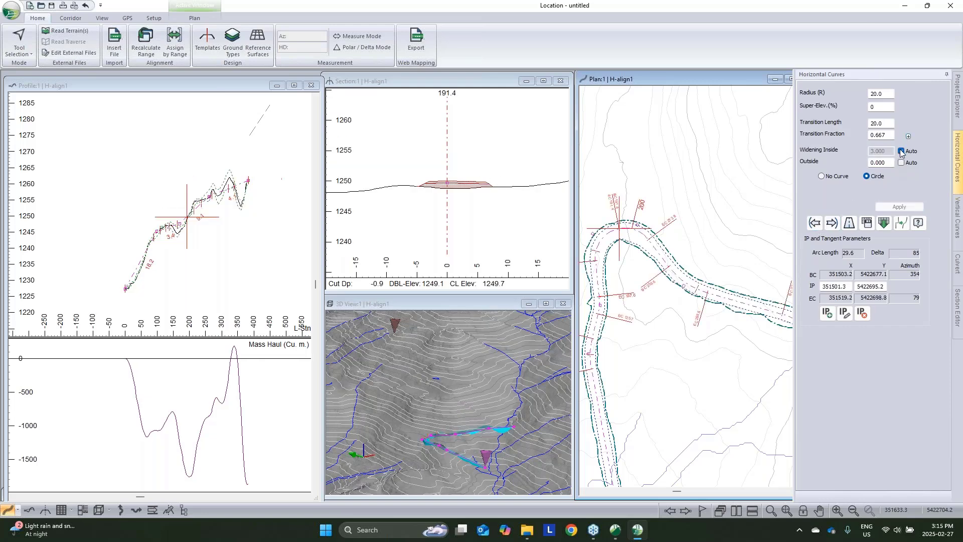
pyautogui.write('5')
pyautogui.press('Return')
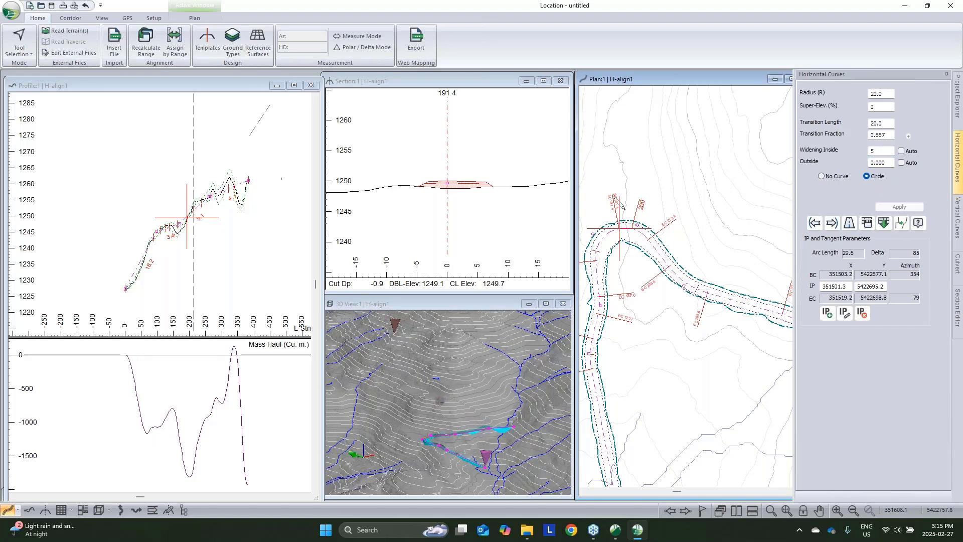
# - Examine the widened bend and the adjoining road surfaces up close in the 3D view
pyautogui.rightClick(446, 417)
pyautogui.click(432, 443)
pyautogui.scroll(6, 433, 444)
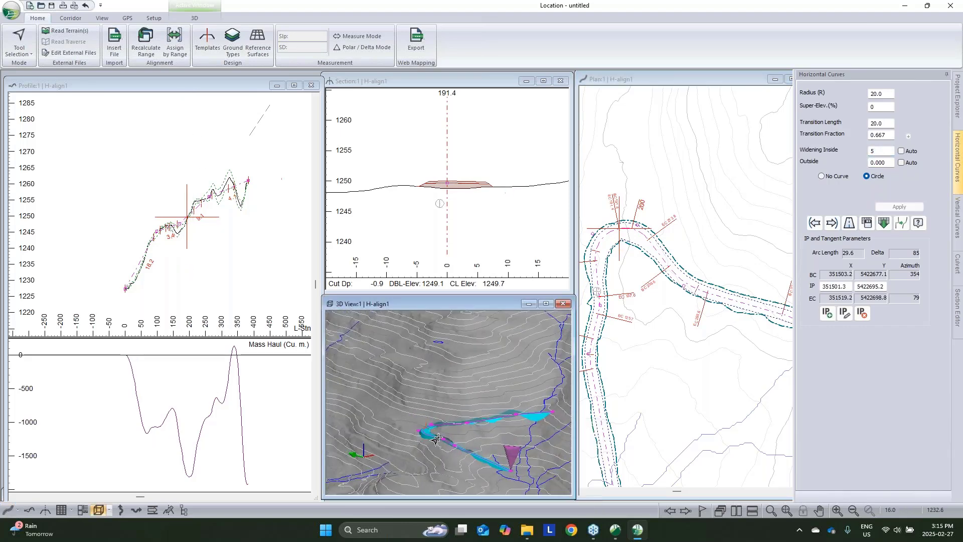
pyautogui.moveTo(439, 434); pyautogui.dragTo(421, 405)
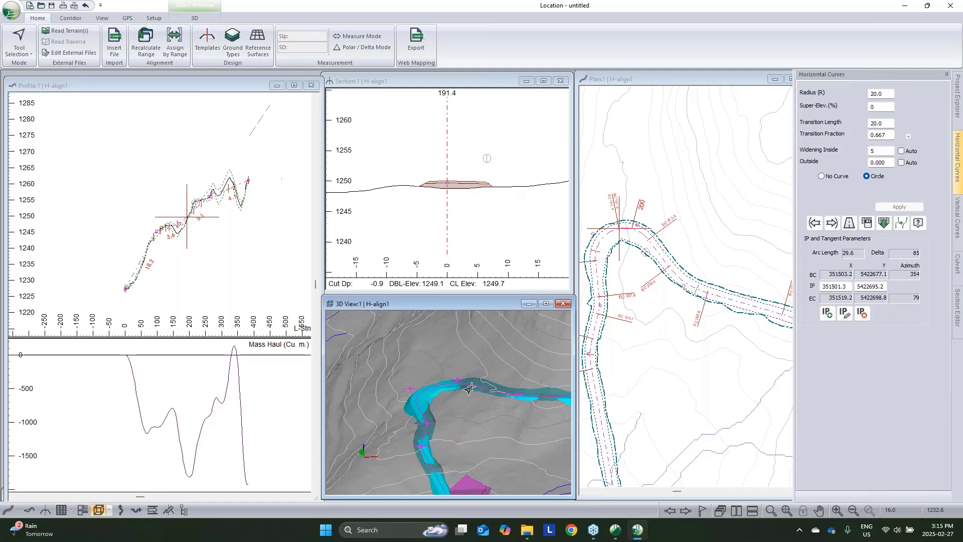
pyautogui.moveTo(500, 394)
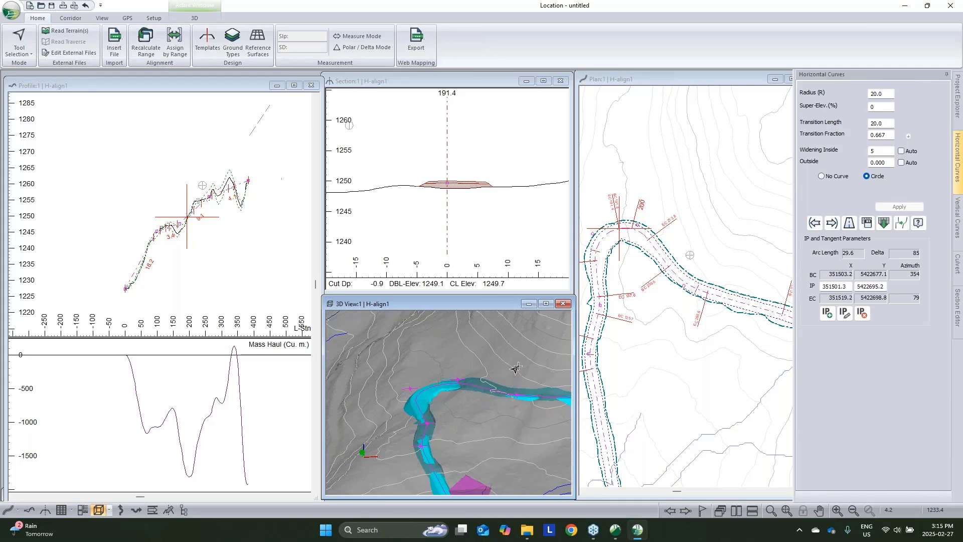
pyautogui.moveTo(702, 383); pyautogui.dragTo(657, 355, button='middle')
pyautogui.moveTo(441, 416); pyautogui.dragTo(449, 389)
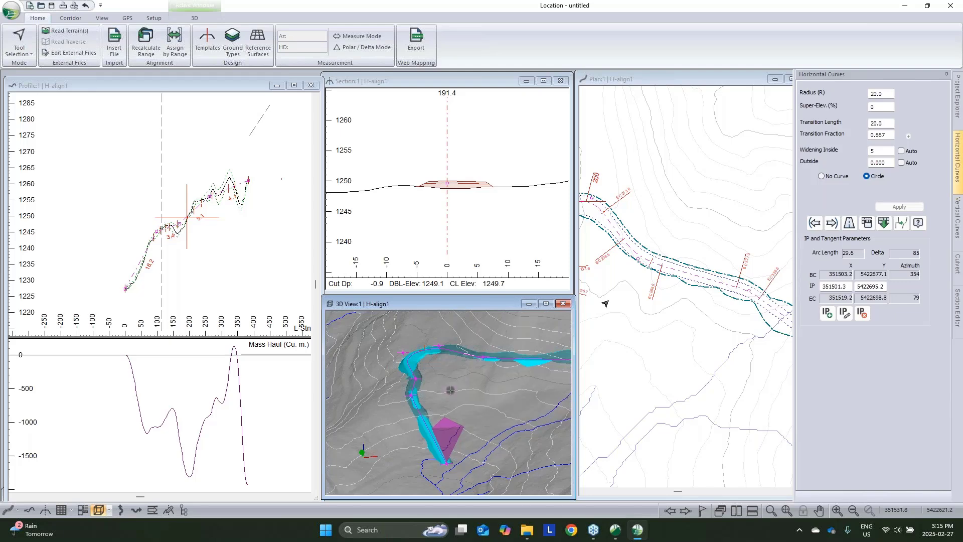
# - Maximize the 3D view and examine the designed road in relation to the start and end markers
pyautogui.rightClick(675, 247)
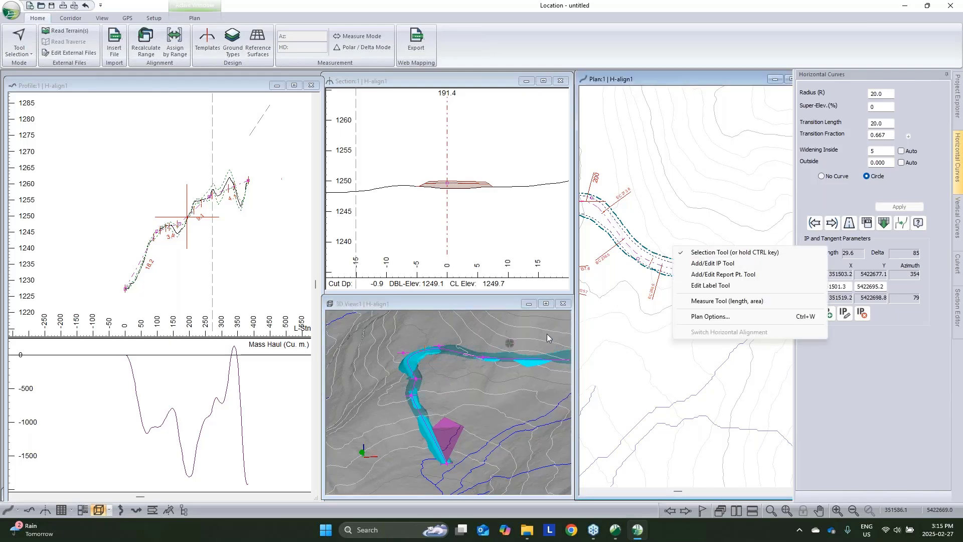
pyautogui.click(551, 304)
pyautogui.click(546, 303)
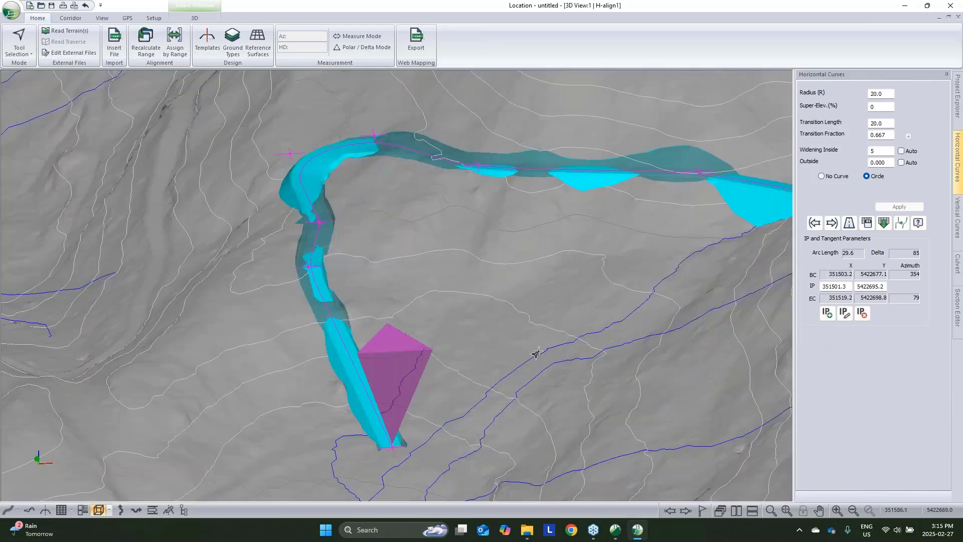
pyautogui.moveTo(532, 341)
pyautogui.mouseDown()
pyautogui.moveTo(484, 324)
pyautogui.moveTo(512, 351)
pyautogui.moveTo(510, 376)
pyautogui.moveTo(453, 338)
pyautogui.mouseUp()
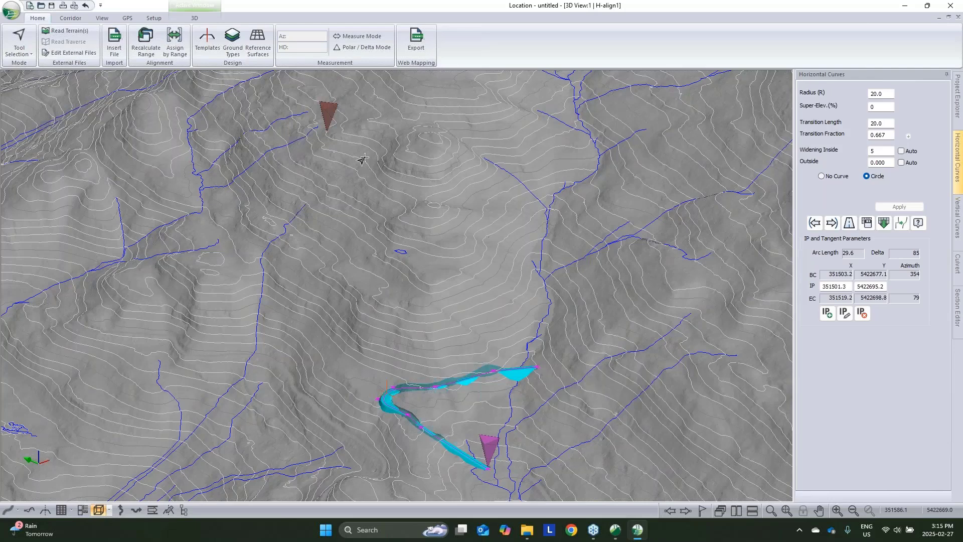
pyautogui.moveTo(334, 136)
pyautogui.moveTo(471, 295)
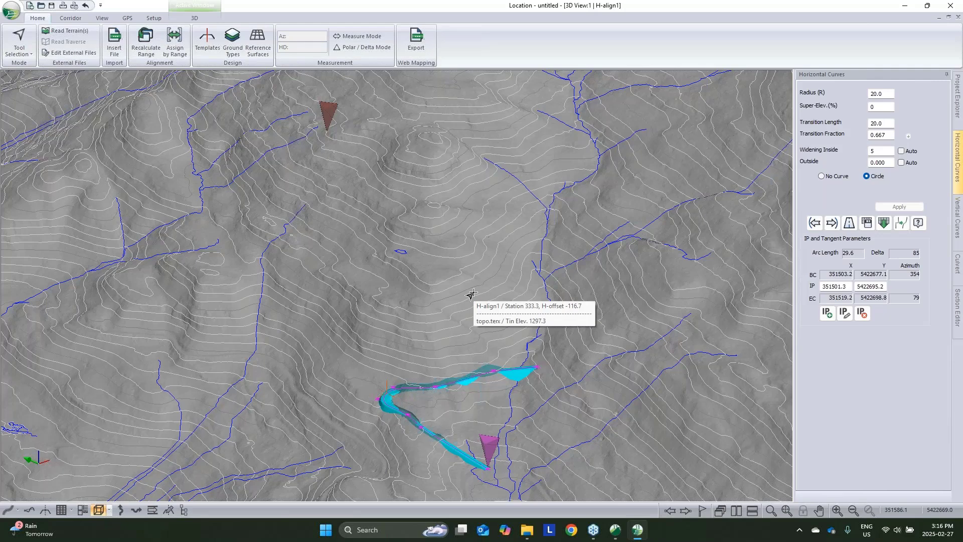
# - Switch to the topo.terx terrain and define a new feature named A to B, with Modelled on and Elevations off
pyautogui.click(906, 6)
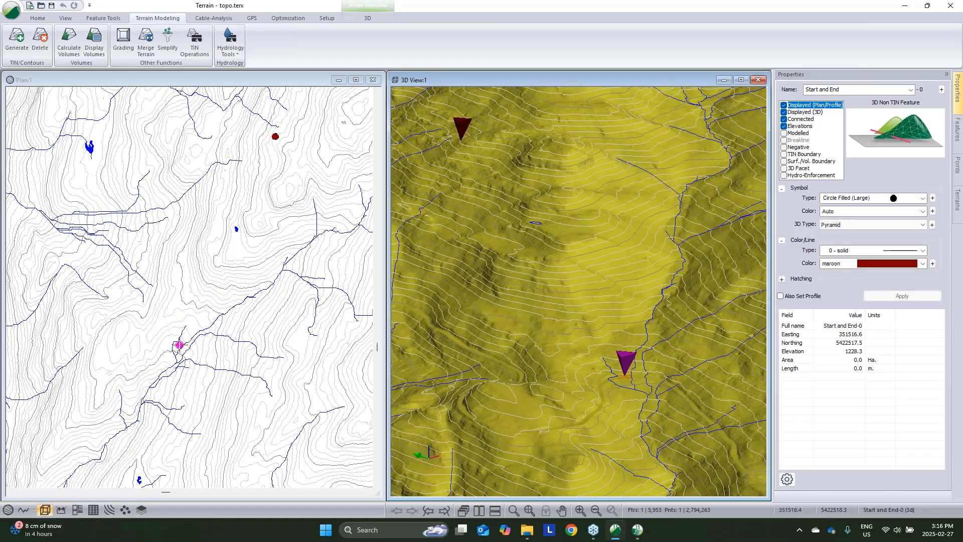
pyautogui.press('Insert')
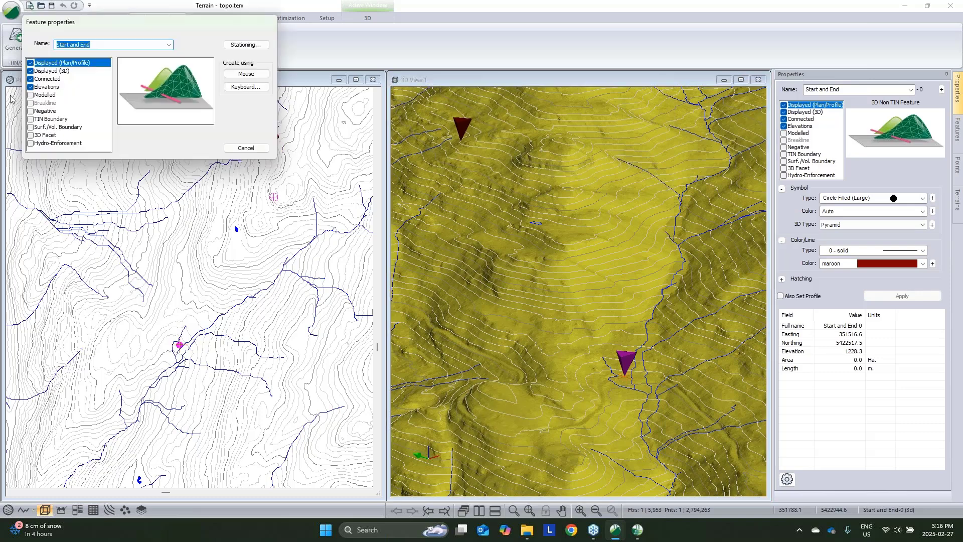
pyautogui.click(31, 95)
pyautogui.click(30, 87)
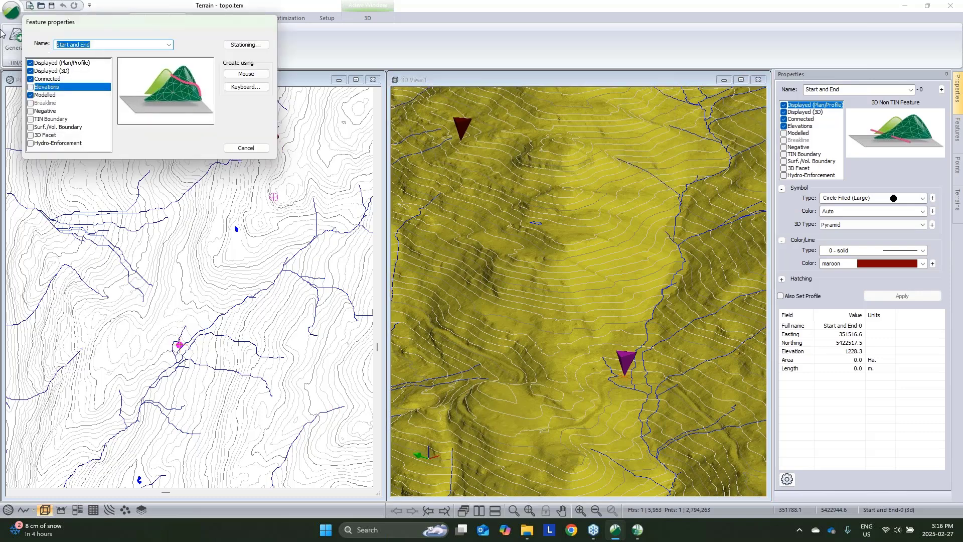
pyautogui.write('to B')
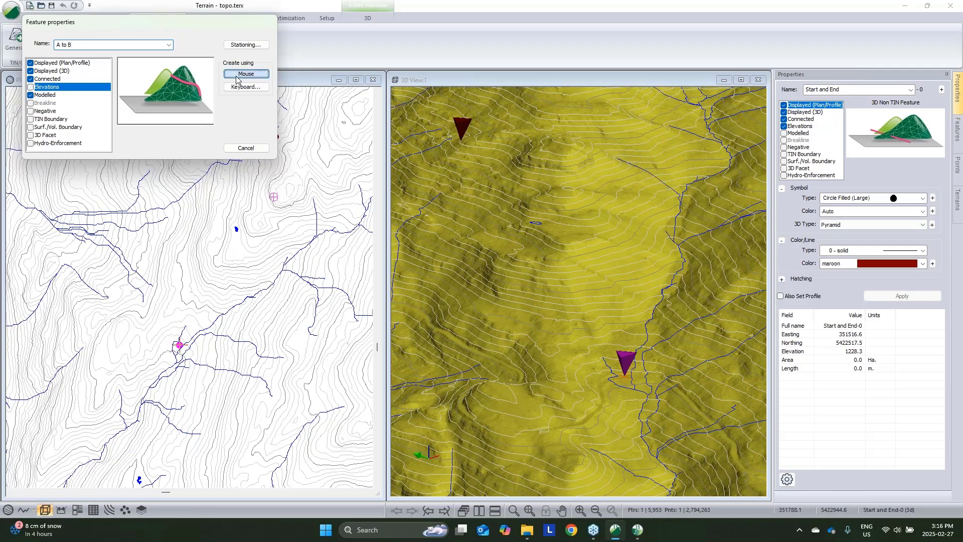
# - Draw the A to B feature from the lower start marker straight to the upper end marker
pyautogui.click(246, 73)
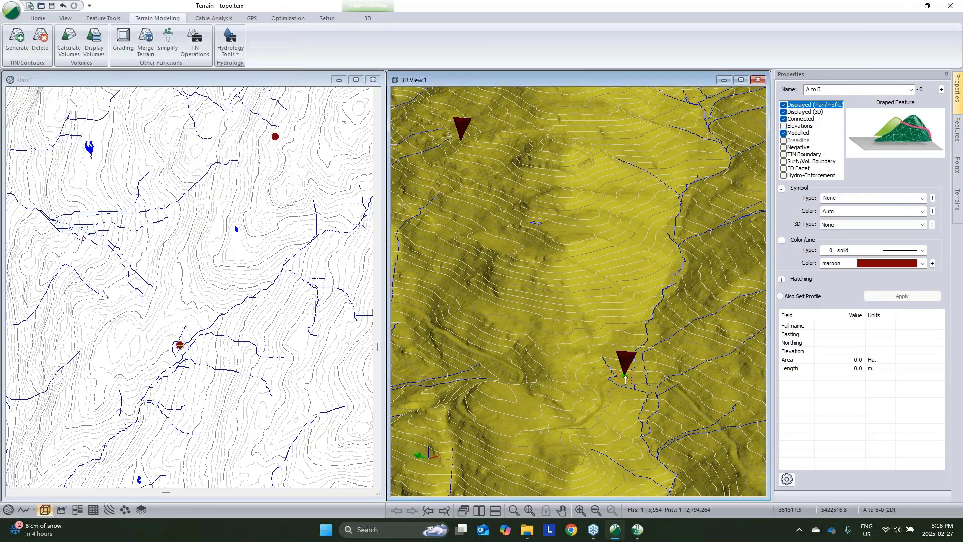
pyautogui.click(180, 345)
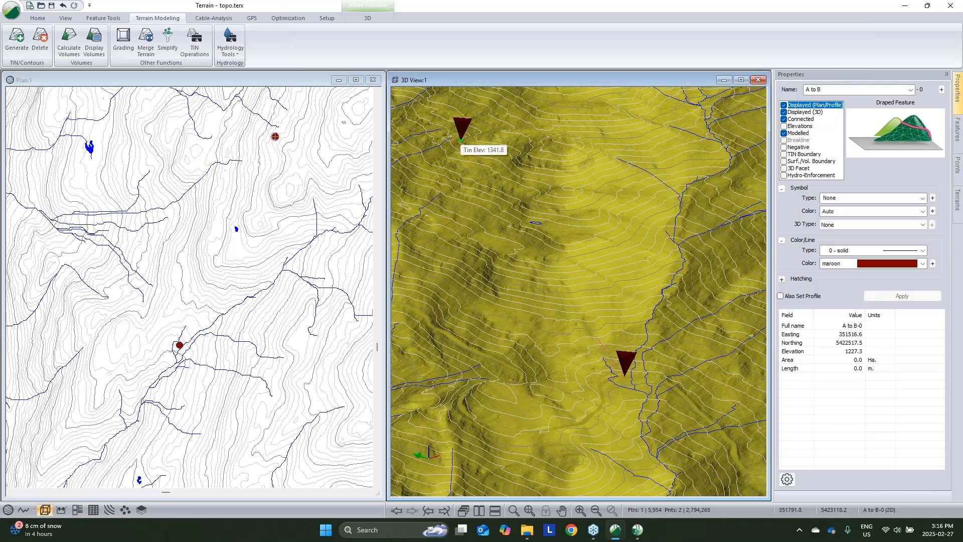
pyautogui.click(460, 140)
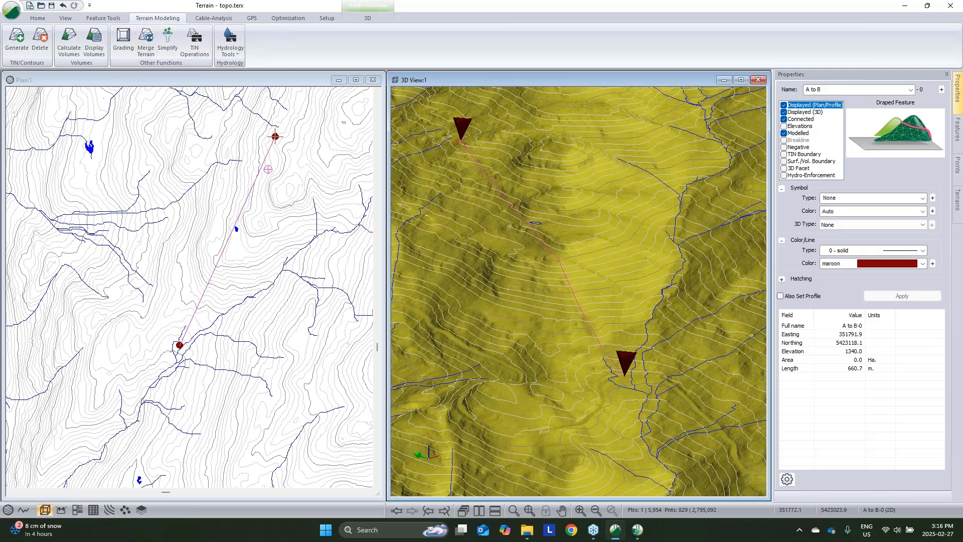
# - Rename the main stream line passing east of the start marker as _expensive
pyautogui.click(646, 342)
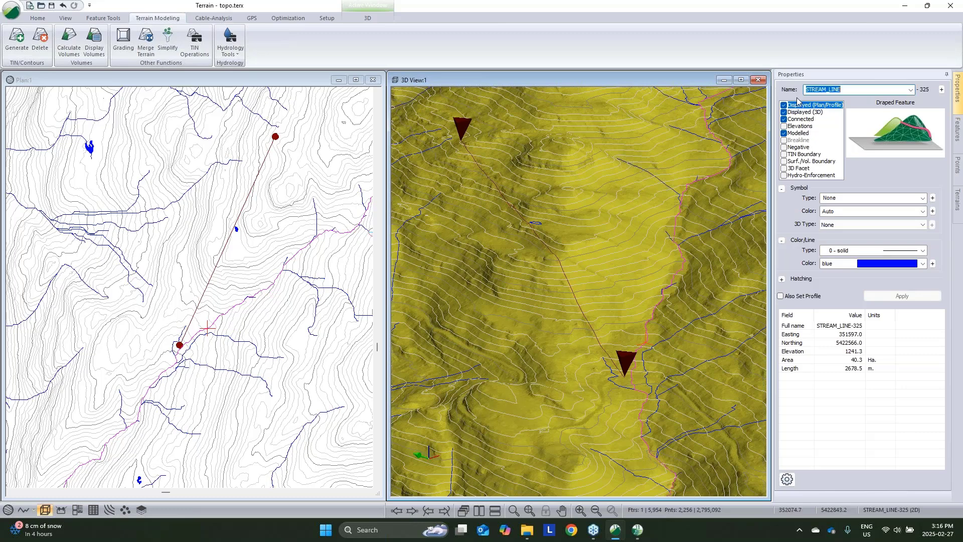
pyautogui.write('_expensive')
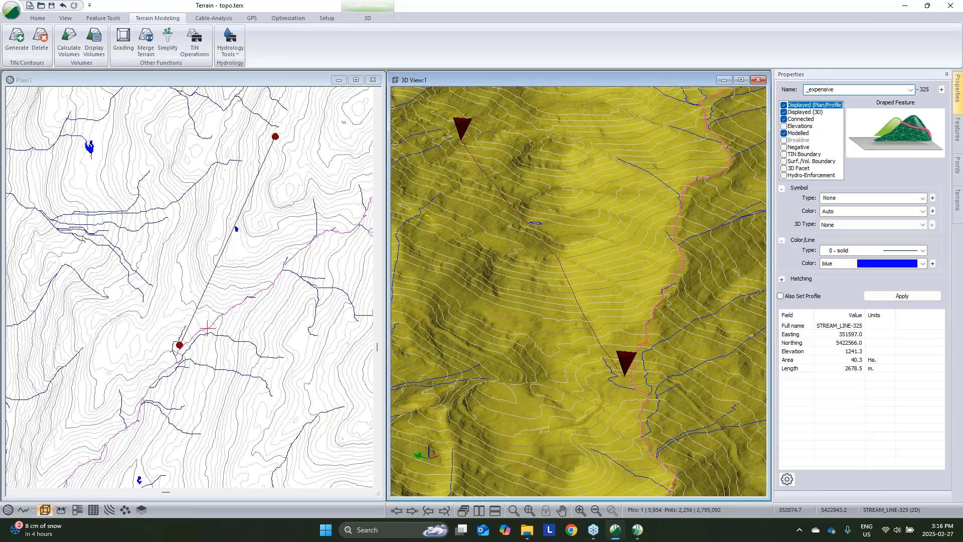
pyautogui.click(901, 298)
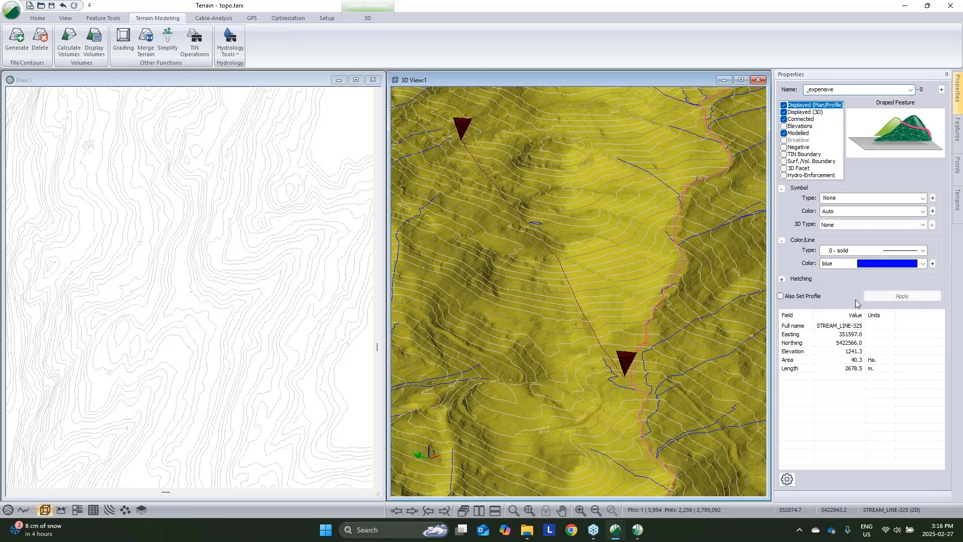
# - Set up Path Explorer for the A to B feature with a 20 m minimum curve radius, 5 m horizontal resolution and 18% maximum grade
pyautogui.click(595, 343)
pyautogui.click(288, 18)
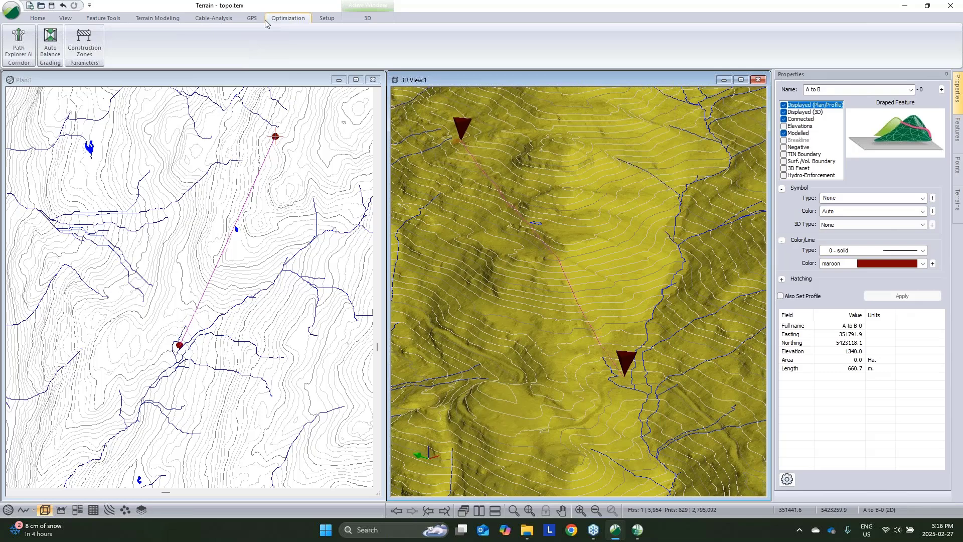
pyautogui.click(25, 46)
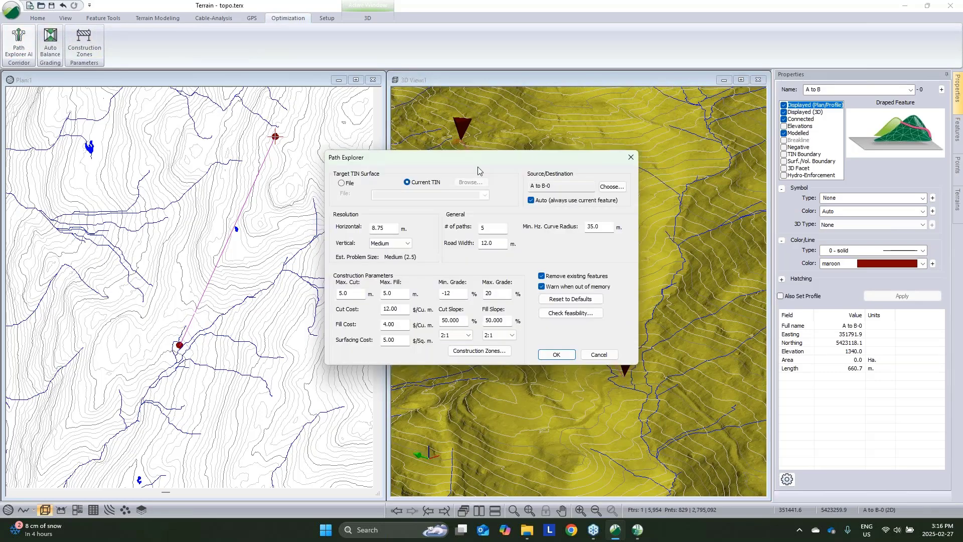
pyautogui.doubleClick(595, 227)
pyautogui.write('20')
pyautogui.doubleClick(376, 228)
pyautogui.write('5')
pyautogui.doubleClick(506, 293)
pyautogui.write('18')
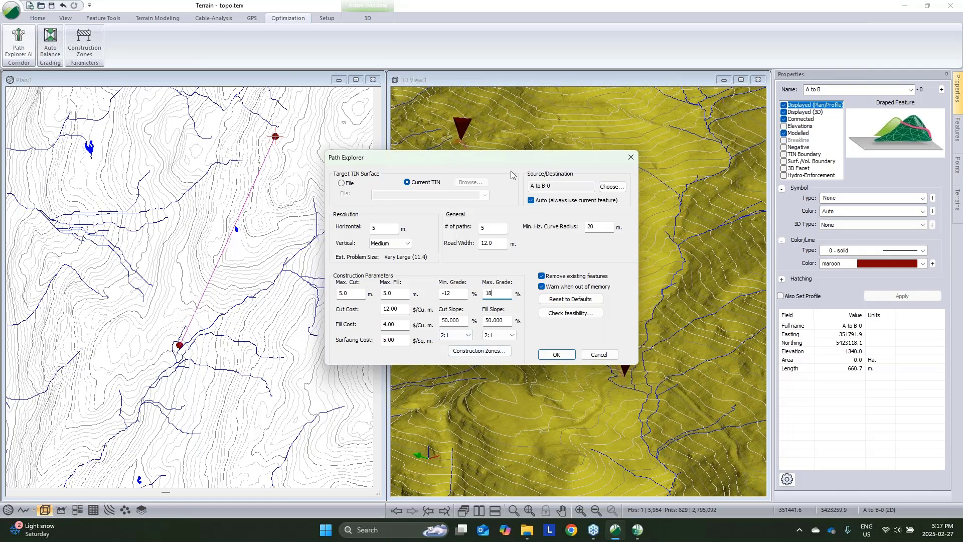
pyautogui.doubleClick(495, 294)
# - Toggle the central and northwest allowable approach directions at the source of the A to B feature
pyautogui.click(612, 188)
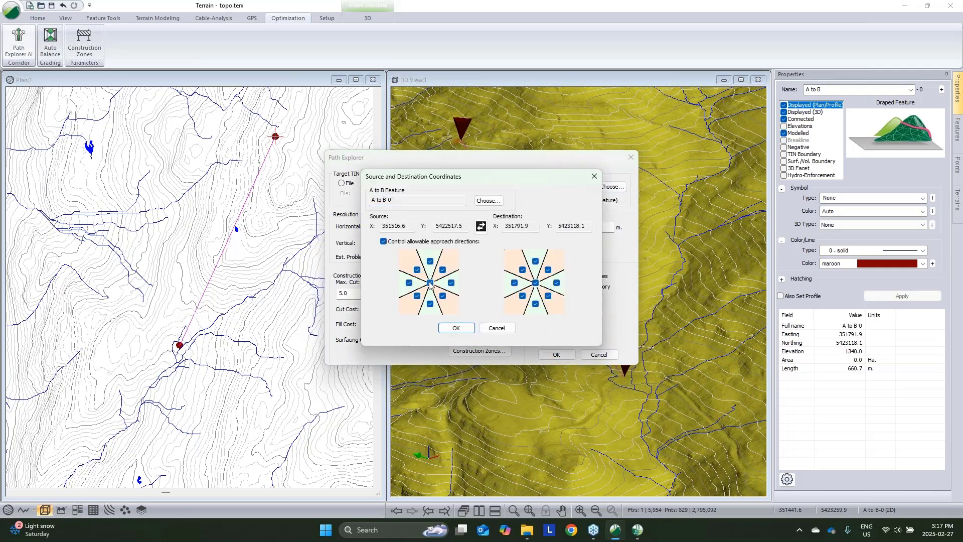
pyautogui.click(429, 283)
pyautogui.click(417, 269)
pyautogui.click(456, 328)
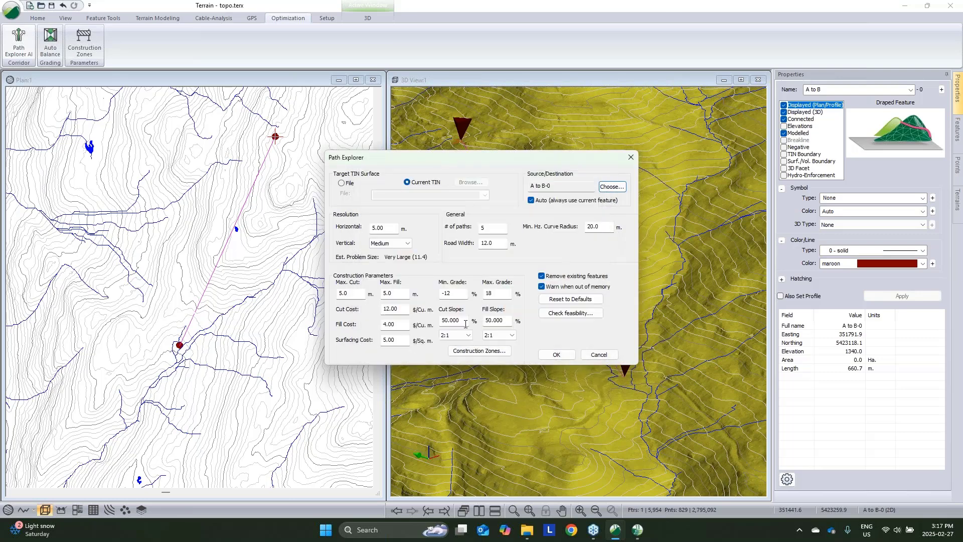
# - Add a polylines construction zone set containing the Streams Rivers Creeks layer features, with a crossing cost of $5000
pyautogui.click(475, 351)
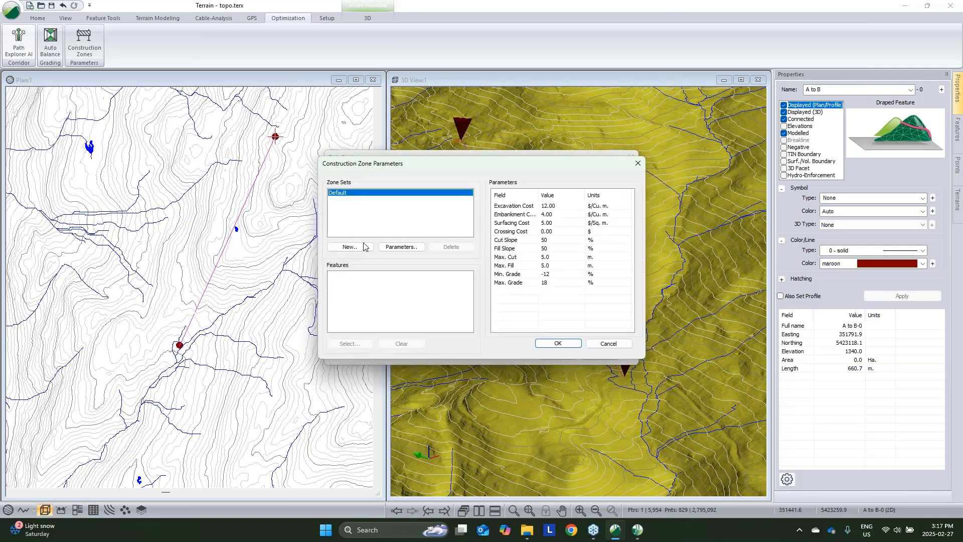
pyautogui.press('Return')
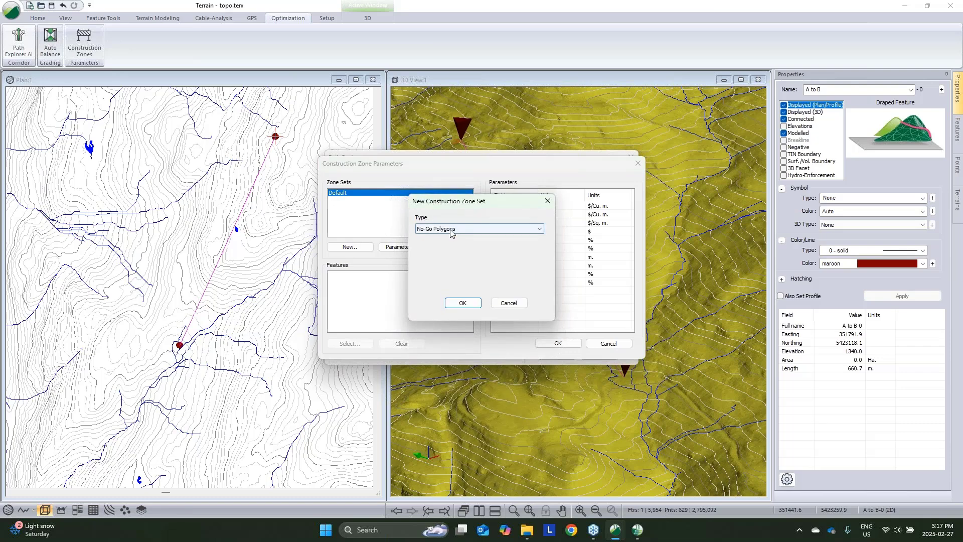
pyautogui.click(454, 229)
pyautogui.click(441, 258)
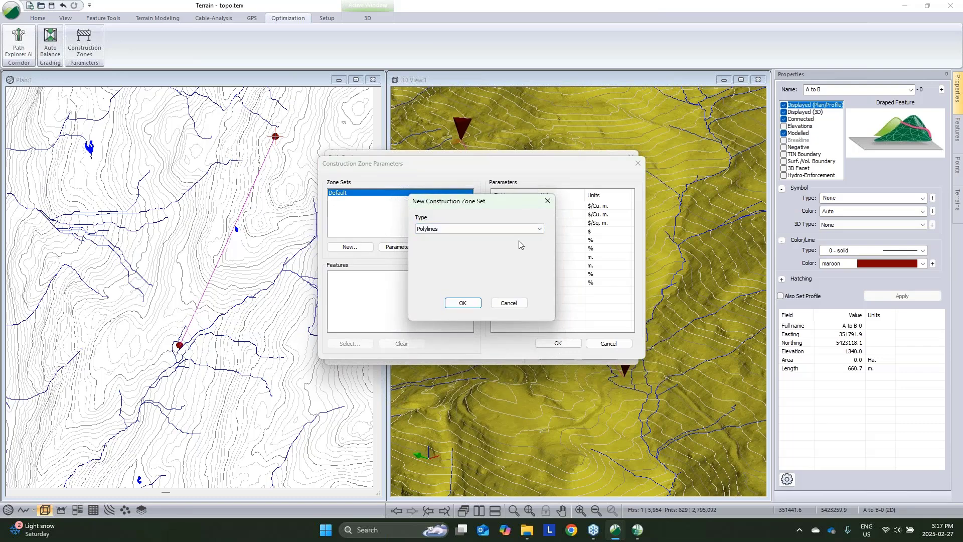
pyautogui.click(463, 303)
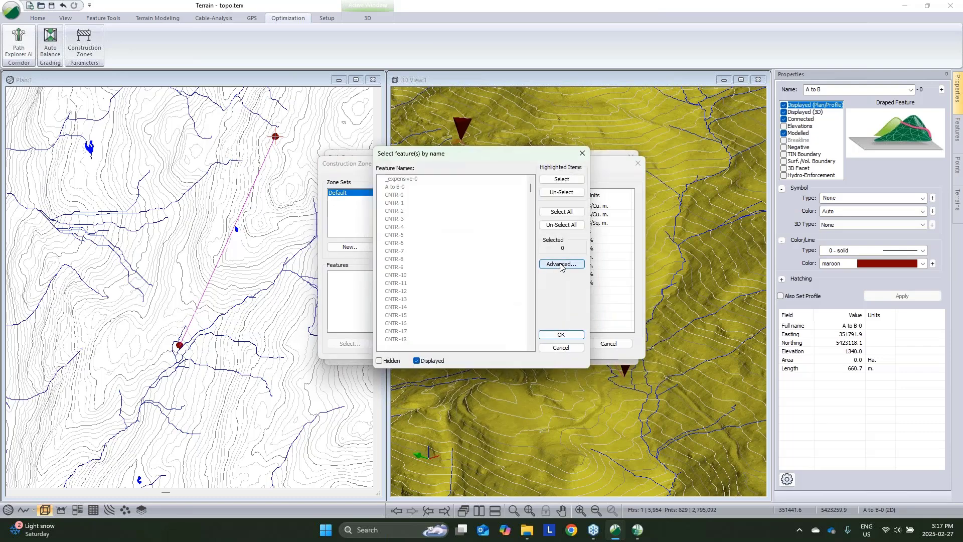
pyautogui.click(561, 265)
pyautogui.click(628, 251)
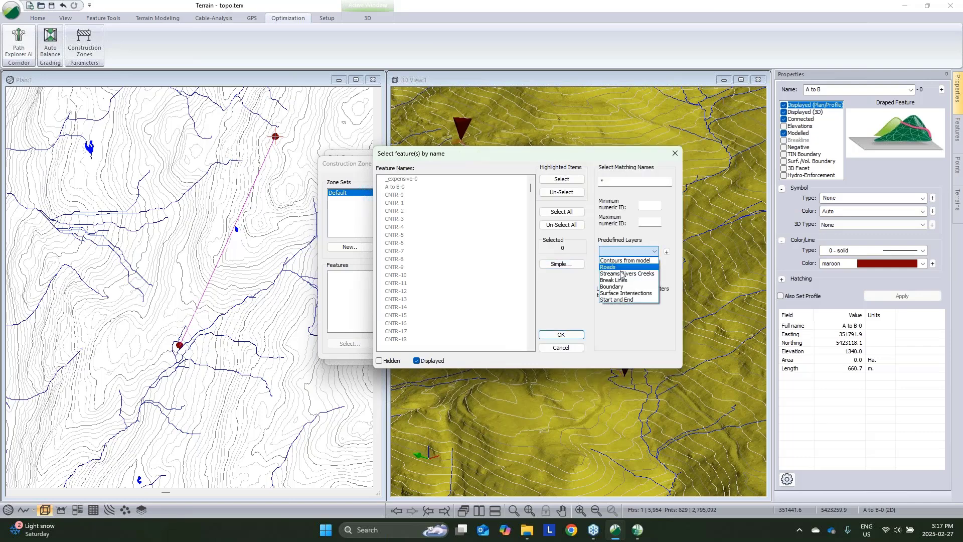
pyautogui.click(622, 275)
pyautogui.click(624, 264)
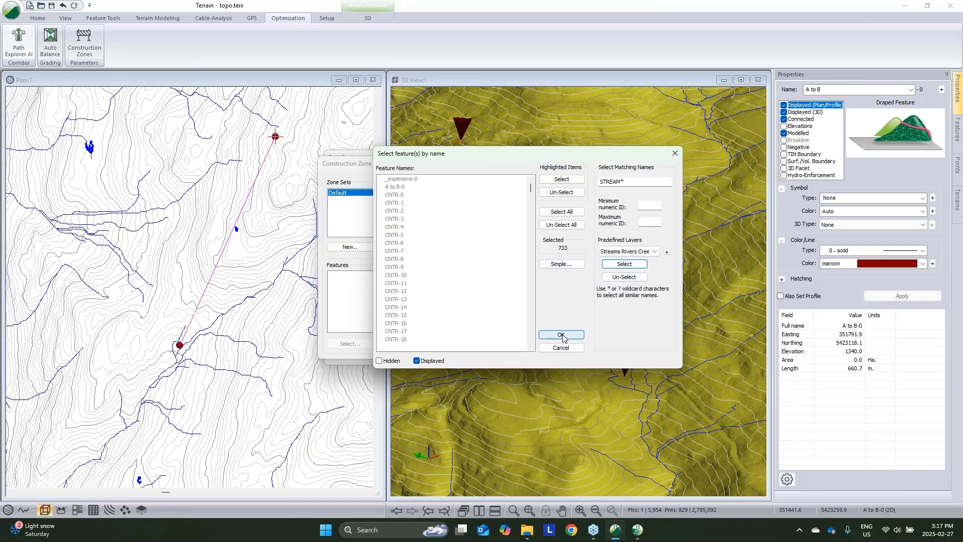
pyautogui.click(562, 333)
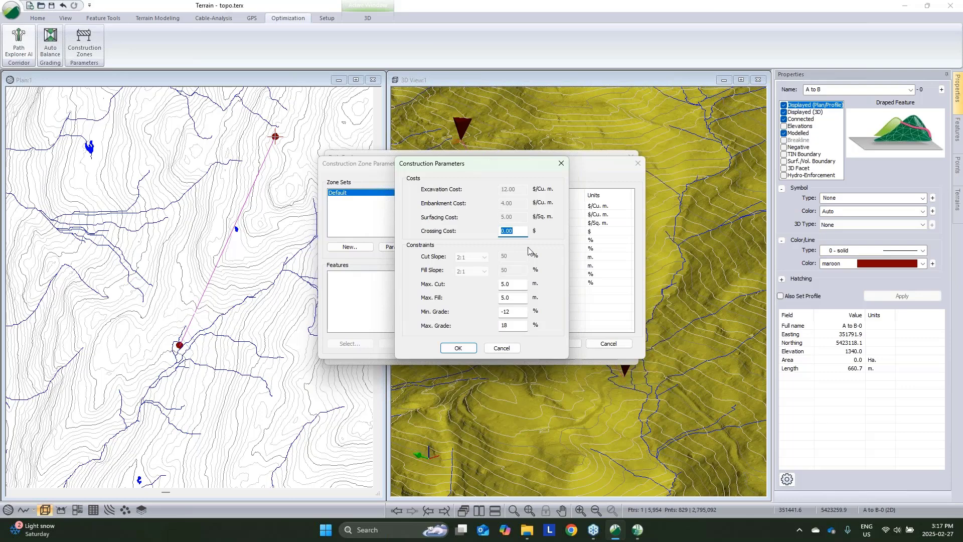
pyautogui.write('5000')
pyautogui.click(459, 348)
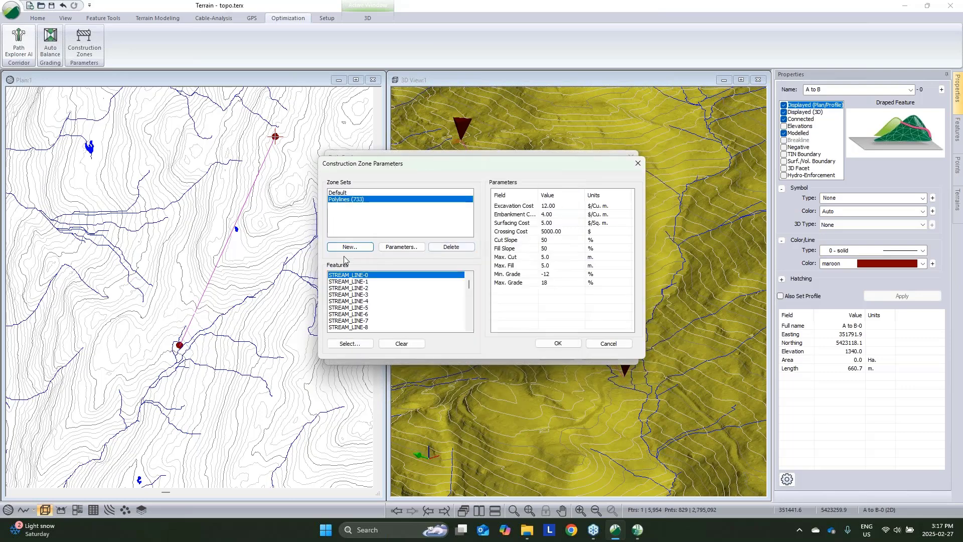
# - Add a second polylines construction zone set containing only _expensive-0, with a crossing cost of $20000, and accept the zones
pyautogui.click(346, 248)
pyautogui.click(479, 228)
pyautogui.click(461, 297)
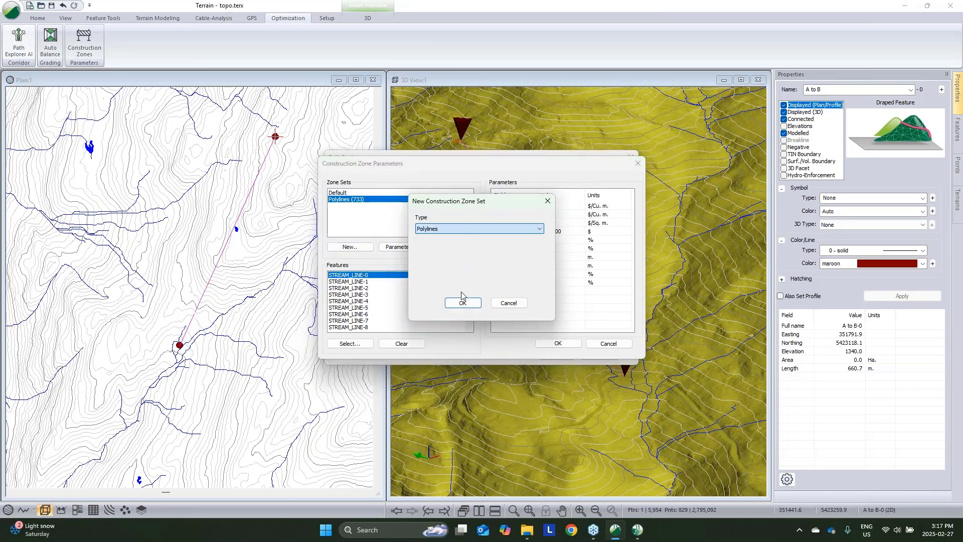
pyautogui.click(462, 301)
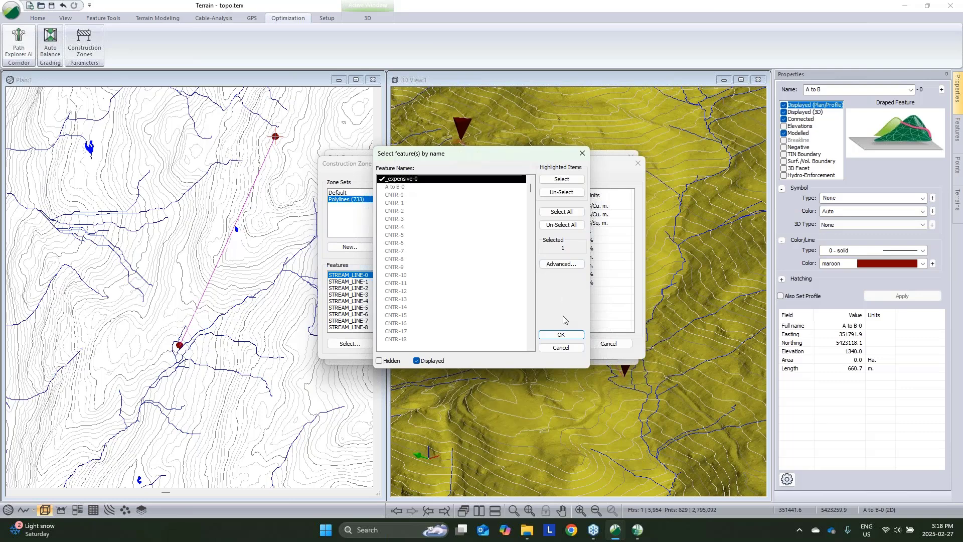
pyautogui.click(561, 334)
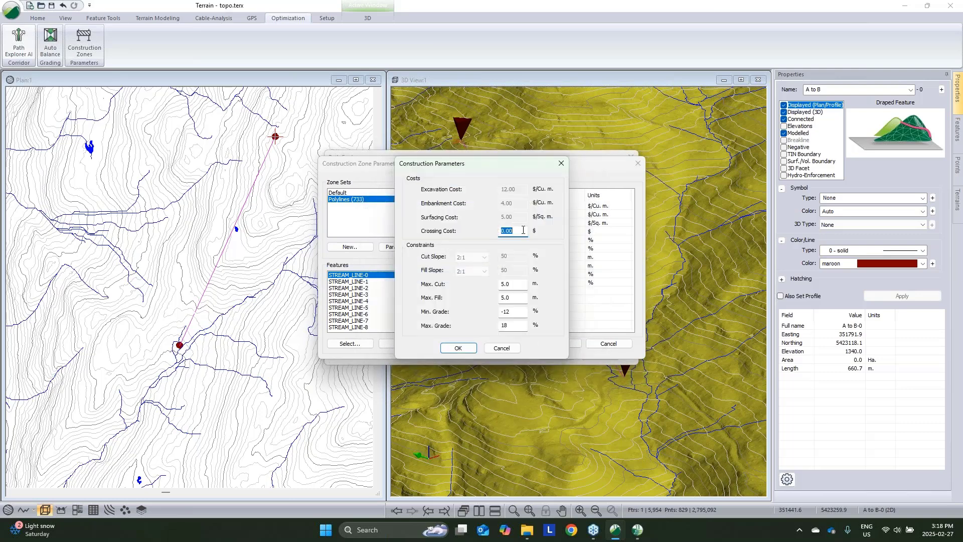
pyautogui.write('200')
pyautogui.click(458, 348)
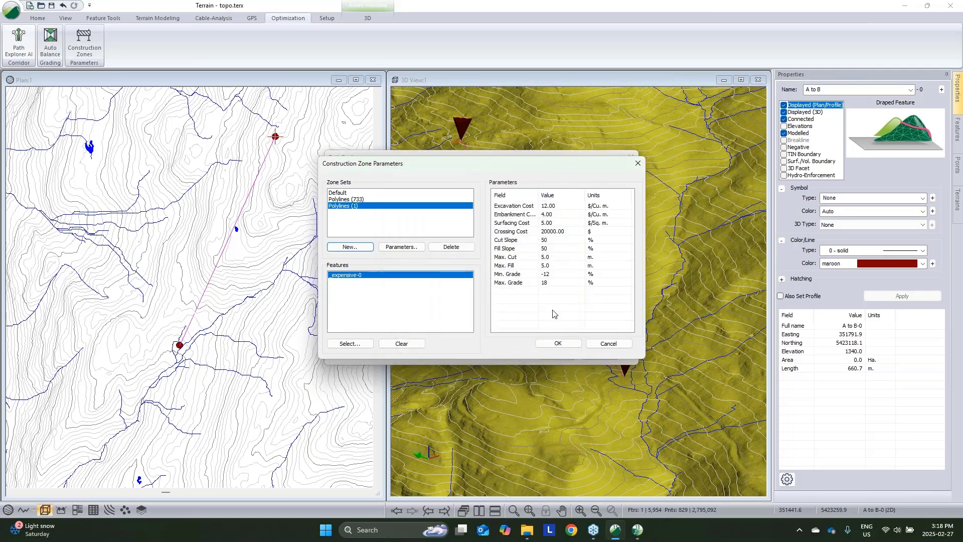
pyautogui.click(558, 342)
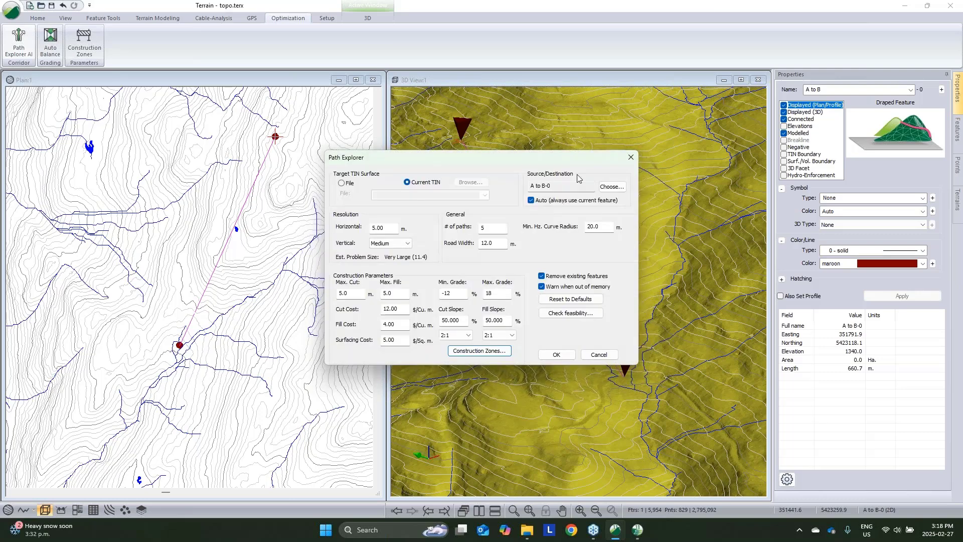
# - Run Path Explorer for the A to B feature and accept the current solutions
pyautogui.moveTo(539, 162); pyautogui.dragTo(310, 154)
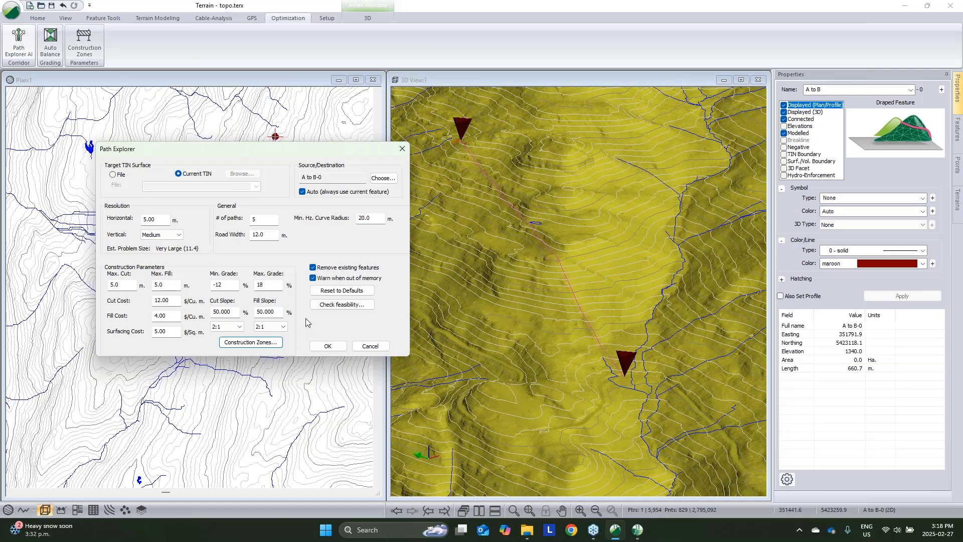
pyautogui.click(327, 346)
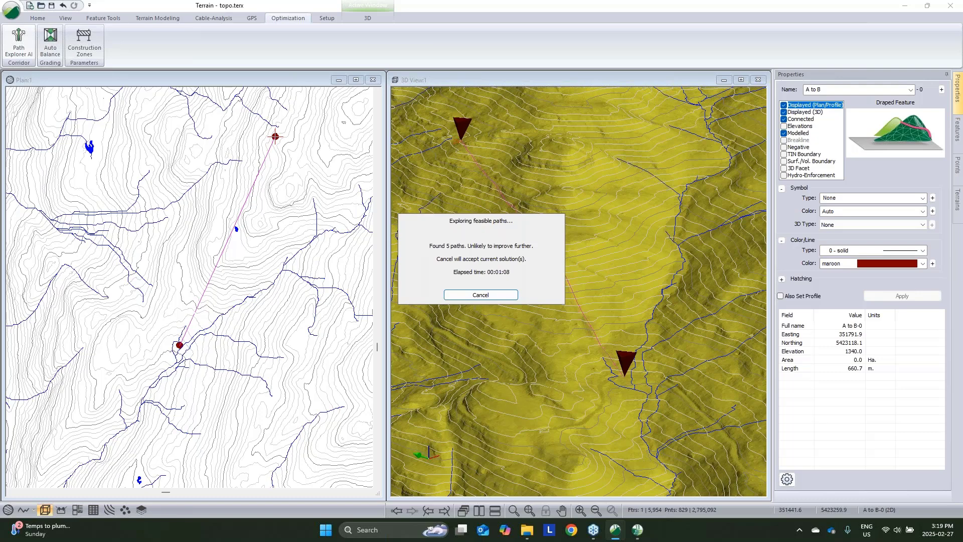
pyautogui.click(481, 295)
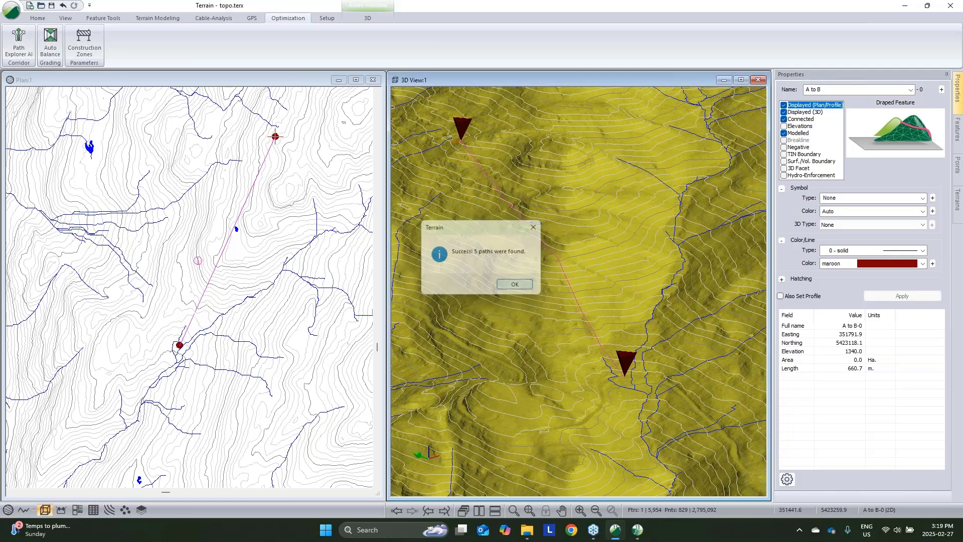
pyautogui.press('Return')
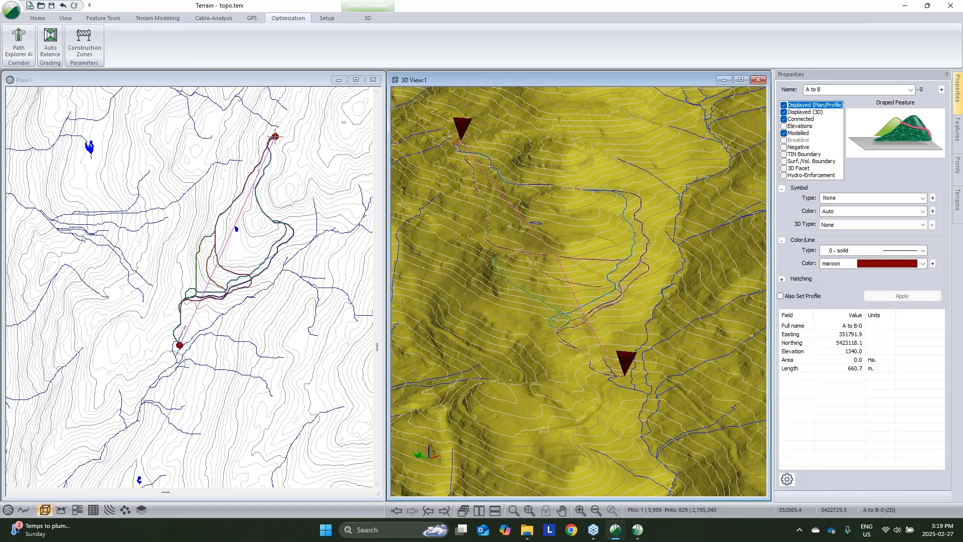
# - Delete the generated path .XPATH_185K from the terrain
pyautogui.click(568, 316)
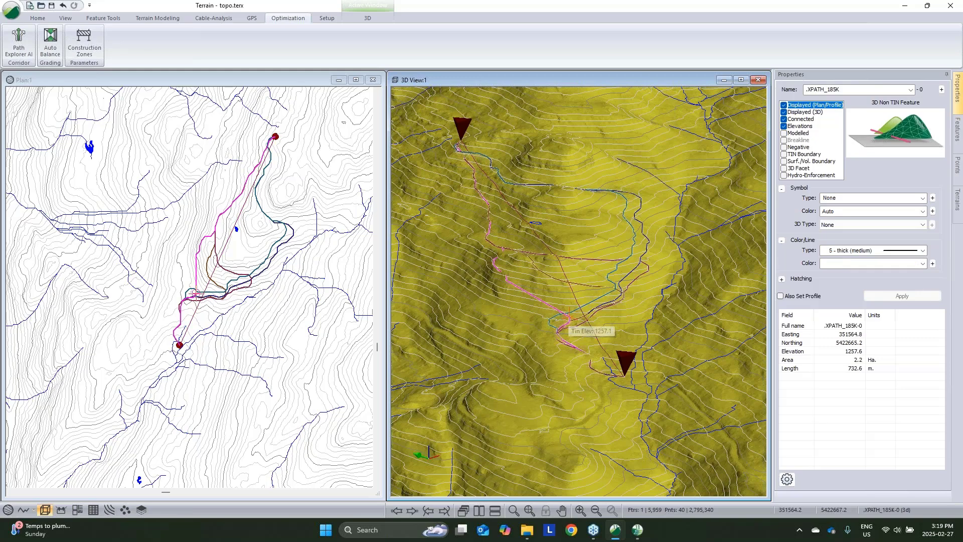
pyautogui.press('Delete')
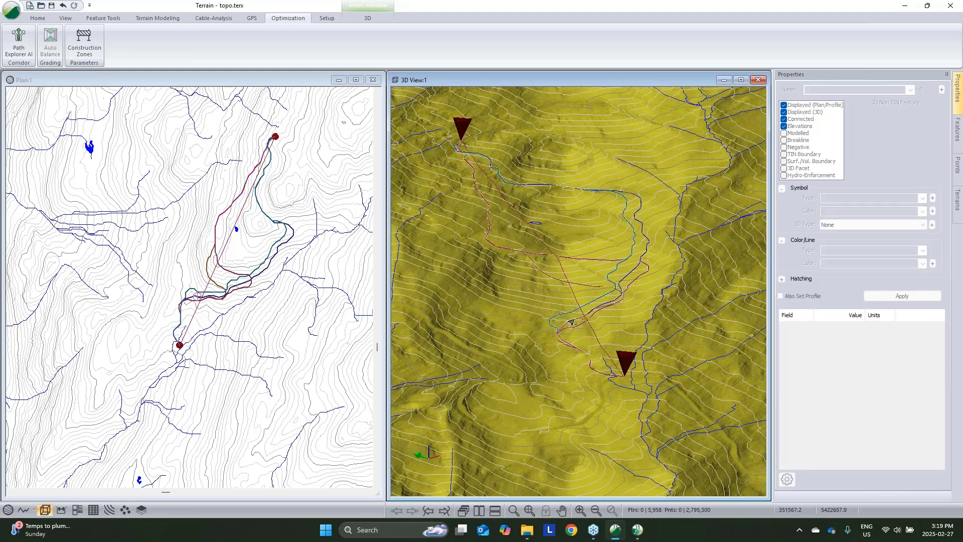
# - Select the generated path .XPATH_164K-0 by name and save the terrain file
pyautogui.rightClick(558, 249)
pyautogui.moveTo(652, 296)
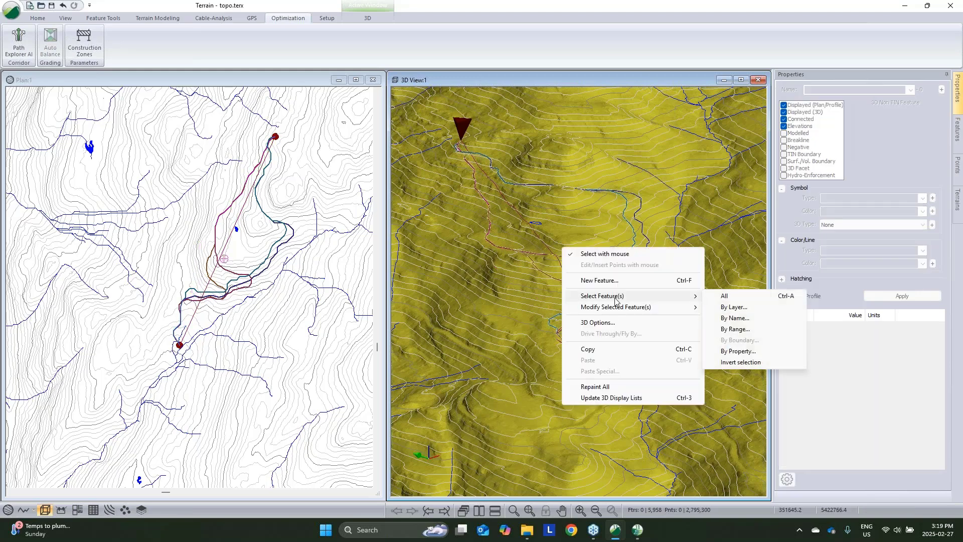
pyautogui.click(736, 318)
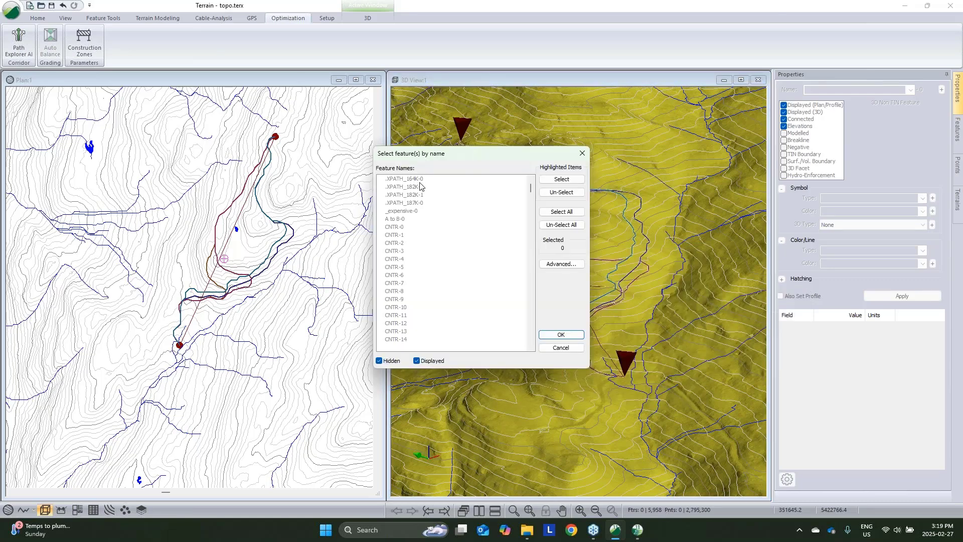
pyautogui.click(419, 179)
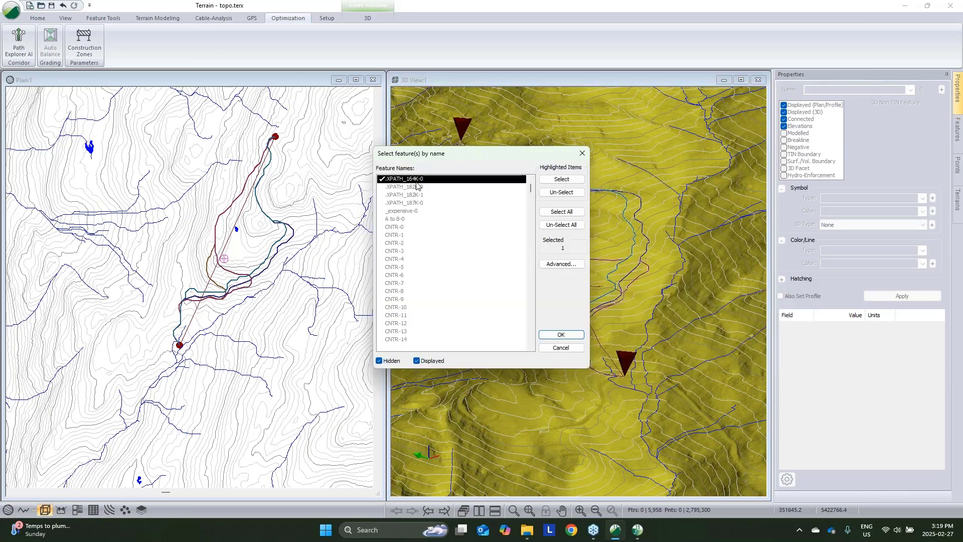
pyautogui.click(561, 335)
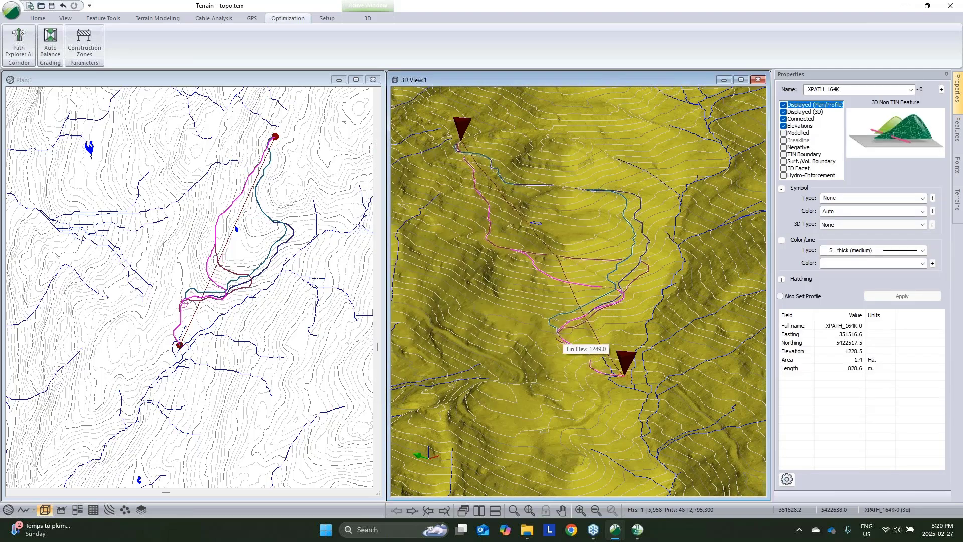
pyautogui.hotkey('ctrl', 's')
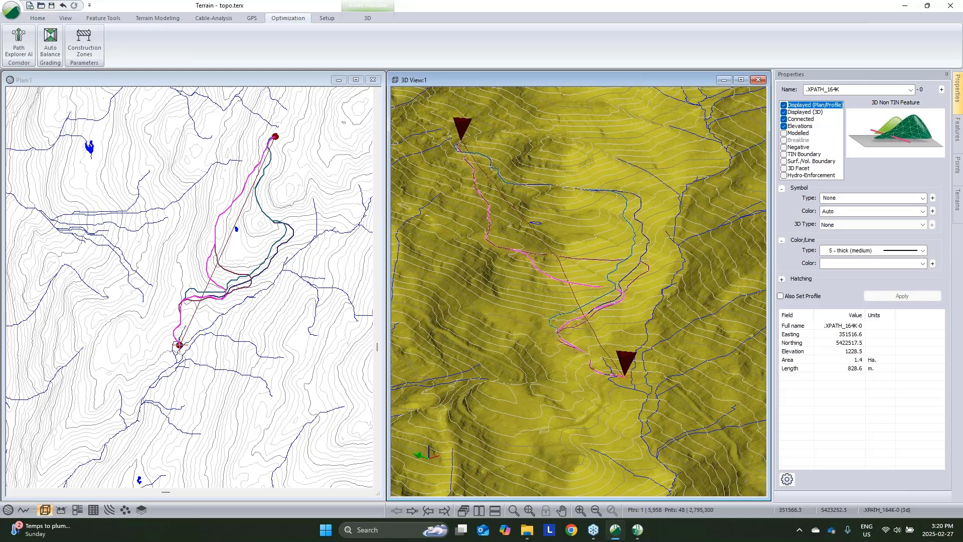
# - Switch to the Location design and recalculate all of H-align1 with cross sections and corridor surfaces
pyautogui.click(642, 535)
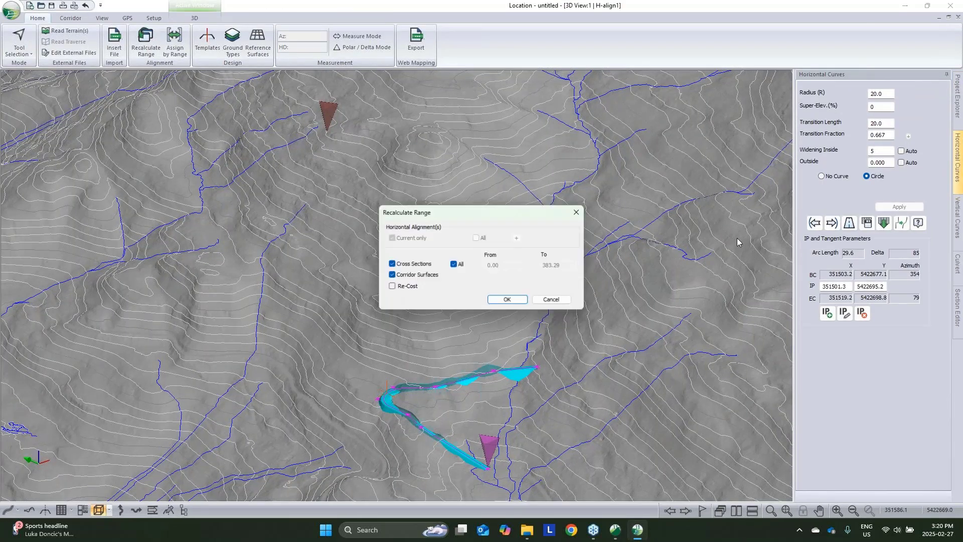
pyautogui.click(499, 300)
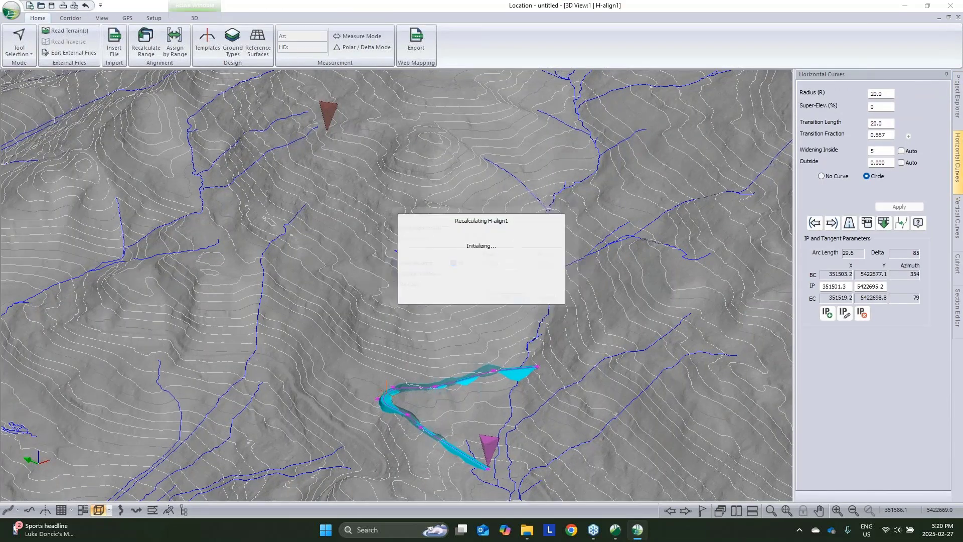
pyautogui.click(948, 18)
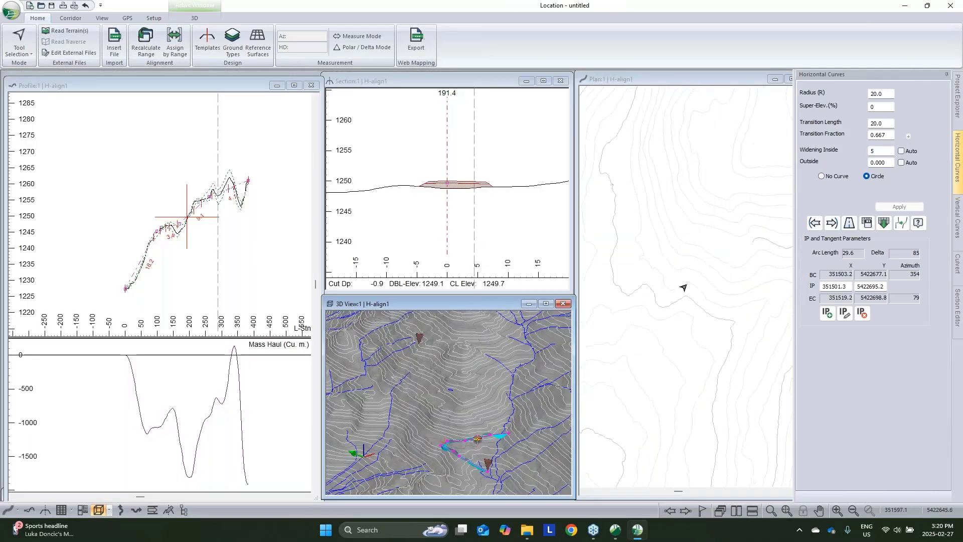
pyautogui.scroll(-2, 688, 301)
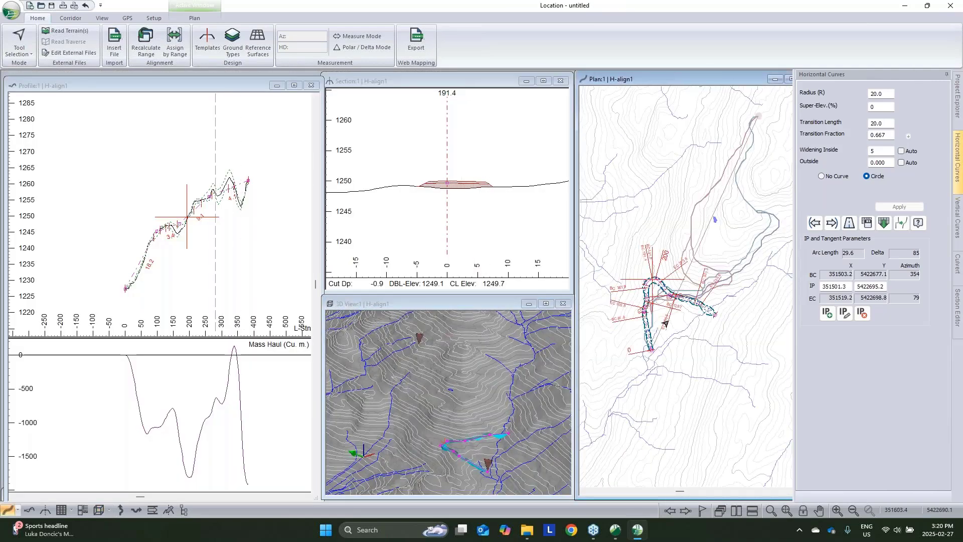
# - Add a horizontal alignment to the design from the topo.terx terrain feature .XPATH_164K-0
pyautogui.click(958, 104)
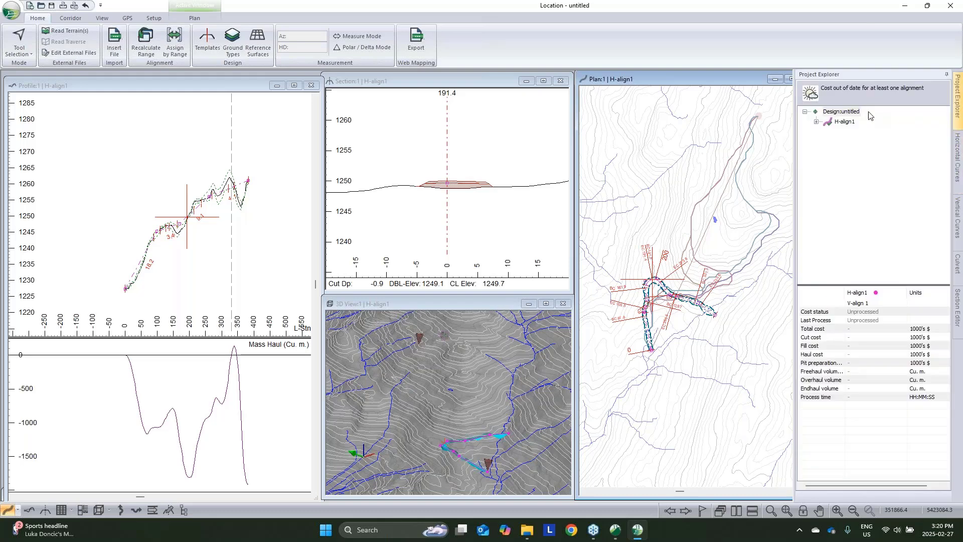
pyautogui.rightClick(843, 125)
pyautogui.click(854, 132)
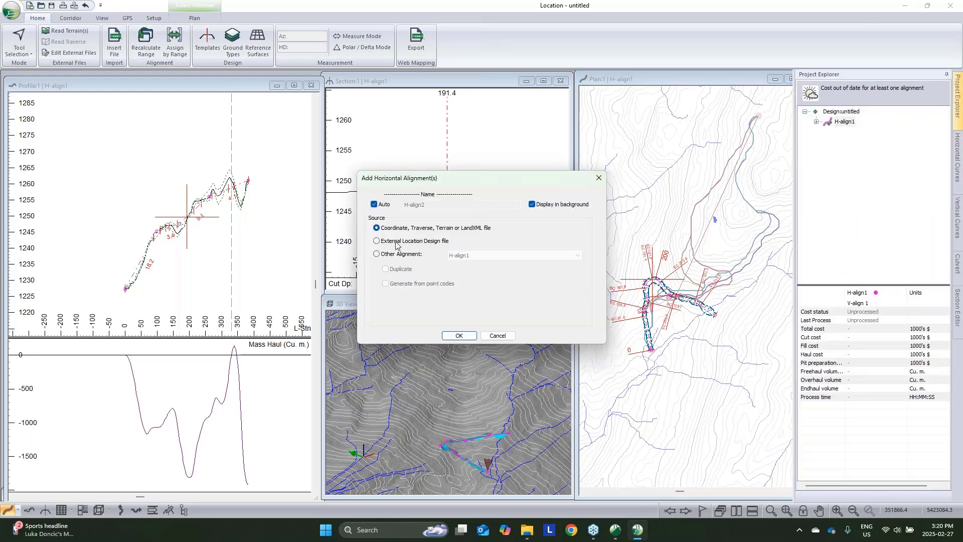
pyautogui.click(460, 335)
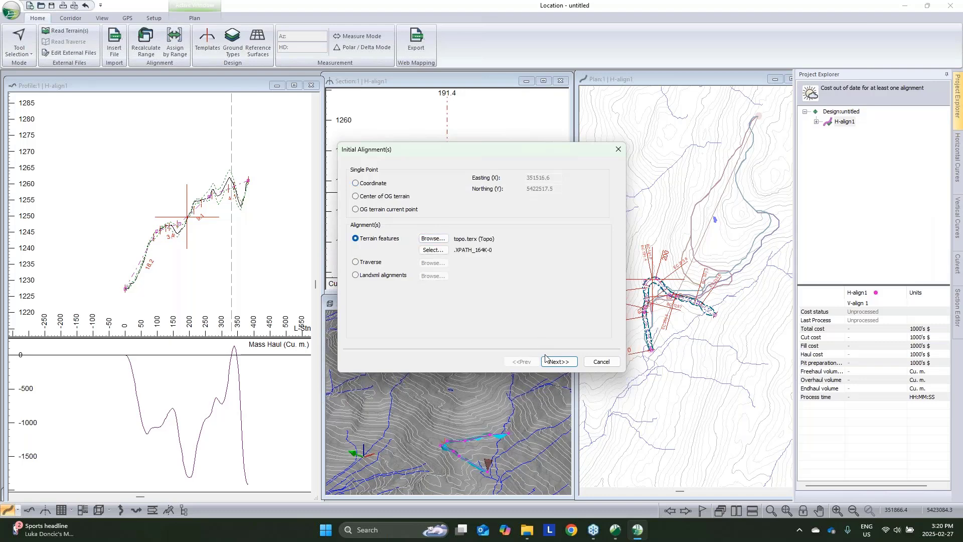
pyautogui.click(558, 361)
pyautogui.click(560, 362)
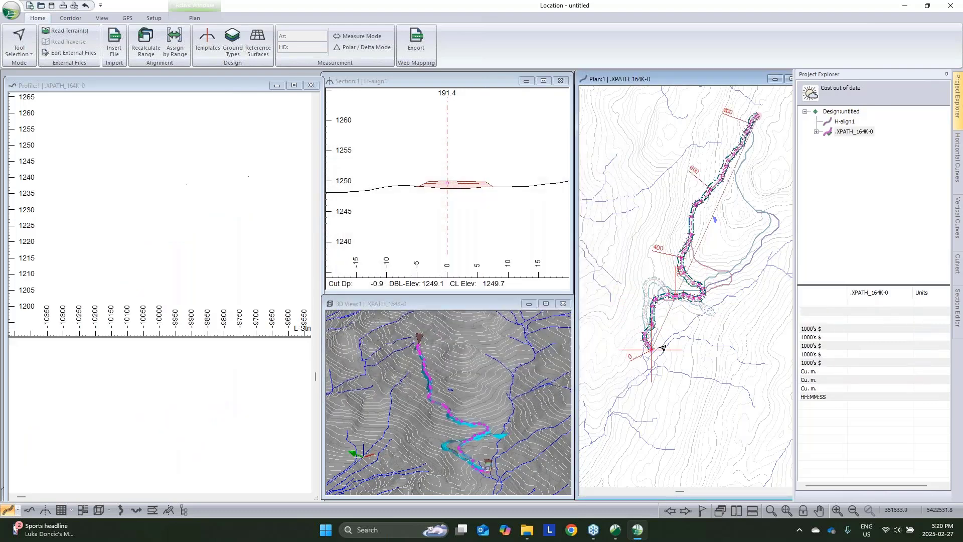
# - Convert the .XPATH_164K-0 polyline to a horizontal alignment with curves using a 20 m minimum radius, replacing its existing profile
pyautogui.click(198, 88)
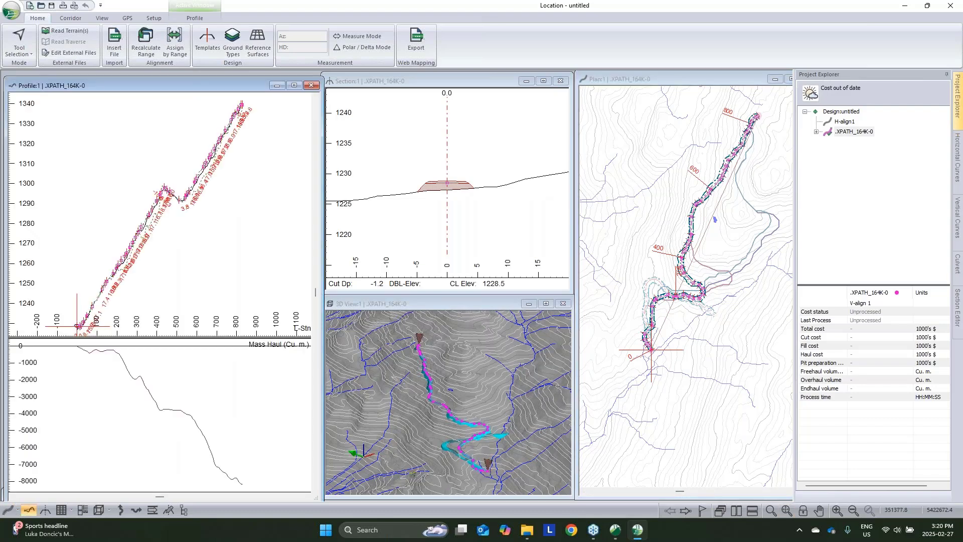
pyautogui.click(70, 18)
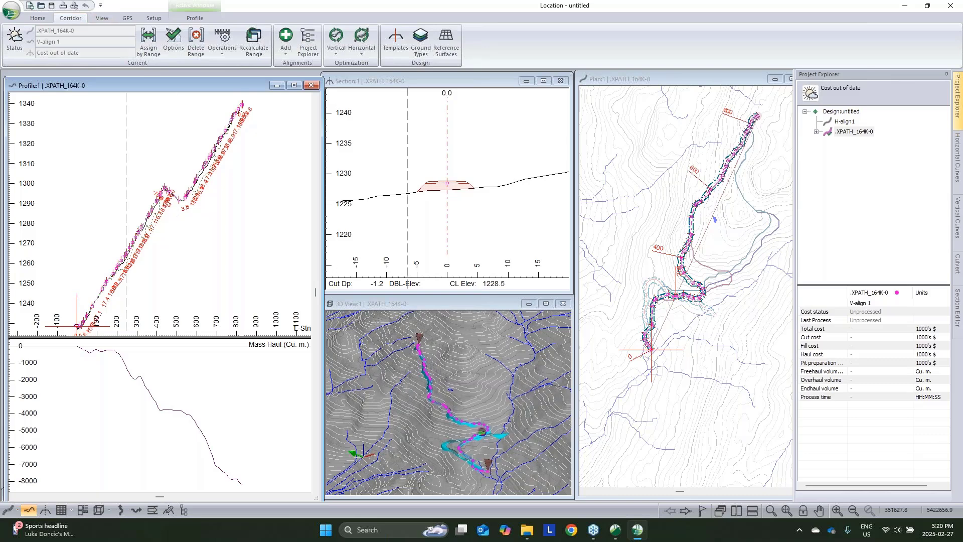
pyautogui.scroll(5, 730, 290)
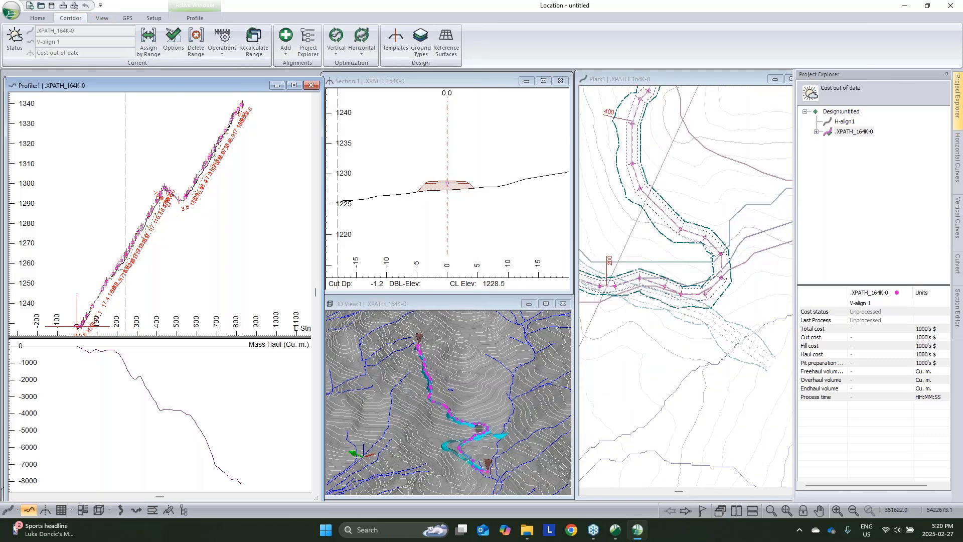
pyautogui.click(675, 293)
pyautogui.scroll(-3, 675, 292)
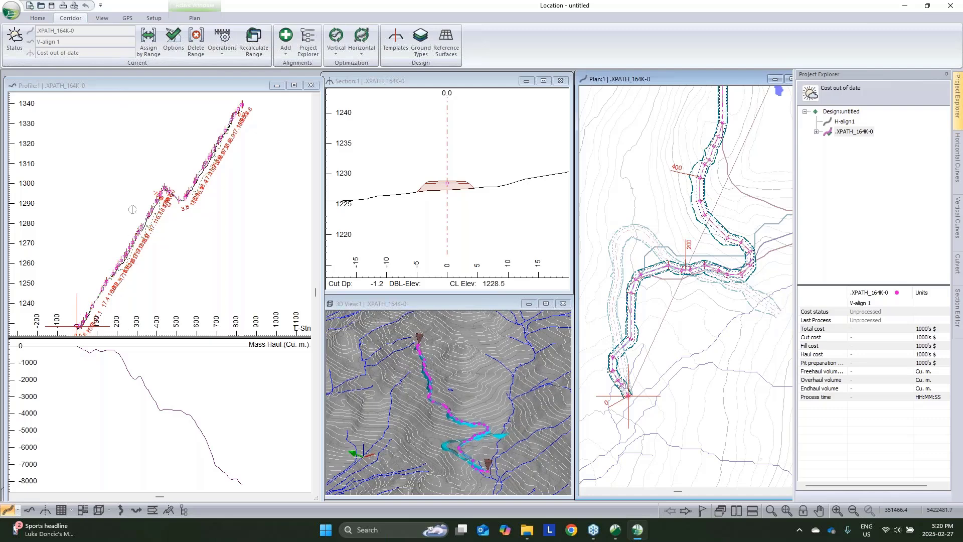
pyautogui.moveTo(752, 259)
pyautogui.click(222, 42)
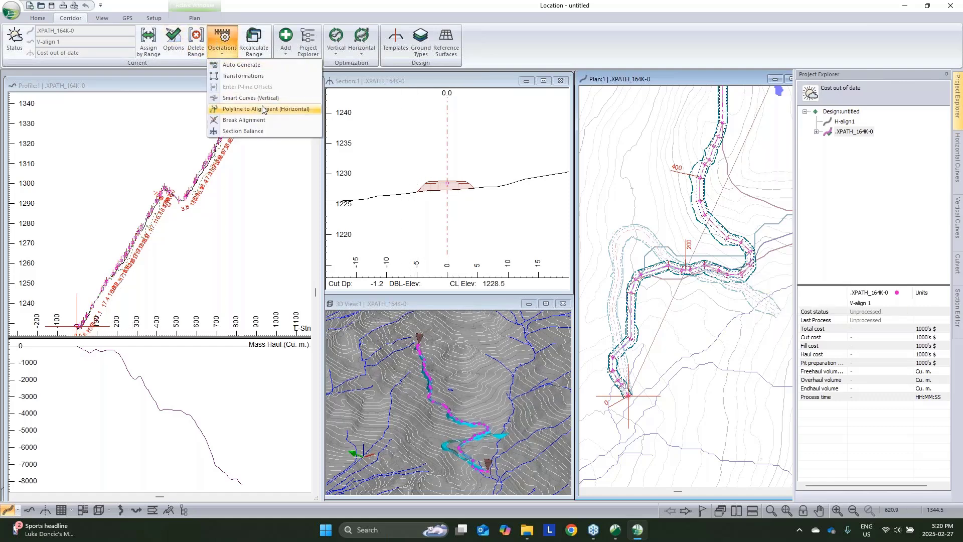
pyautogui.click(260, 116)
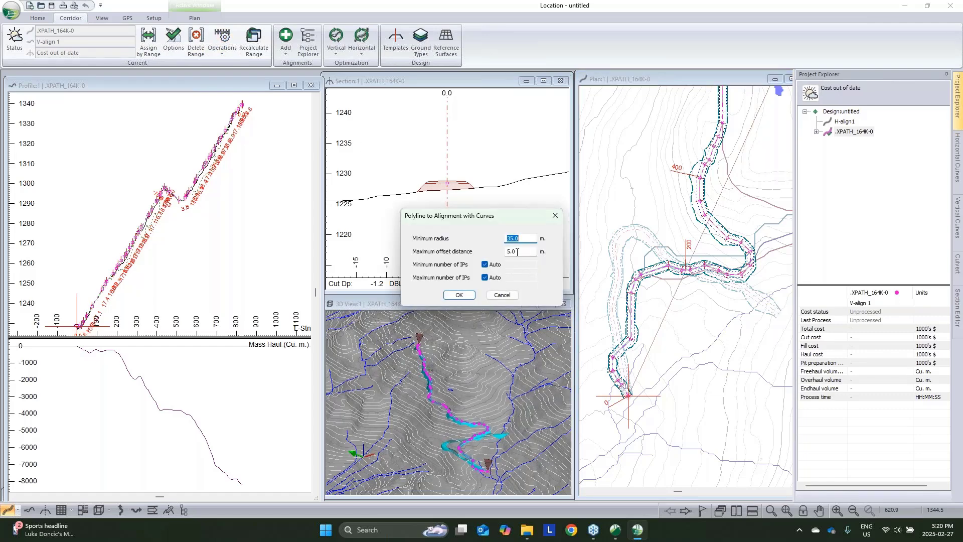
pyautogui.write('20')
pyautogui.click(459, 295)
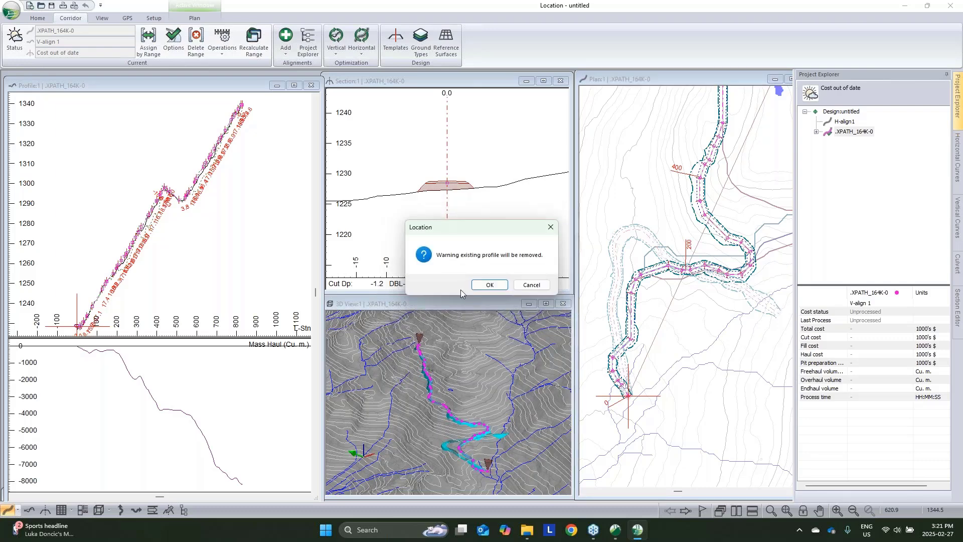
pyautogui.click(485, 285)
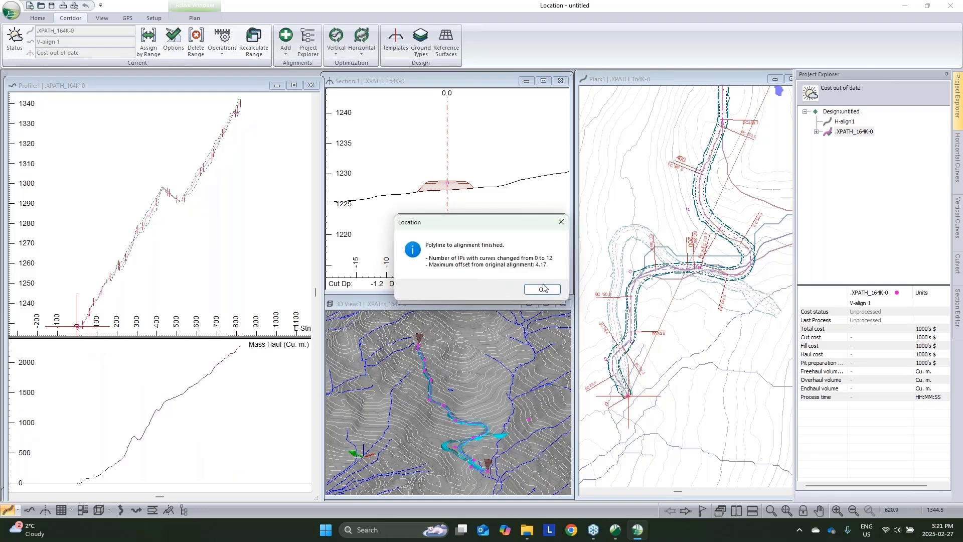
pyautogui.click(542, 289)
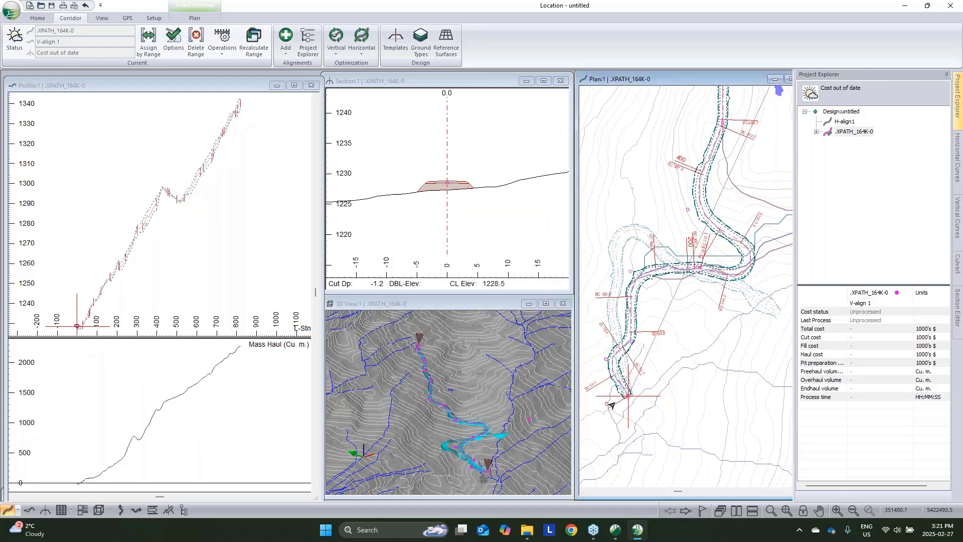
# - Add a vertical control point at the start of the alignment in the vertical optimization options of .XPATH_164K-0's V-align 1
pyautogui.moveTo(724, 316); pyautogui.dragTo(720, 392, button='middle')
pyautogui.scroll(3, 717, 256)
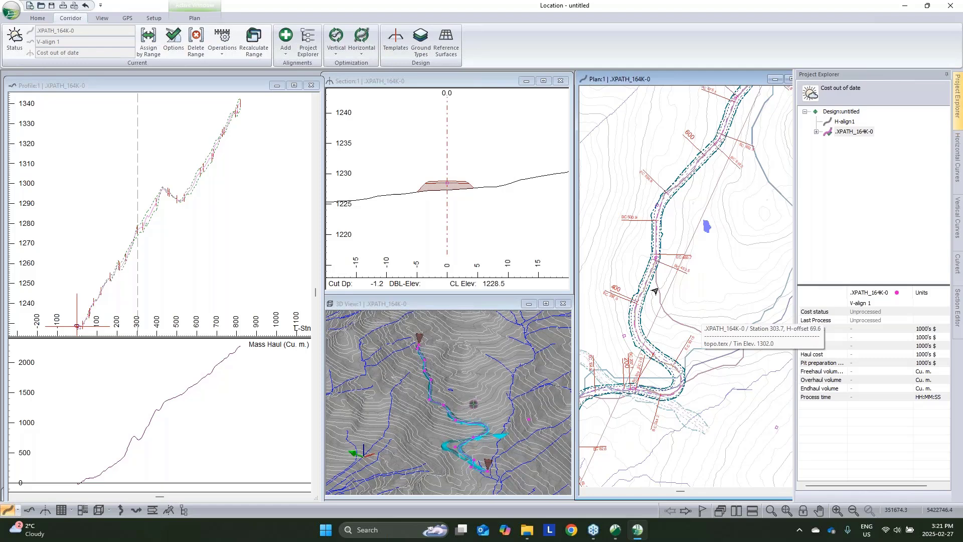
pyautogui.scroll(-2, 744, 283)
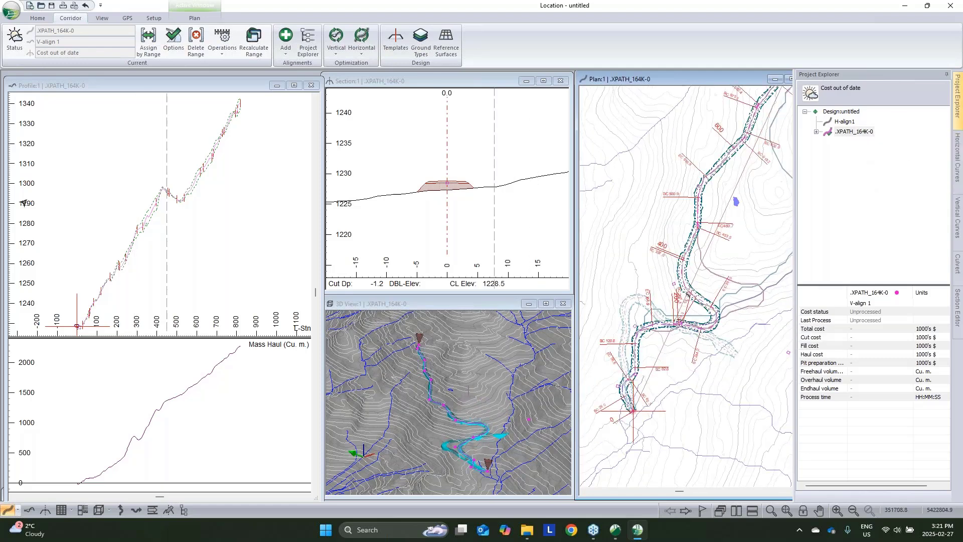
pyautogui.click(122, 208)
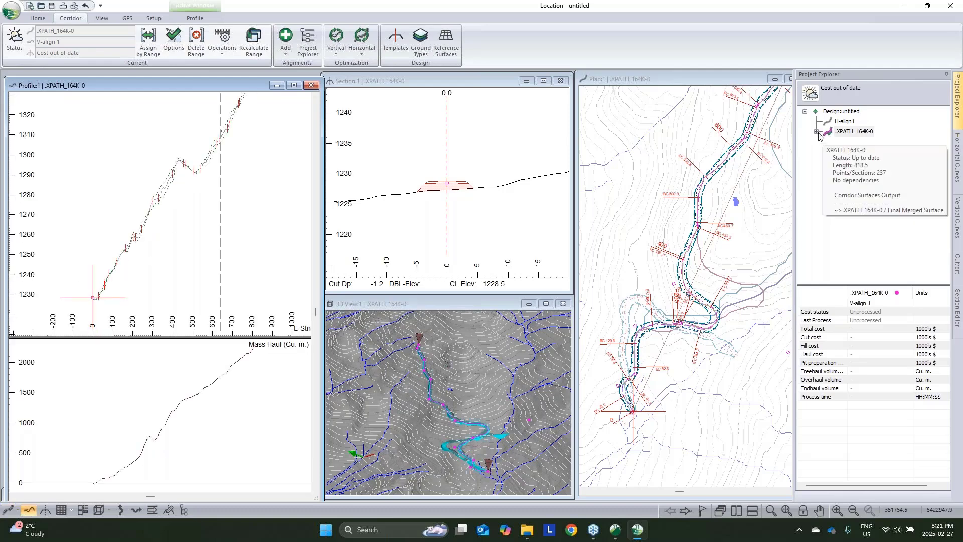
pyautogui.doubleClick(853, 131)
pyautogui.rightClick(857, 141)
pyautogui.click(879, 167)
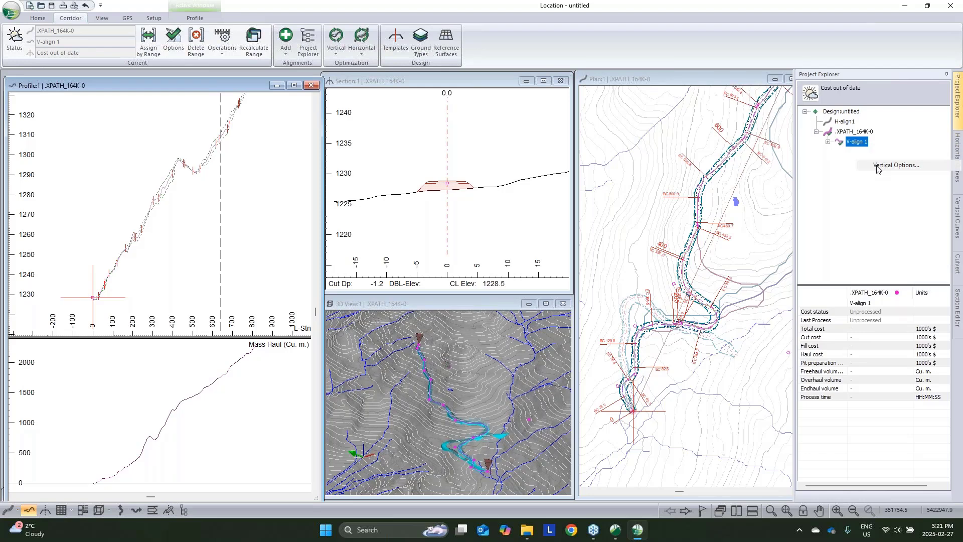
pyautogui.click(334, 149)
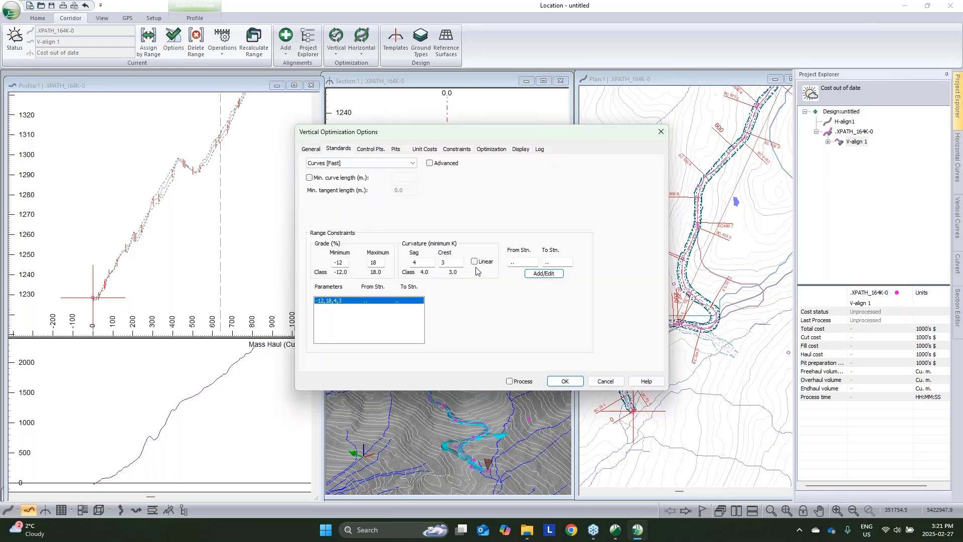
pyautogui.click(371, 149)
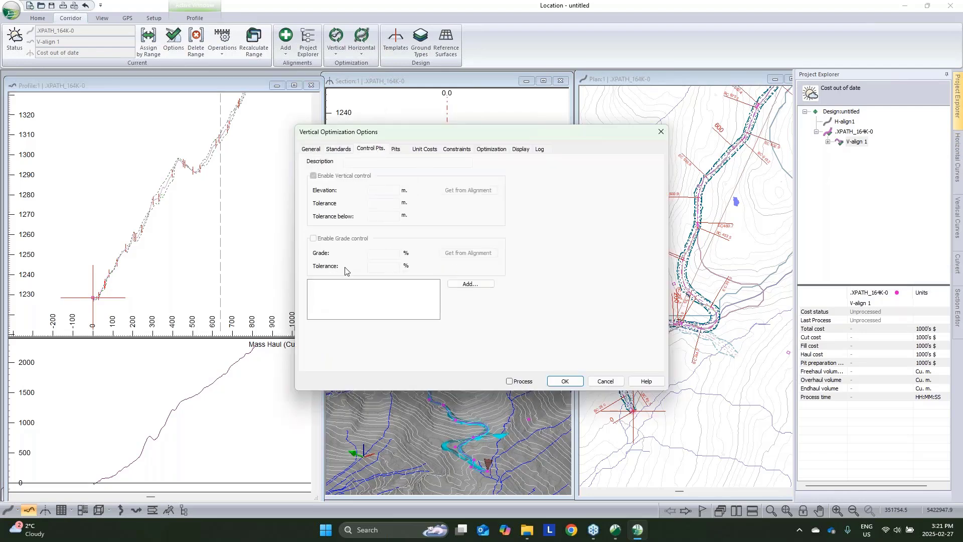
pyautogui.click(470, 286)
pyautogui.click(439, 258)
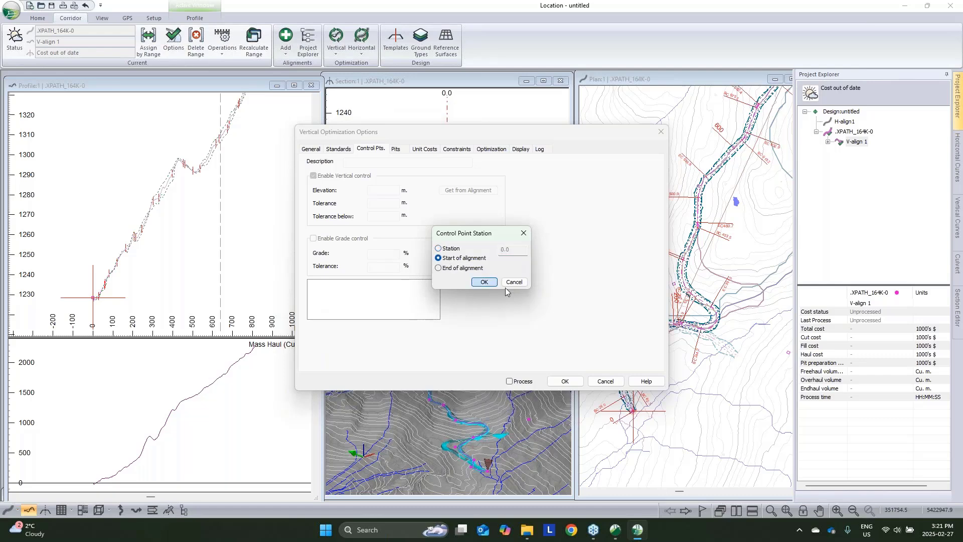
pyautogui.click(484, 282)
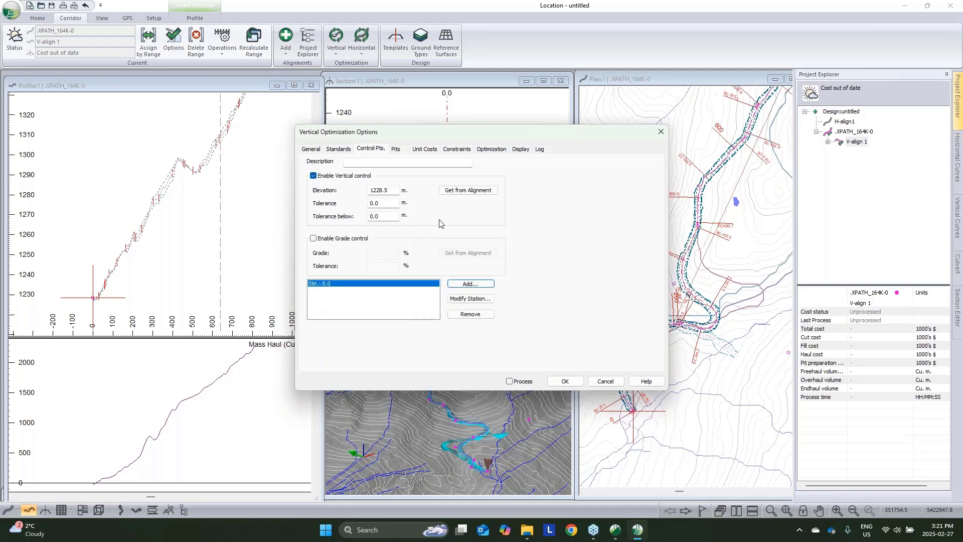
# - Apply the vertical options and process V-align 1 for an optimal profile with smart curves on the current horizontal alignment only
pyautogui.click(510, 382)
pyautogui.click(564, 381)
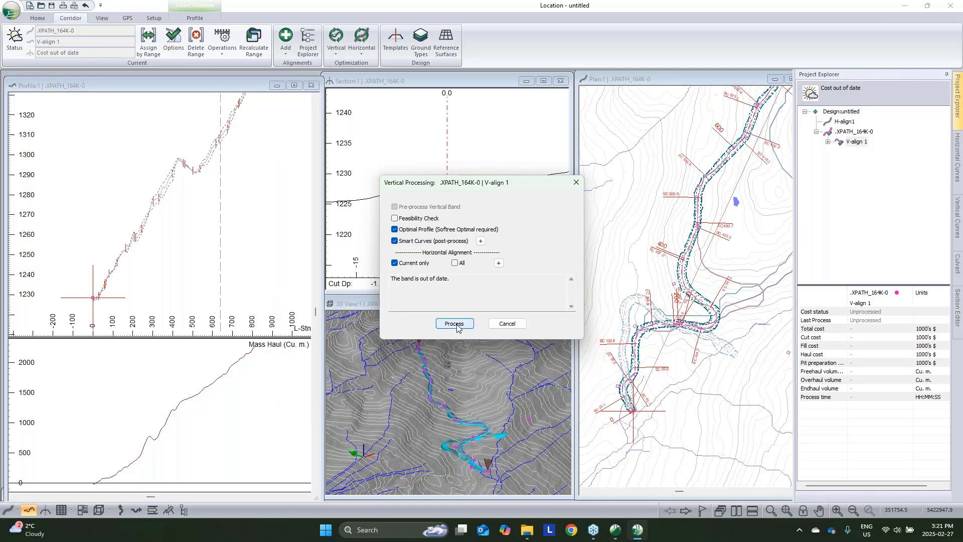
pyautogui.click(455, 324)
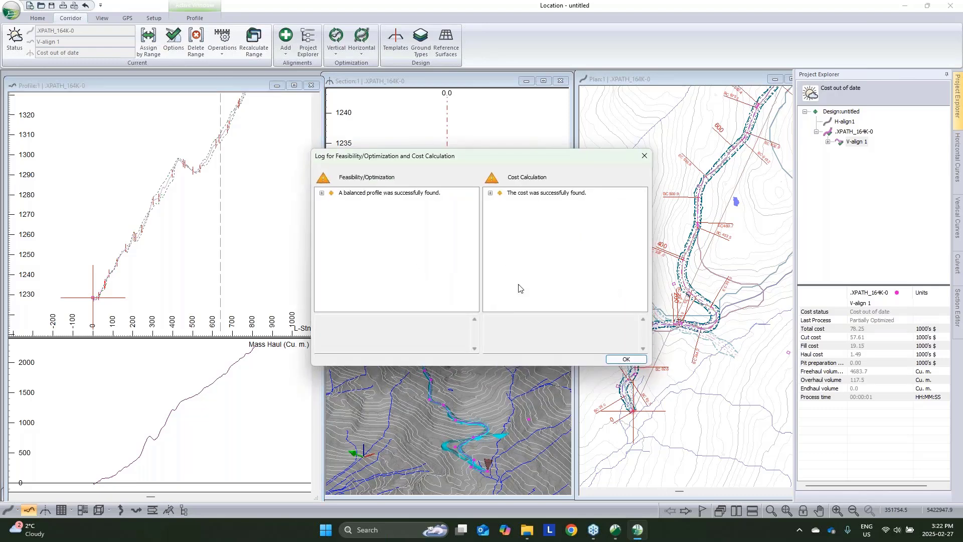
pyautogui.click(626, 359)
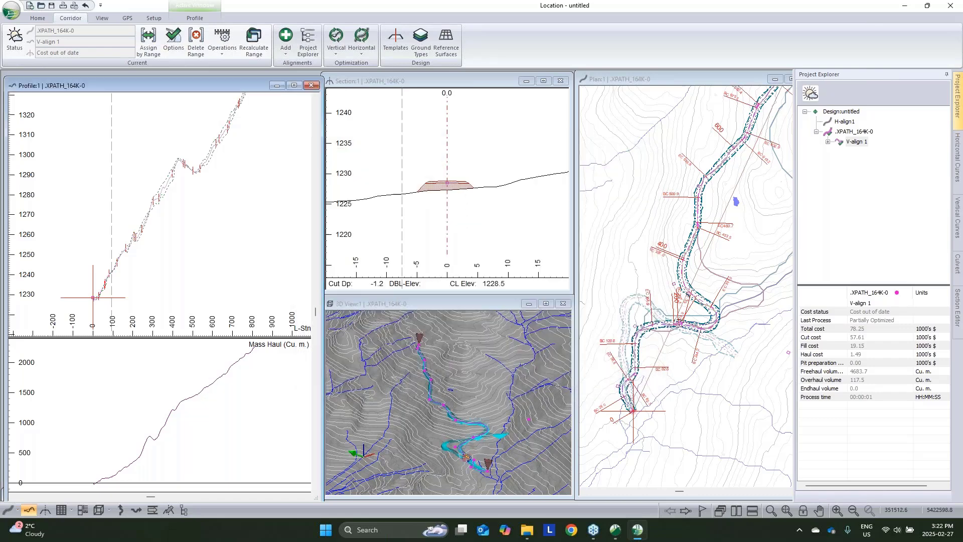
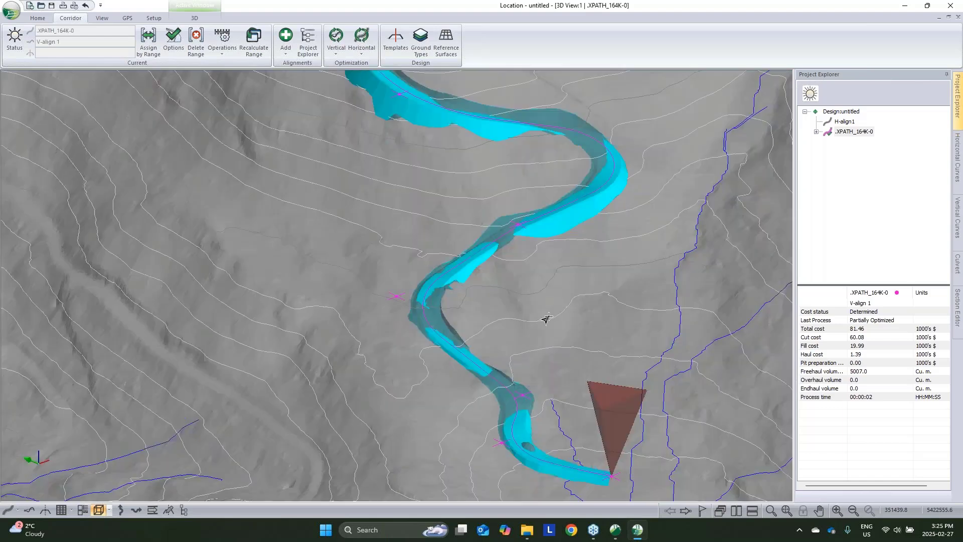
# - Examine the .XPATH_164K-0 corridor and its cut and fill slopes in 3D from several angles, then restore the multi-window layout
pyautogui.moveTo(546, 318); pyautogui.dragTo(546, 435, button='middle')
pyautogui.moveTo(544, 427); pyautogui.dragTo(478, 318)
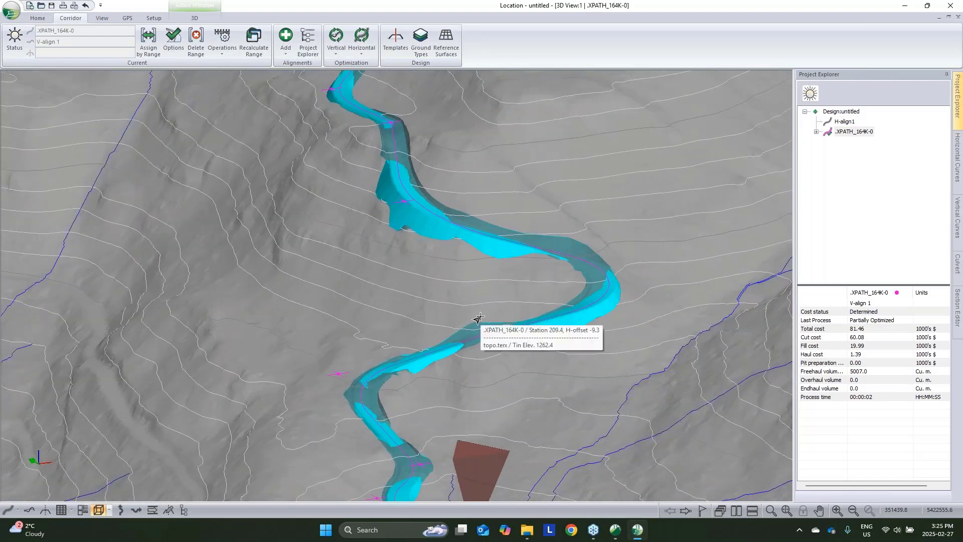
pyautogui.moveTo(557, 286); pyautogui.dragTo(579, 327, button='middle')
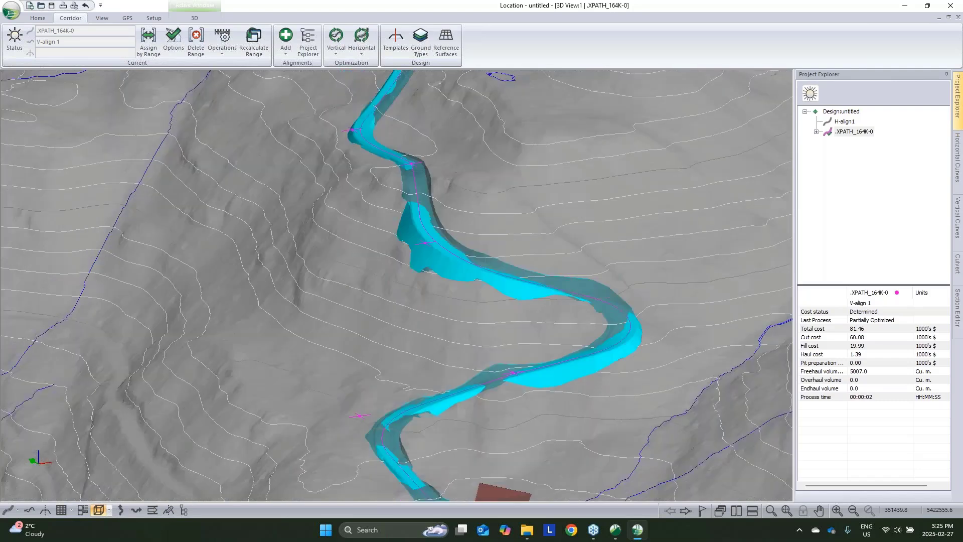
pyautogui.moveTo(585, 306); pyautogui.dragTo(535, 323)
pyautogui.moveTo(578, 364); pyautogui.dragTo(596, 242, button='middle')
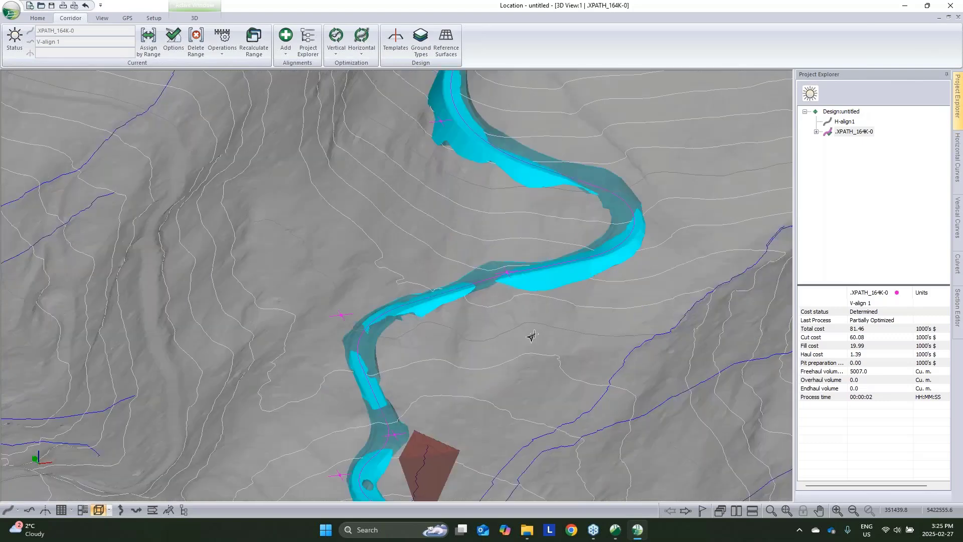
pyautogui.moveTo(549, 333); pyautogui.dragTo(548, 370, button='middle')
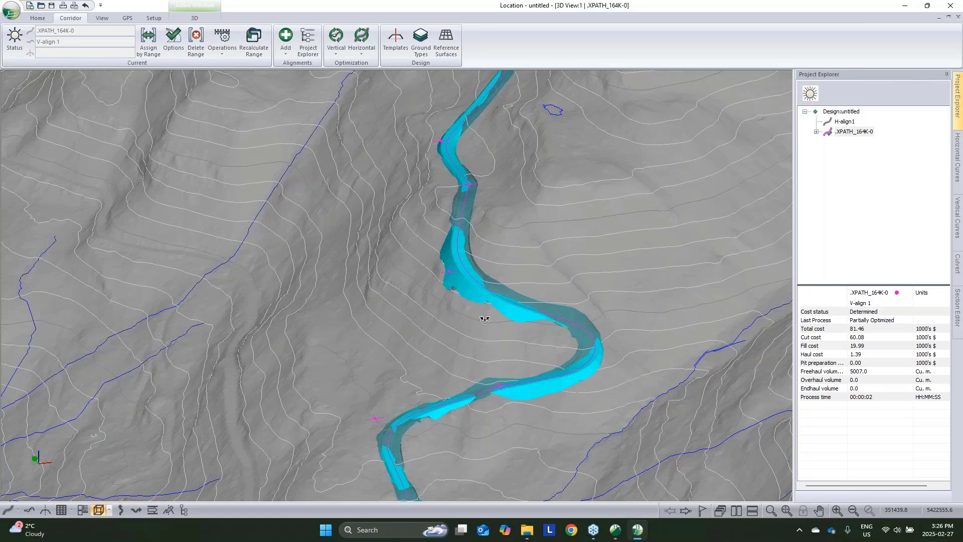
pyautogui.moveTo(485, 320); pyautogui.dragTo(441, 254)
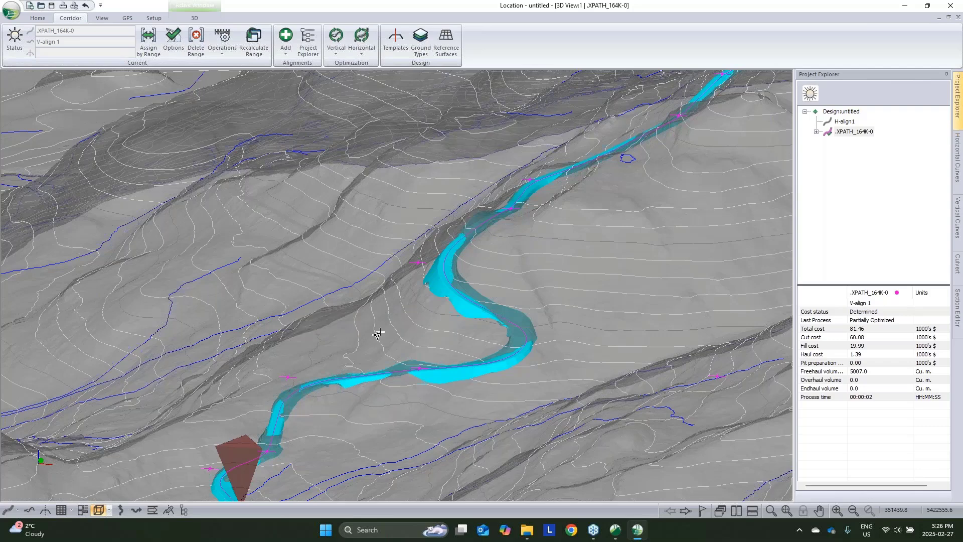
pyautogui.scroll(2, 441, 364)
pyautogui.moveTo(446, 366); pyautogui.dragTo(550, 316, button='middle')
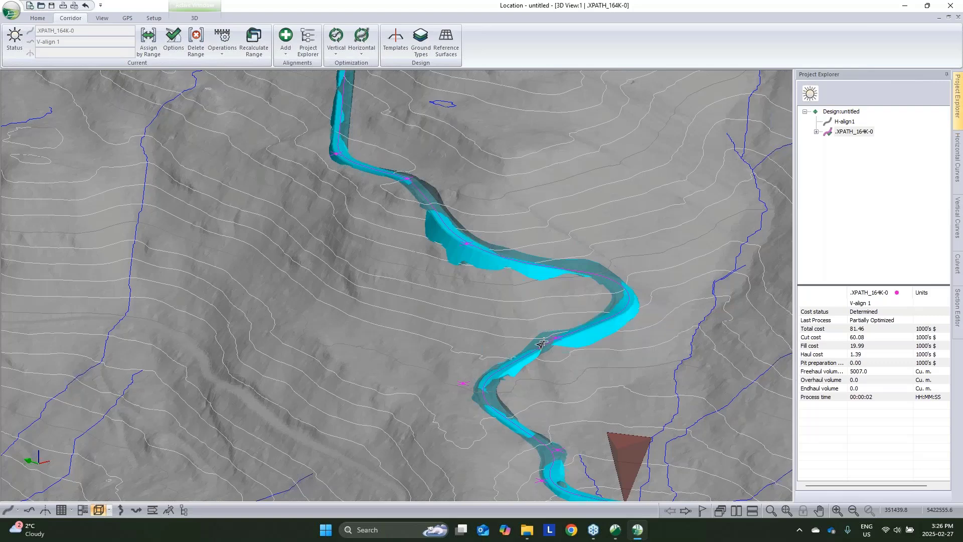
pyautogui.moveTo(542, 344); pyautogui.dragTo(595, 427, button='middle')
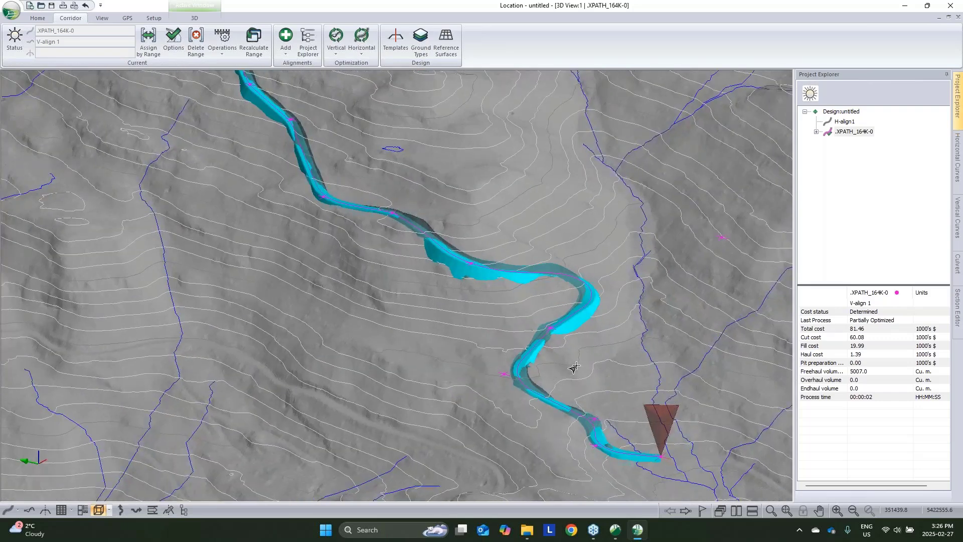
pyautogui.moveTo(570, 217)
pyautogui.moveTo(571, 242); pyautogui.dragTo(538, 321, button='middle')
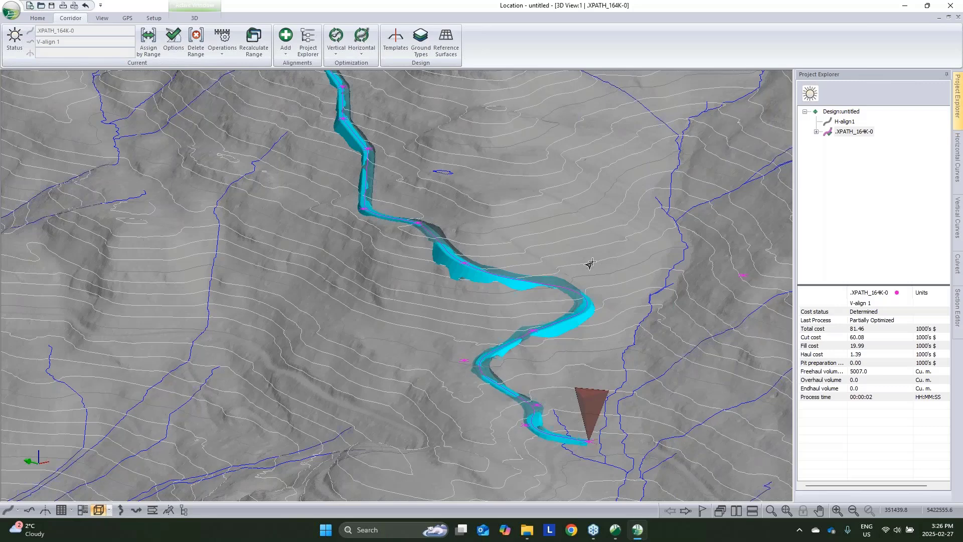
pyautogui.moveTo(590, 264)
pyautogui.moveTo(521, 267); pyautogui.dragTo(393, 113, button='middle')
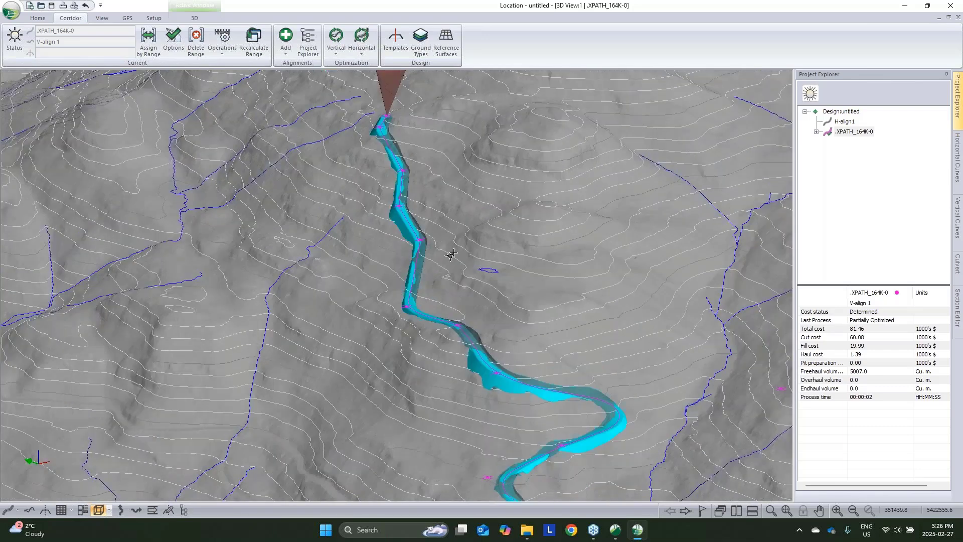
pyautogui.moveTo(451, 256); pyautogui.dragTo(429, 244, button='middle')
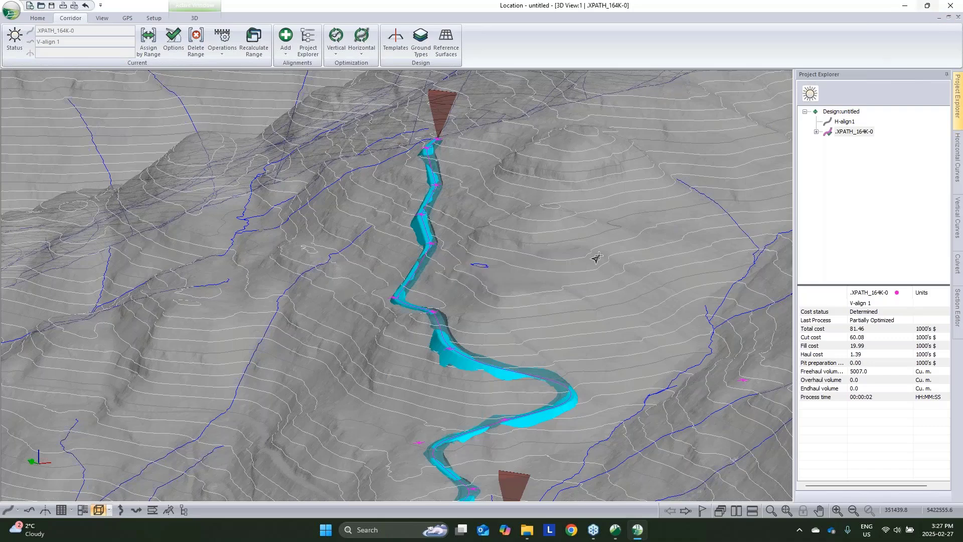
pyautogui.click(949, 18)
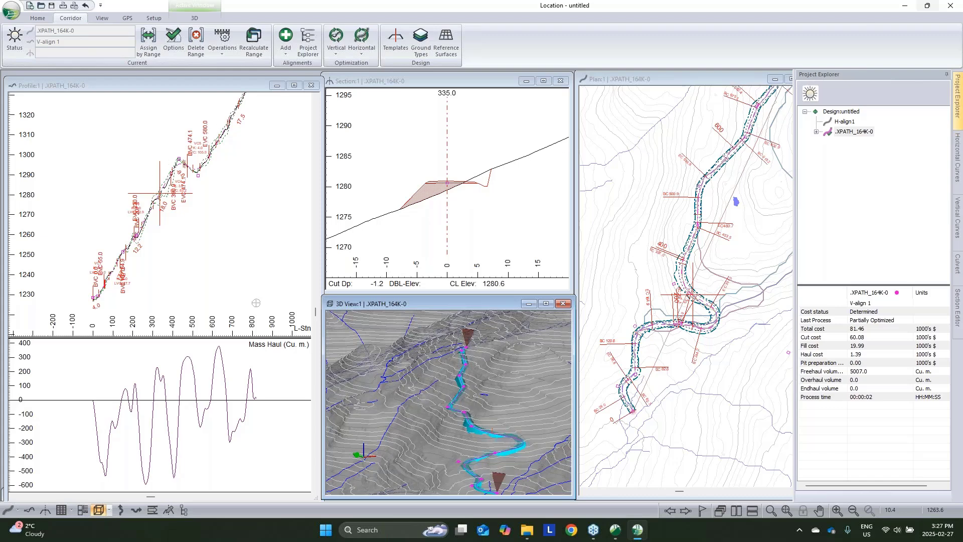
# - Review the slope and expansion settings of the Gravel and Hard Pan ground types without changing them
pyautogui.click(417, 45)
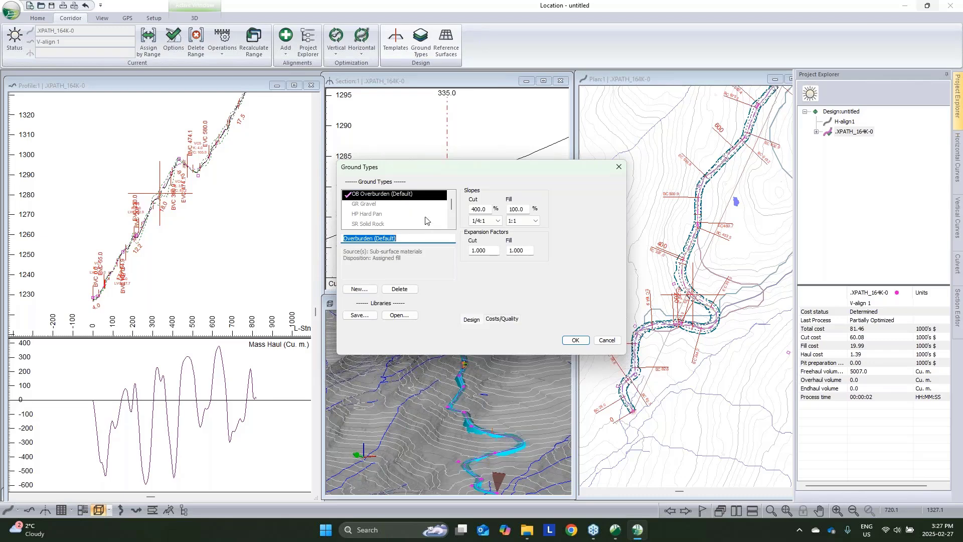
pyautogui.click(401, 206)
pyautogui.click(405, 216)
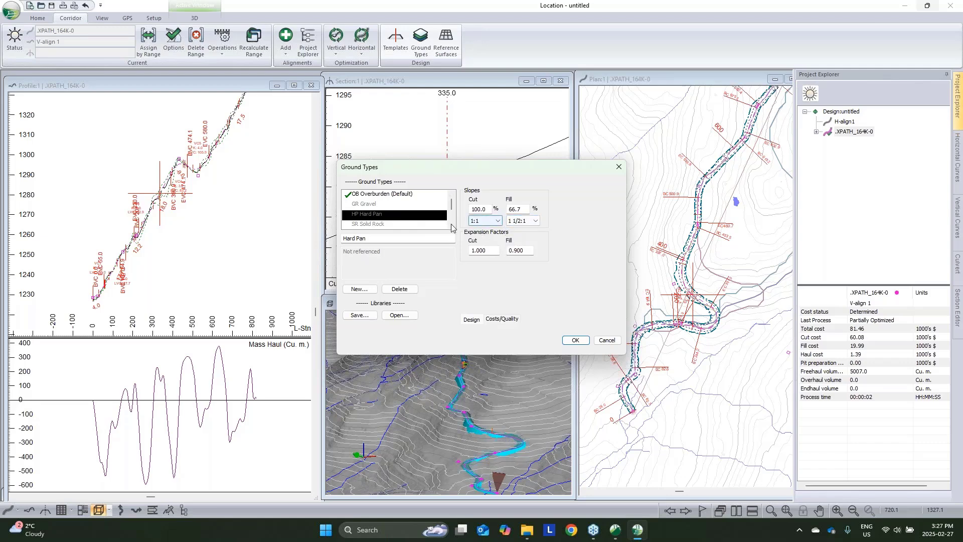
pyautogui.click(606, 340)
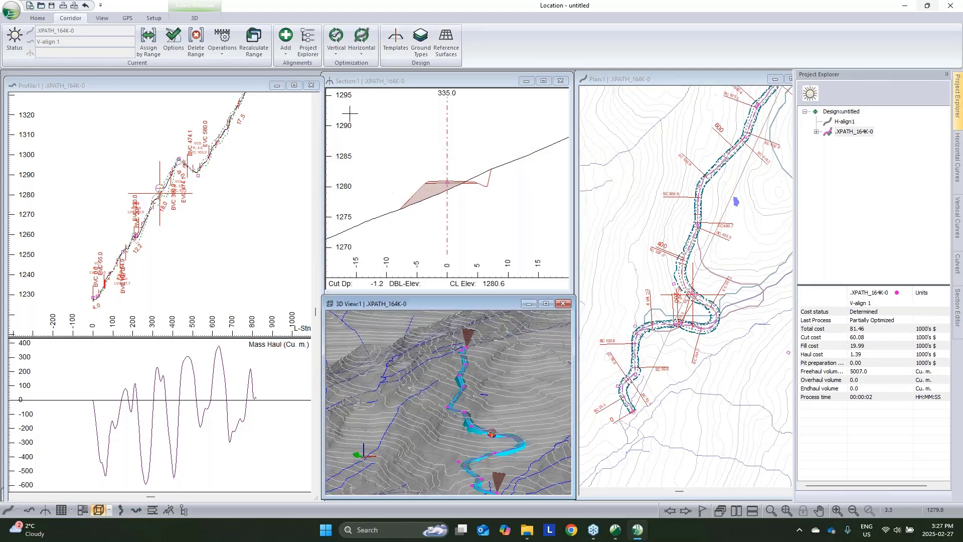
# - Assign Hard Pan as the layer 1 ground type for the whole .XPATH_164K-0 sub-horizons range
pyautogui.click(142, 49)
pyautogui.click(377, 150)
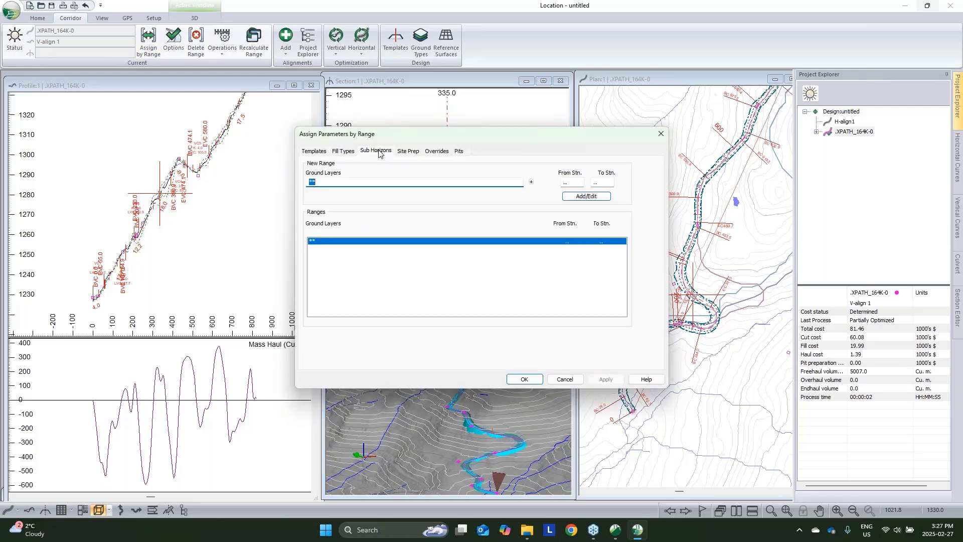
pyautogui.click(531, 182)
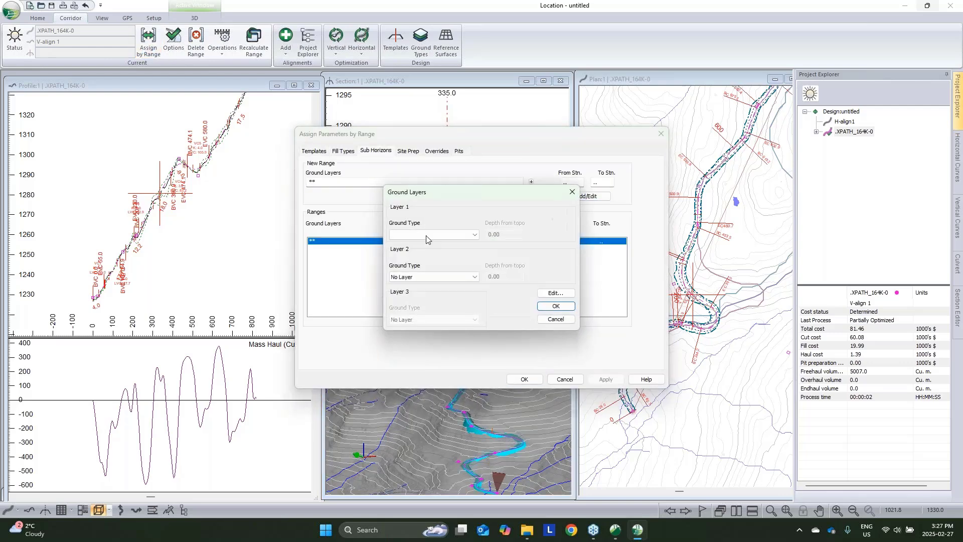
pyautogui.click(427, 239)
pyautogui.click(424, 258)
pyautogui.click(555, 305)
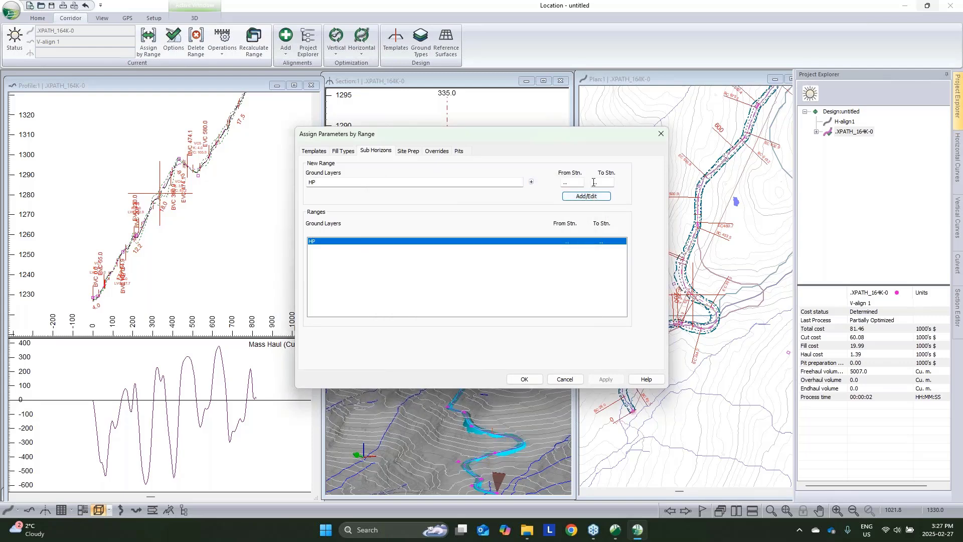
# - Add a sub-horizons range from station 330 with Hard Pan to a 0.5 depth over Fractured Rock, and apply the assignments
pyautogui.click(531, 182)
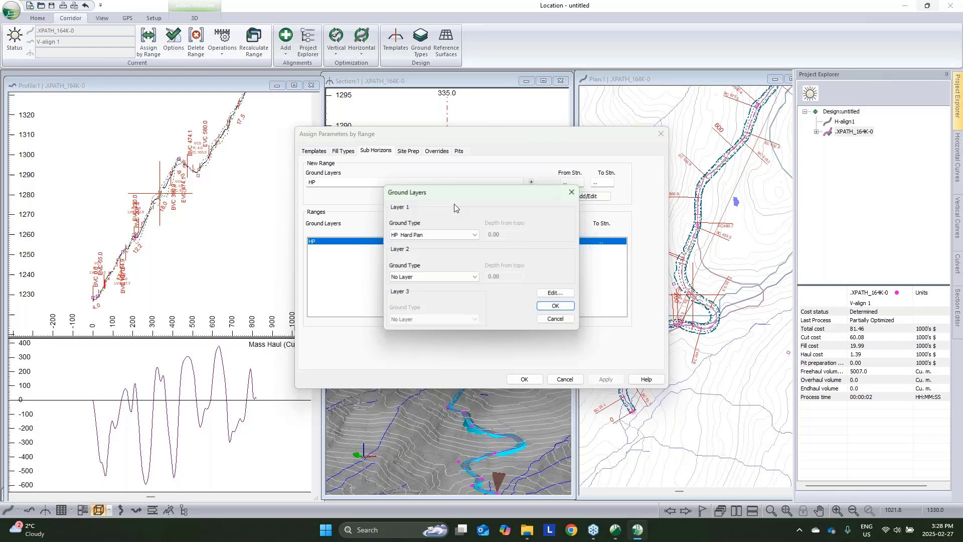
pyautogui.click(442, 277)
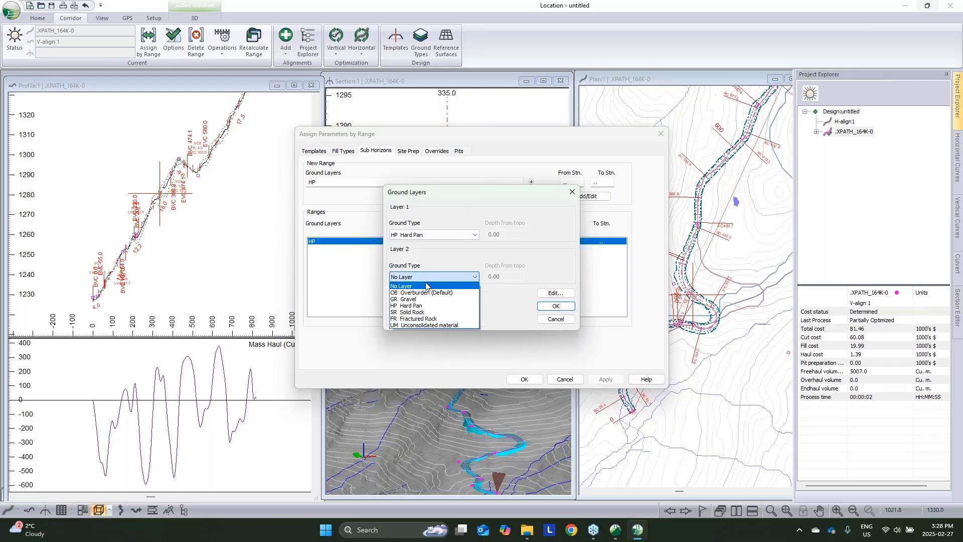
pyautogui.click(412, 319)
pyautogui.write('.5')
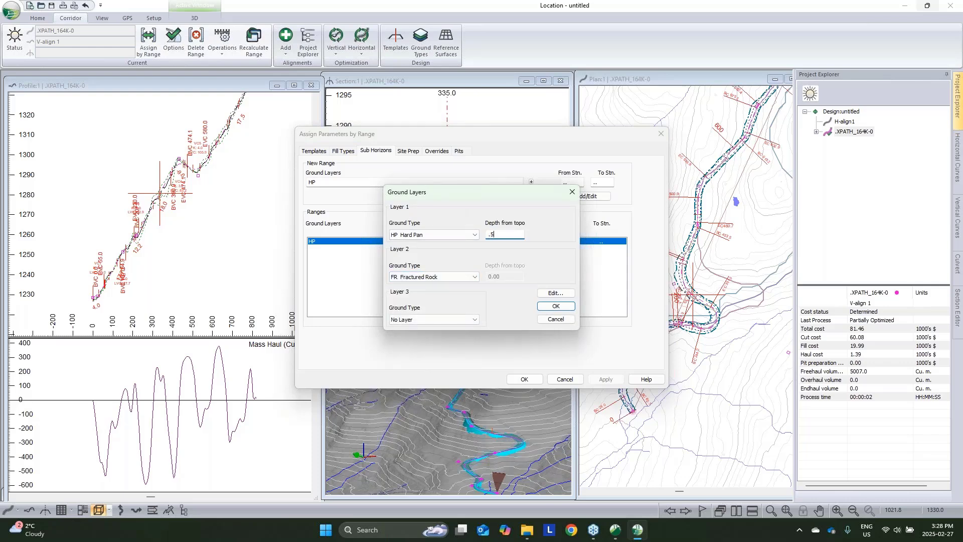
pyautogui.click(553, 306)
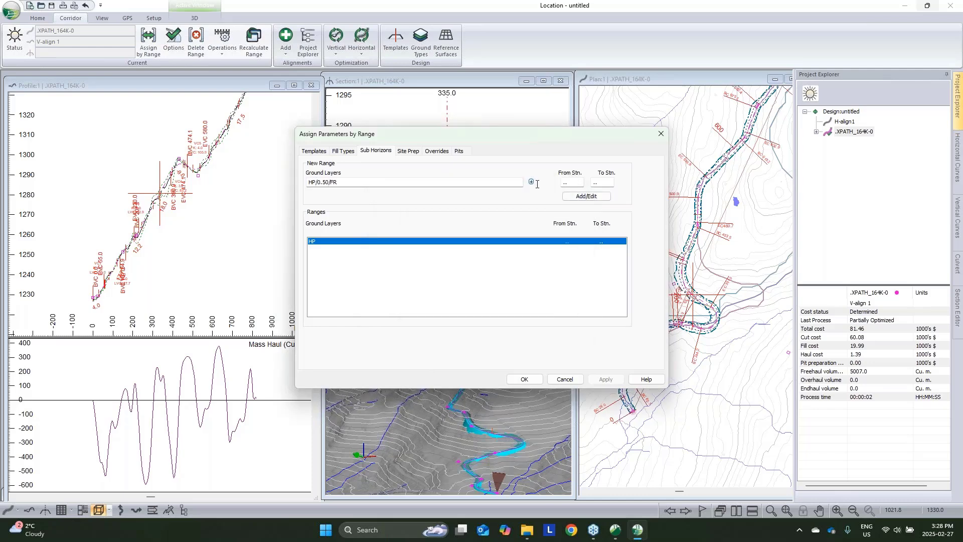
pyautogui.click(571, 182)
pyautogui.write('330')
pyautogui.click(572, 196)
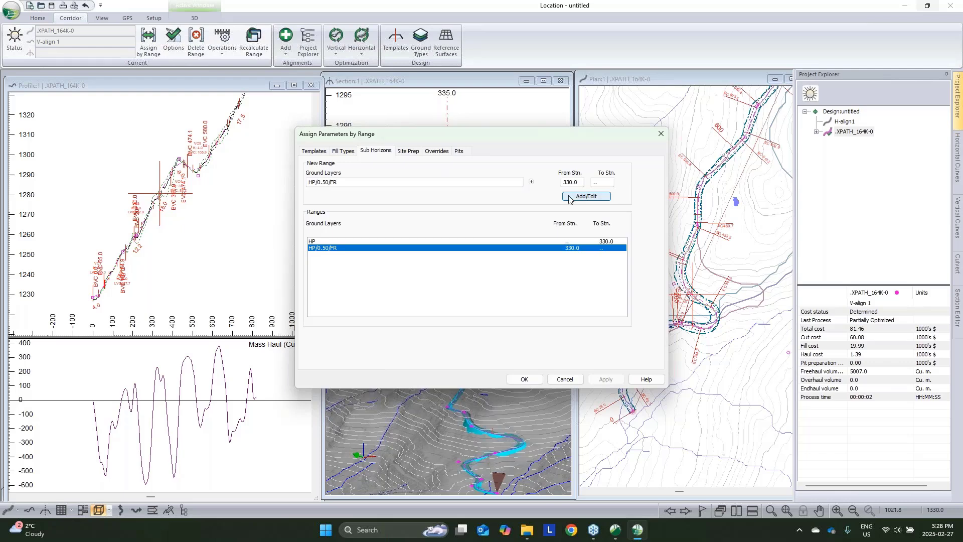
pyautogui.click(527, 380)
pyautogui.click(508, 300)
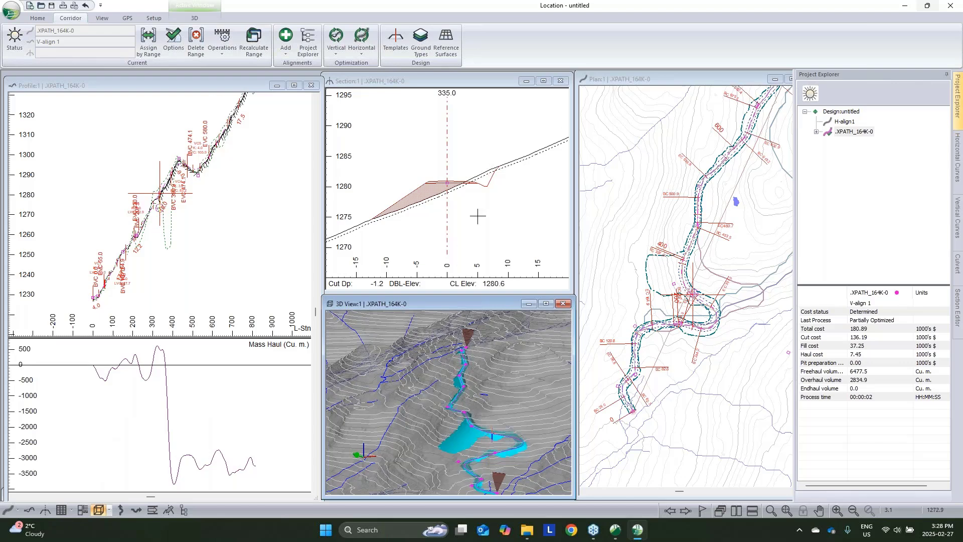
# - Examine the cut slope in the station 335 cross-section and compare it with the Fractured Rock ground type's slopes
pyautogui.scroll(4, 498, 169)
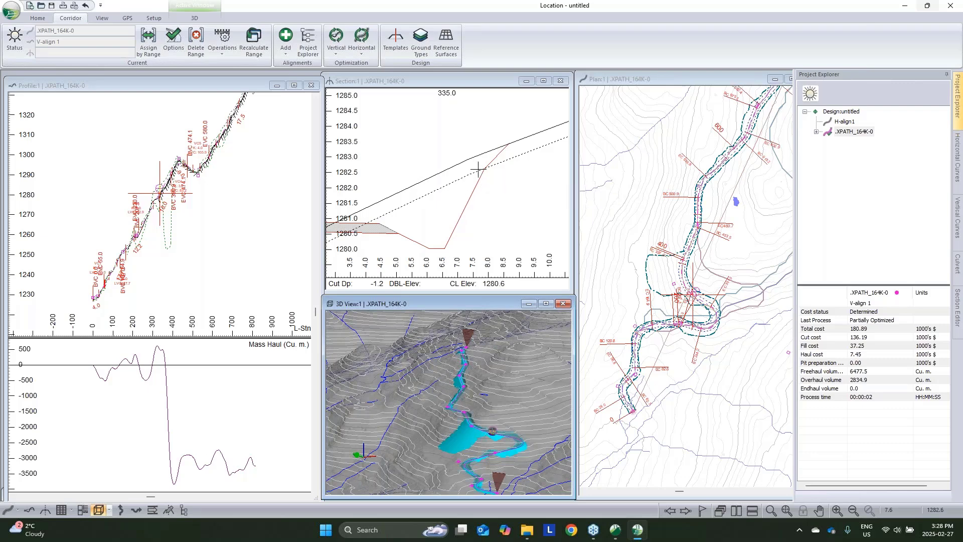
pyautogui.moveTo(464, 166)
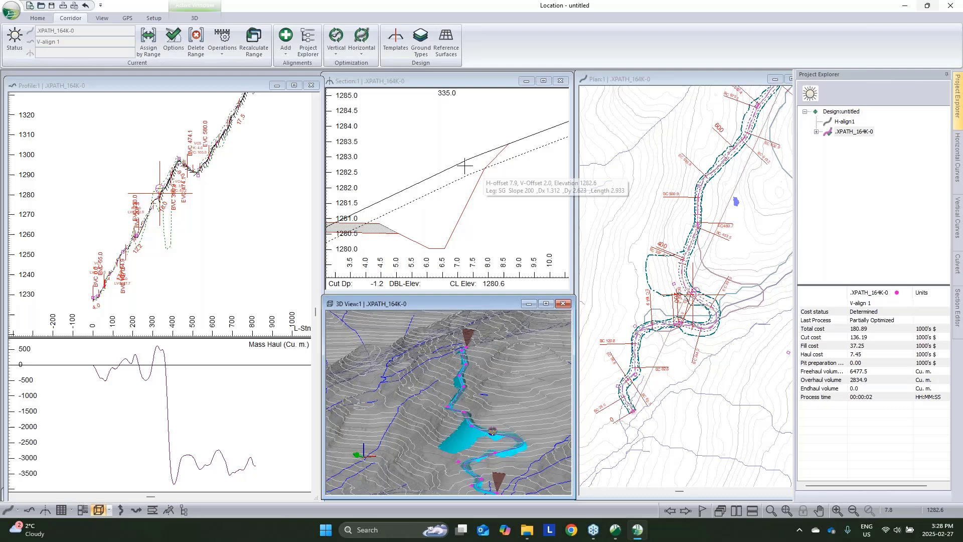
pyautogui.click(421, 40)
pyautogui.click(379, 215)
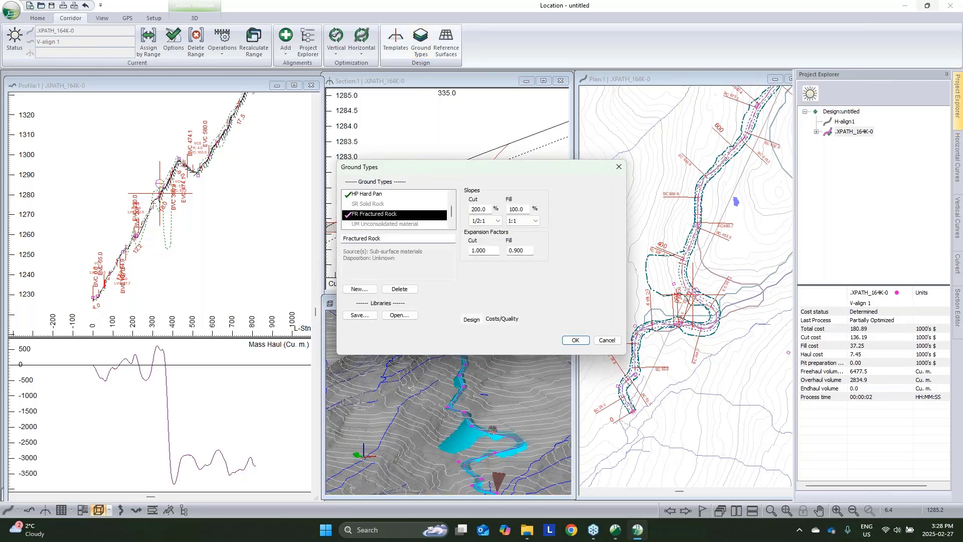
pyautogui.click(607, 340)
pyautogui.click(486, 168)
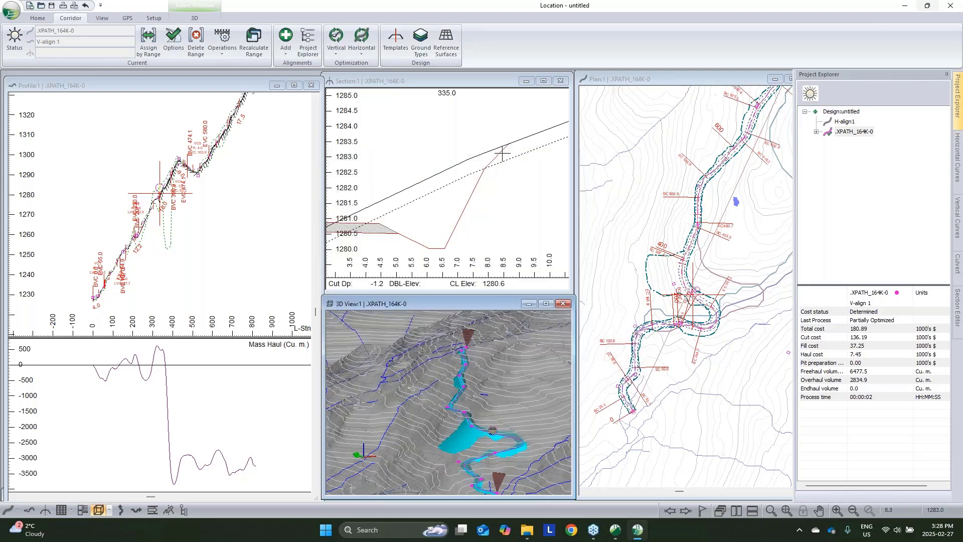
pyautogui.moveTo(510, 147)
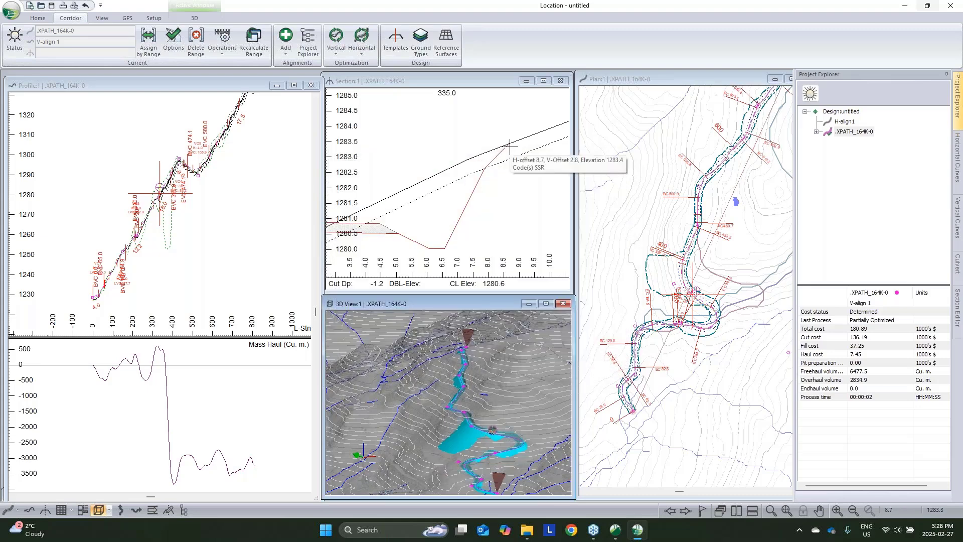
# - Check the Hard Pan cut and fill slopes and examine the fill side of the station 335 cross-section
pyautogui.click(421, 37)
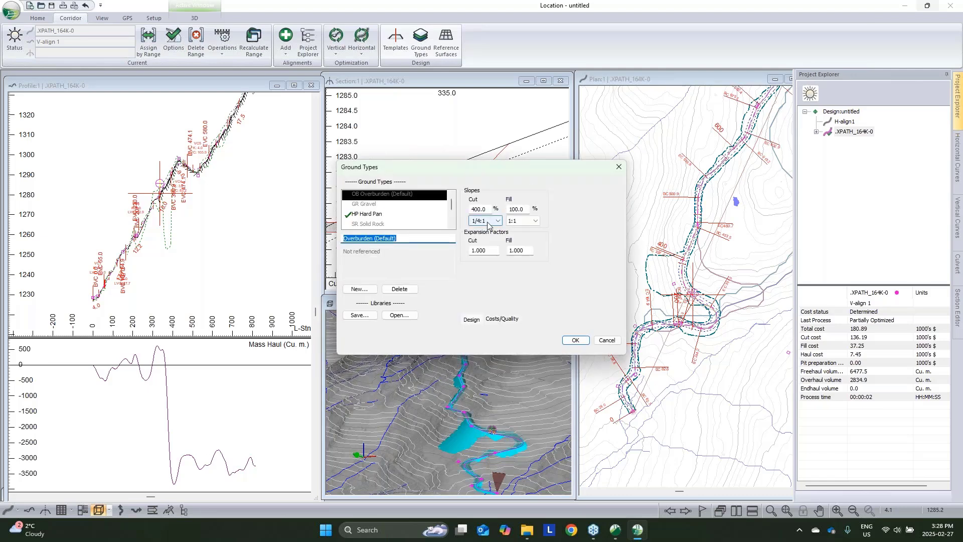
pyautogui.click(382, 214)
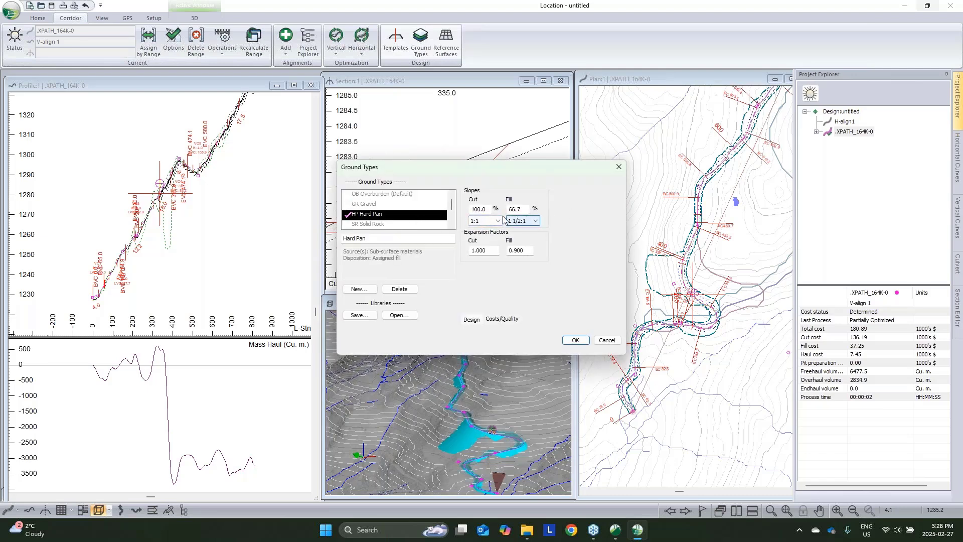
pyautogui.click(606, 341)
pyautogui.scroll(-3, 442, 229)
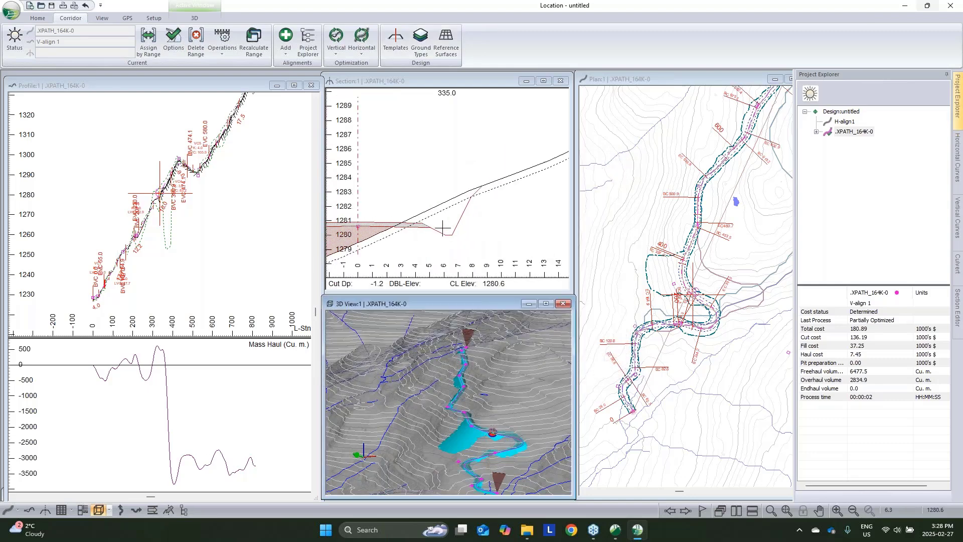
pyautogui.scroll(-2, 443, 229)
pyautogui.click(430, 205)
pyautogui.moveTo(462, 192)
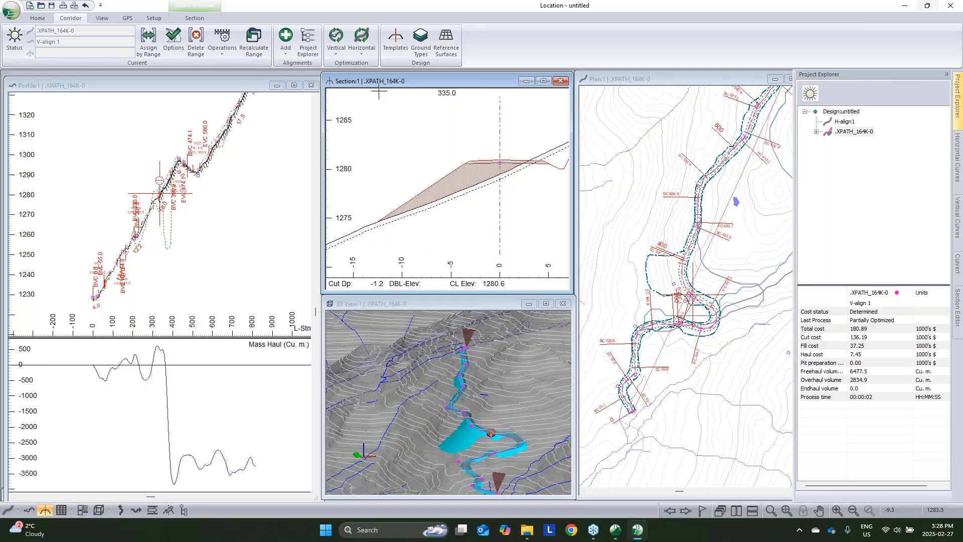
# - Review the corridor's assigned subgrade fill material and the Hard Pan fill slope without changing them
pyautogui.click(150, 43)
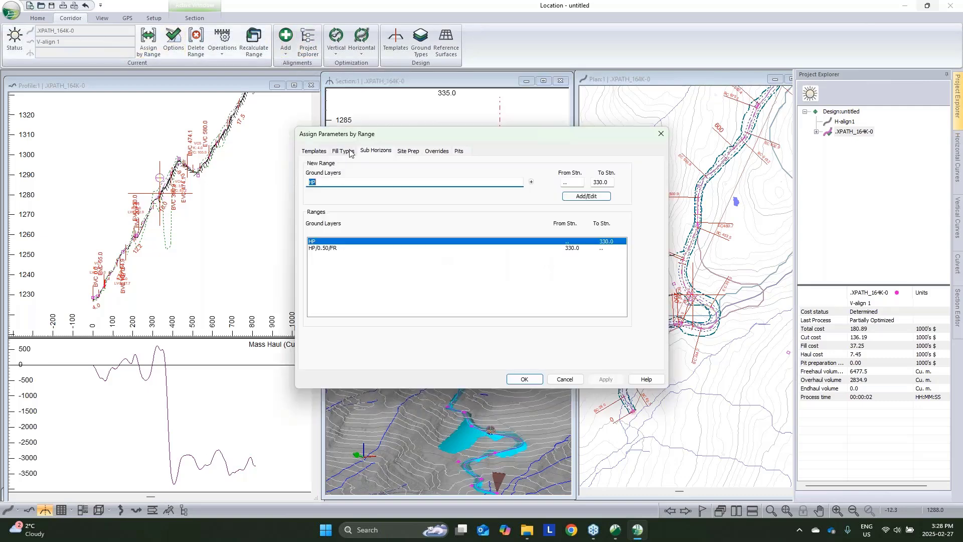
pyautogui.click(344, 151)
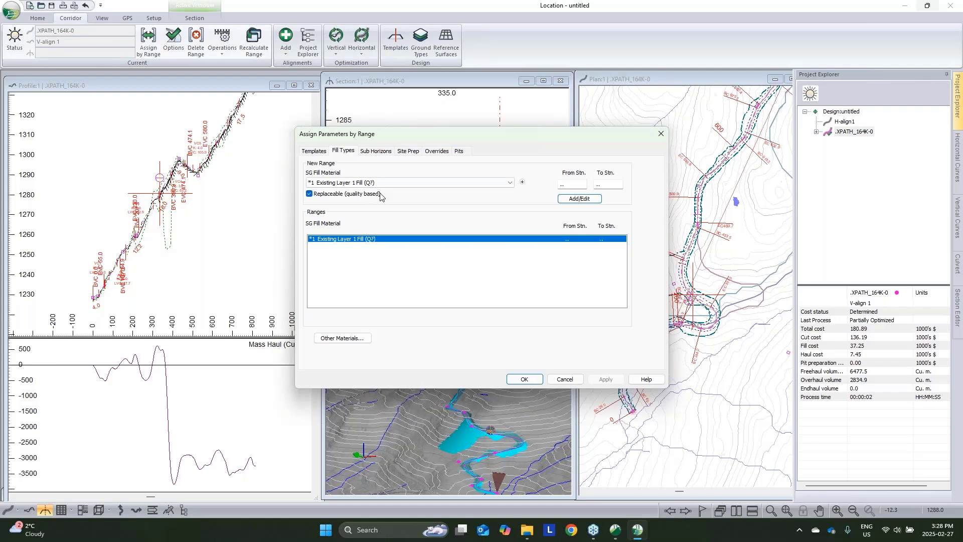
pyautogui.click(564, 379)
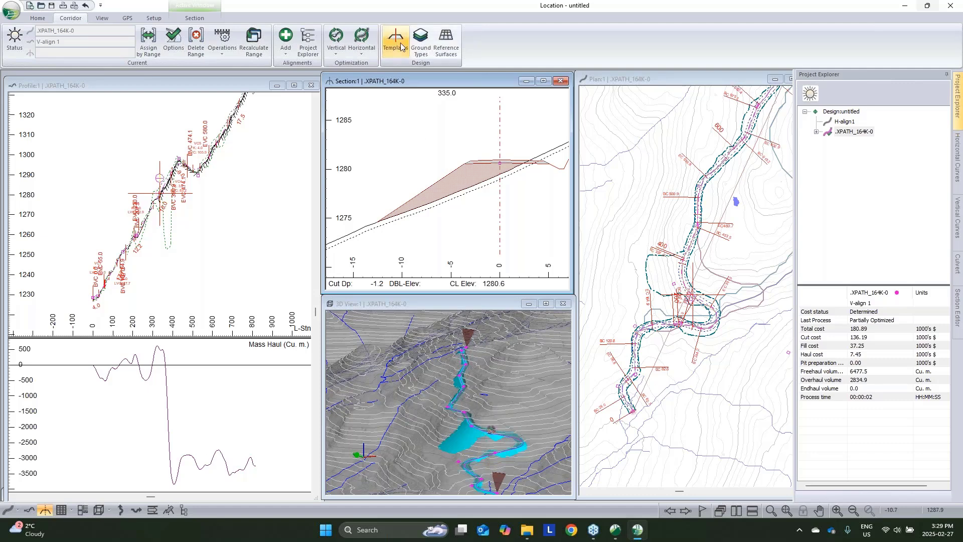
pyautogui.click(420, 42)
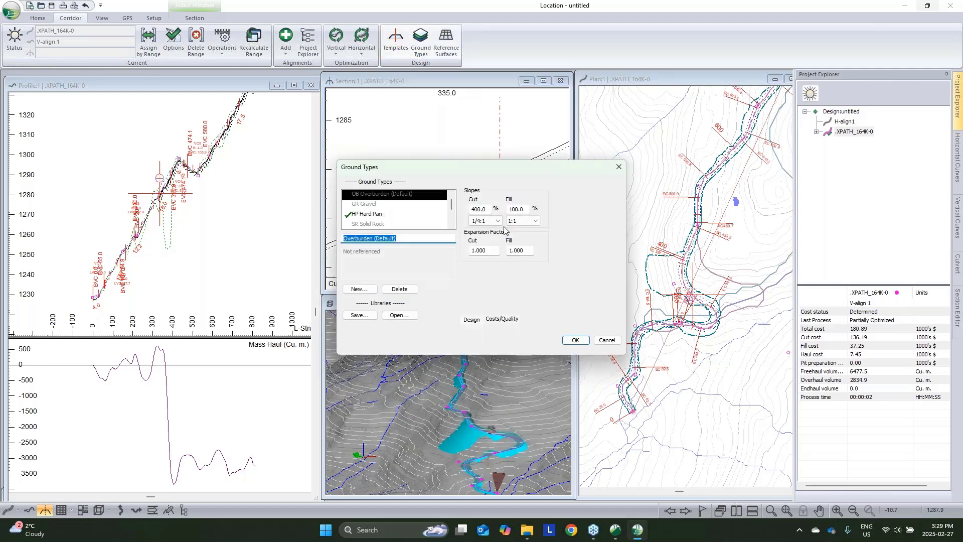
pyautogui.click(375, 214)
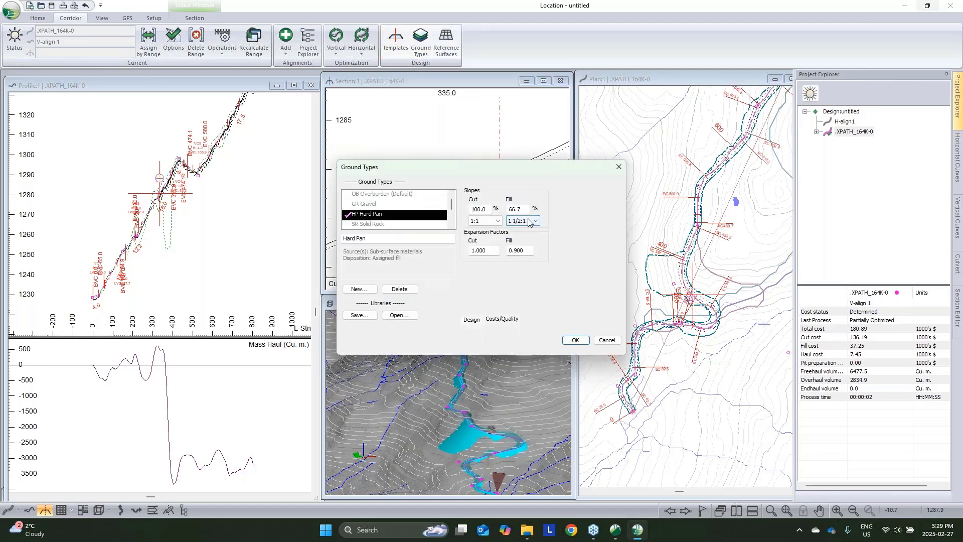
pyautogui.click(607, 340)
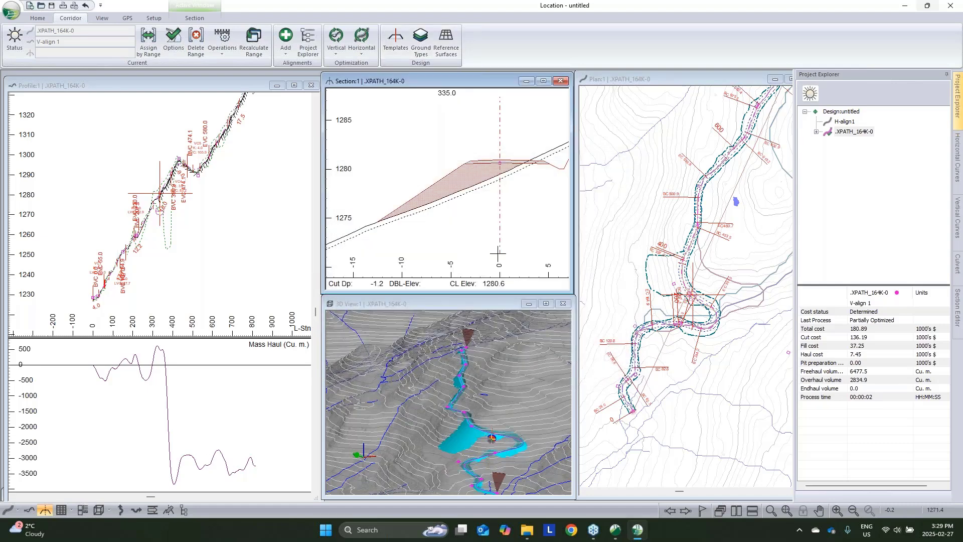
# - Make station 375 current in the plan view and examine its long fill slope in cross-section
pyautogui.scroll(1, 688, 295)
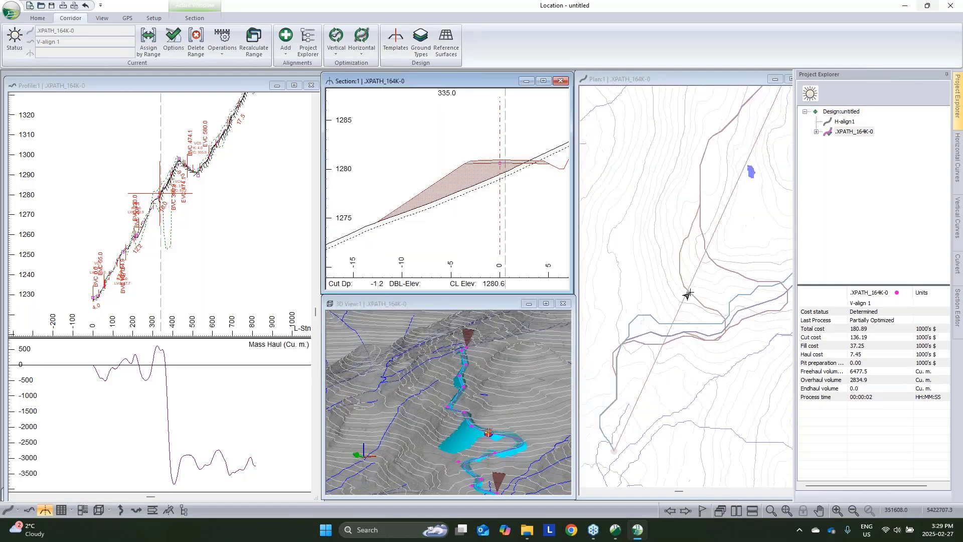
pyautogui.scroll(1, 688, 295)
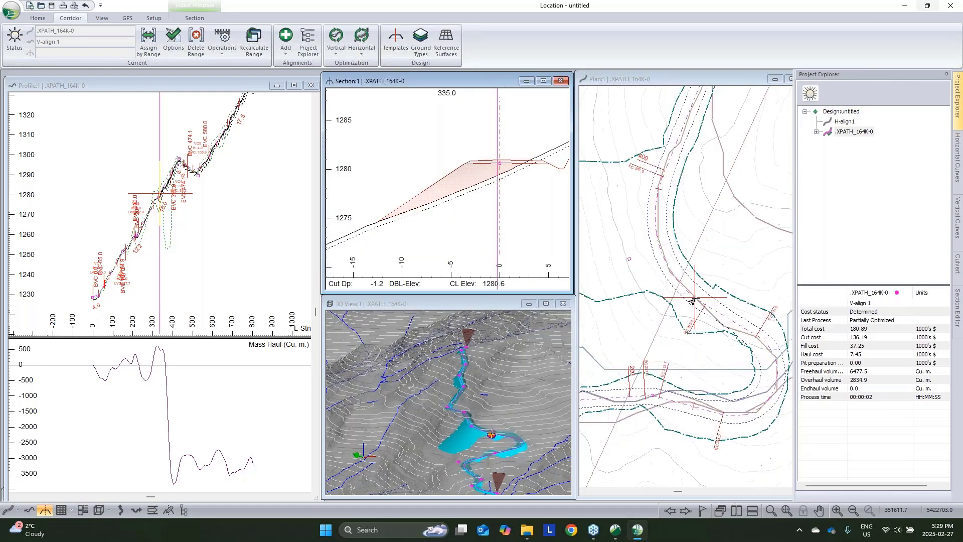
pyautogui.click(646, 223)
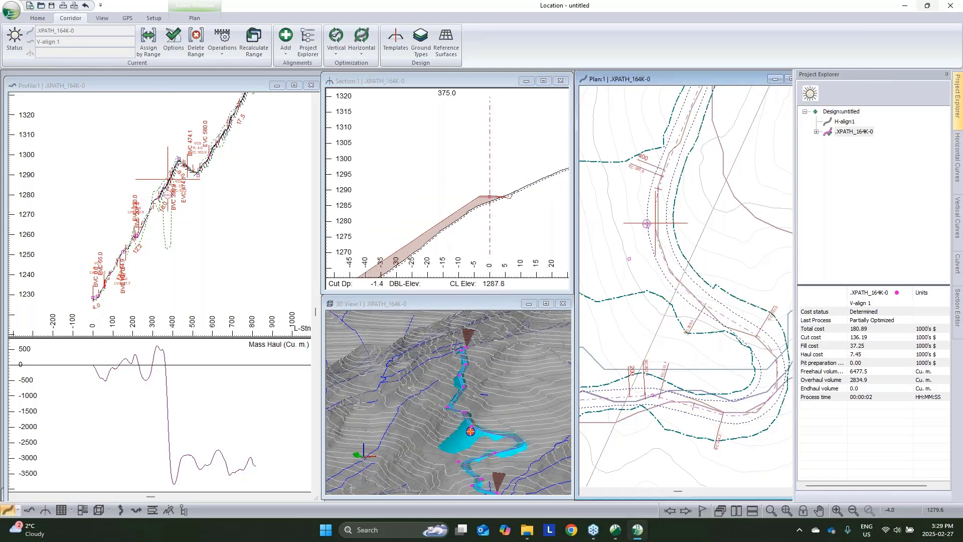
pyautogui.click(486, 179)
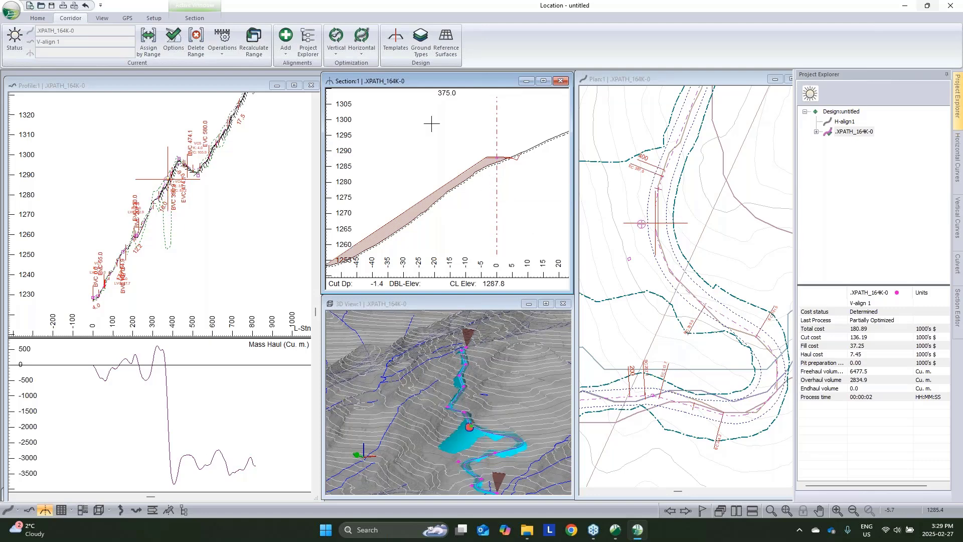
# - Preview the Wall Left template at station 375, expand its components, and compare it with the Resource Low Volume template
pyautogui.click(403, 50)
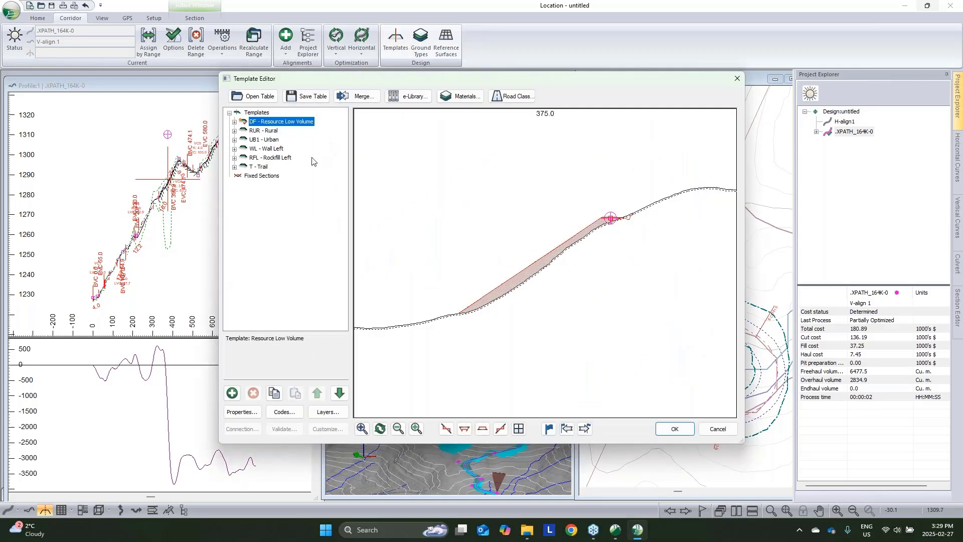
pyautogui.click(261, 149)
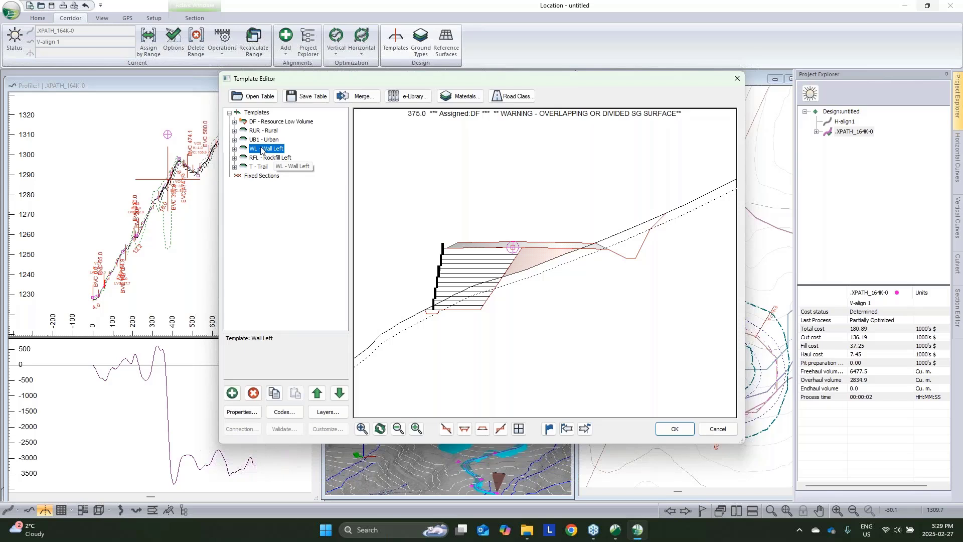
pyautogui.click(234, 149)
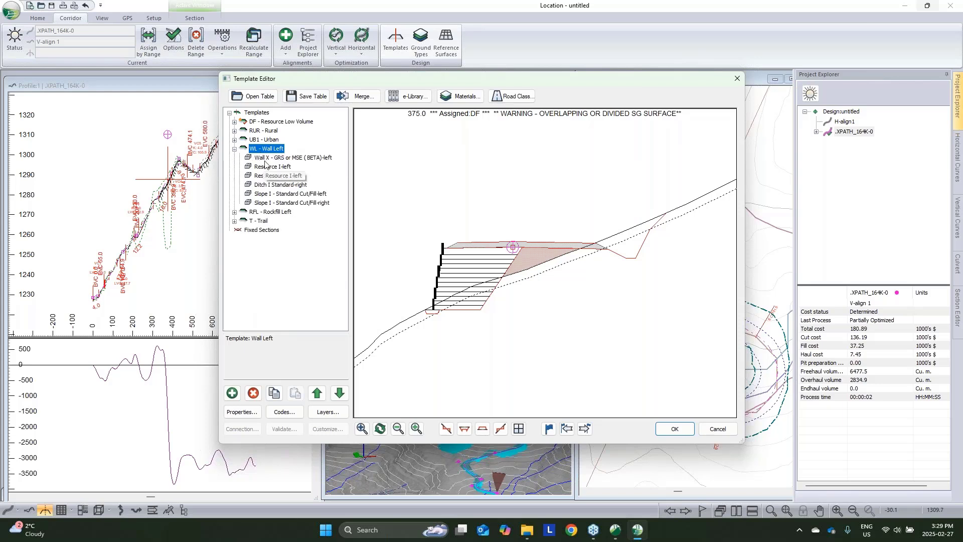
pyautogui.press('Up')
pyautogui.press('Up')
pyautogui.press('Up')
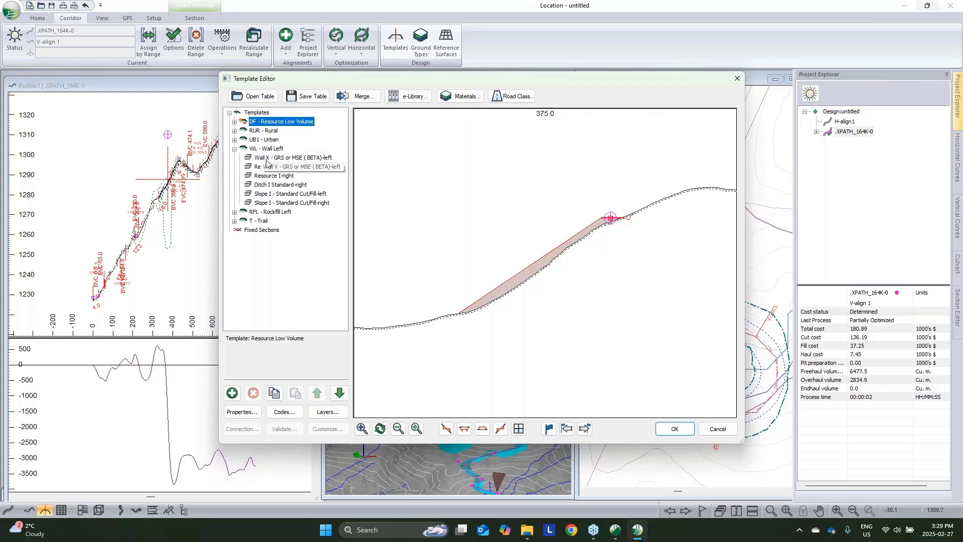
# - Select the Wall Left template's GRS or MSE wall and shift the section slightly downhill in the preview to test the wall
pyautogui.click(266, 159)
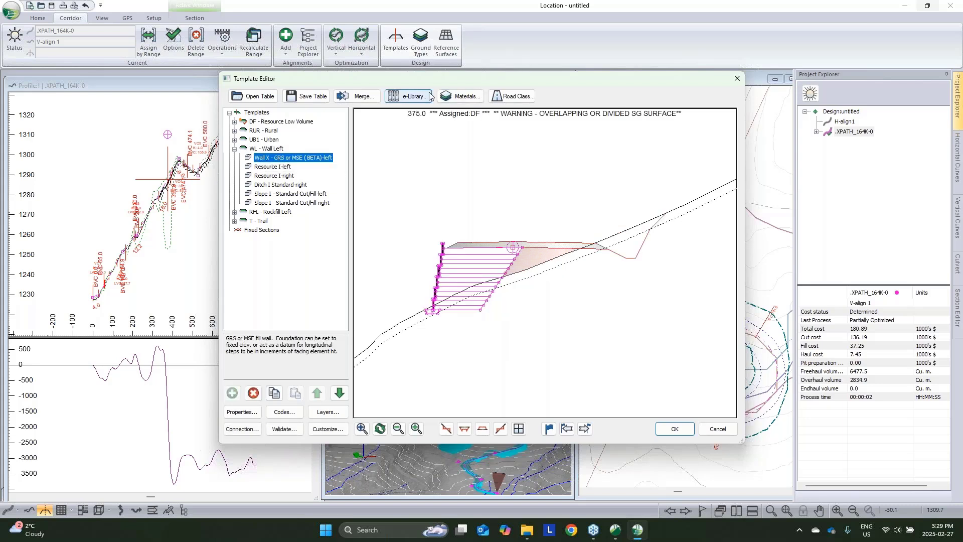
pyautogui.moveTo(498, 256)
pyautogui.mouseDown()
pyautogui.moveTo(503, 243)
pyautogui.moveTo(494, 262)
pyautogui.mouseUp()
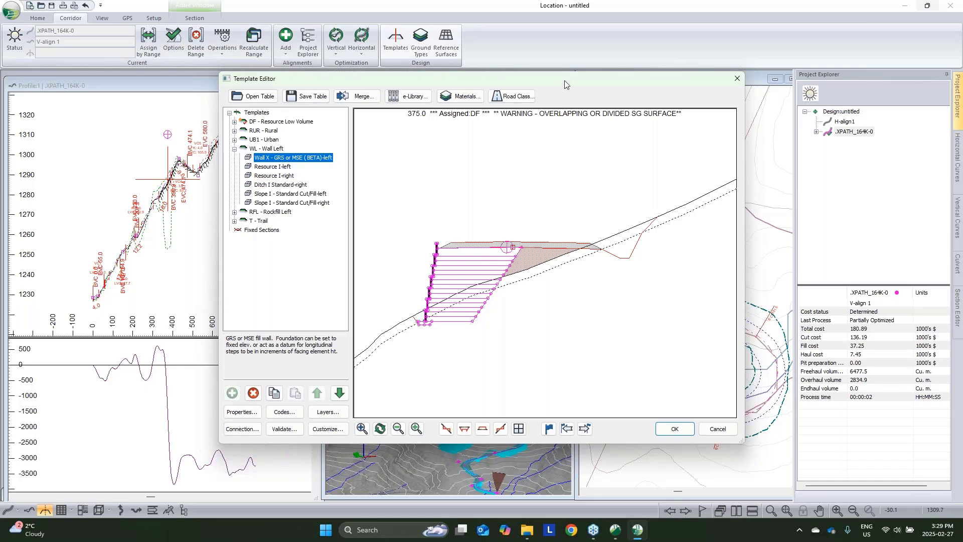
pyautogui.moveTo(564, 80); pyautogui.dragTo(593, 129)
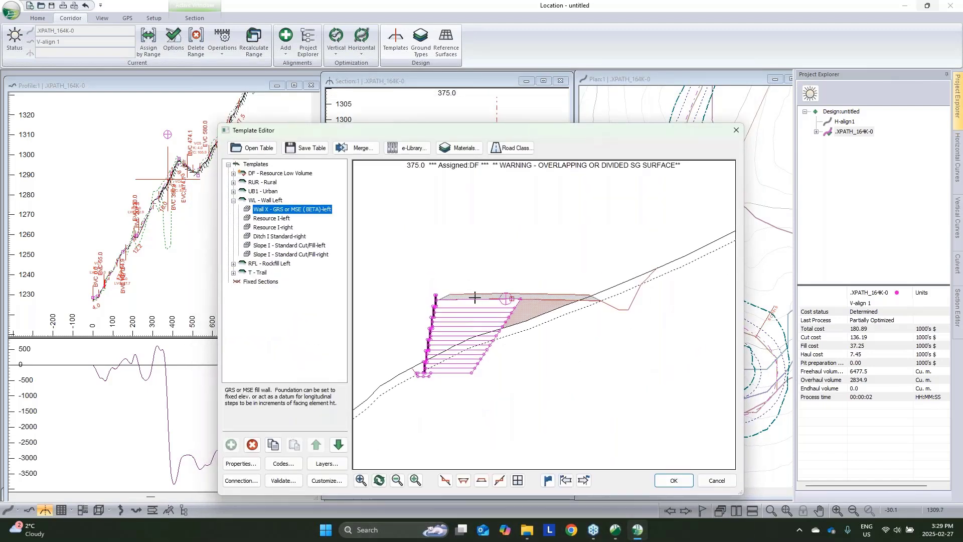
# - Preview the Rockfill Left template at station 375 and compare its fill with the Resource Low Volume template
pyautogui.click(271, 263)
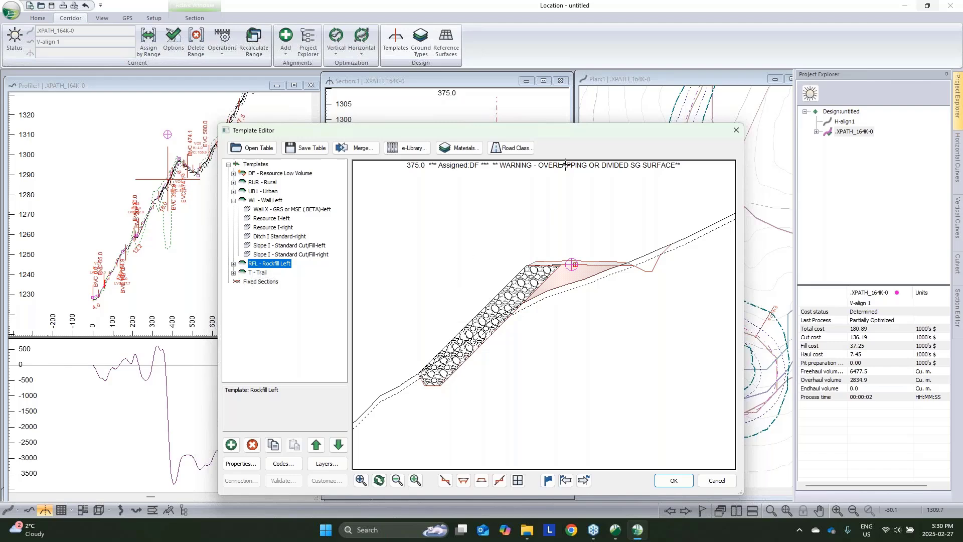
pyautogui.moveTo(558, 125); pyautogui.dragTo(522, 96)
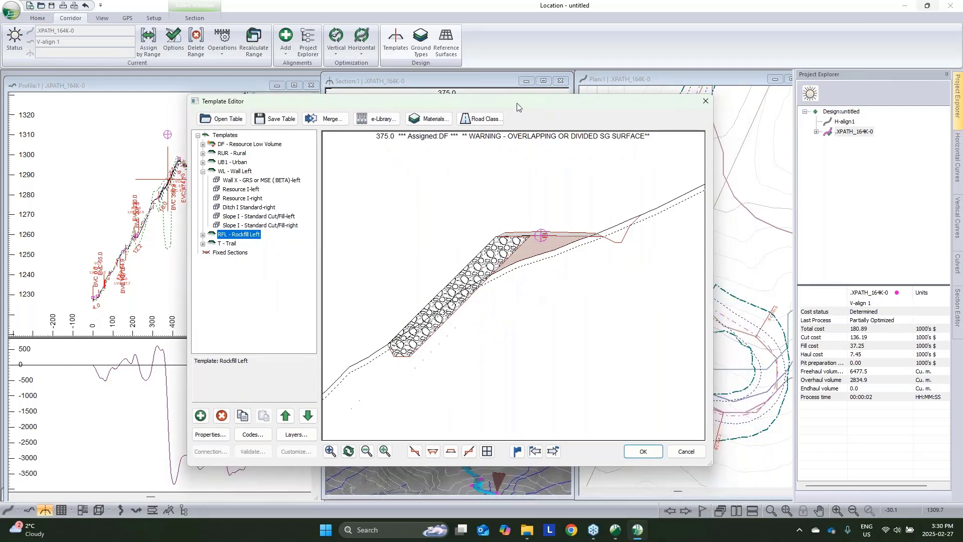
pyautogui.click(245, 143)
pyautogui.moveTo(580, 221)
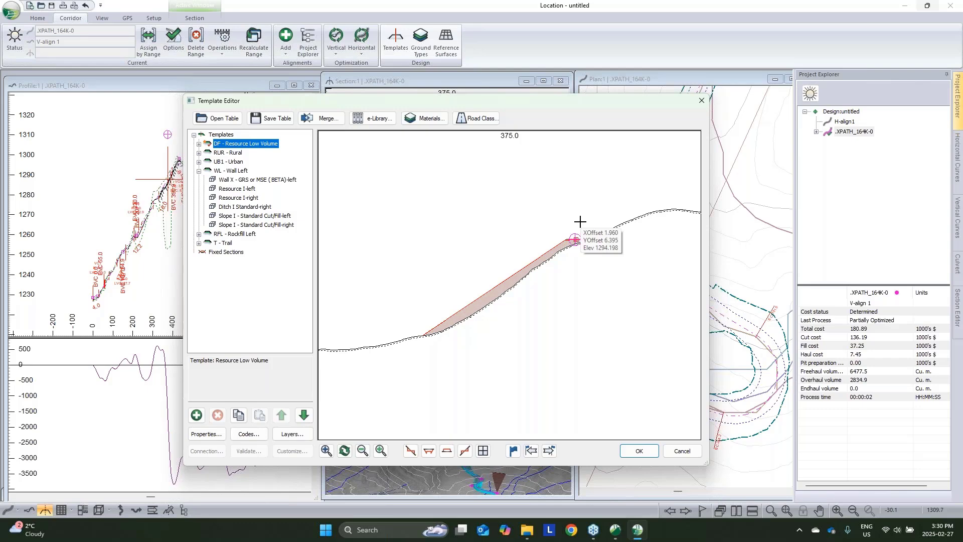
pyautogui.scroll(3, 588, 243)
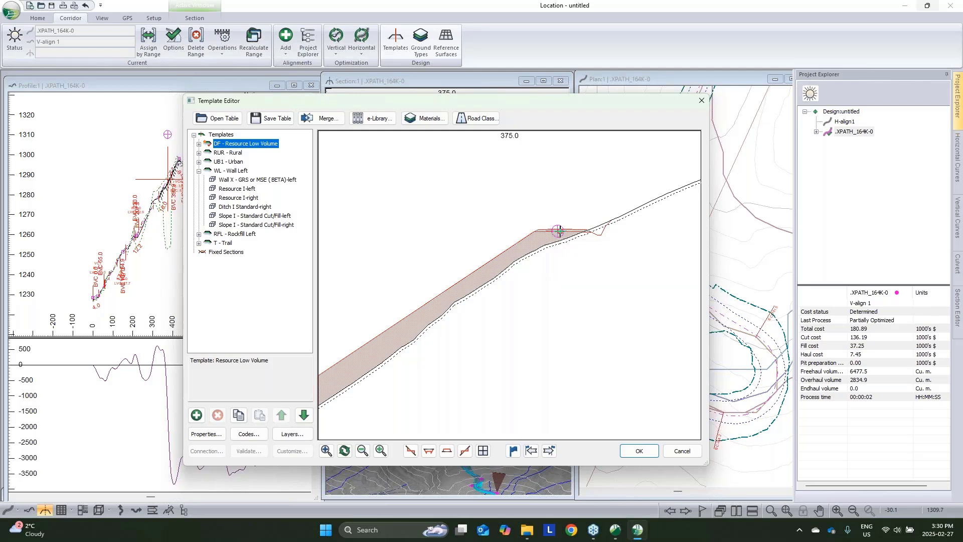
# - Shift the Resource Low Volume section down into the slope and further uphill in the preview to test how the long fill changes
pyautogui.moveTo(559, 229); pyautogui.dragTo(557, 251)
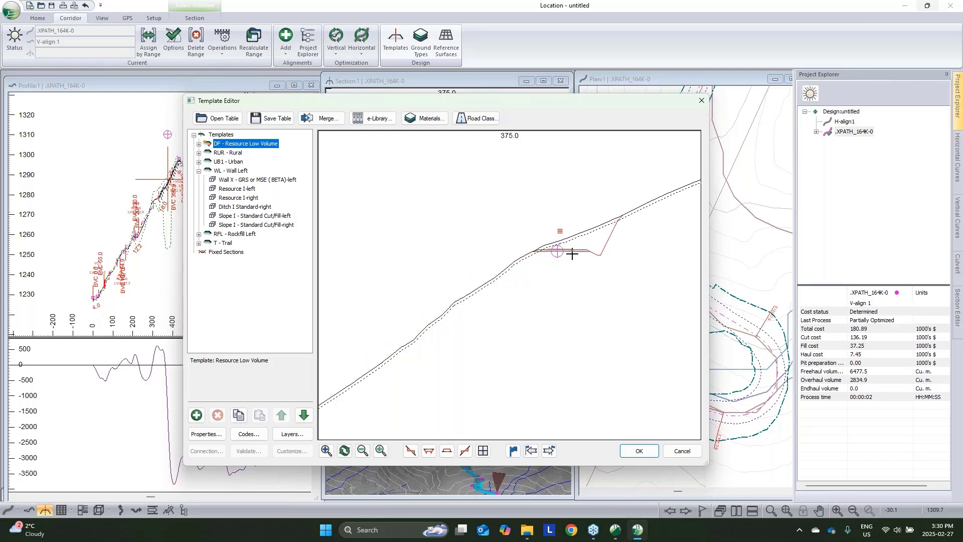
pyautogui.moveTo(571, 254)
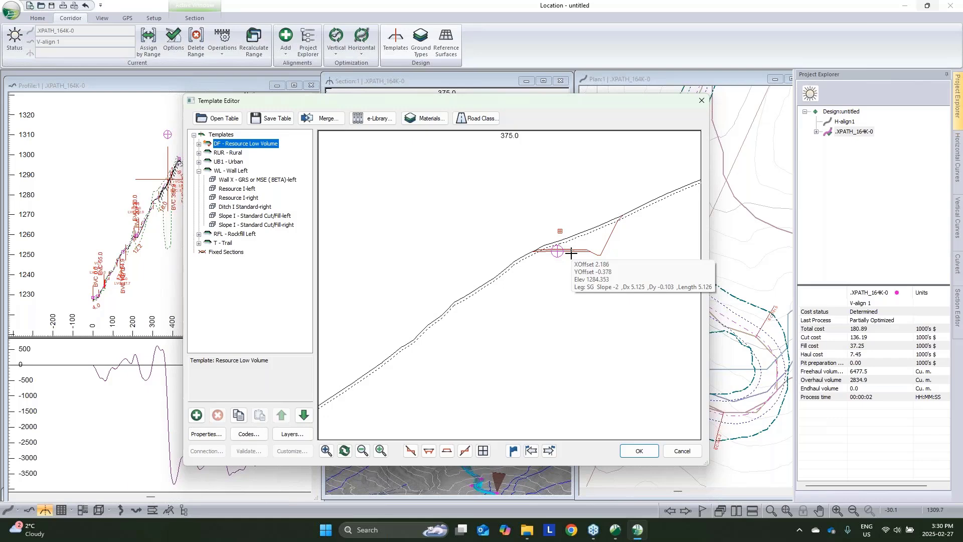
pyautogui.moveTo(558, 251)
pyautogui.mouseDown()
pyautogui.moveTo(564, 230)
pyautogui.moveTo(618, 226)
pyautogui.moveTo(590, 229)
pyautogui.mouseUp()
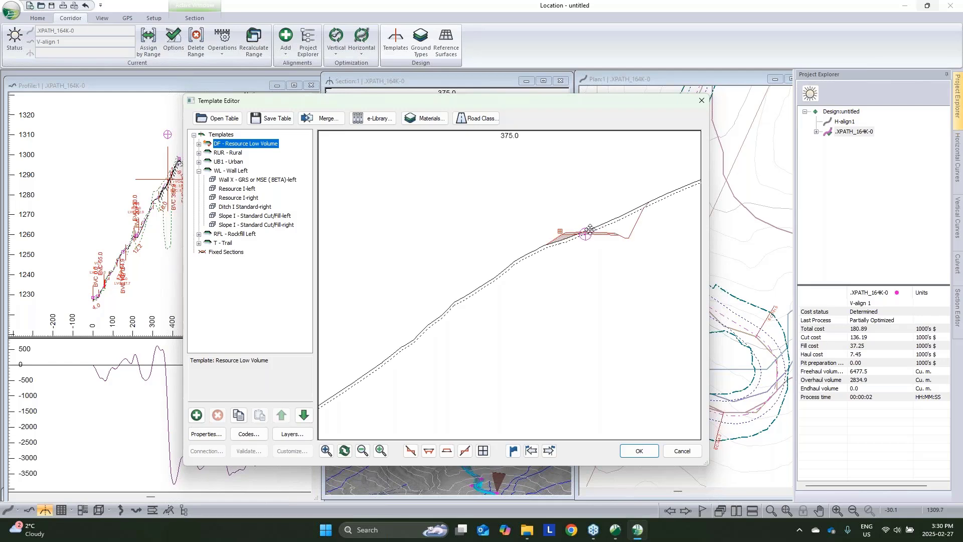
# - Close the Template Editor without applying any changes
pyautogui.moveTo(583, 227)
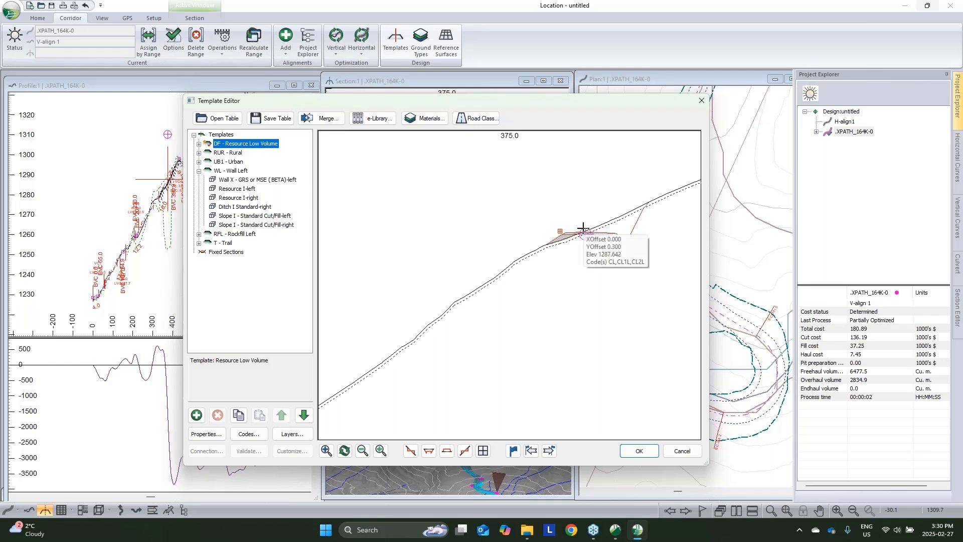
pyautogui.click(682, 450)
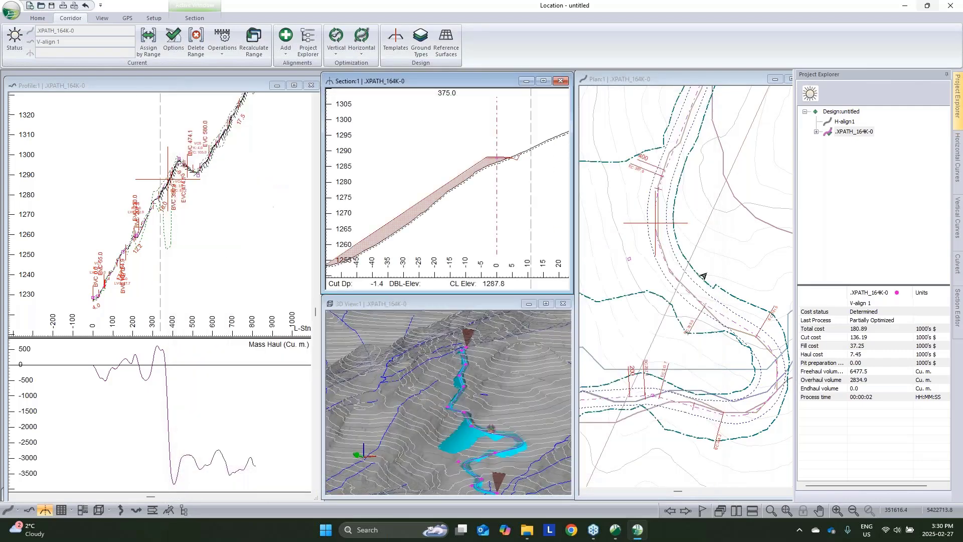
# - Try moving the horizontal intersection point of the curve near station 375 in plan, recalculating the road alignment
pyautogui.rightClick(674, 228)
pyautogui.click(695, 247)
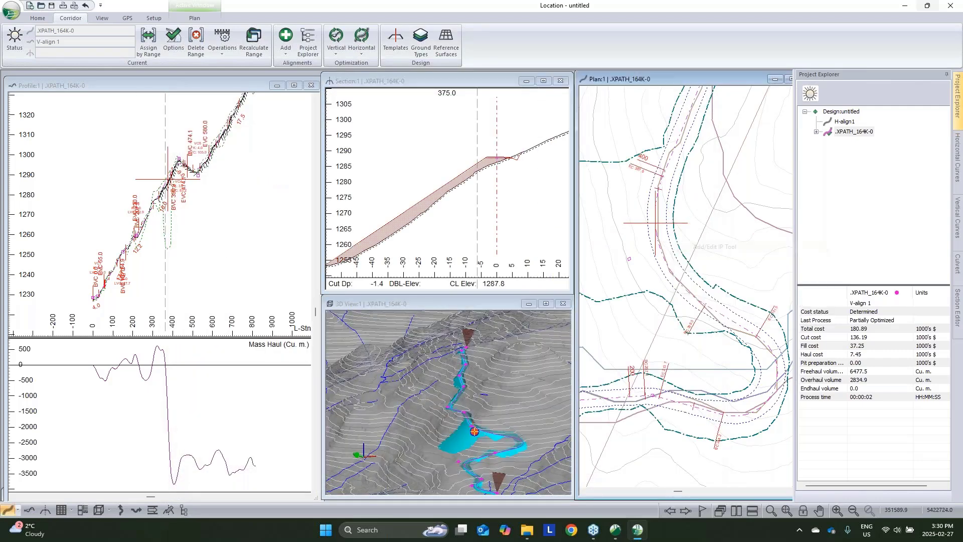
pyautogui.moveTo(629, 259); pyautogui.dragTo(684, 265, button='middle')
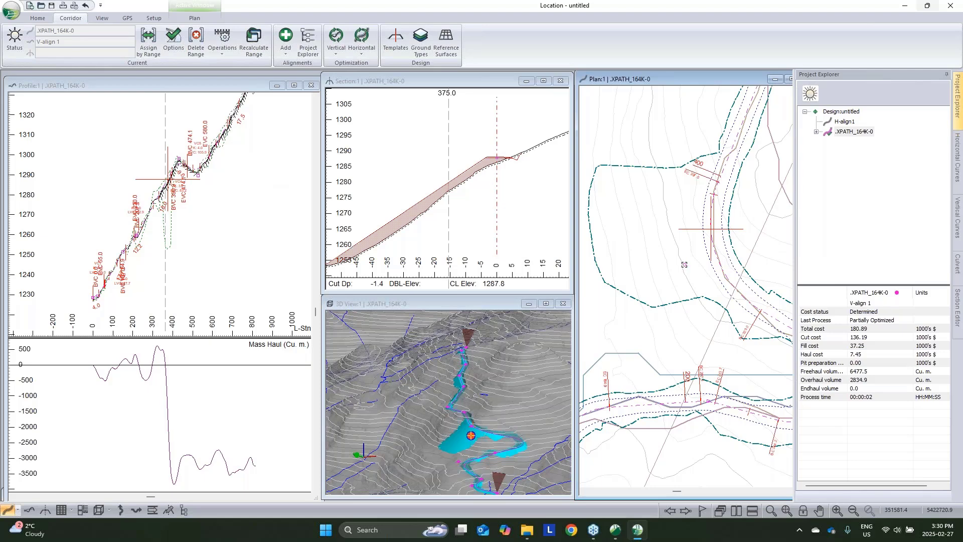
pyautogui.moveTo(684, 264); pyautogui.dragTo(705, 271)
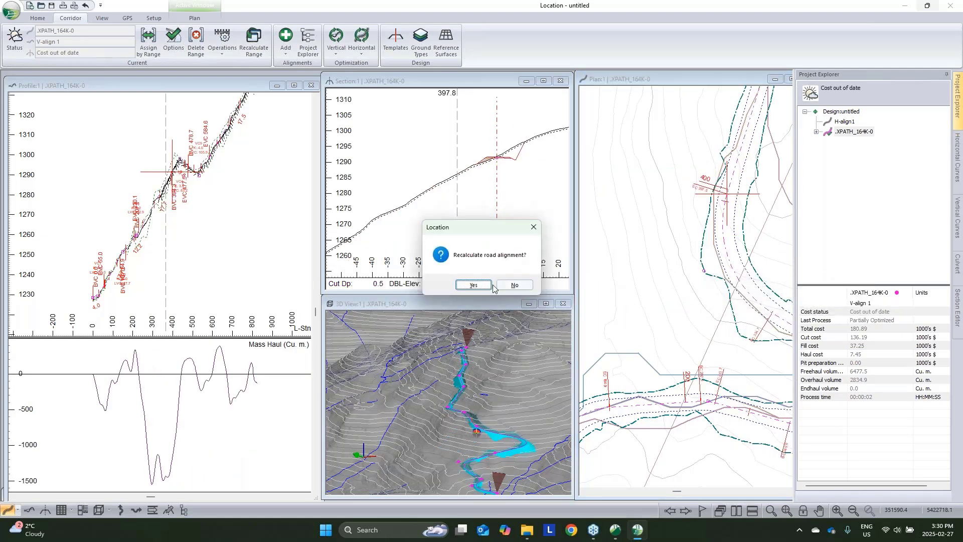
pyautogui.click(474, 284)
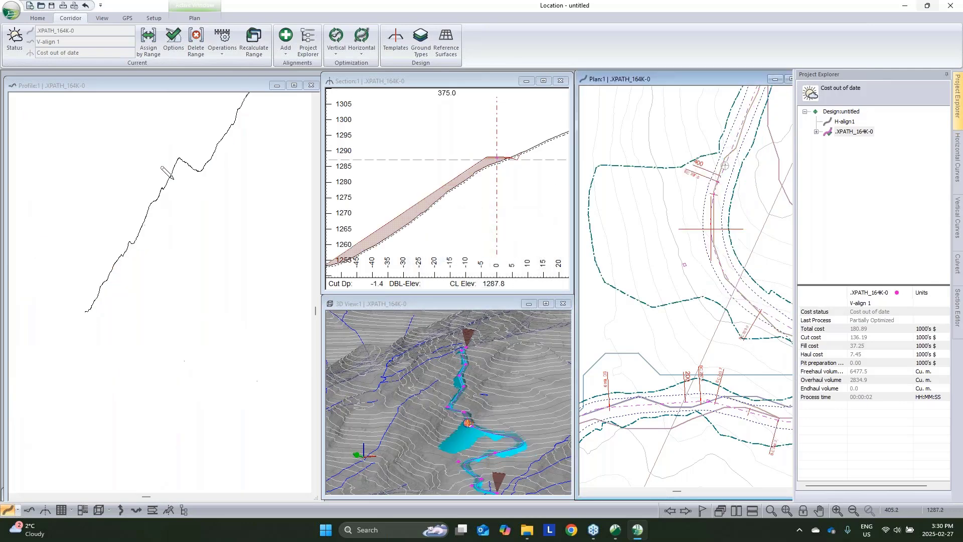
# - Try adjusting the vertical intersection point near the crest in the profile, recalculating the road alignment
pyautogui.click(176, 148)
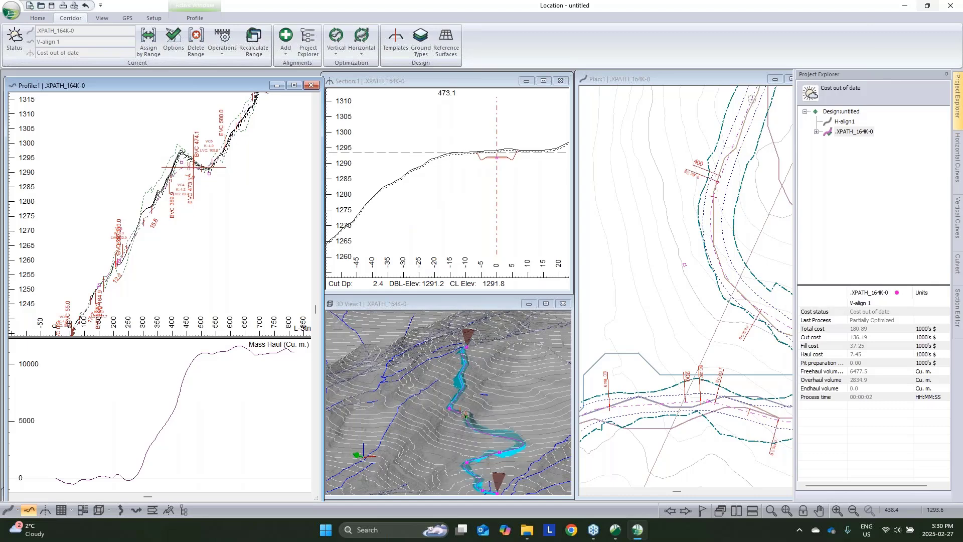
pyautogui.rightClick(196, 157)
pyautogui.click(234, 165)
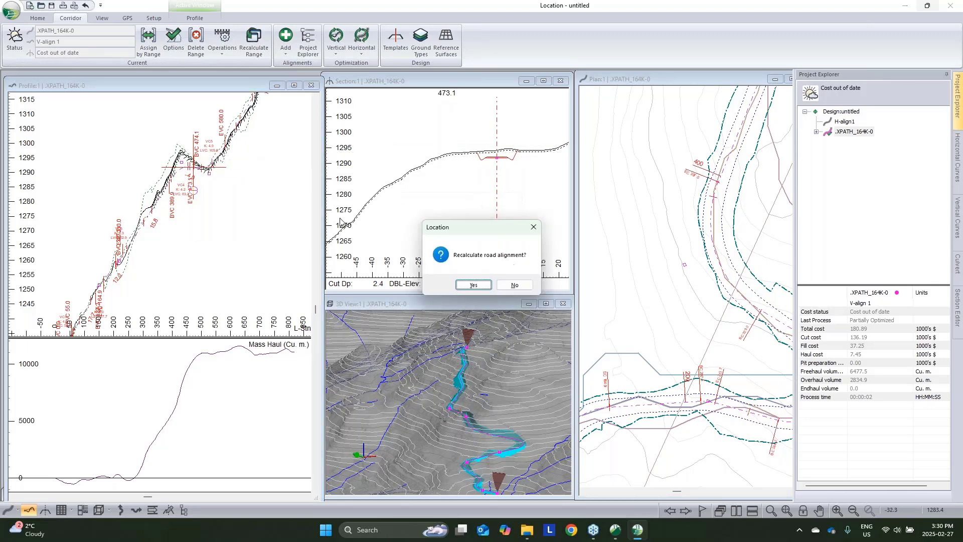
pyautogui.press('Return')
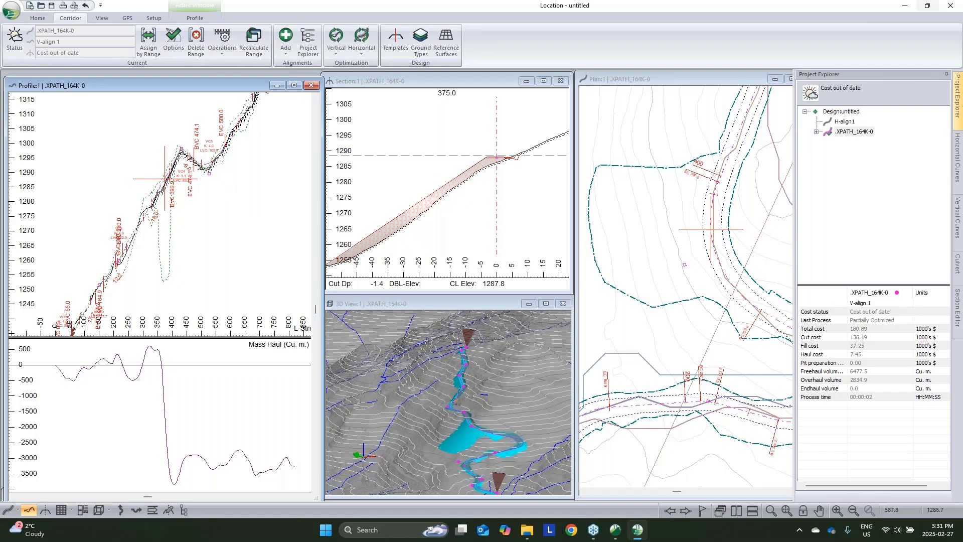
# - Expand the .XPATH_164K-0 alignment in the project tree to reach its vertical alignment
pyautogui.click(815, 131)
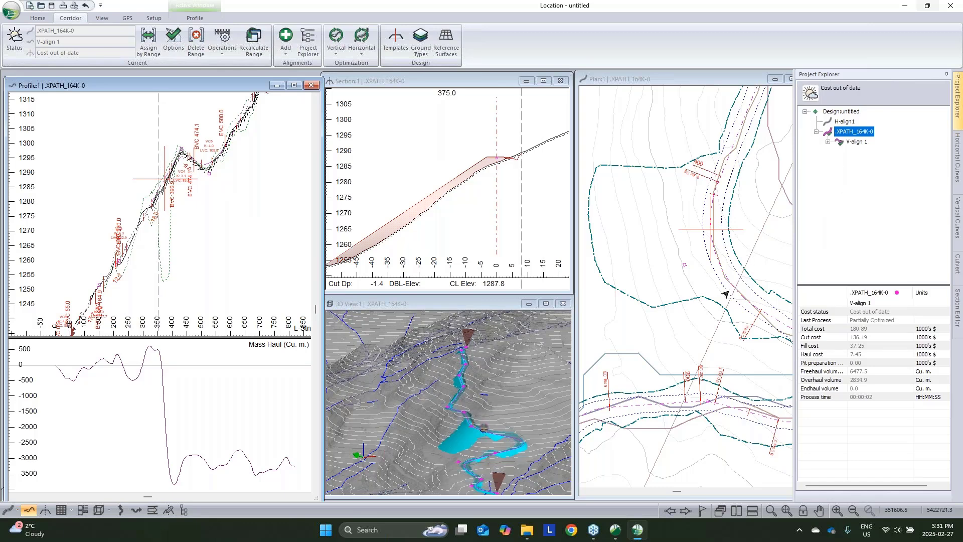
pyautogui.click(750, 256)
pyautogui.scroll(-2, 750, 281)
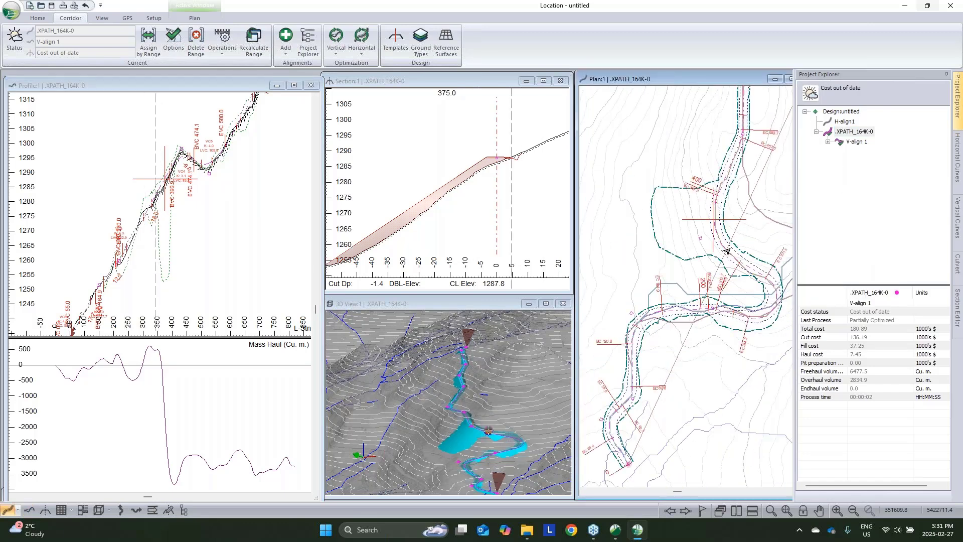
pyautogui.moveTo(465, 404)
# - Try to make the Full Bench constraint of V-align 1 active from station 355 to 390
pyautogui.rightClick(855, 144)
pyautogui.click(875, 163)
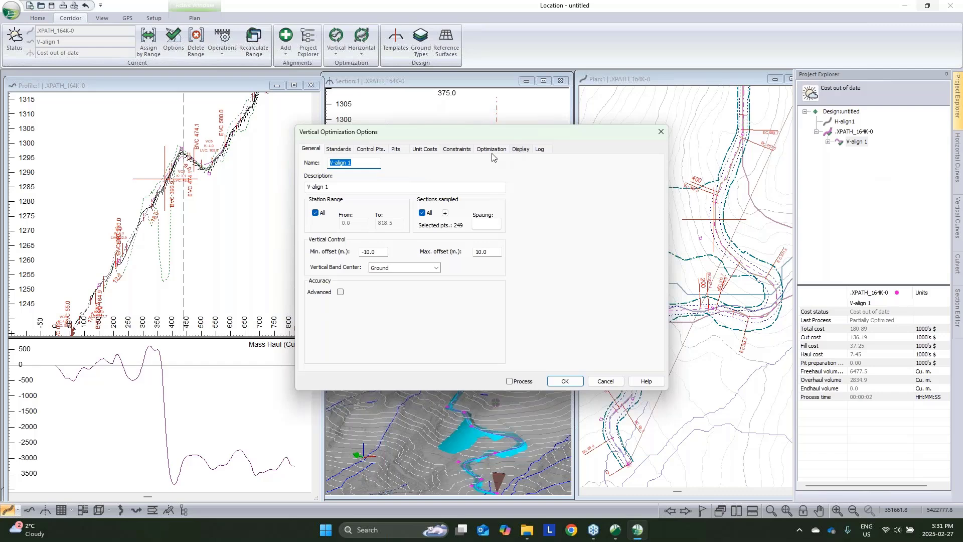
pyautogui.click(465, 151)
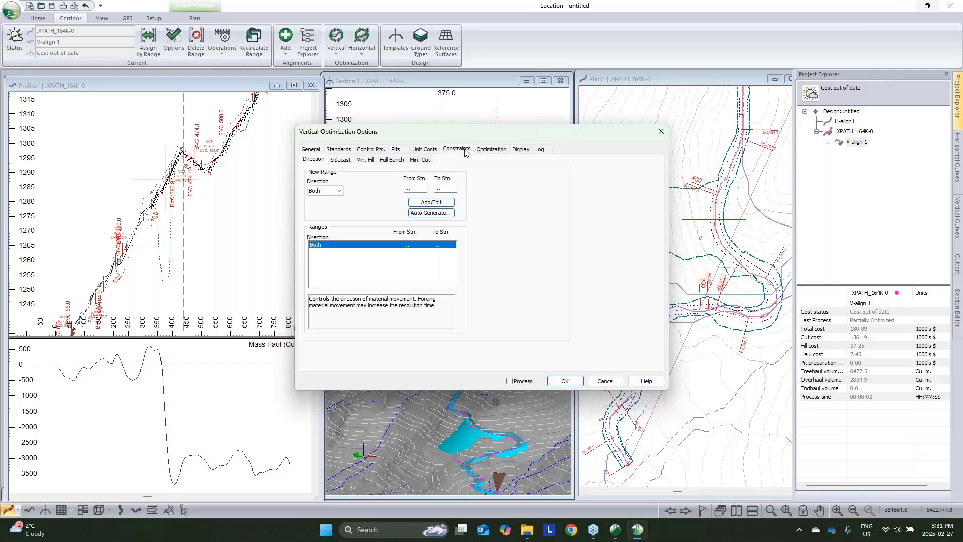
pyautogui.click(391, 160)
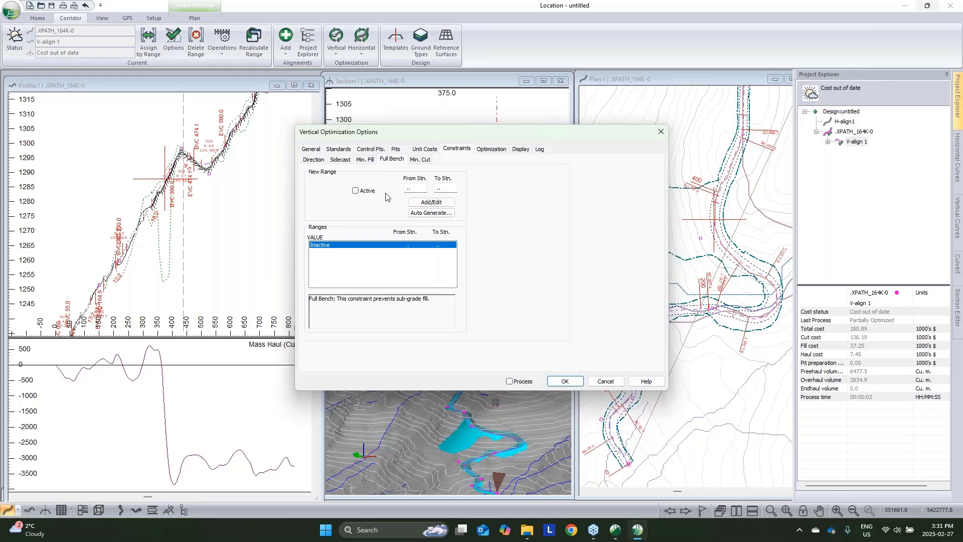
pyautogui.click(356, 191)
pyautogui.click(417, 188)
pyautogui.click(445, 188)
pyautogui.write('390')
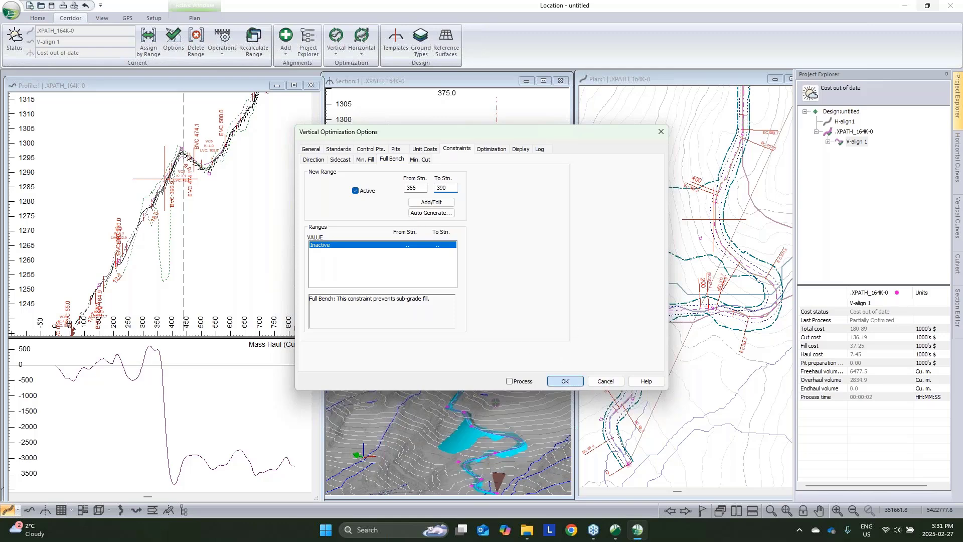
pyautogui.click(564, 381)
pyautogui.rightClick(859, 141)
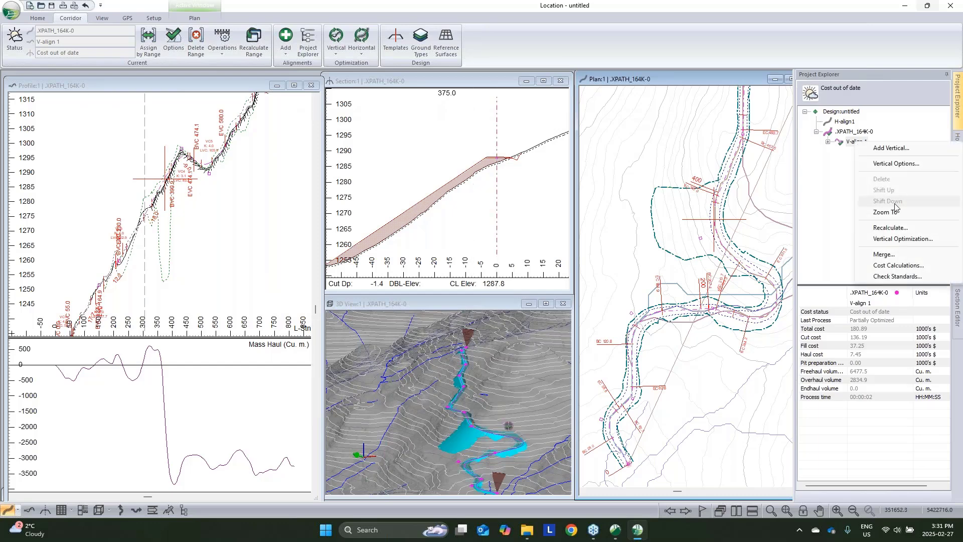
pyautogui.click(898, 238)
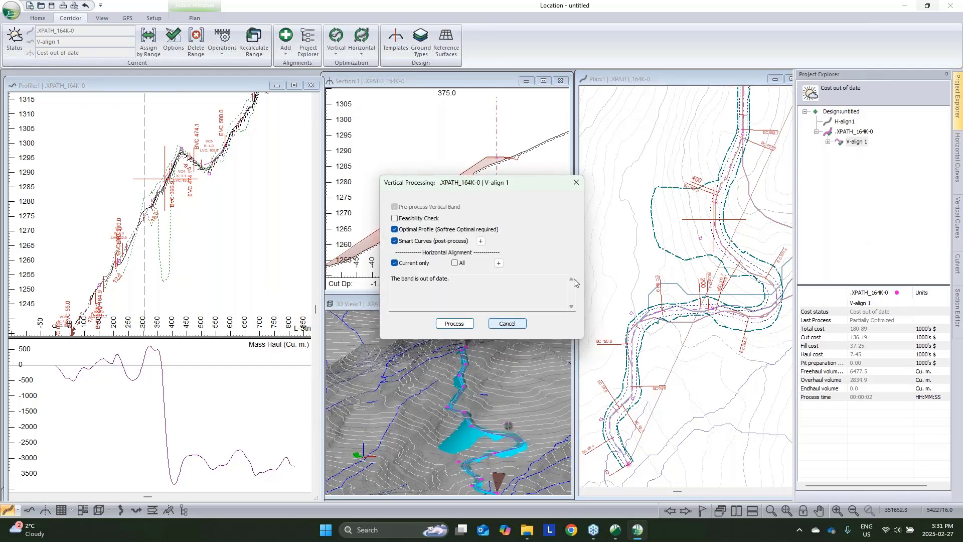
pyautogui.click(506, 326)
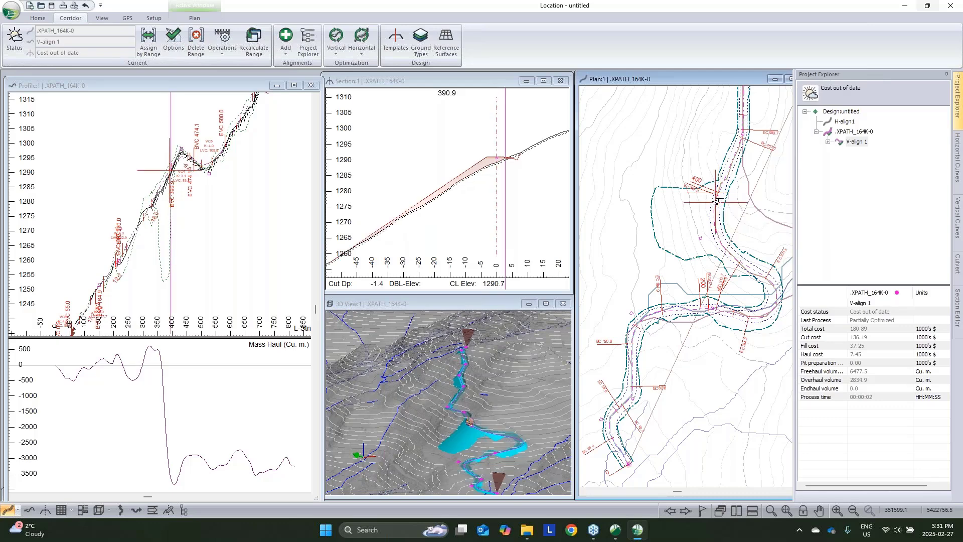
# - Add an active Full Bench constraint range from station 355 to 405 in the vertical optimization options of V-align 1
pyautogui.rightClick(856, 141)
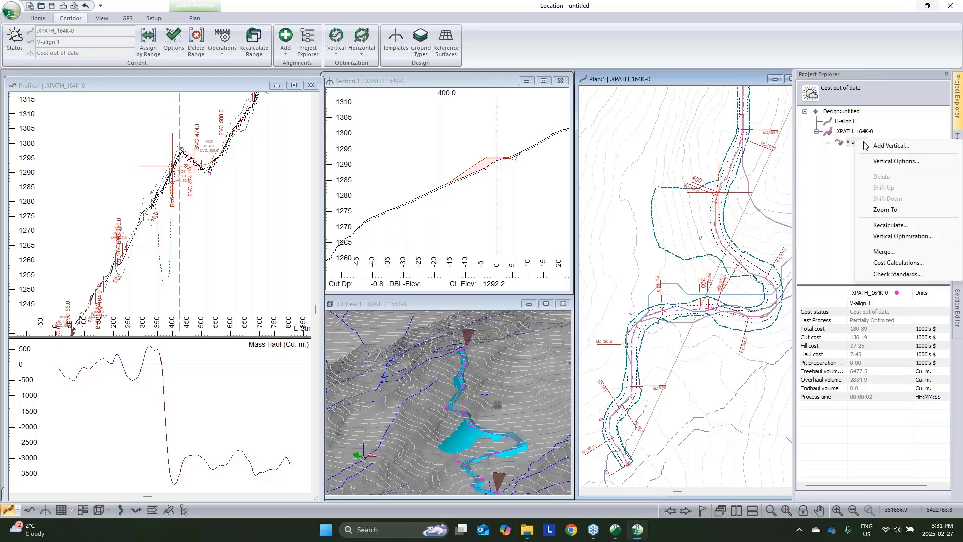
pyautogui.click(885, 161)
pyautogui.click(457, 148)
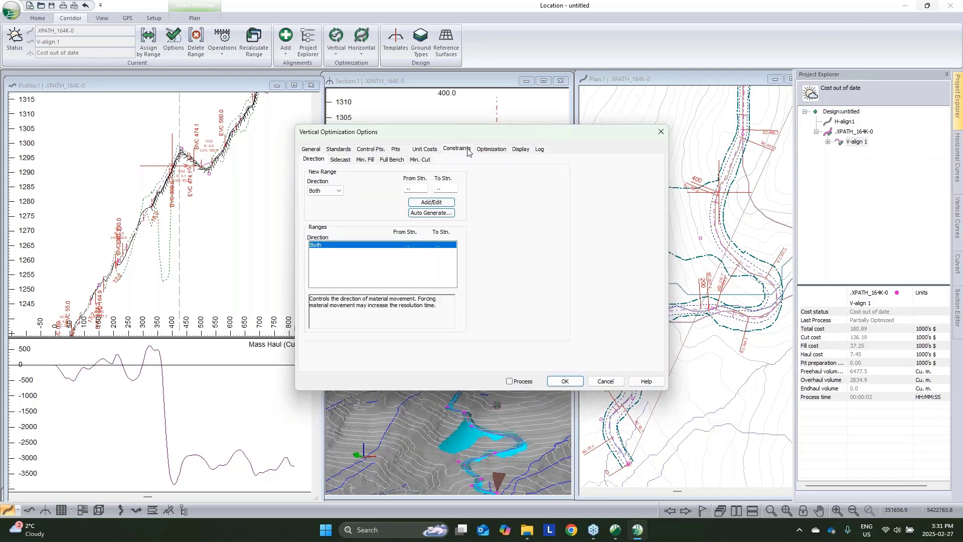
pyautogui.click(390, 159)
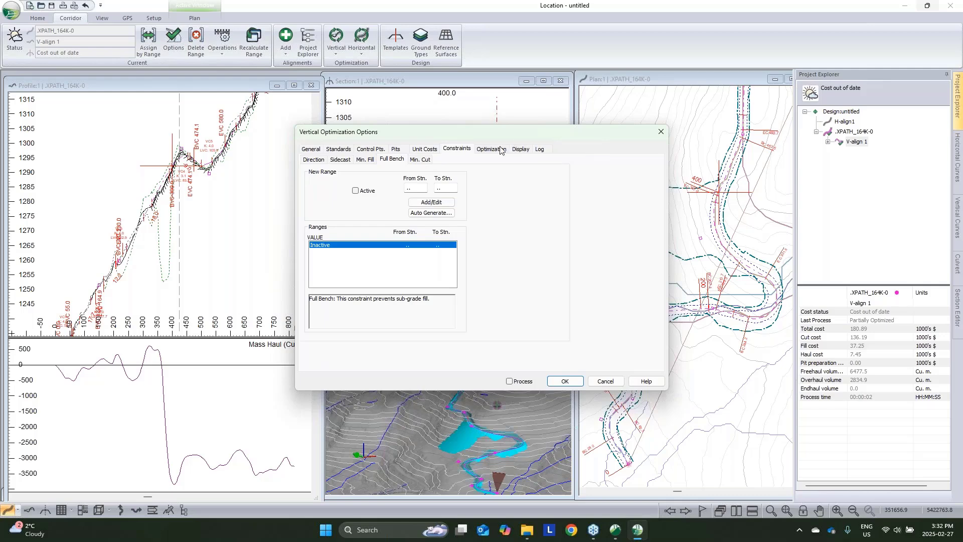
pyautogui.doubleClick(416, 187)
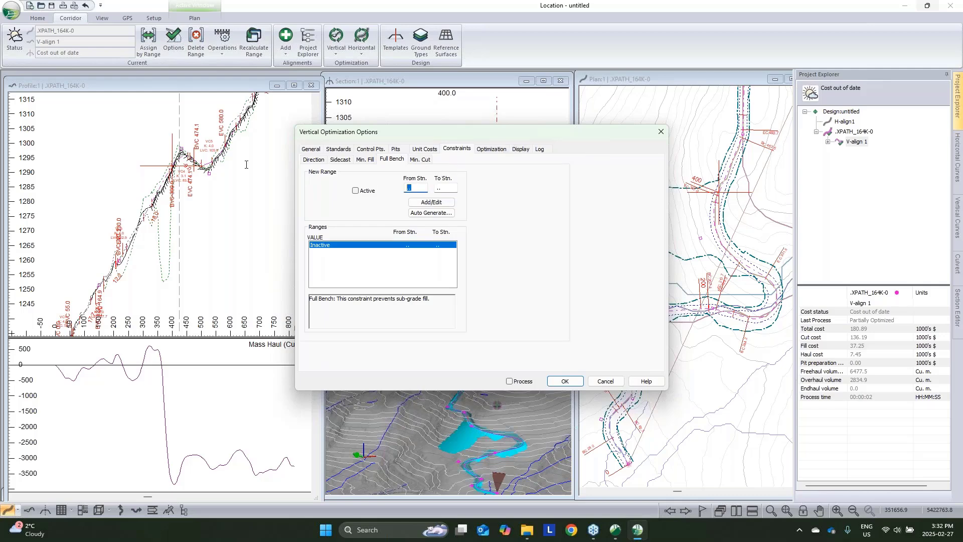
pyautogui.click(356, 191)
pyautogui.hotkey('ctrl', 'a')
pyautogui.write('3')
pyautogui.write('3')
pyautogui.write('40')
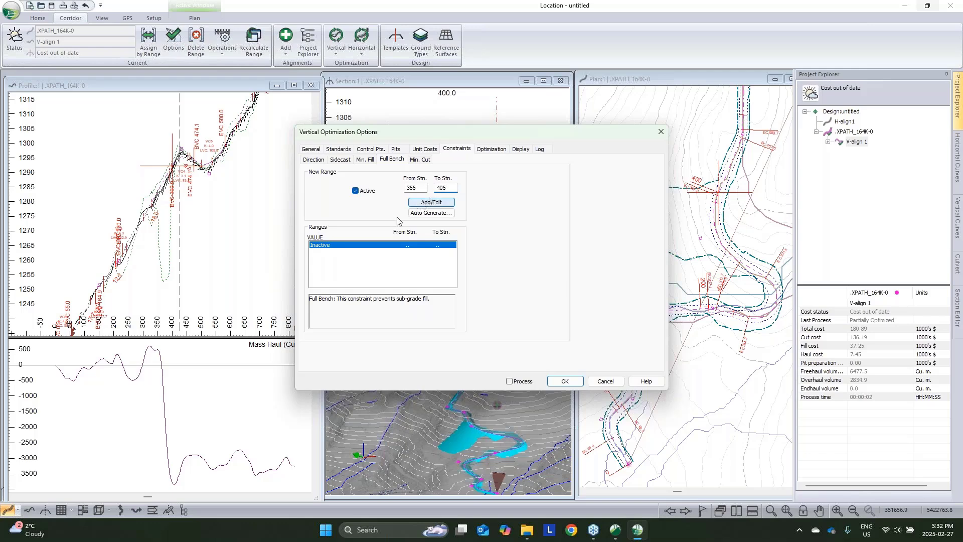
pyautogui.click(423, 202)
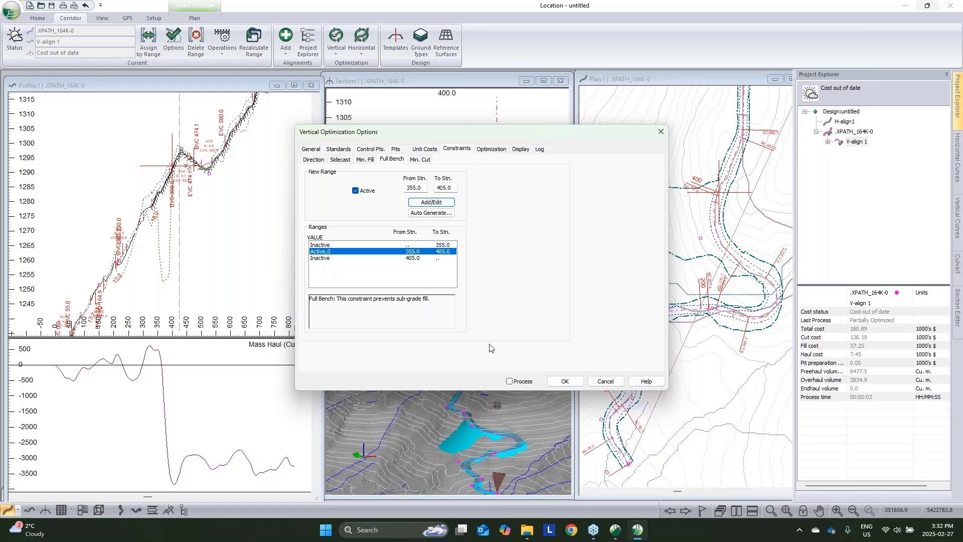
# - Accept the options and process V-align 1 with Optimal Profile and Smart Curves for the current horizontal alignment, keeping the Smart Curves settings
pyautogui.click(509, 381)
pyautogui.click(564, 381)
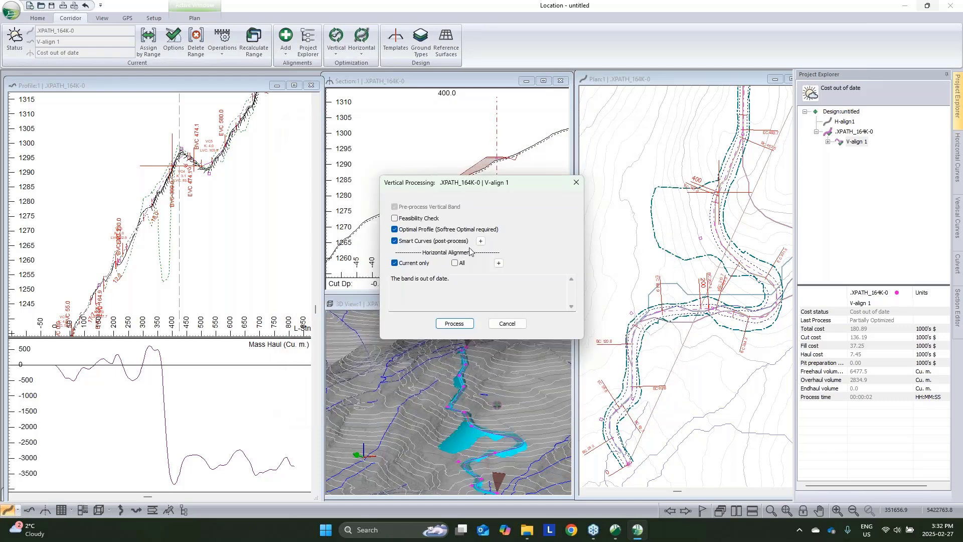
pyautogui.click(478, 241)
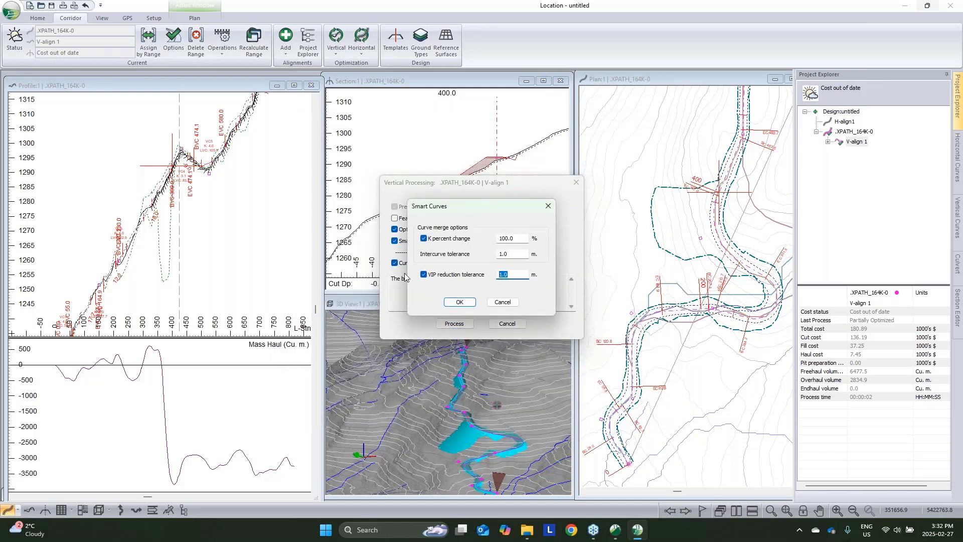
pyautogui.click(460, 302)
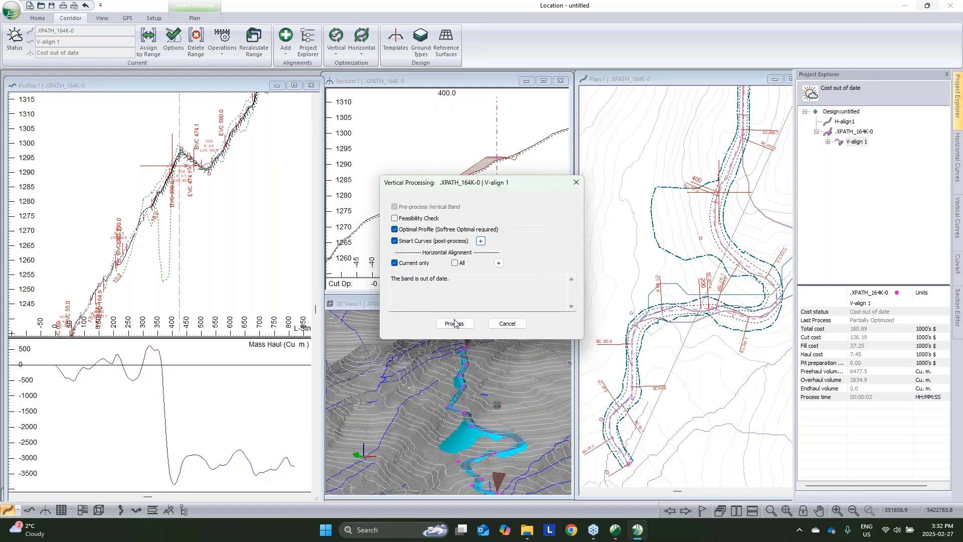
pyautogui.click(455, 324)
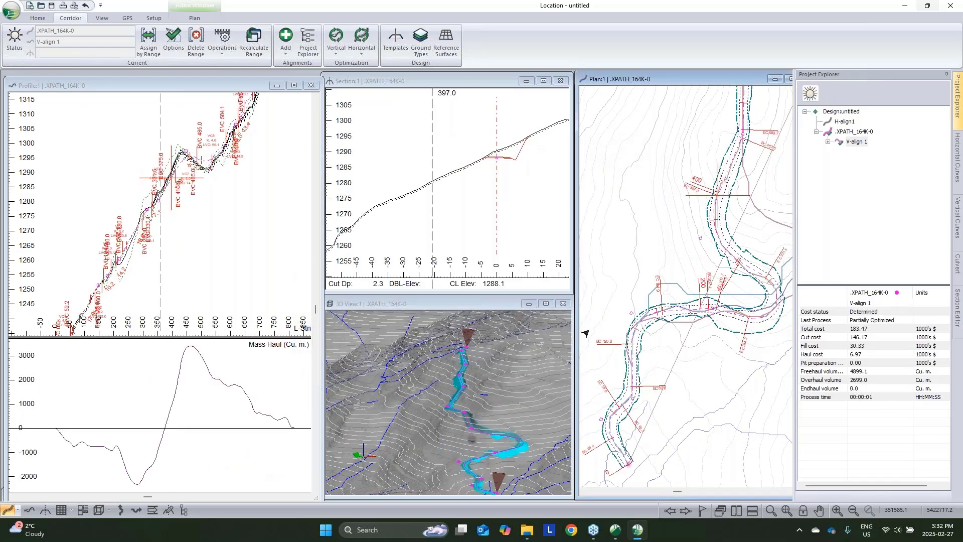
# - Examine the optimized road through the full bench range and the adjacent switchback in the 3D and plan views
pyautogui.scroll(2, 466, 418)
pyautogui.moveTo(489, 438); pyautogui.dragTo(467, 441)
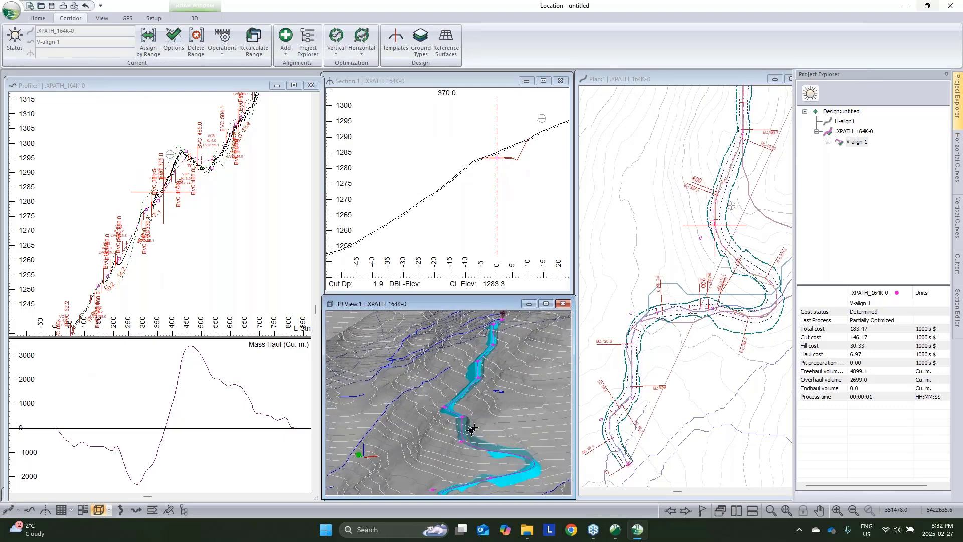
pyautogui.moveTo(472, 429)
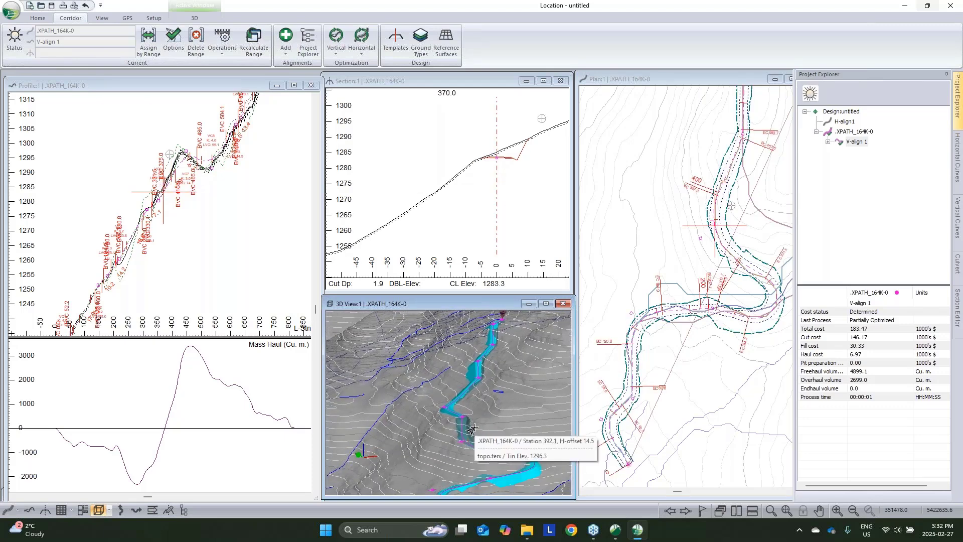
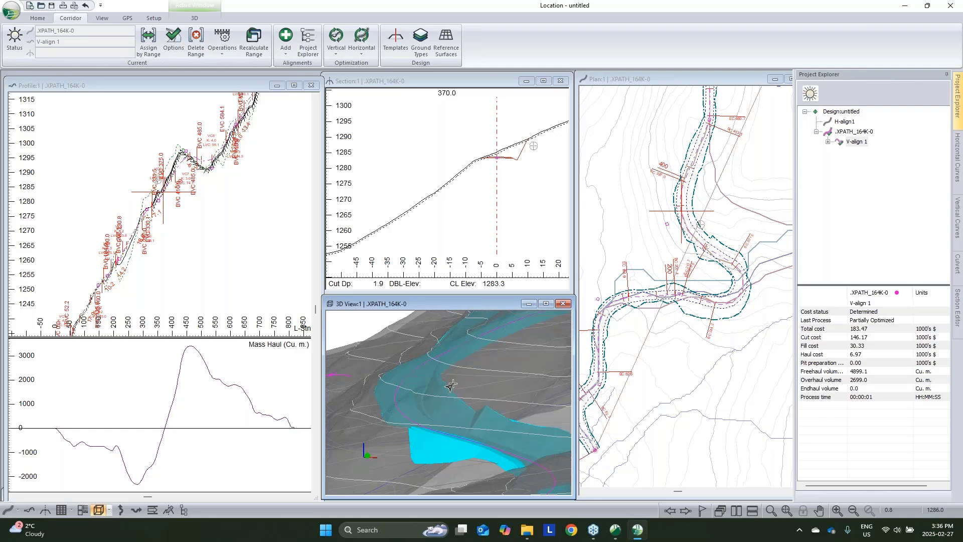
pyautogui.moveTo(451, 384)
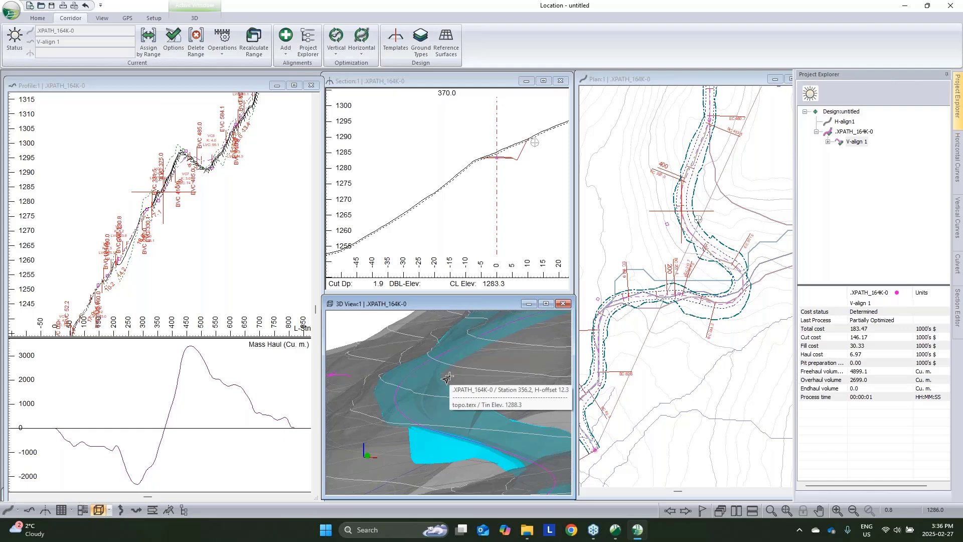
pyautogui.moveTo(496, 427); pyautogui.dragTo(488, 385)
pyautogui.moveTo(489, 385)
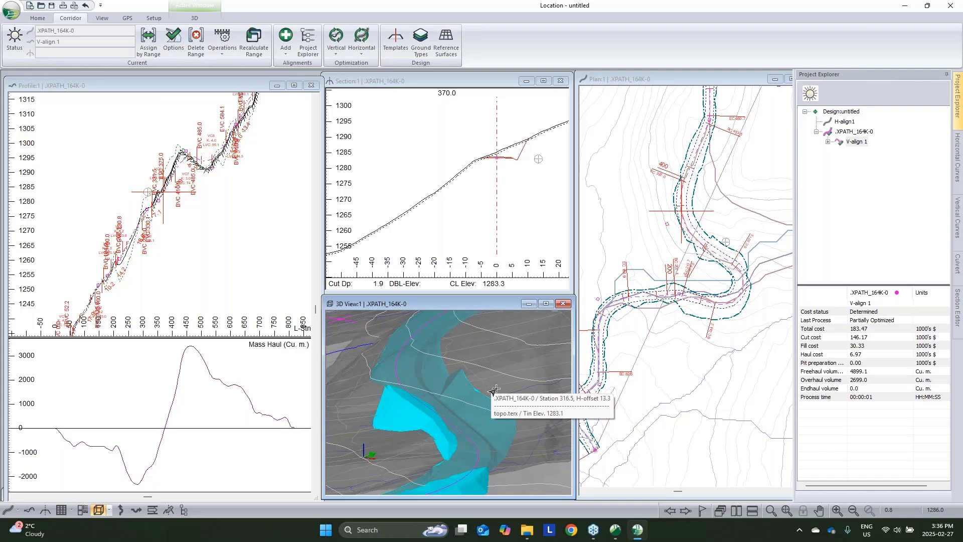
pyautogui.moveTo(475, 396); pyautogui.dragTo(470, 370)
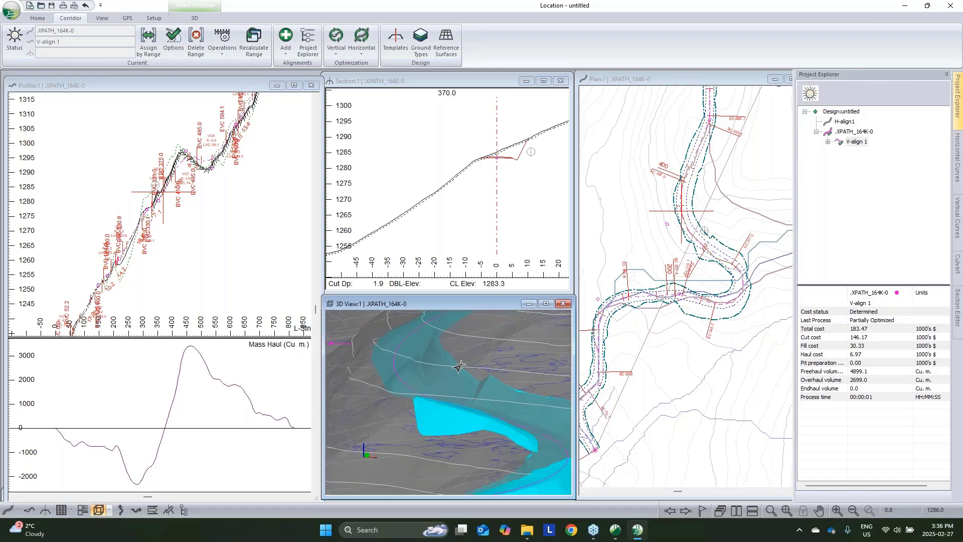
pyautogui.moveTo(461, 370)
pyautogui.moveTo(693, 240); pyautogui.dragTo(685, 253, button='middle')
pyautogui.scroll(3, 712, 250)
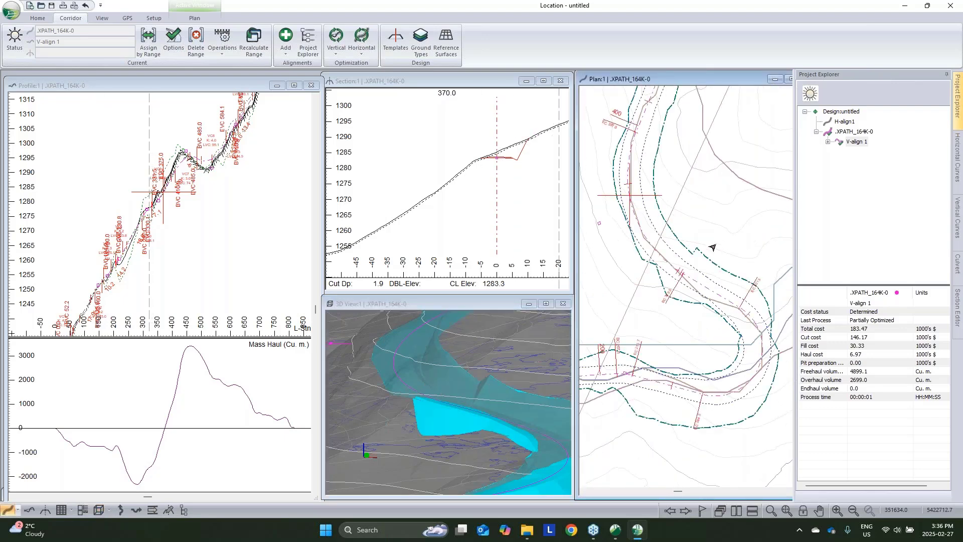
# - Set the left and right minimum centerline clearing offsets to 10 for the whole alignment and recalculate the current alignment
pyautogui.click(148, 40)
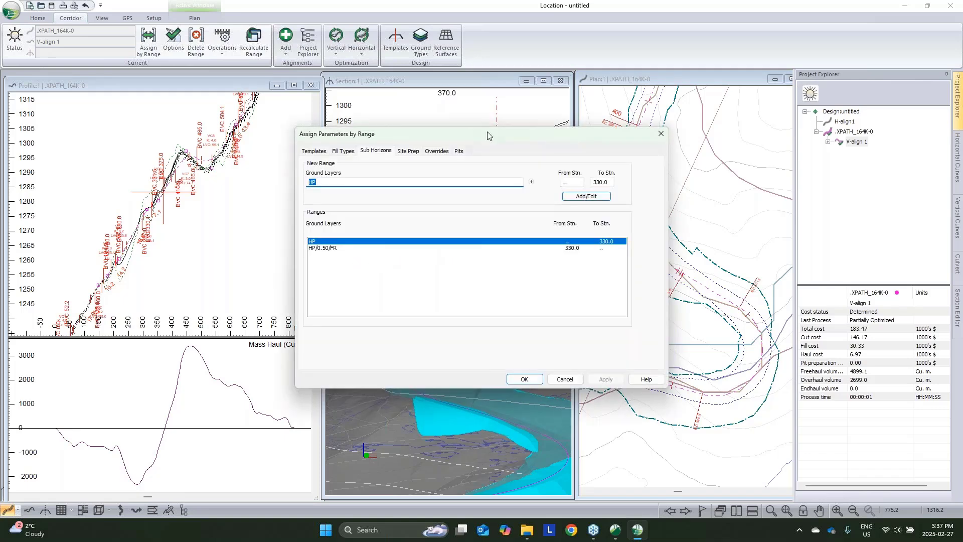
pyautogui.click(407, 150)
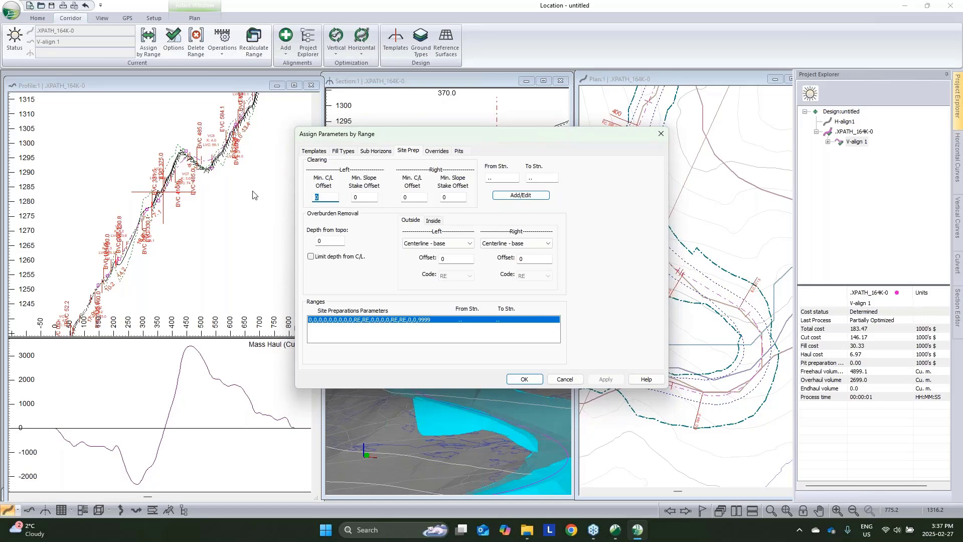
pyautogui.write('10')
pyautogui.press('Tab')
pyautogui.click(512, 195)
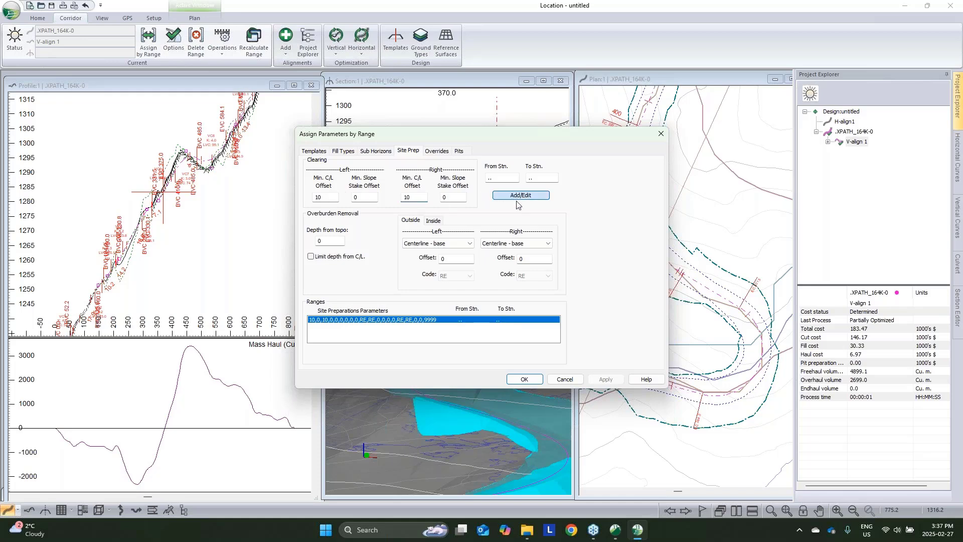
pyautogui.click(524, 380)
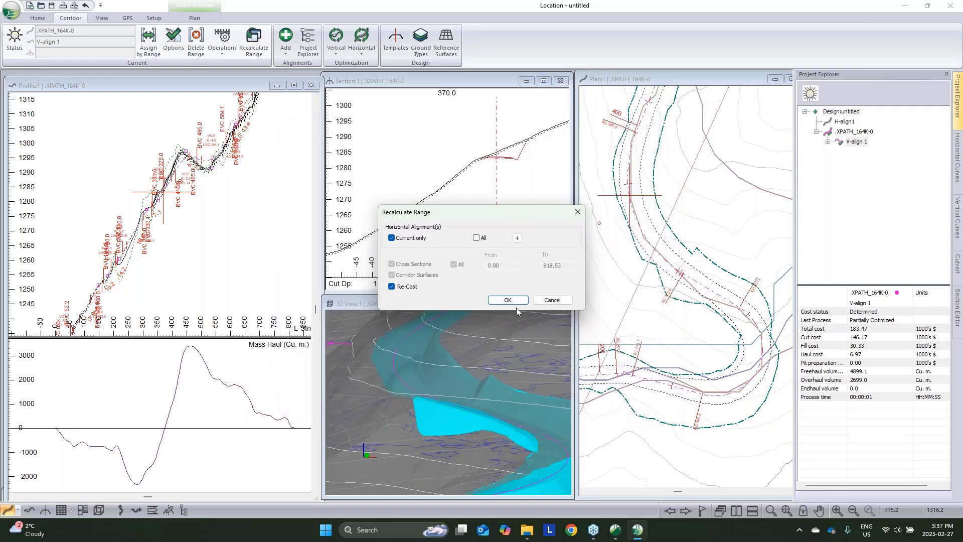
pyautogui.click(517, 302)
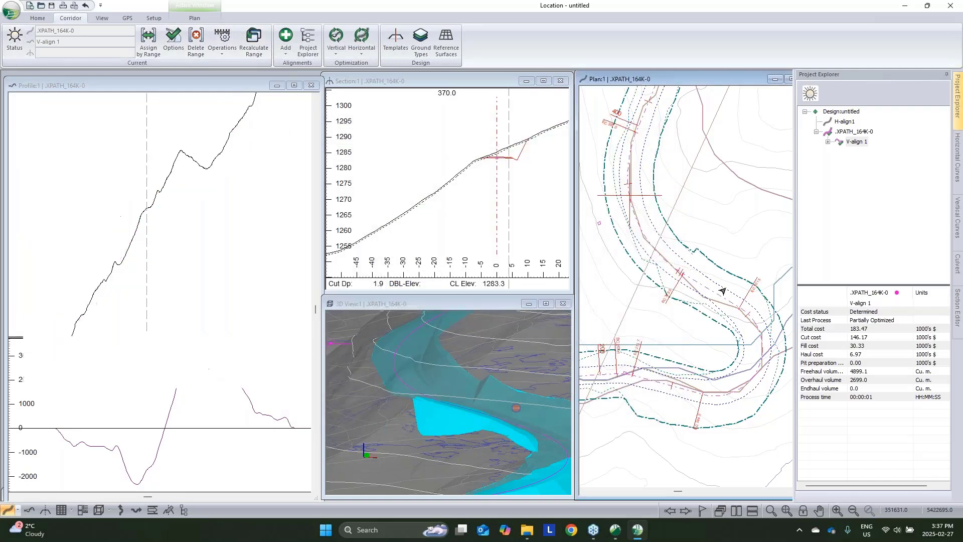
# - Examine the clearing limits against the slope stake lines along the road in the plan view
pyautogui.moveTo(722, 290); pyautogui.dragTo(618, 245, button='middle')
pyautogui.scroll(3, 679, 271)
pyautogui.moveTo(679, 270); pyautogui.dragTo(749, 138, button='middle')
pyautogui.moveTo(672, 201); pyautogui.dragTo(767, 351, button='middle')
pyautogui.moveTo(622, 121); pyautogui.dragTo(716, 367, button='middle')
pyautogui.scroll(-2, 702, 301)
pyautogui.moveTo(744, 90); pyautogui.dragTo(715, 213, button='middle')
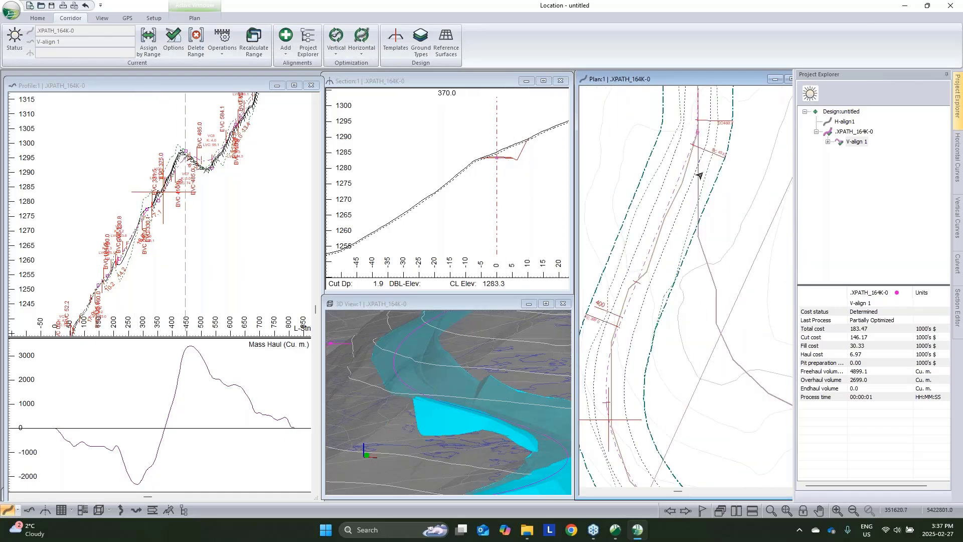
pyautogui.scroll(1, 703, 185)
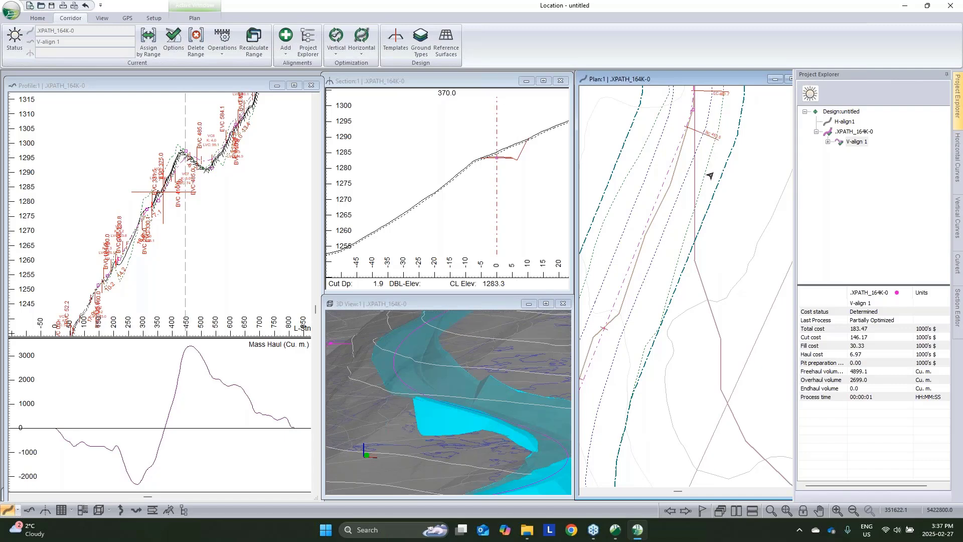
# - Change the slope stakes' line type in the plan view to 5 - thick (medium)
pyautogui.rightClick(707, 172)
pyautogui.click(752, 242)
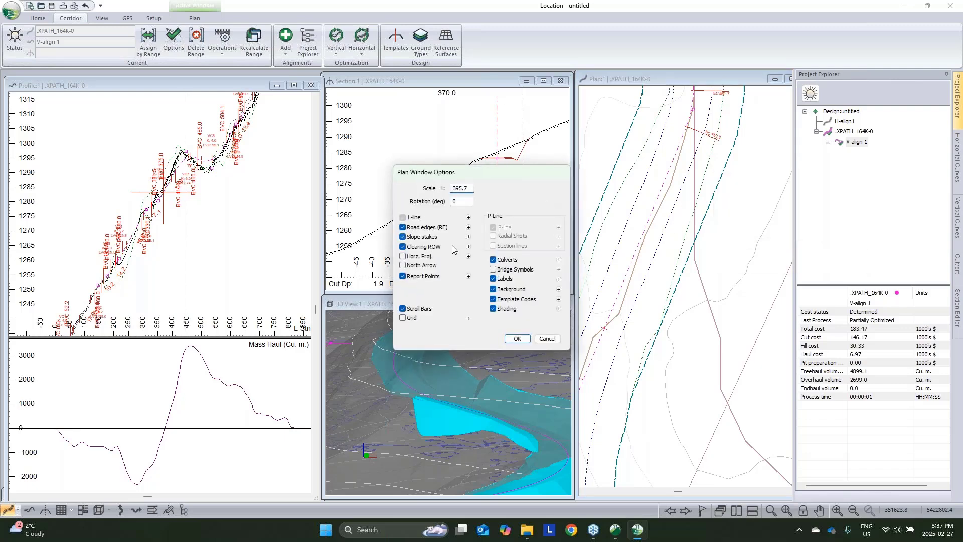
pyautogui.click(468, 237)
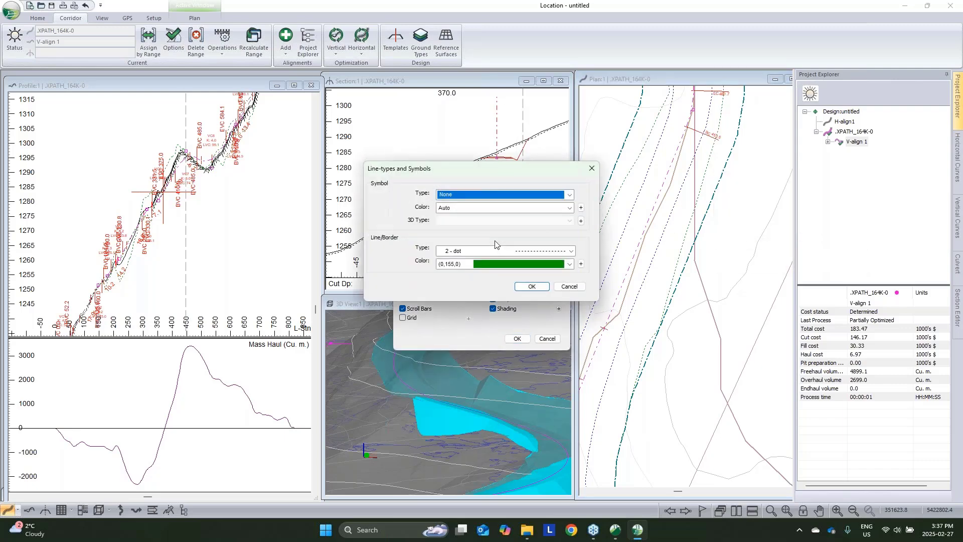
pyautogui.click(528, 253)
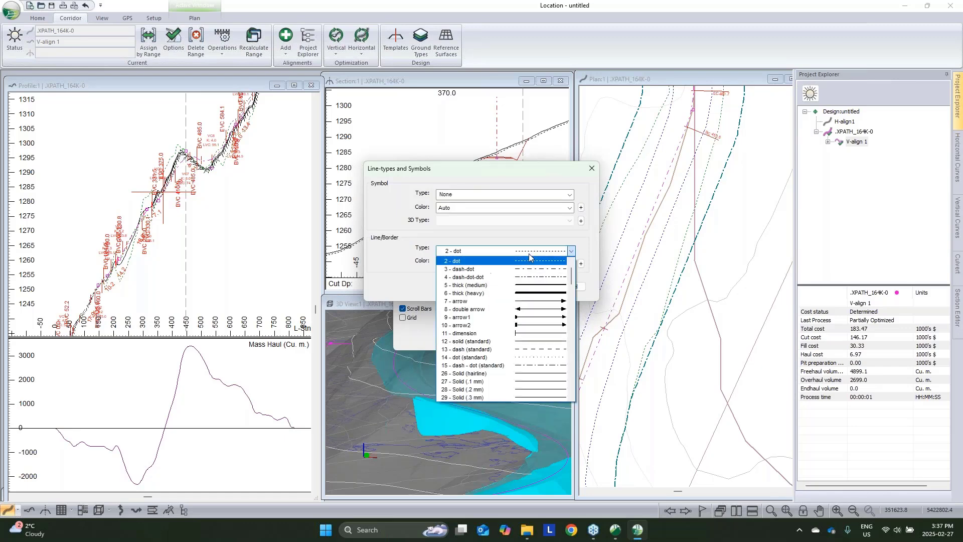
pyautogui.click(522, 281)
pyautogui.click(523, 287)
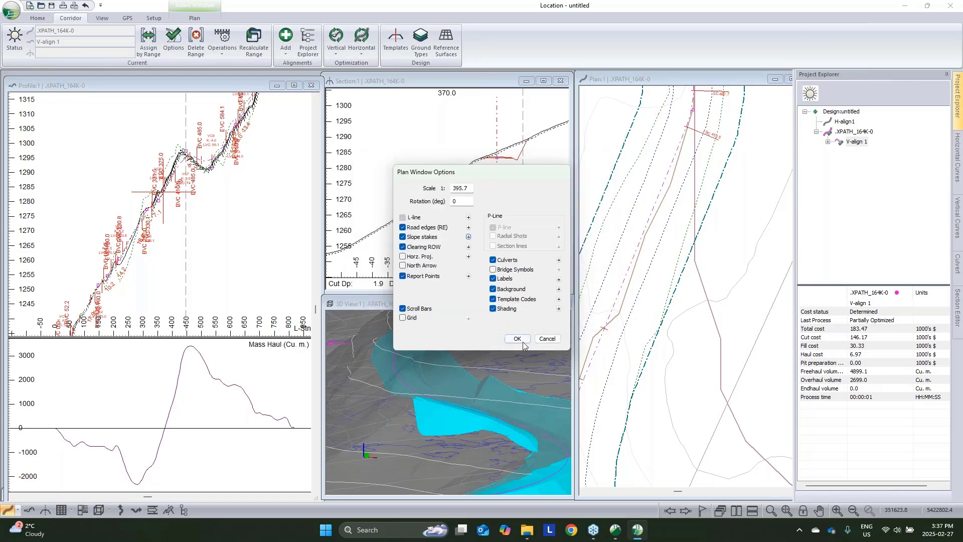
pyautogui.click(516, 338)
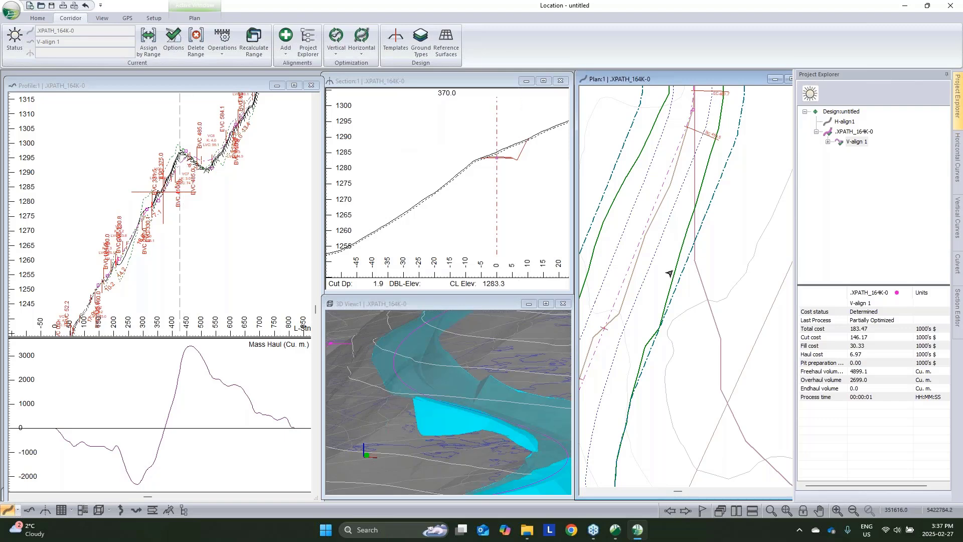
# - Inspect where the slope stake lines meet or cross the clearing limits around the switchback in the plan view
pyautogui.moveTo(674, 276); pyautogui.dragTo(690, 226, button='middle')
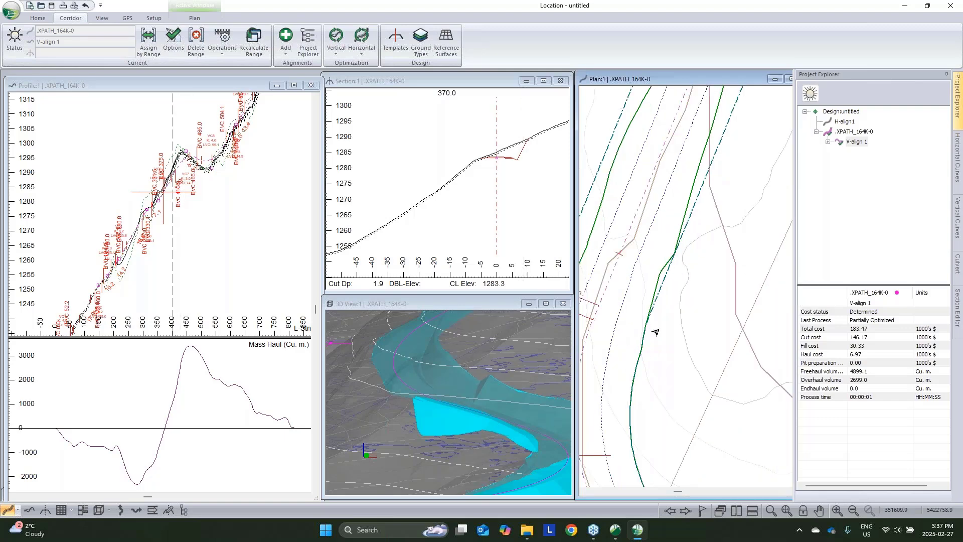
pyautogui.moveTo(655, 332); pyautogui.dragTo(662, 231, button='middle')
pyautogui.moveTo(644, 307); pyautogui.dragTo(651, 246, button='middle')
pyautogui.moveTo(683, 350); pyautogui.dragTo(636, 264, button='middle')
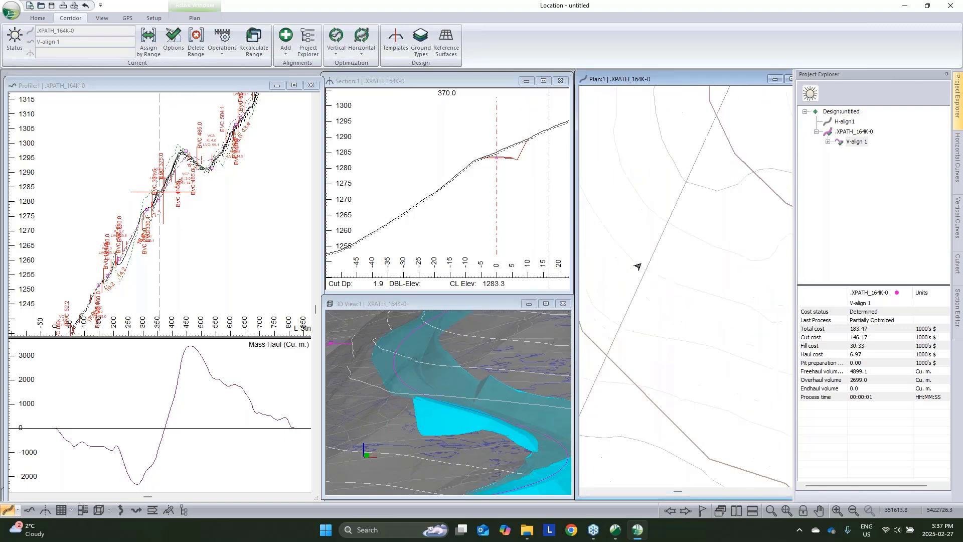
pyautogui.moveTo(640, 327); pyautogui.dragTo(681, 273, button='middle')
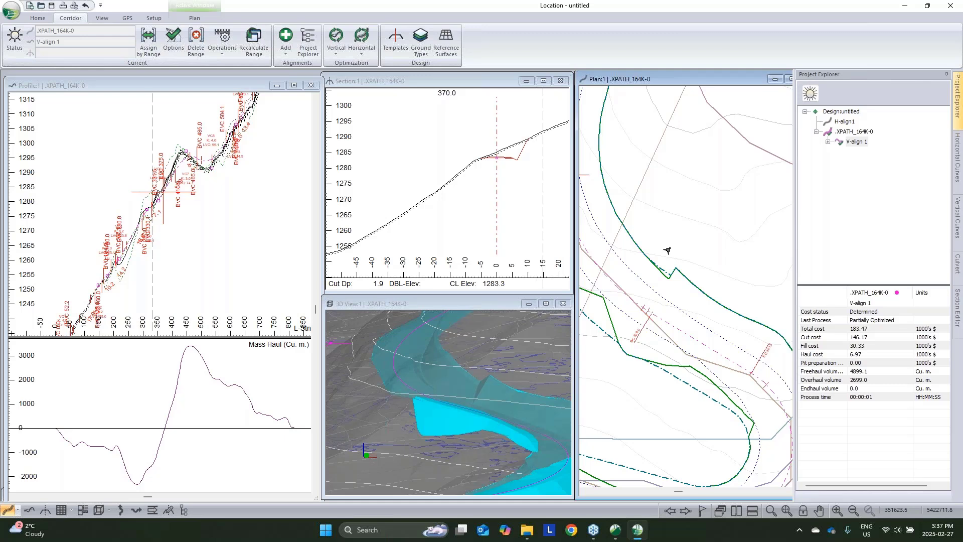
pyautogui.moveTo(658, 253)
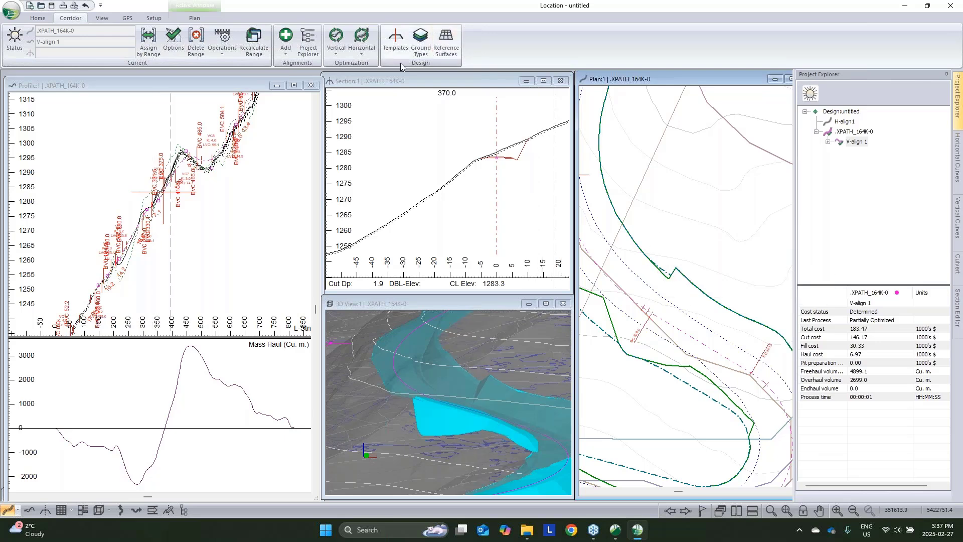
# - Set the left and right minimum slope stake clearing offsets to 3 in the site preparation parameters
pyautogui.click(148, 43)
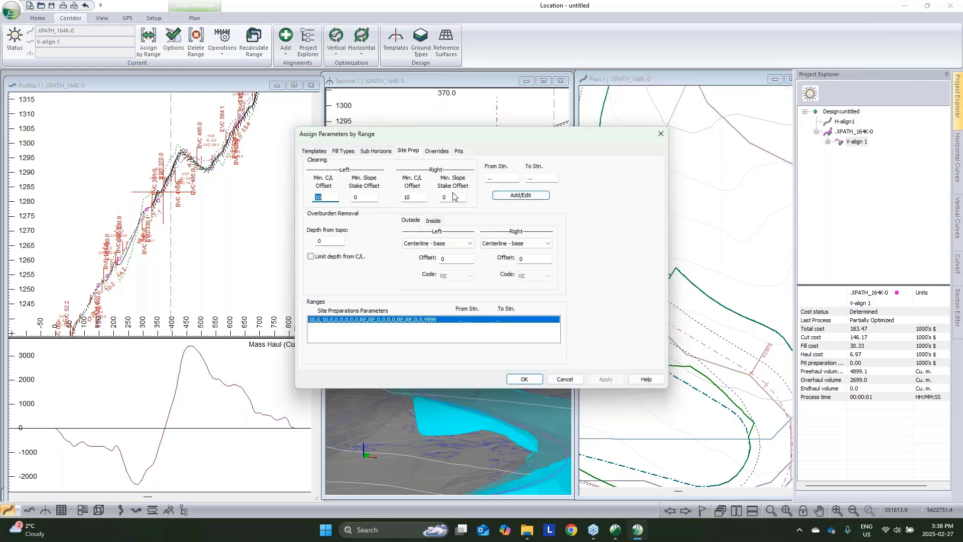
pyautogui.click(367, 197)
pyautogui.write('3')
pyautogui.moveTo(449, 197); pyautogui.dragTo(391, 185)
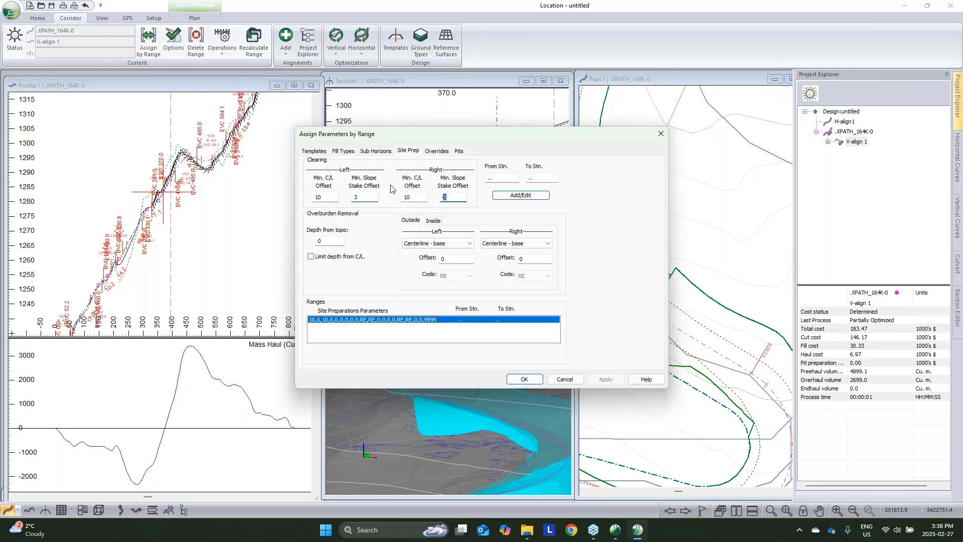
pyautogui.write('3')
# - Set overburden removal to 0.2 deep with both outside limits at Slope stake - base, update the range, and recalculate the current alignment
pyautogui.click(328, 241)
pyautogui.click(424, 245)
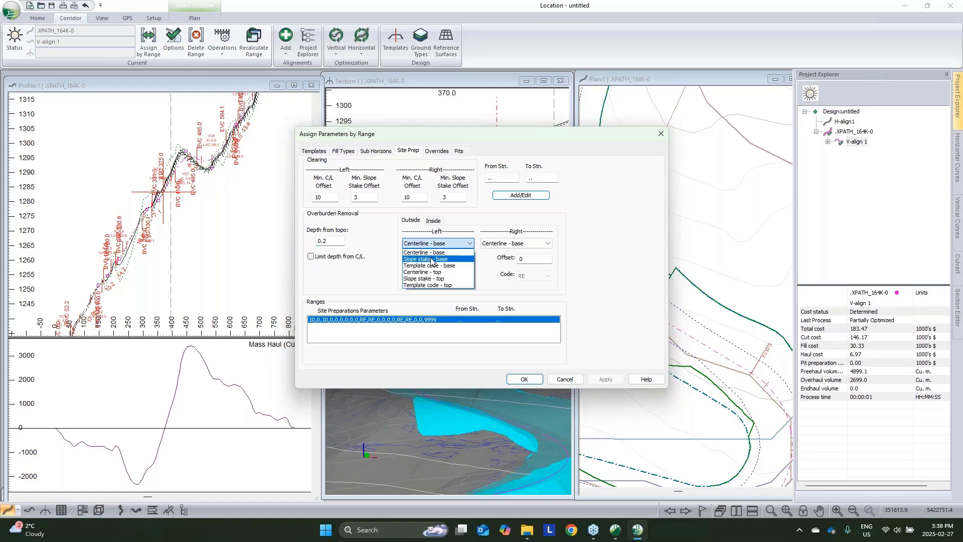
pyautogui.click(431, 260)
pyautogui.click(516, 244)
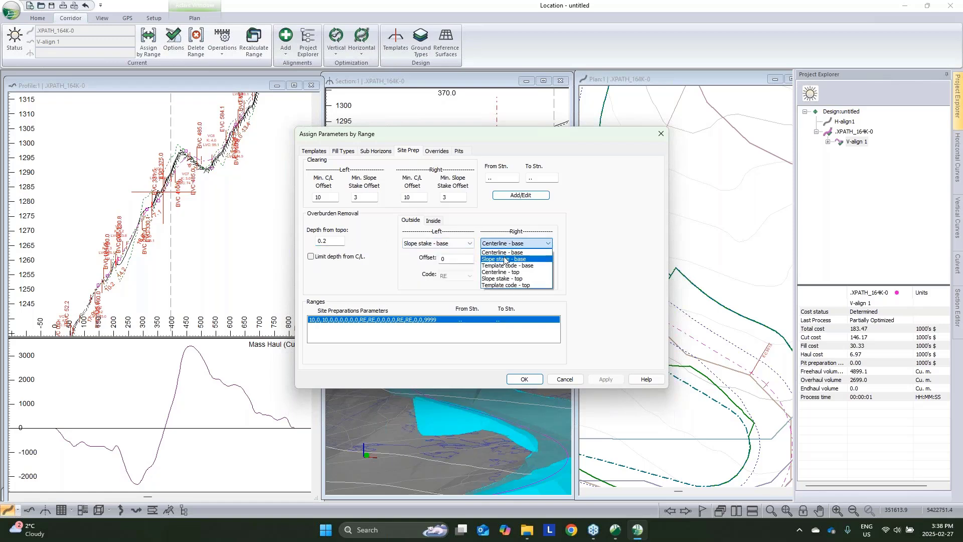
pyautogui.click(506, 259)
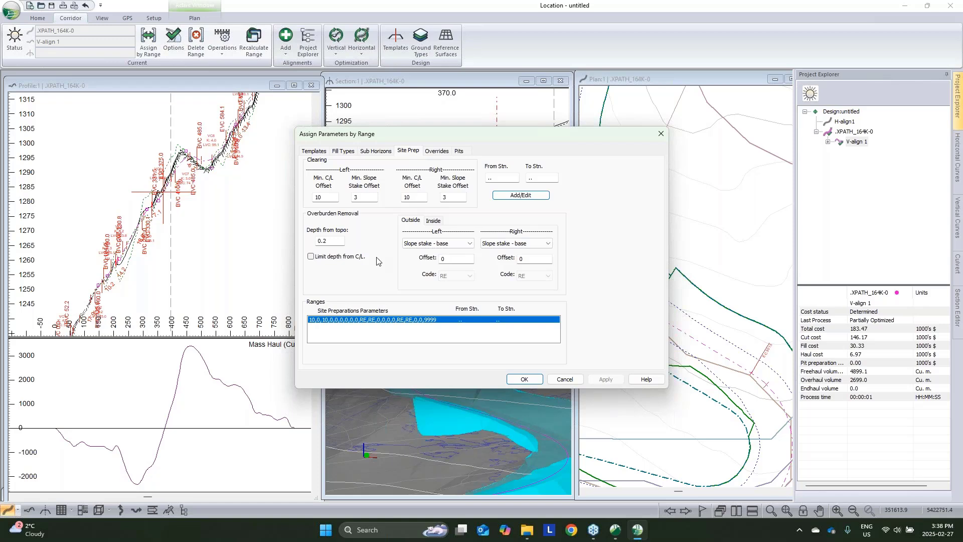
pyautogui.moveTo(335, 241); pyautogui.dragTo(258, 247)
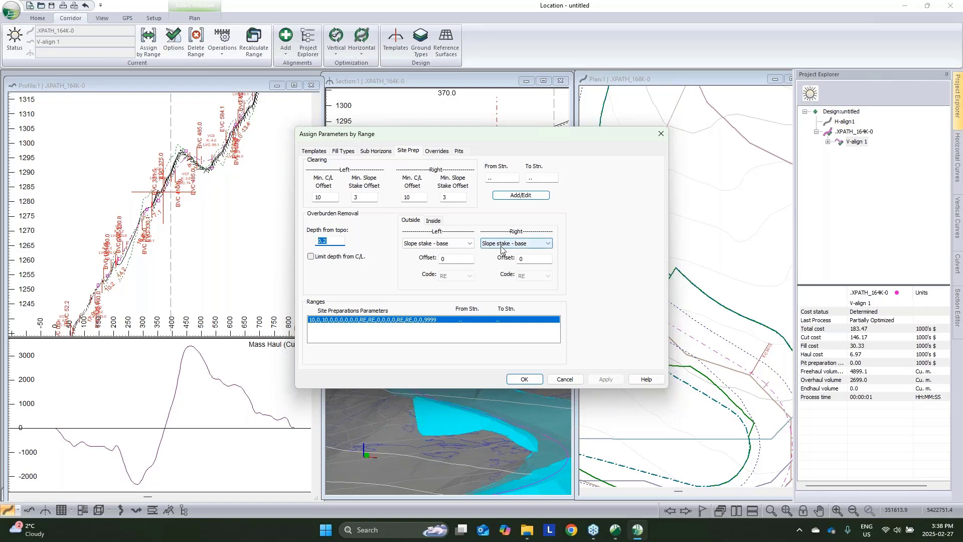
pyautogui.click(520, 195)
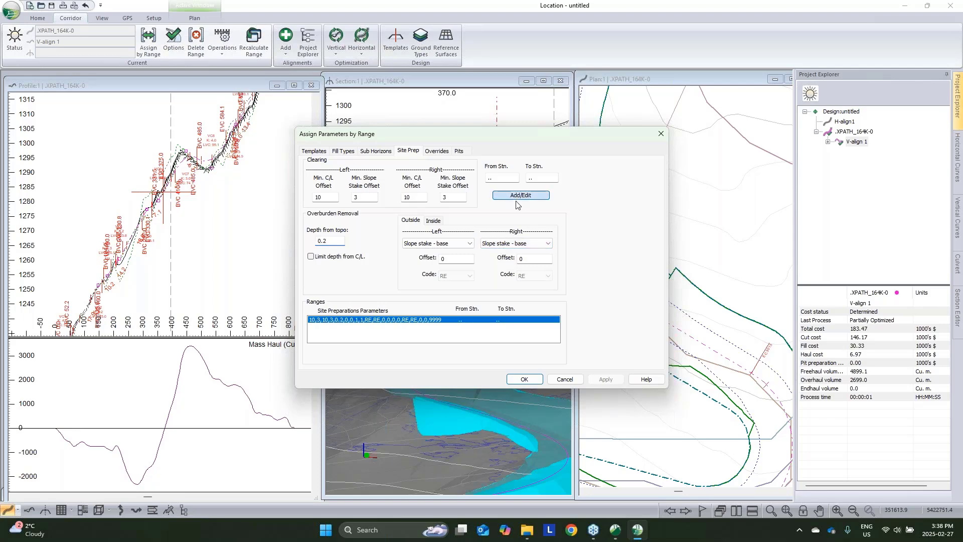
pyautogui.click(525, 380)
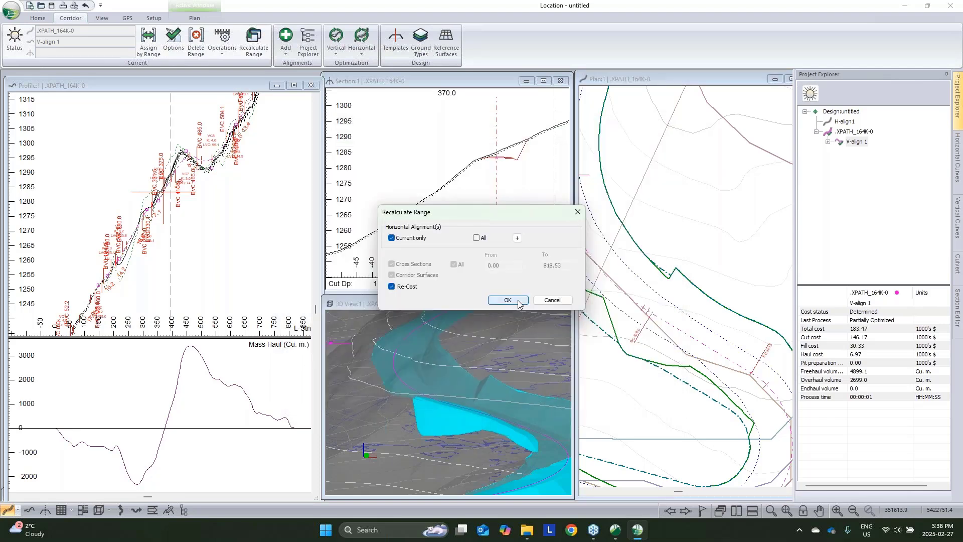
pyautogui.click(517, 299)
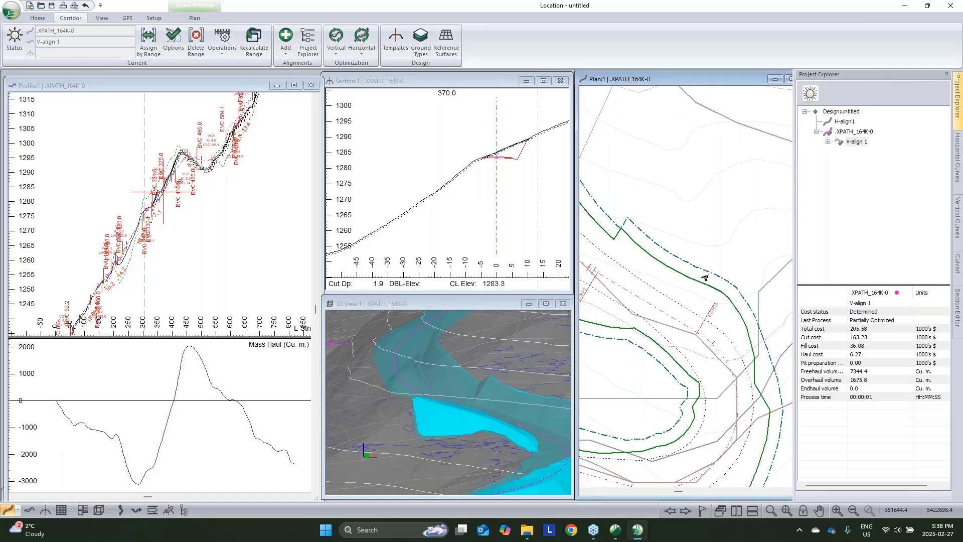
# - Examine the widened clearing limits along the switchback and the lower part of the road in the plan view
pyautogui.moveTo(666, 255); pyautogui.dragTo(692, 271, button='middle')
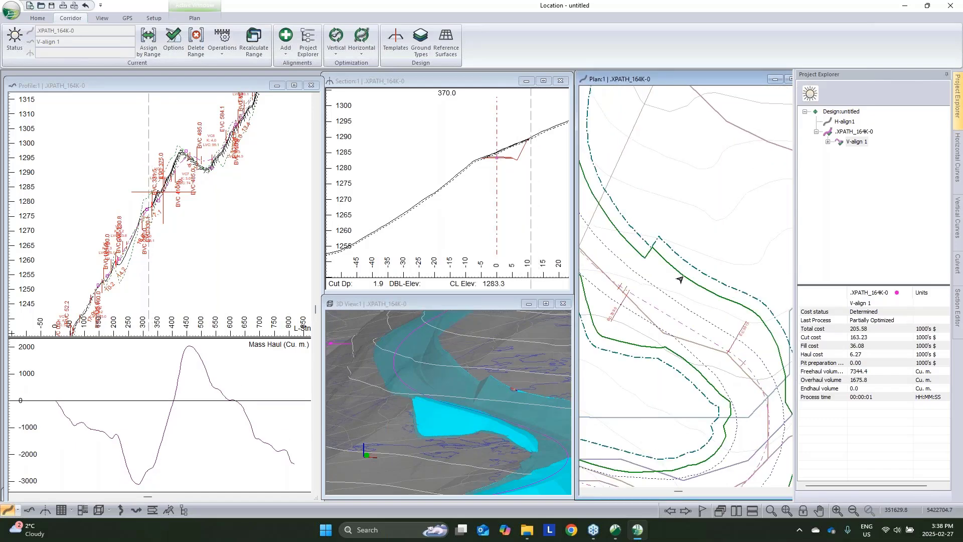
pyautogui.scroll(-3, 751, 312)
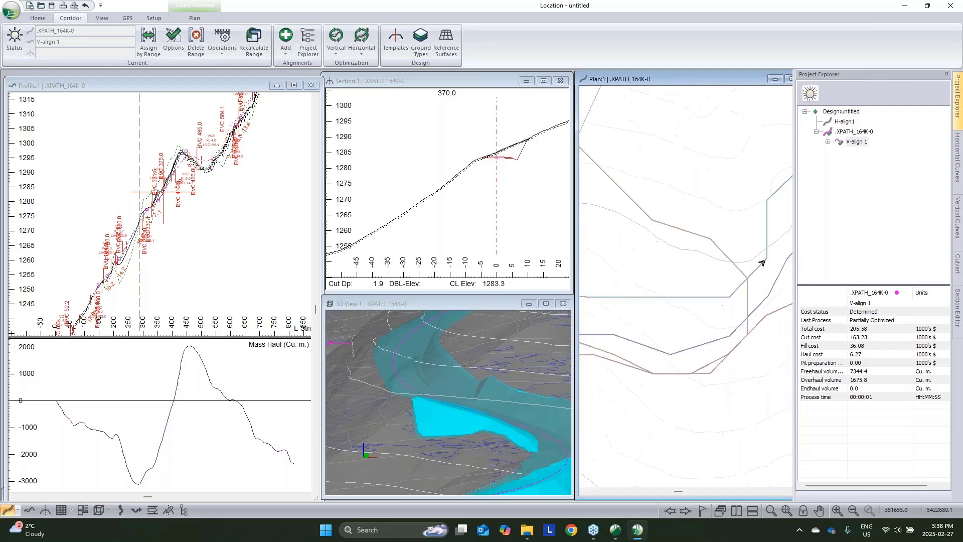
pyautogui.moveTo(678, 321); pyautogui.dragTo(725, 301, button='middle')
pyautogui.moveTo(611, 367); pyautogui.dragTo(659, 347, button='middle')
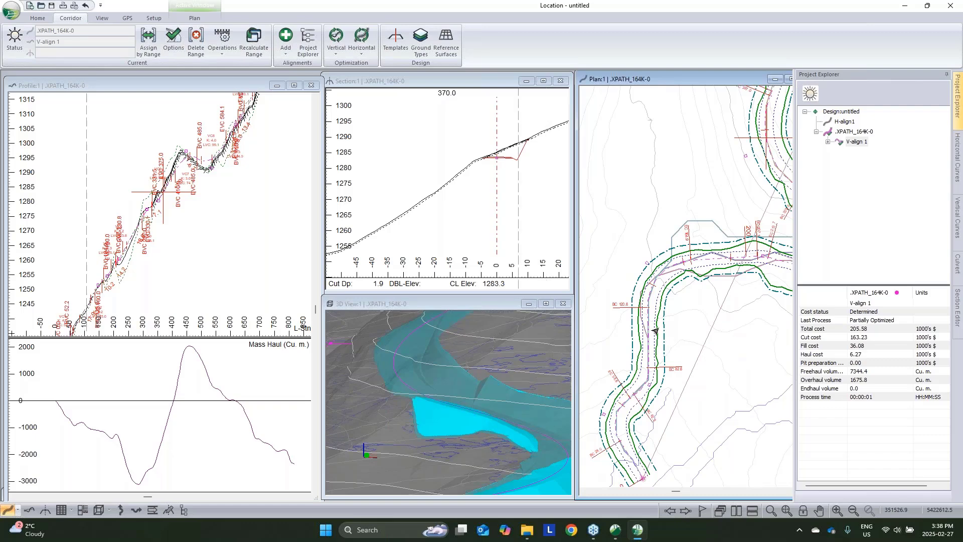
pyautogui.moveTo(638, 318)
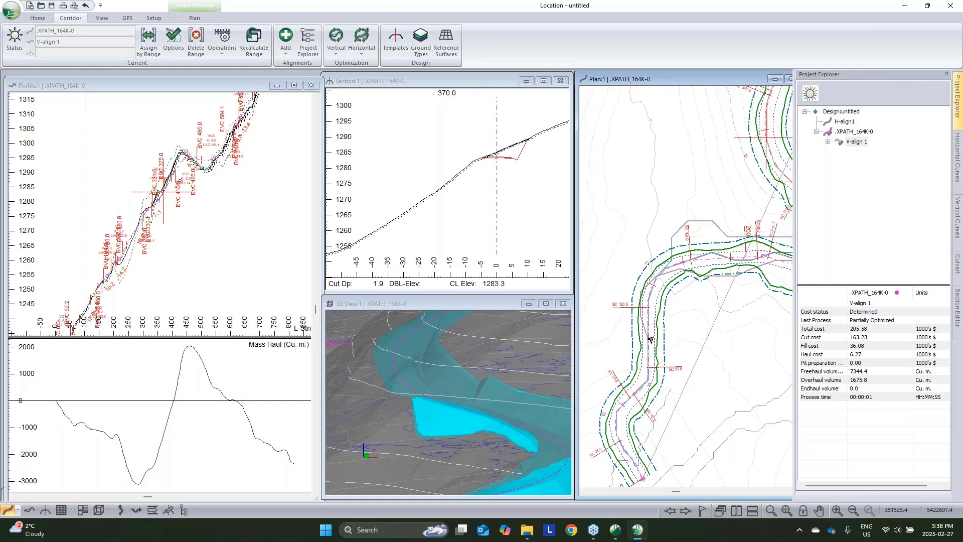
pyautogui.moveTo(654, 340)
# - Inspect the stripped overburden layer and the top of the cut slope in the cross section at station 370
pyautogui.click(479, 164)
pyautogui.scroll(5, 482, 164)
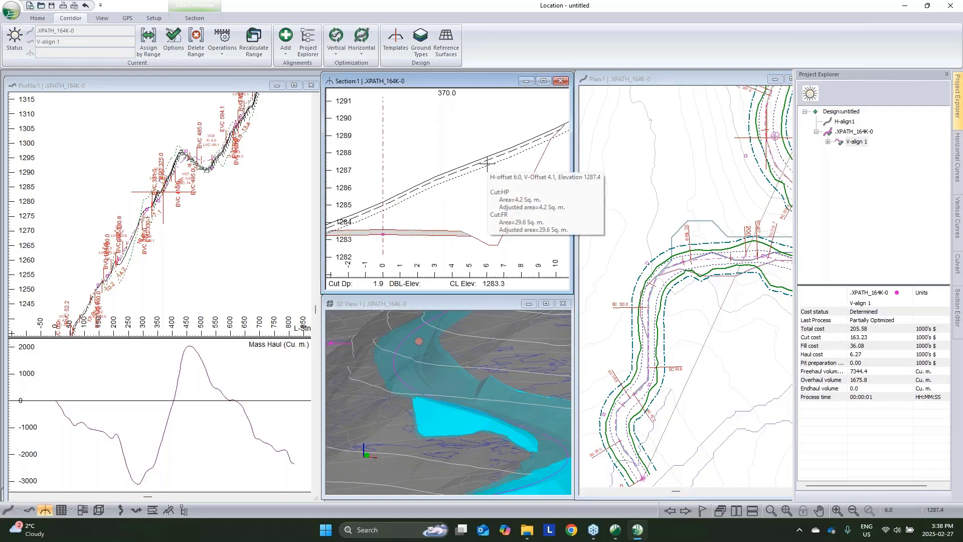
pyautogui.moveTo(511, 151); pyautogui.dragTo(480, 172, button='middle')
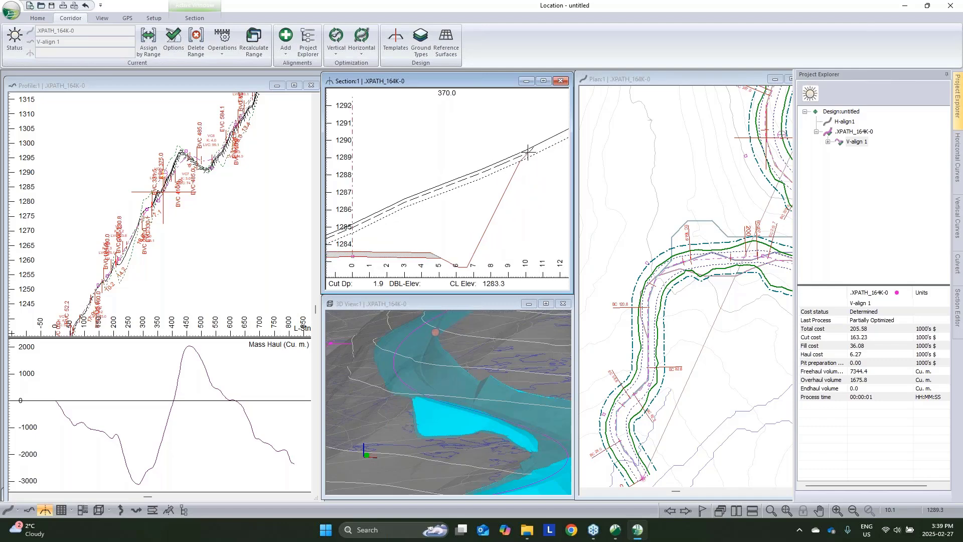
pyautogui.moveTo(522, 152)
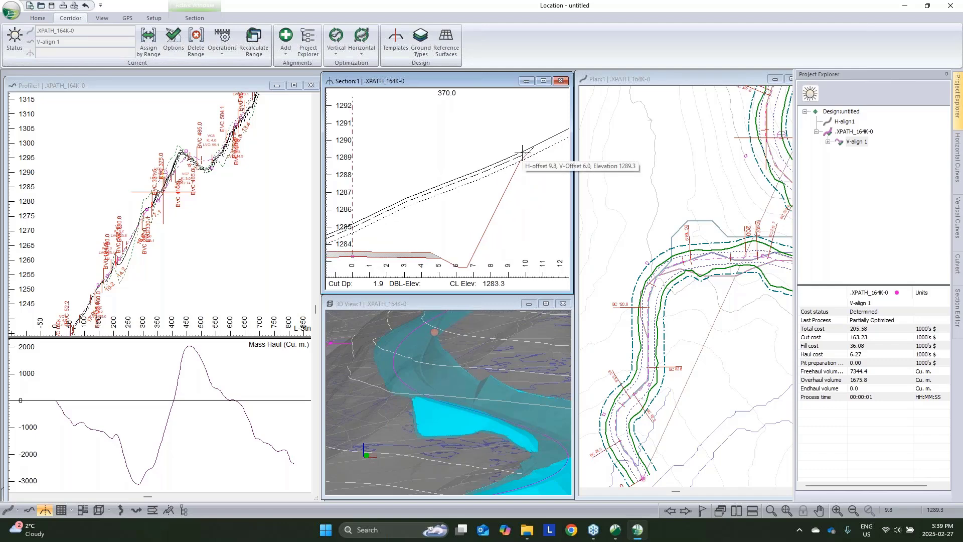
# - Review the alignment's cumulative volumes, including strip volume, in the data table, minimize it and return to the 3D view
pyautogui.click(61, 510)
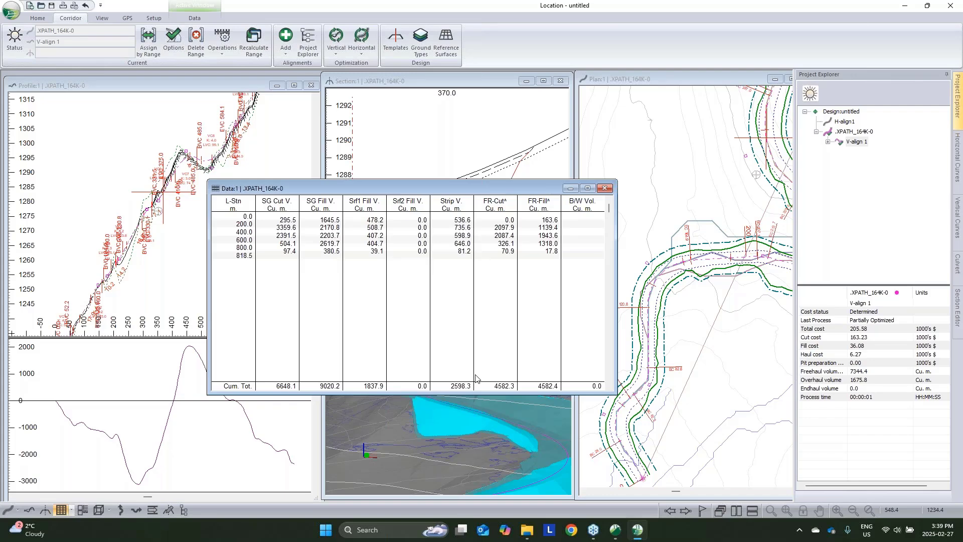
pyautogui.click(570, 188)
pyautogui.click(211, 251)
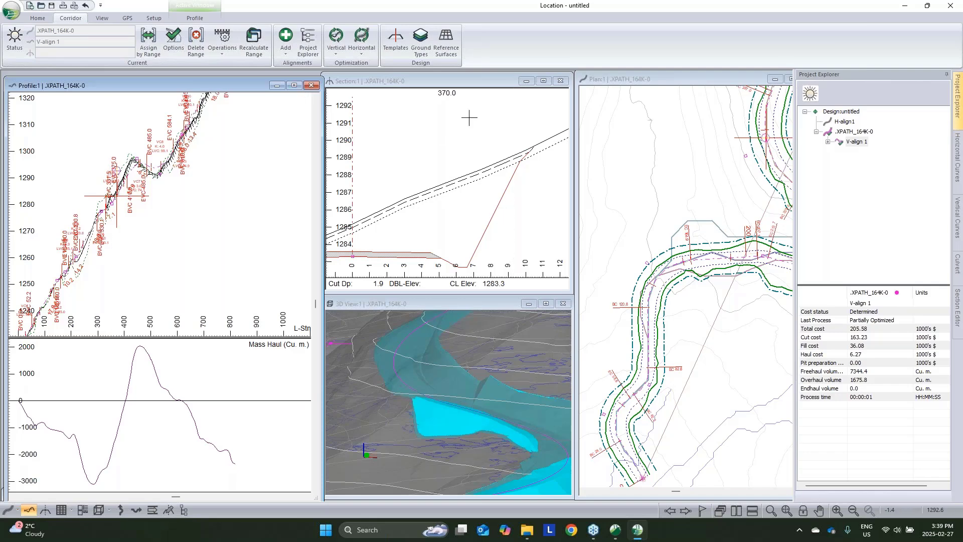
pyautogui.click(501, 304)
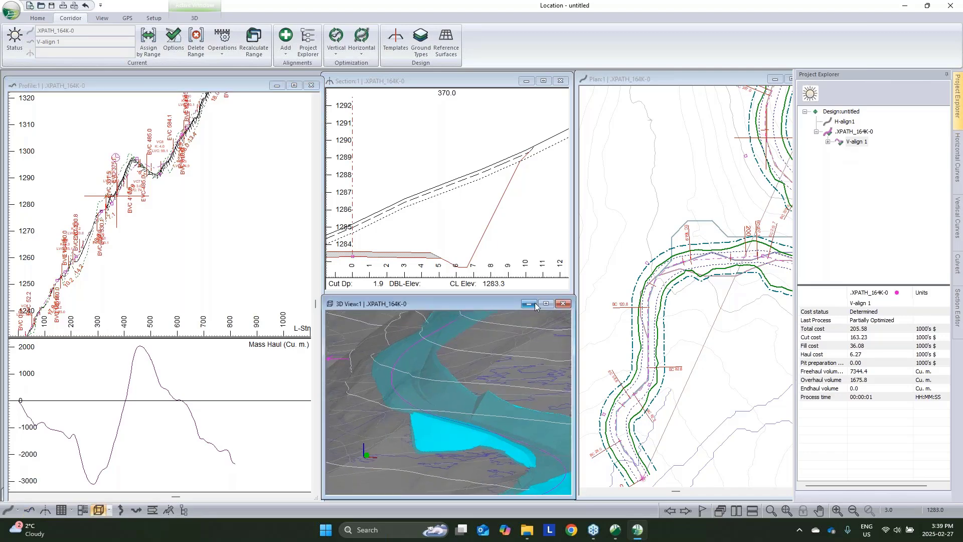
# - Enlarge the 3D view and examine the switchback, the cut above it and the fill near station 517
pyautogui.click(545, 304)
pyautogui.moveTo(542, 302); pyautogui.dragTo(617, 273)
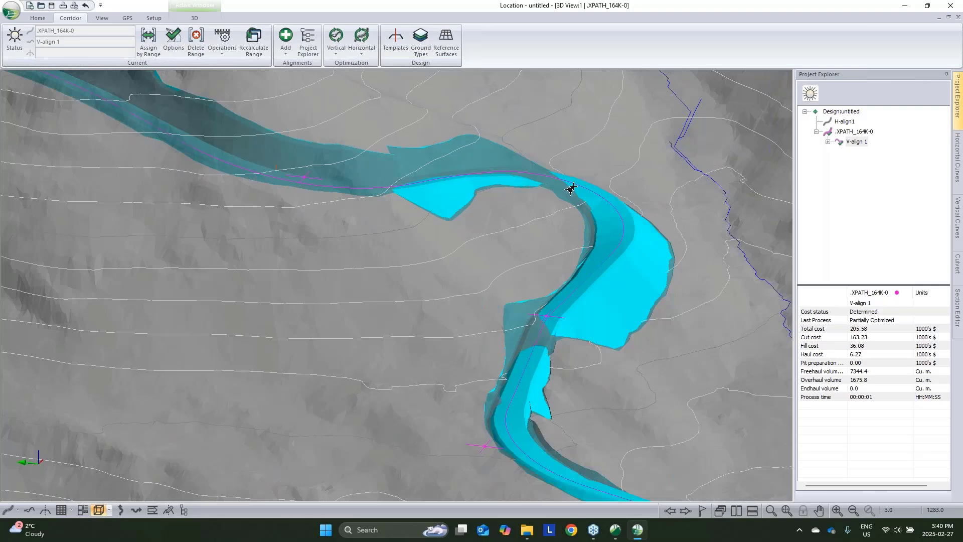
pyautogui.moveTo(572, 188); pyautogui.dragTo(626, 309)
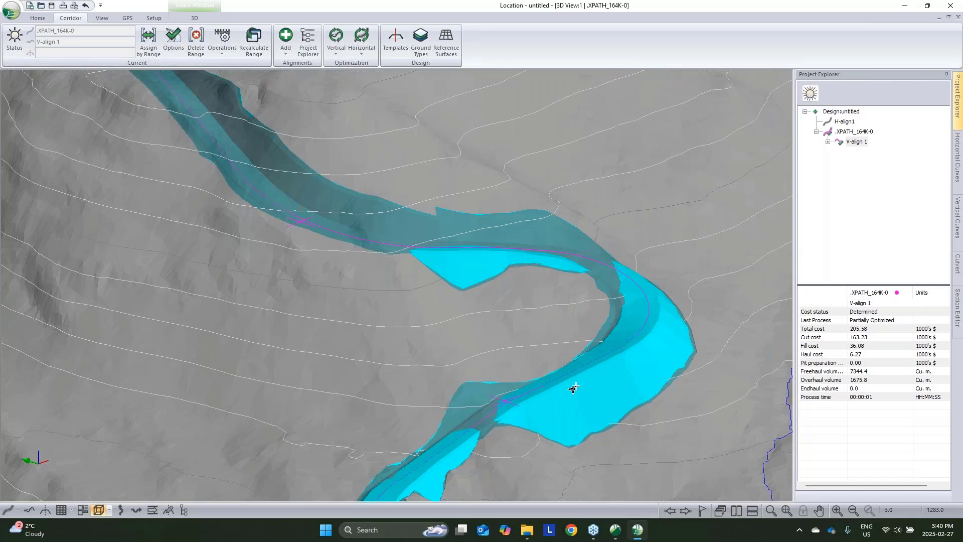
pyautogui.moveTo(597, 279); pyautogui.dragTo(423, 179)
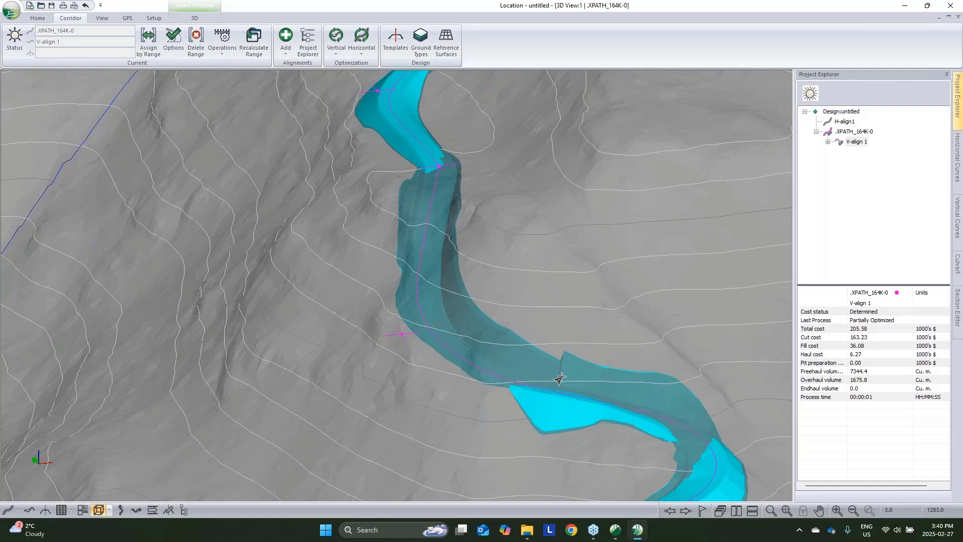
pyautogui.moveTo(554, 384)
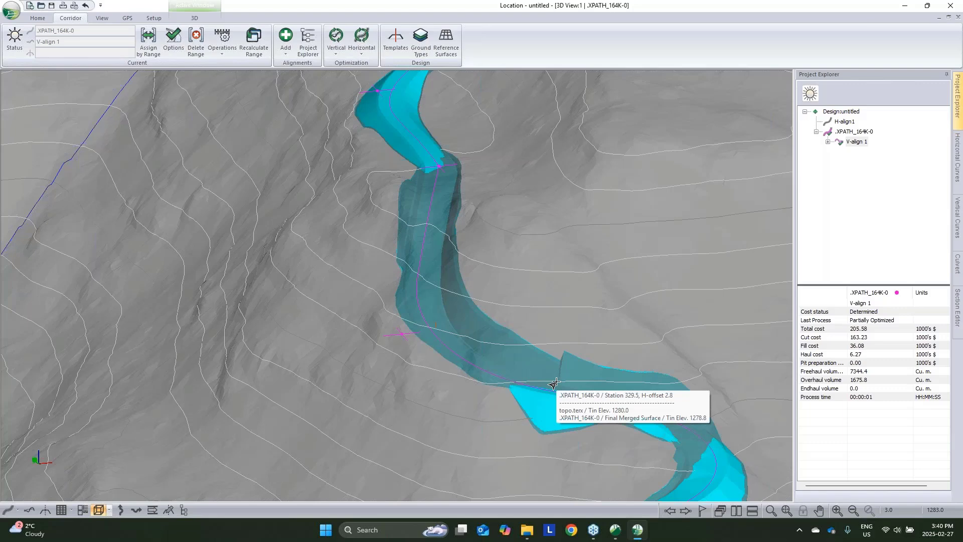
pyautogui.moveTo(544, 235); pyautogui.dragTo(542, 329, button='middle')
pyautogui.moveTo(542, 329); pyautogui.dragTo(194, 257)
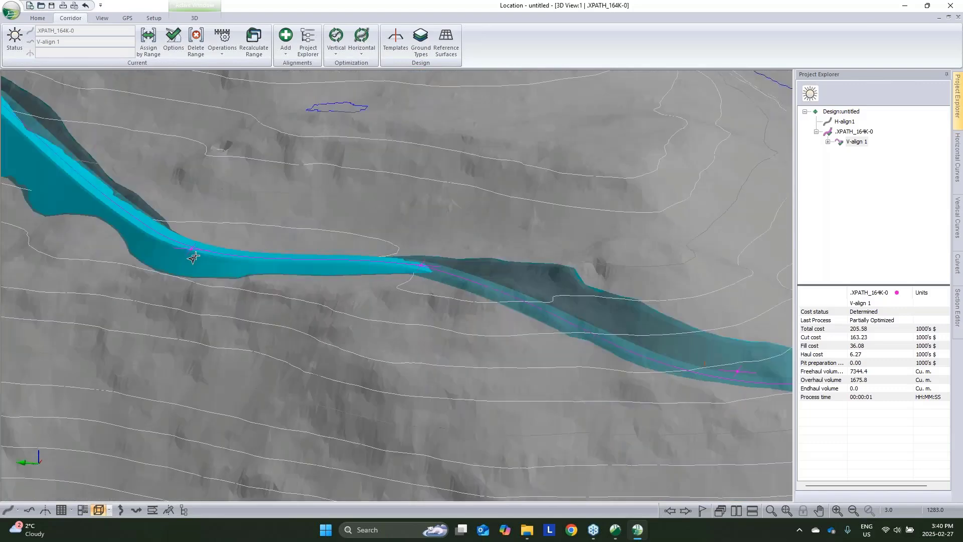
pyautogui.moveTo(193, 257)
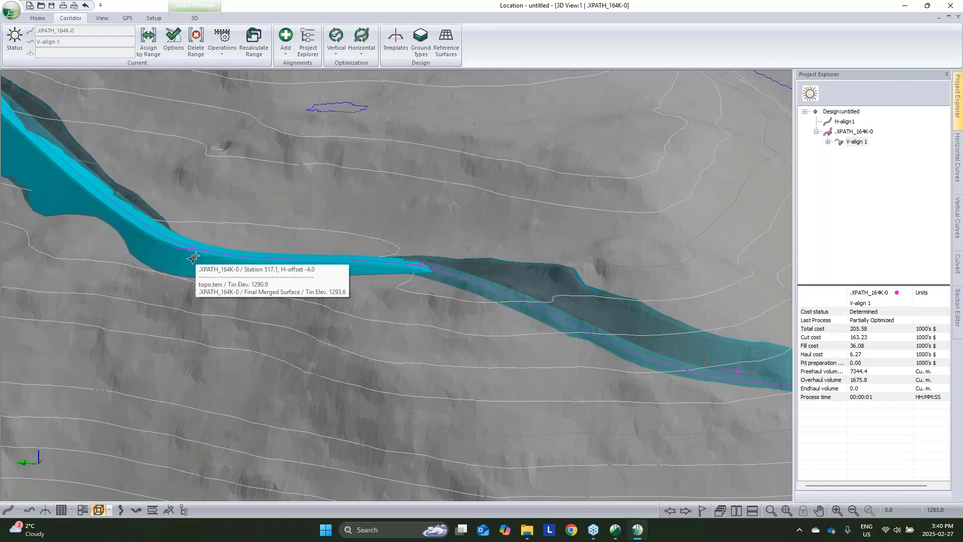
# - Orbit around the long cut between the switchback and the upper fill to examine where cut changes to fill
pyautogui.moveTo(580, 374); pyautogui.dragTo(443, 260, button='middle')
pyautogui.moveTo(444, 261); pyautogui.dragTo(479, 181)
pyautogui.moveTo(479, 181)
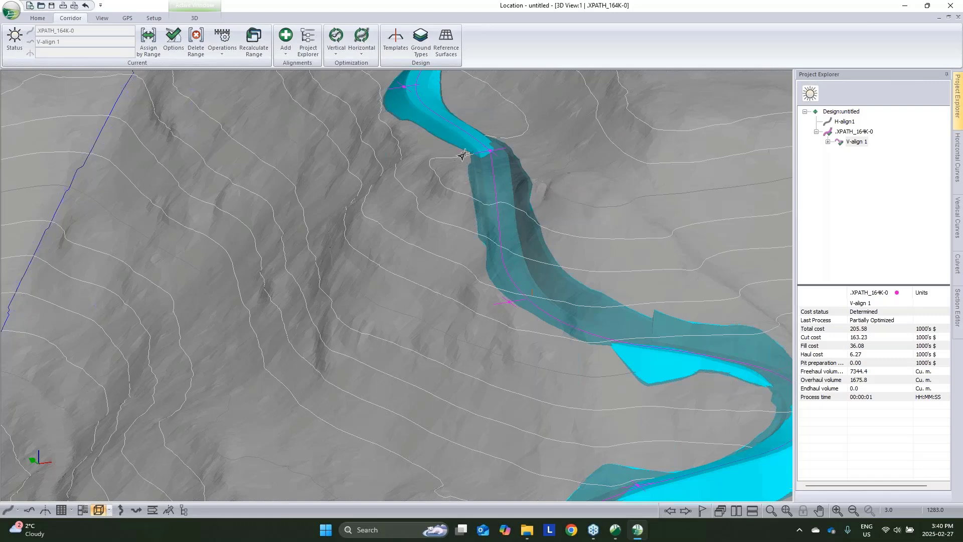
pyautogui.moveTo(561, 291); pyautogui.dragTo(522, 260, button='middle')
pyautogui.moveTo(521, 260); pyautogui.dragTo(557, 206)
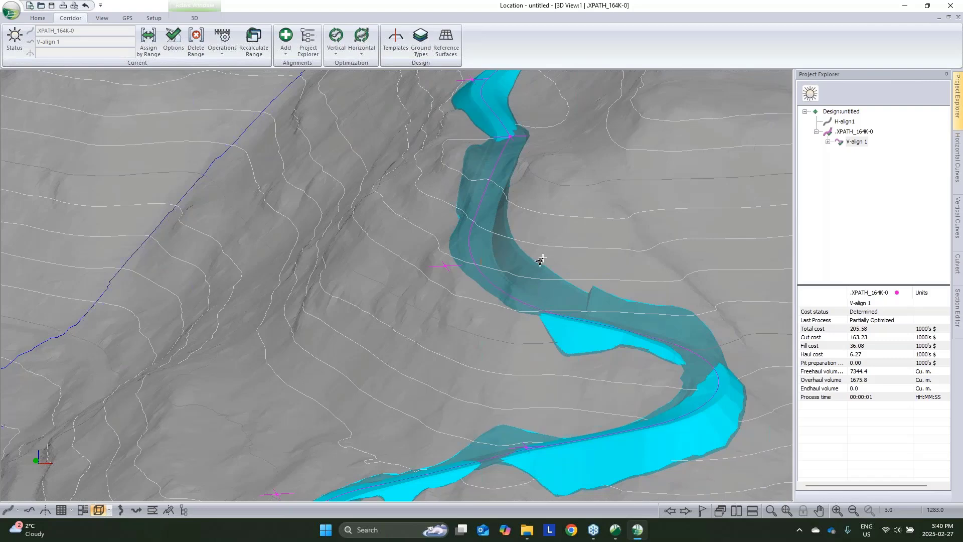
pyautogui.moveTo(542, 259); pyautogui.dragTo(572, 224, button='middle')
pyautogui.moveTo(572, 226); pyautogui.dragTo(613, 281)
pyautogui.moveTo(432, 144); pyautogui.dragTo(465, 268, button='middle')
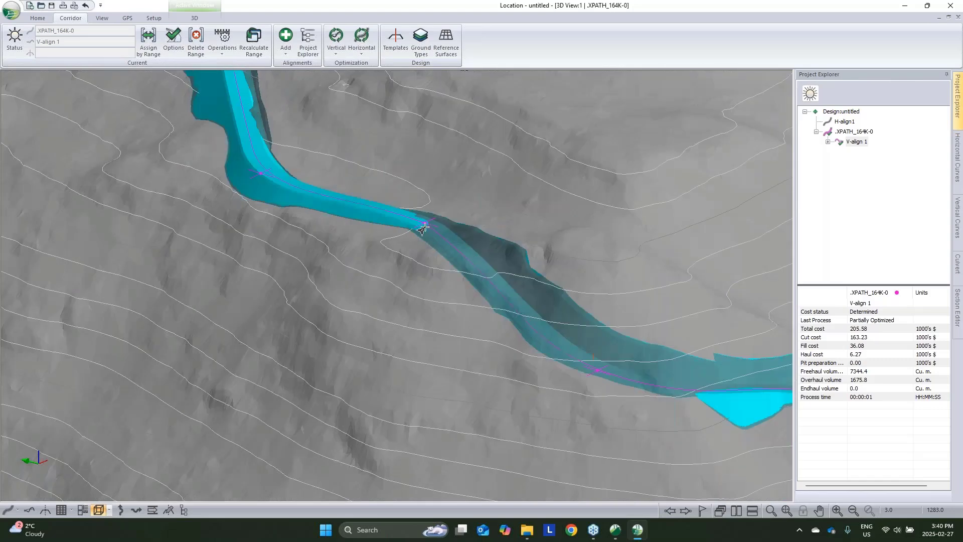
# - Restore the multi-window layout and inspect the cross sections at stations 435, 440.1, 335.7, 350 and 355
pyautogui.click(947, 17)
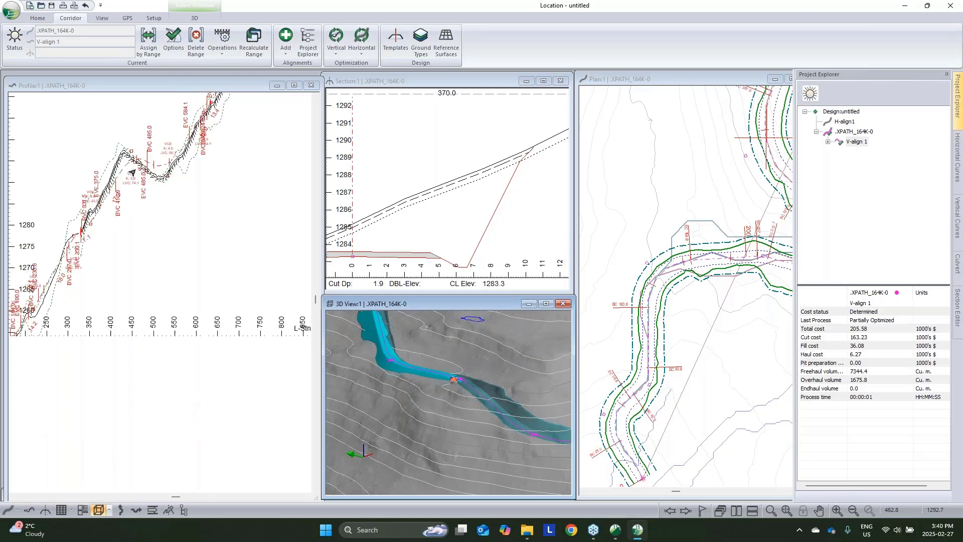
pyautogui.click(121, 163)
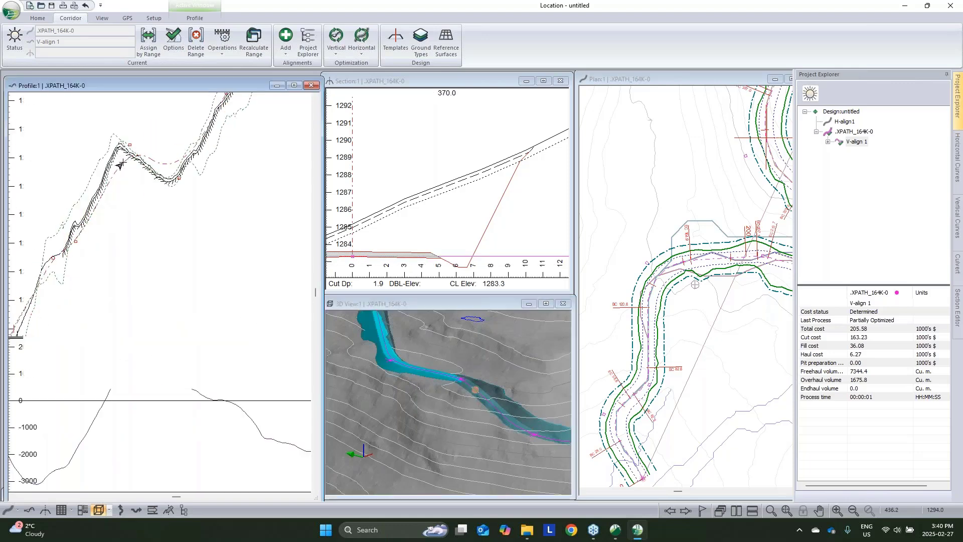
pyautogui.moveTo(121, 163); pyautogui.dragTo(124, 161)
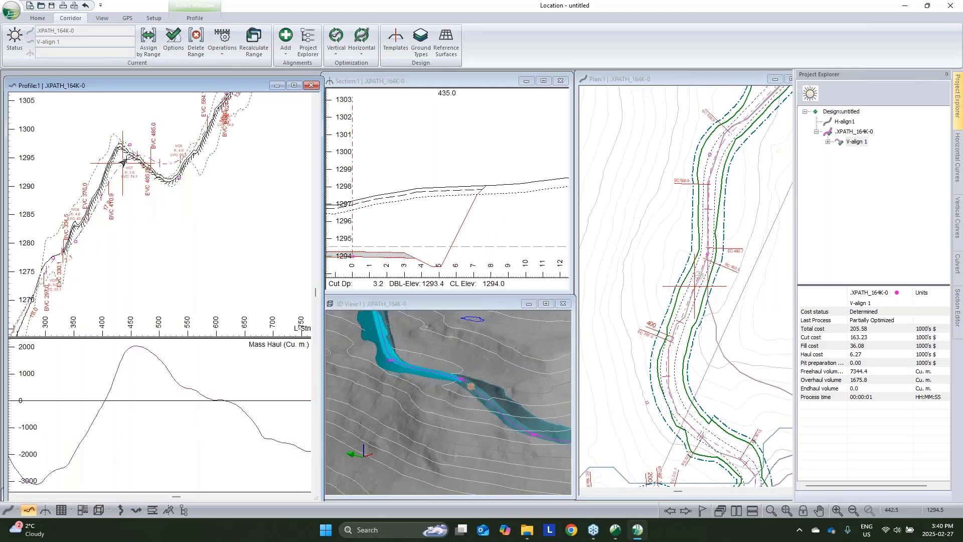
pyautogui.click(432, 228)
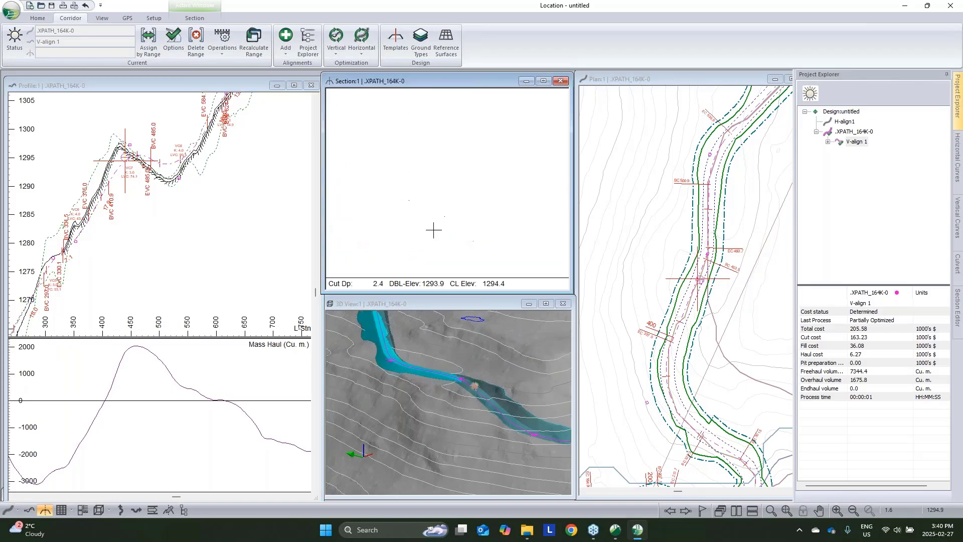
pyautogui.moveTo(240, 220); pyautogui.dragTo(261, 189, button='middle')
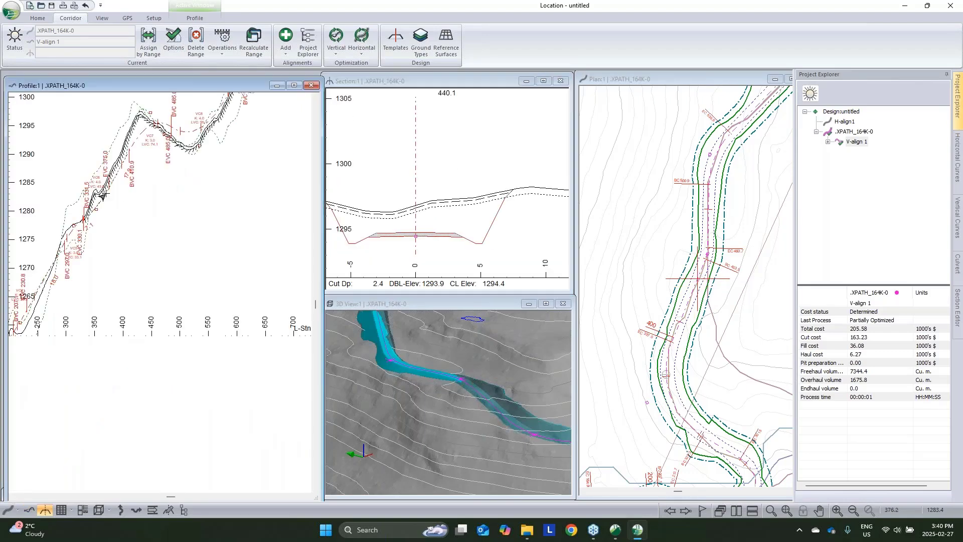
pyautogui.click(86, 219)
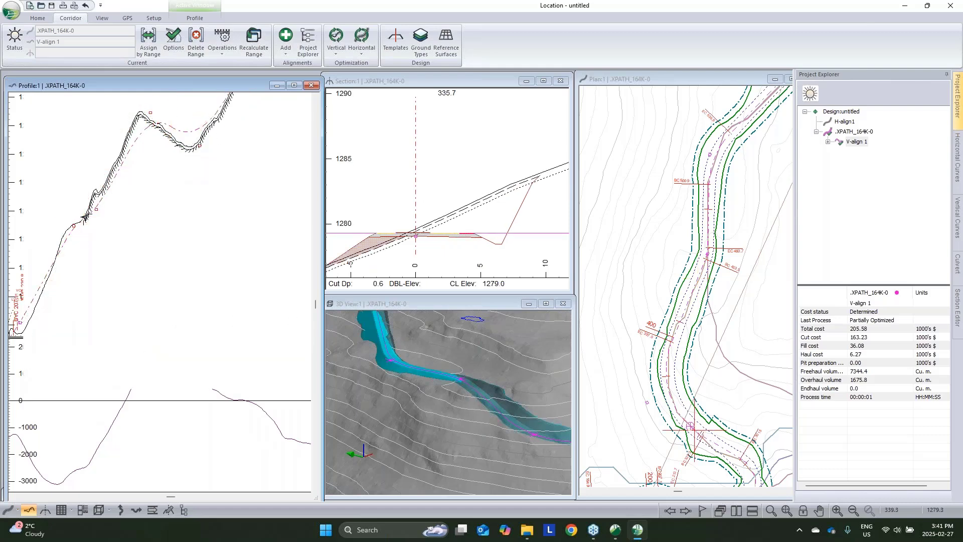
pyautogui.click(92, 206)
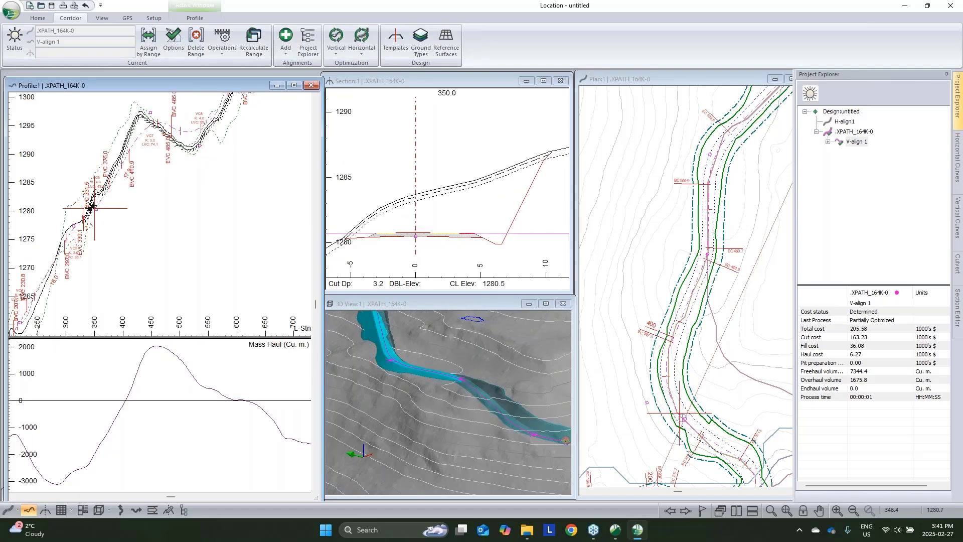
pyautogui.click(97, 206)
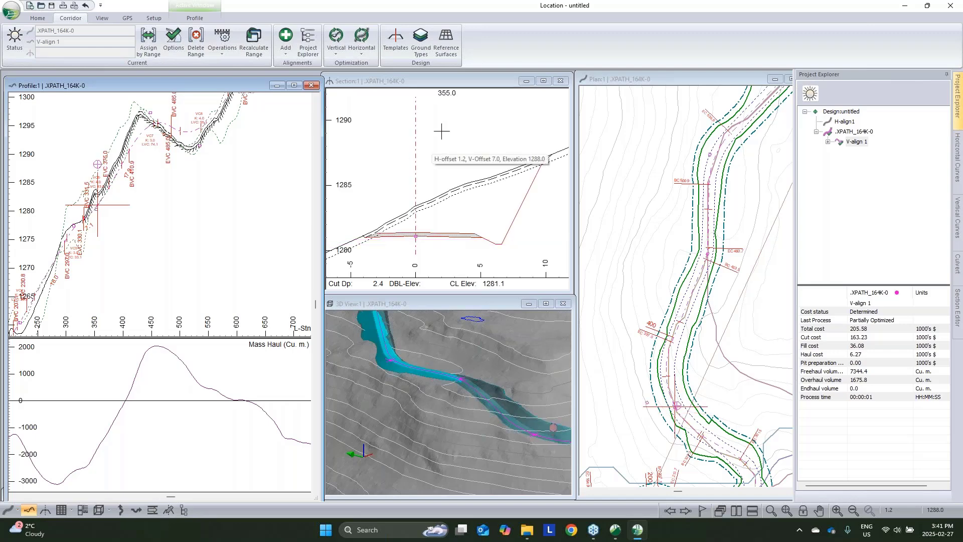
# - Enlarge the 3D view, examine the road from the upper cut down through the switchbacks to its start, and restore the window layout
pyautogui.moveTo(486, 418); pyautogui.dragTo(480, 387)
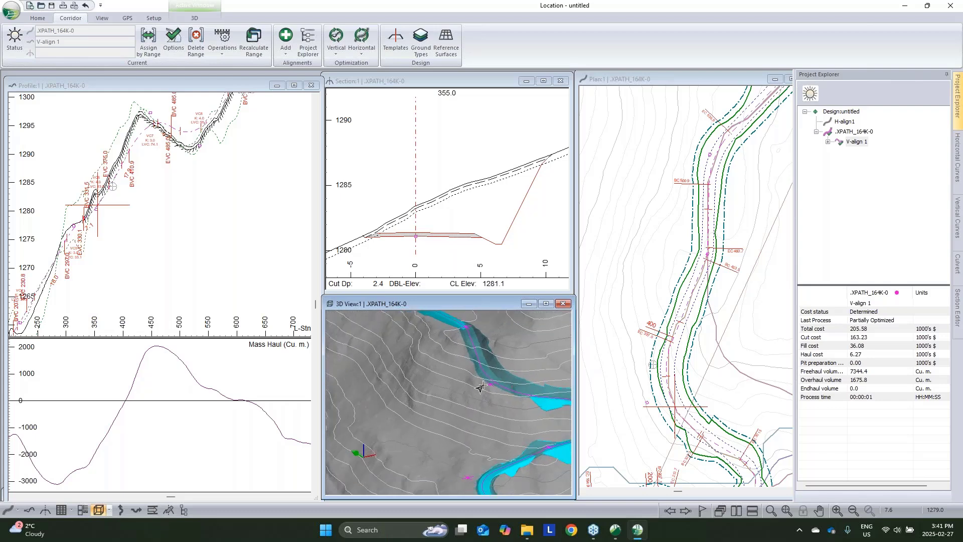
pyautogui.click(545, 304)
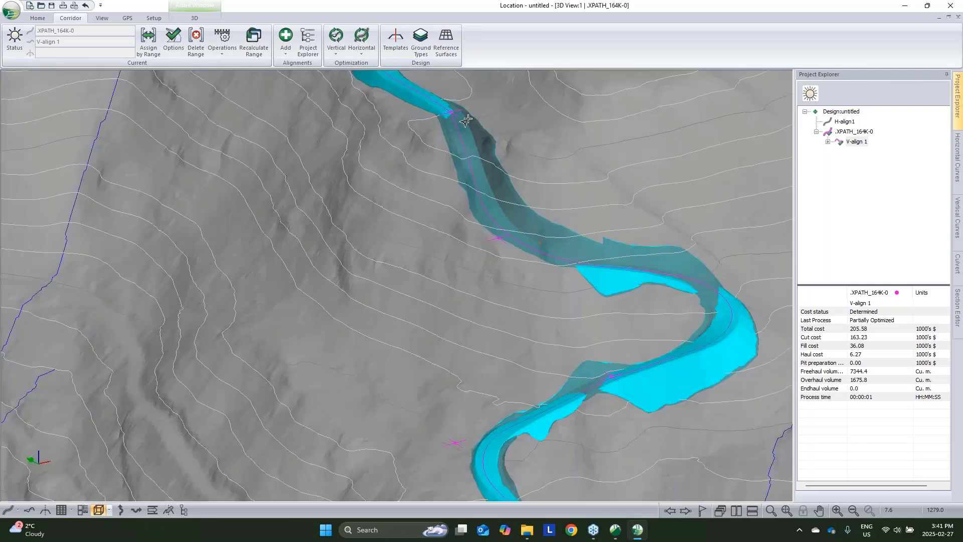
pyautogui.moveTo(465, 120)
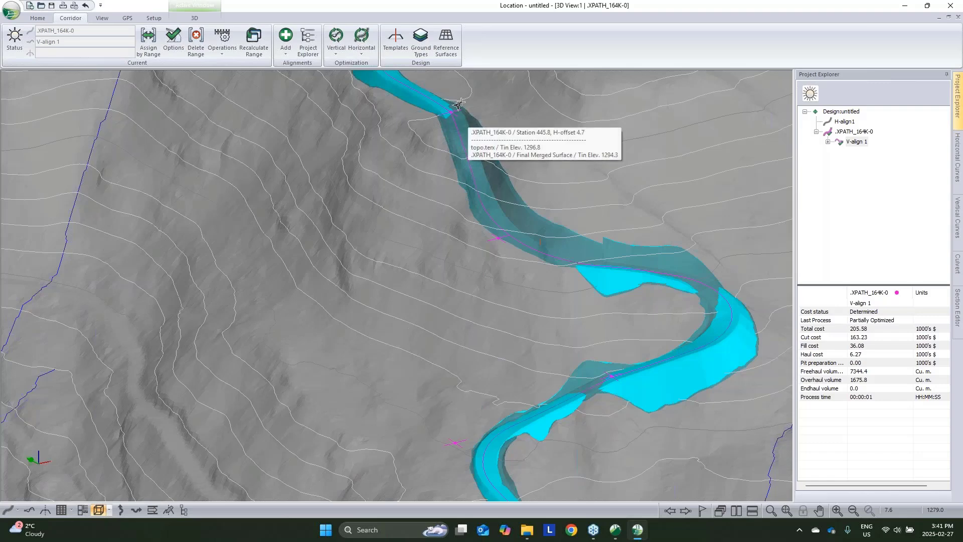
pyautogui.moveTo(535, 311); pyautogui.dragTo(519, 234, button='middle')
pyautogui.scroll(-2, 541, 183)
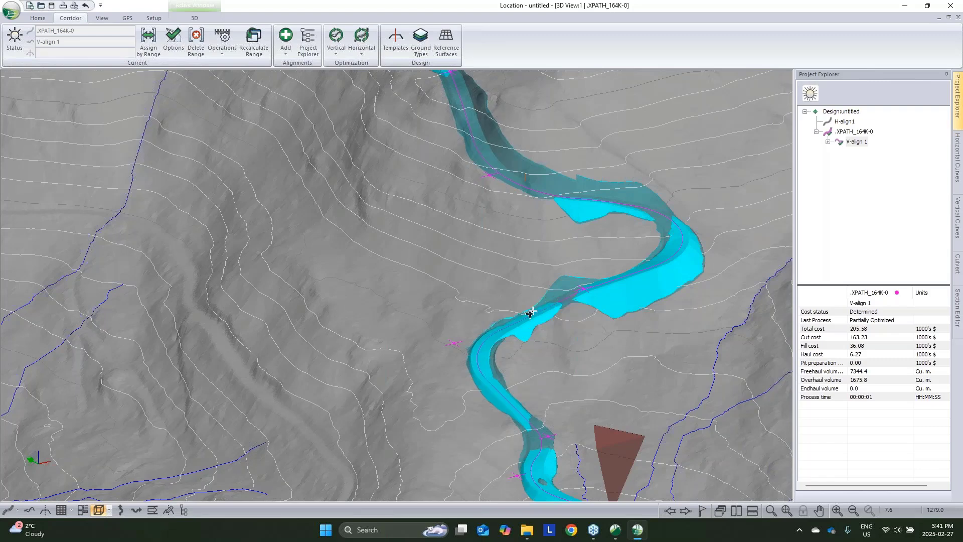
pyautogui.moveTo(509, 306); pyautogui.dragTo(474, 285, button='middle')
pyautogui.scroll(-2, 475, 286)
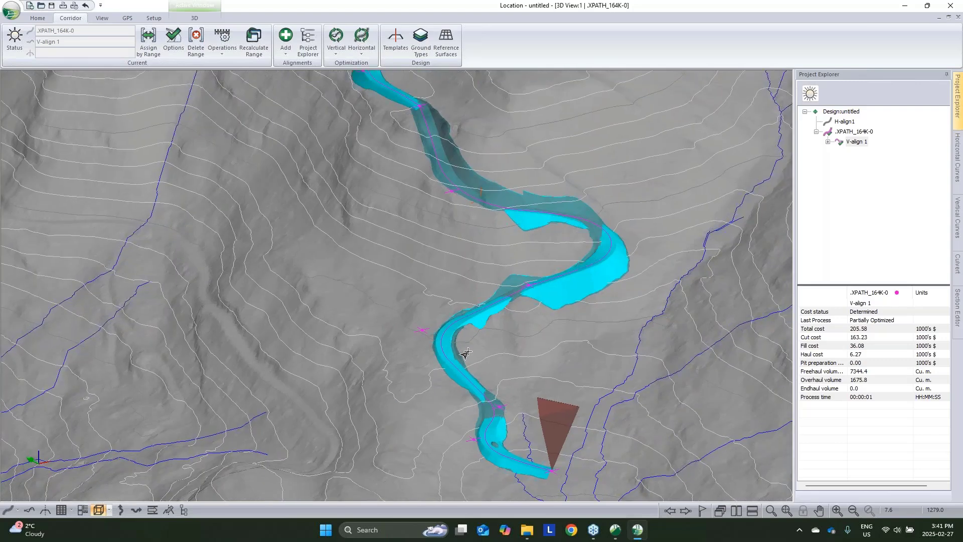
pyautogui.moveTo(465, 353)
pyautogui.moveTo(440, 348); pyautogui.dragTo(496, 379)
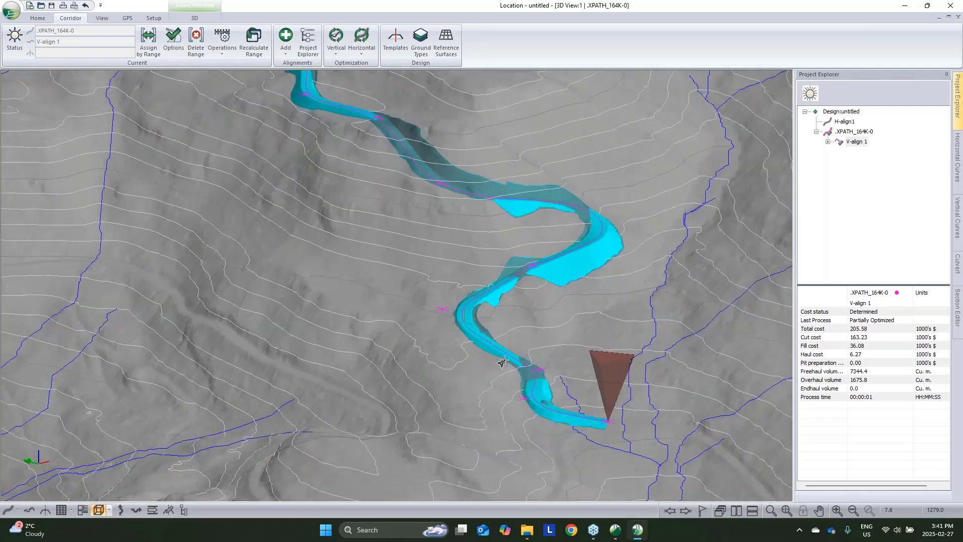
pyautogui.moveTo(503, 361)
pyautogui.click(948, 16)
# - Turn on the advanced mass haul display so the Mass Haul diagram shows shaded haul areas and direction arrows
pyautogui.scroll(-2, 236, 211)
pyautogui.moveTo(236, 211); pyautogui.dragTo(196, 312, button='middle')
pyautogui.moveTo(306, 143); pyautogui.dragTo(265, 185, button='middle')
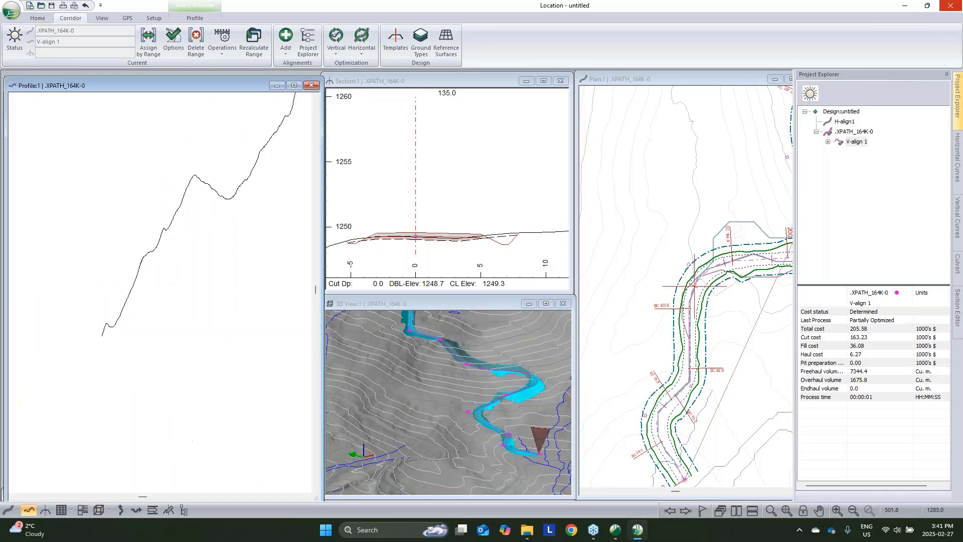
pyautogui.rightClick(205, 372)
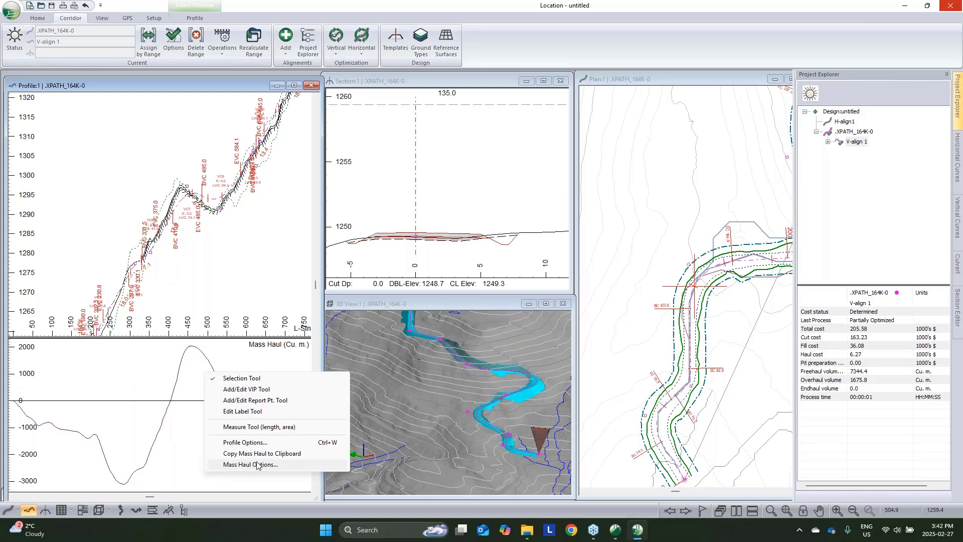
pyautogui.click(490, 306)
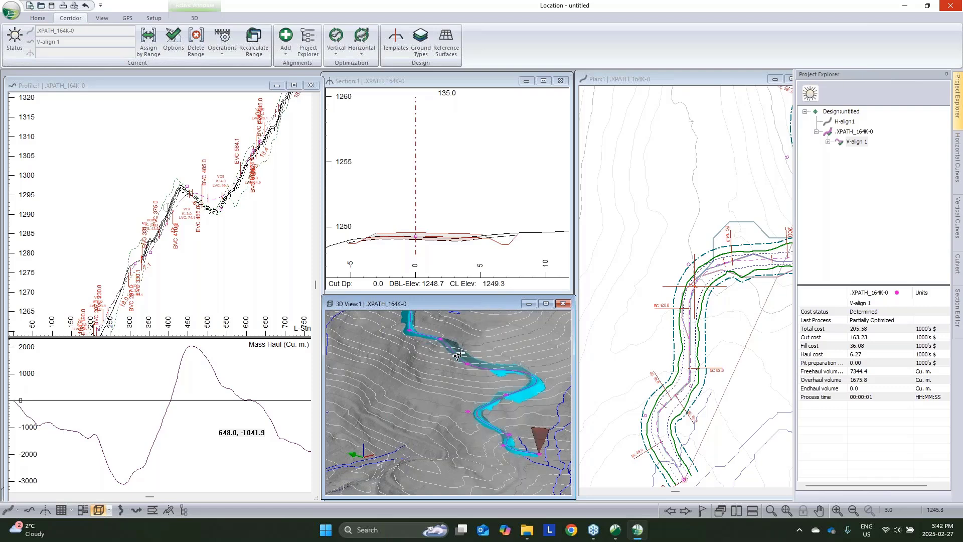
pyautogui.moveTo(466, 355)
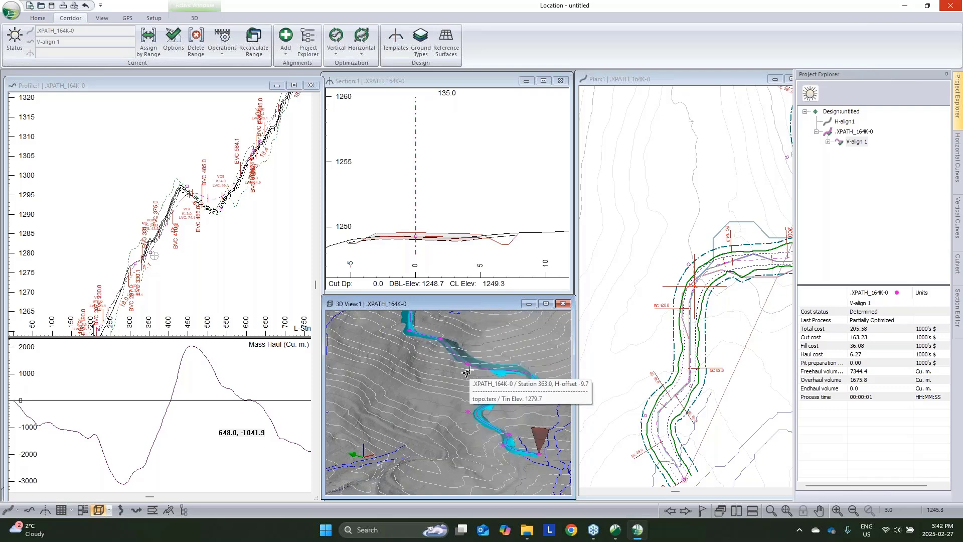
pyautogui.rightClick(179, 371)
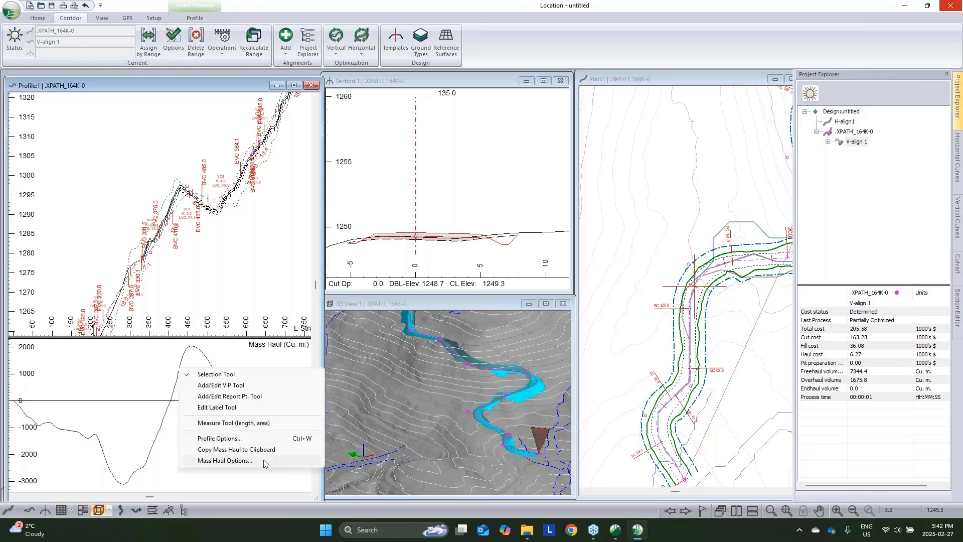
pyautogui.click(225, 460)
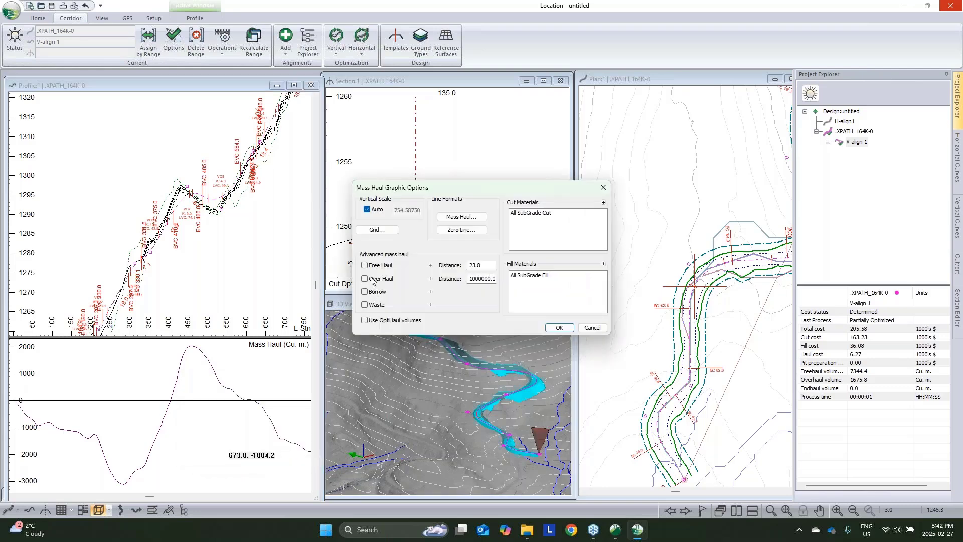
pyautogui.click(559, 327)
pyautogui.moveTo(201, 366)
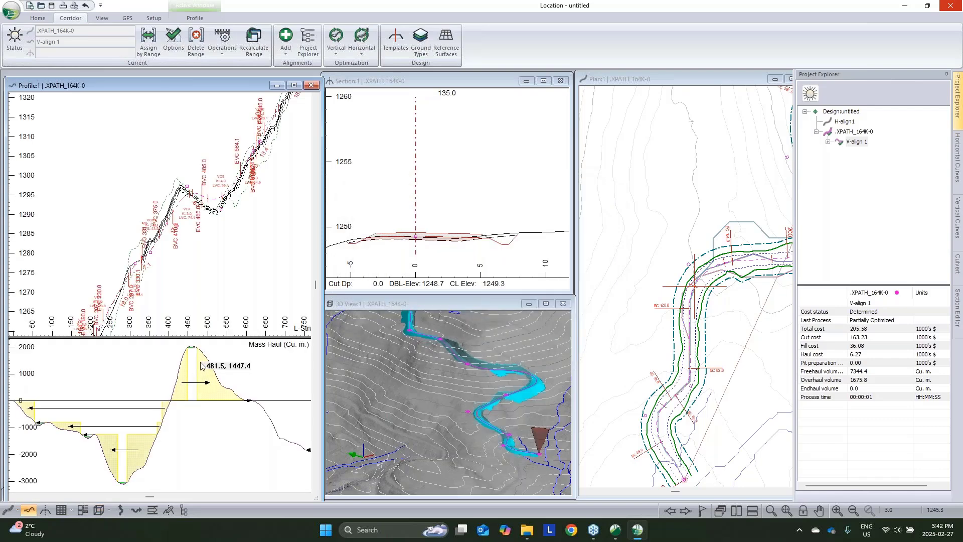
# - Inspect the cross section at station 410 and compare the profile around the crest with the haul arrows
pyautogui.scroll(2, 166, 207)
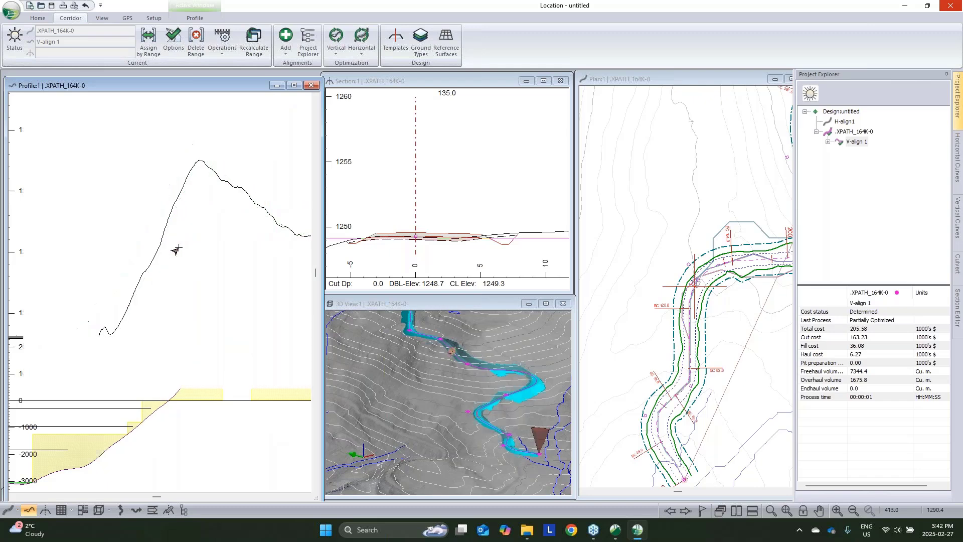
pyautogui.click(175, 247)
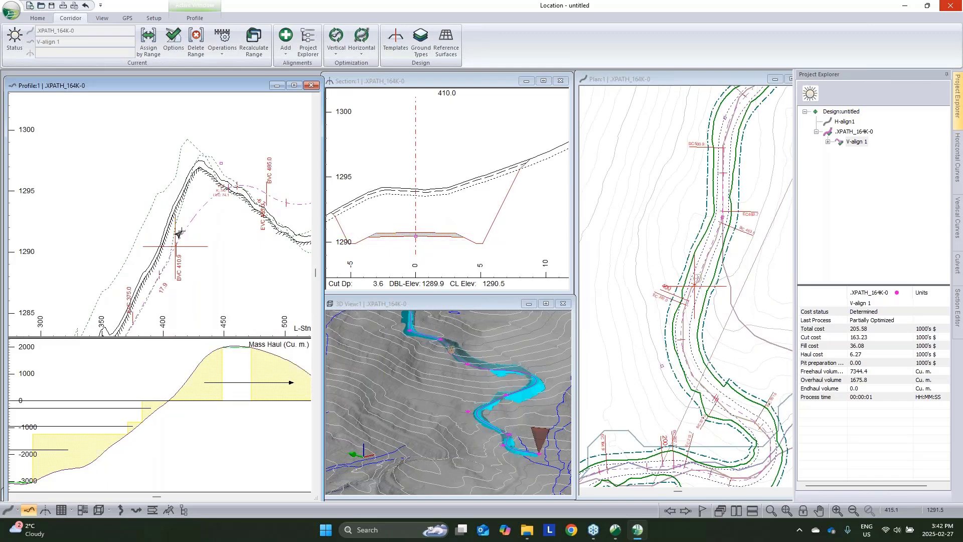
pyautogui.moveTo(303, 223); pyautogui.dragTo(237, 240, button='middle')
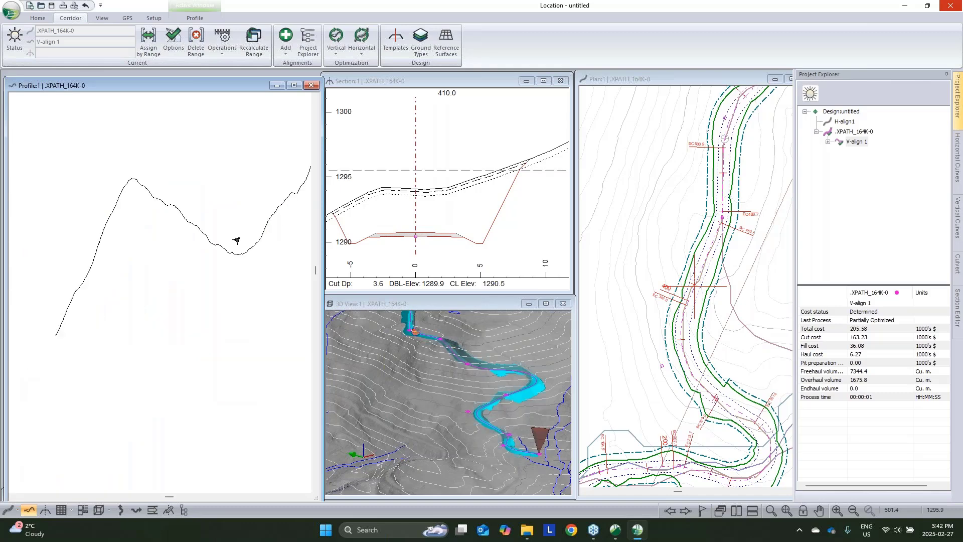
pyautogui.rightClick(856, 142)
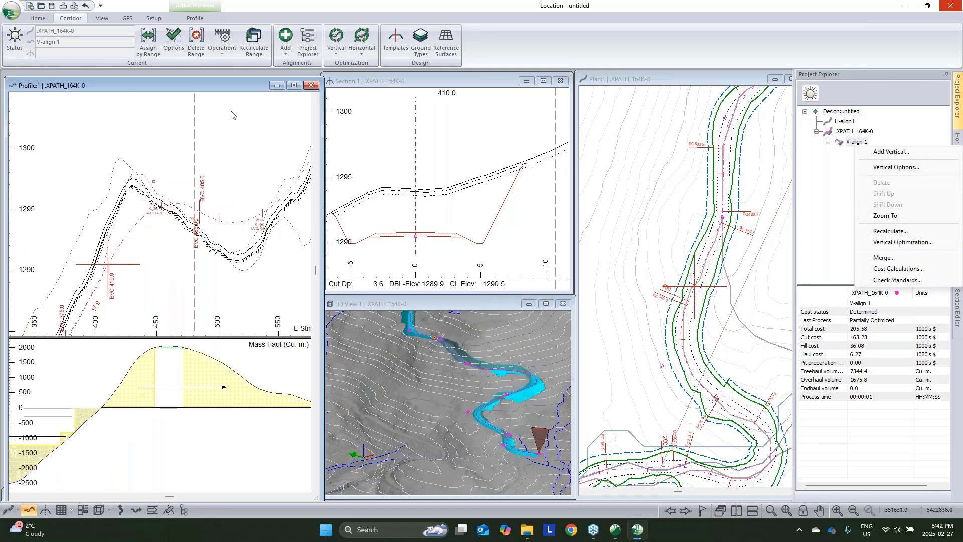
pyautogui.scroll(-2, 235, 150)
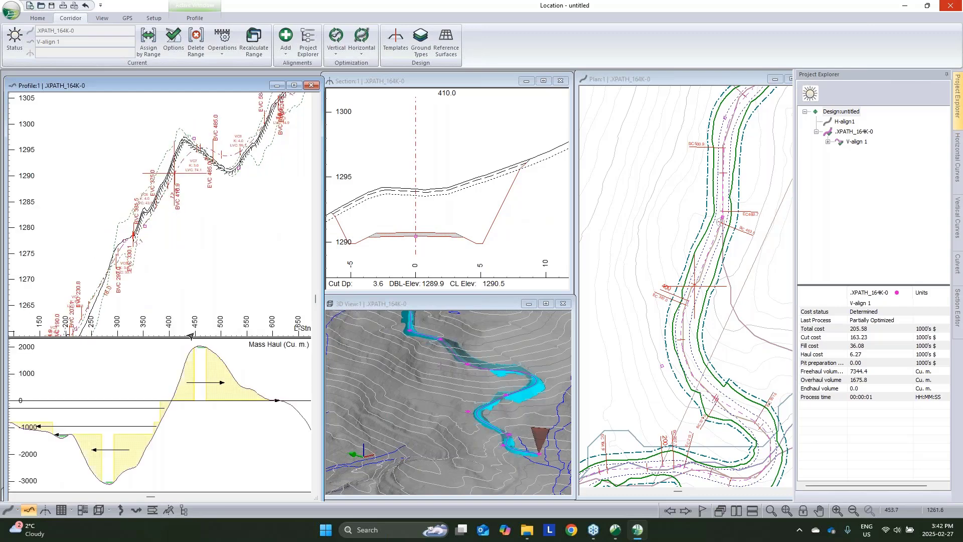
pyautogui.scroll(-1, 204, 260)
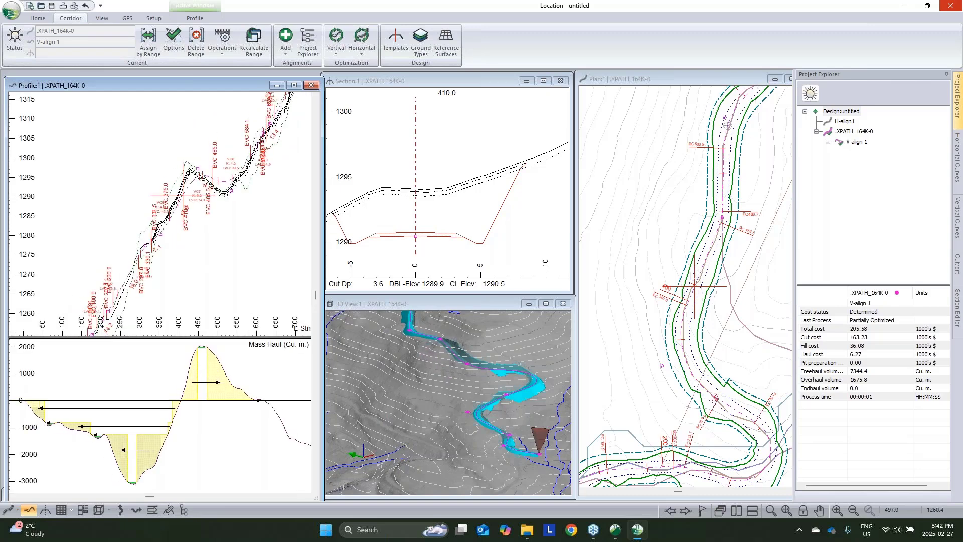
pyautogui.rightClick(852, 142)
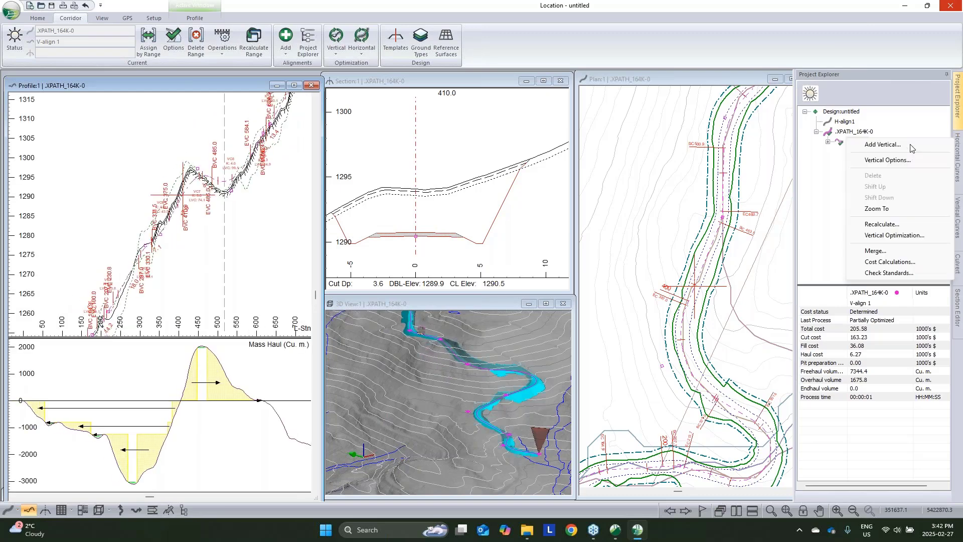
pyautogui.click(894, 235)
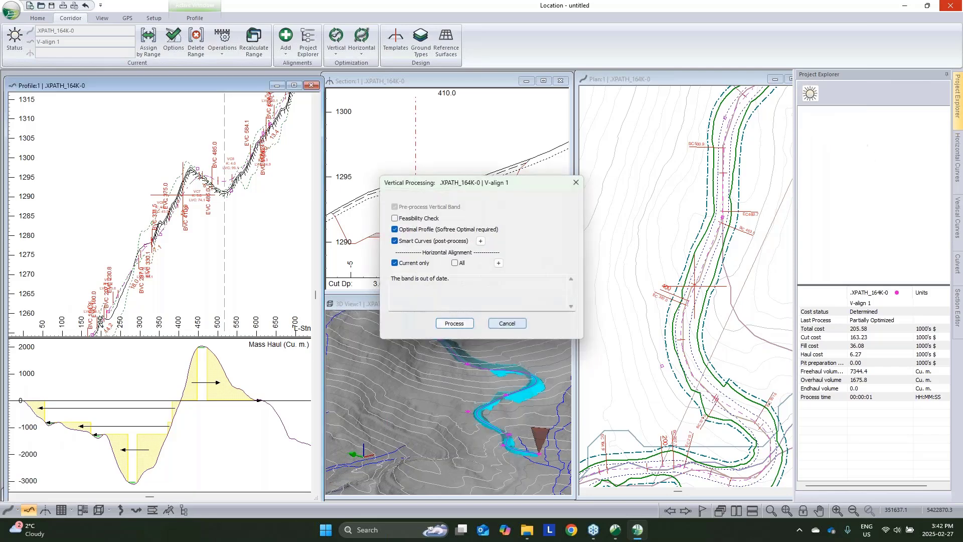
pyautogui.press('Escape')
# - In the vertical options of V-align 1, constrain material movement to Backward from station 355 to 440
pyautogui.rightClick(855, 142)
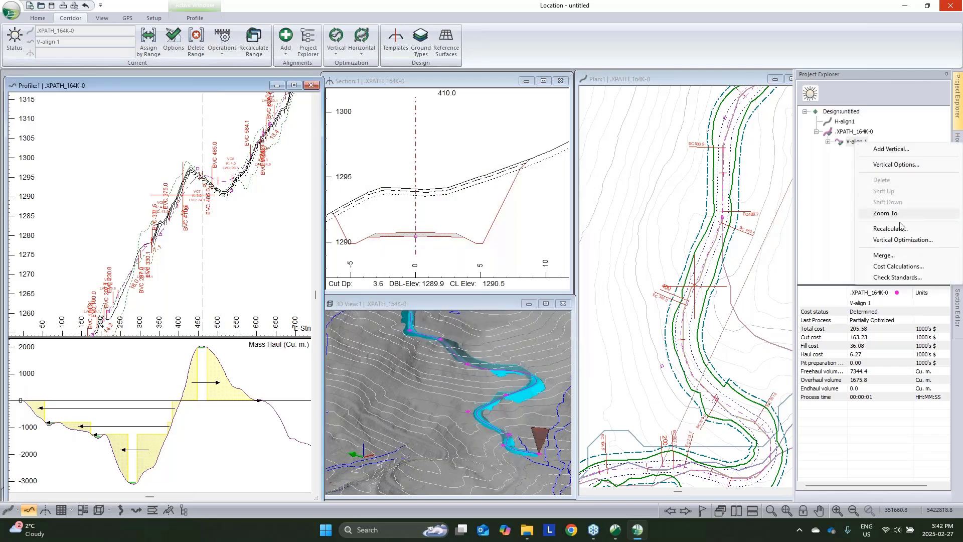
pyautogui.click(894, 164)
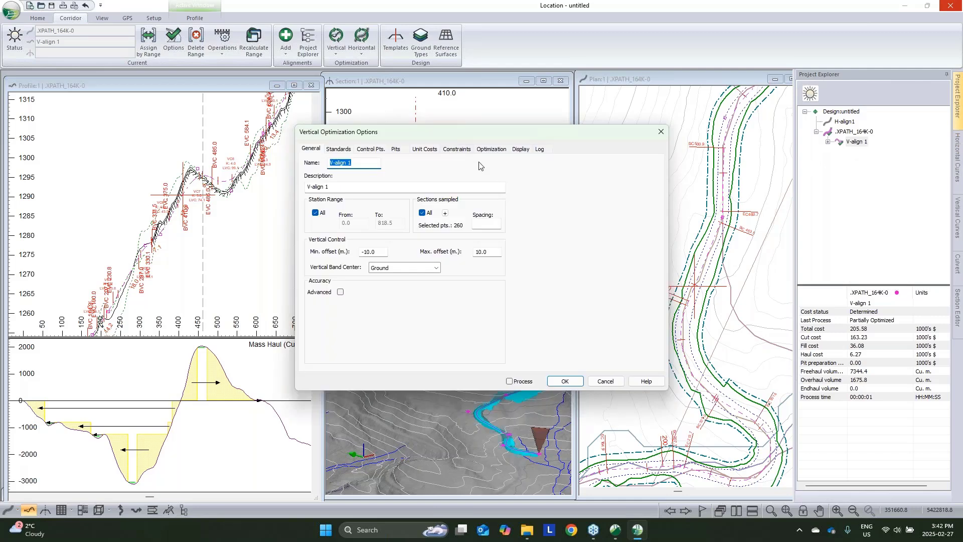
pyautogui.click(457, 149)
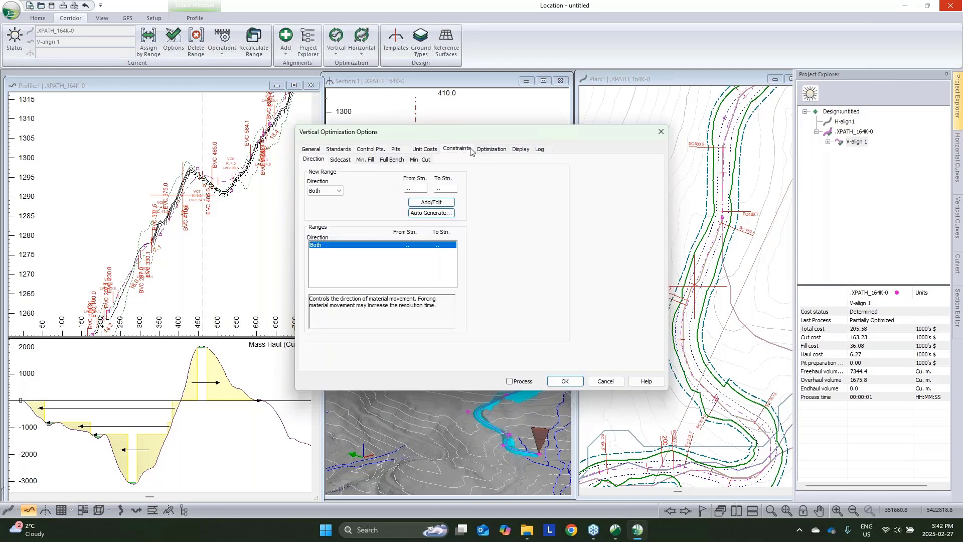
pyautogui.click(326, 190)
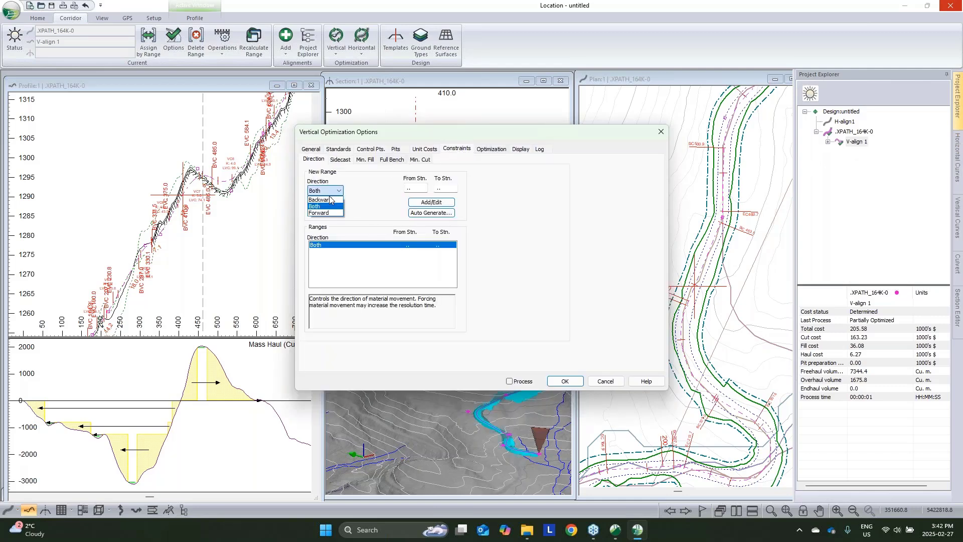
pyautogui.click(321, 209)
pyautogui.doubleClick(412, 187)
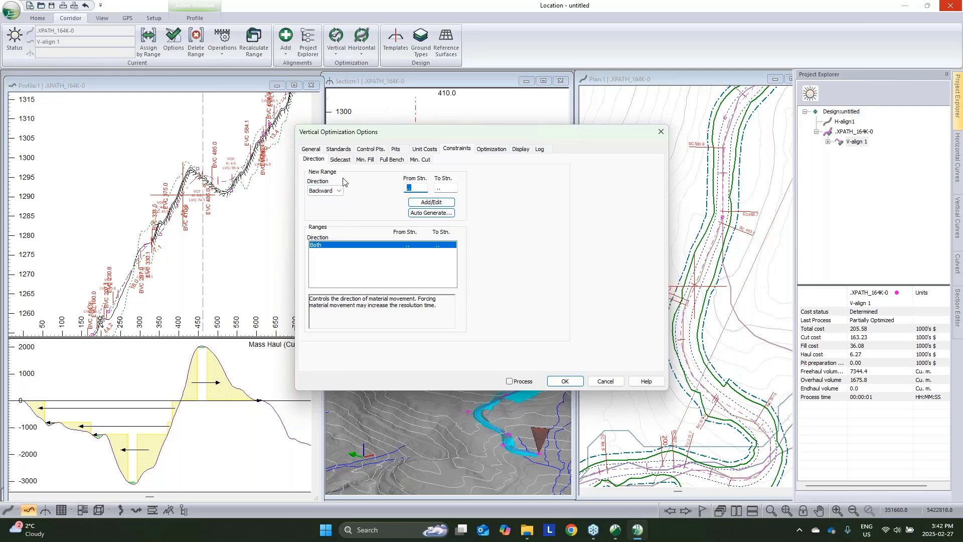
pyautogui.write('355')
pyautogui.press('Tab')
pyautogui.click(444, 203)
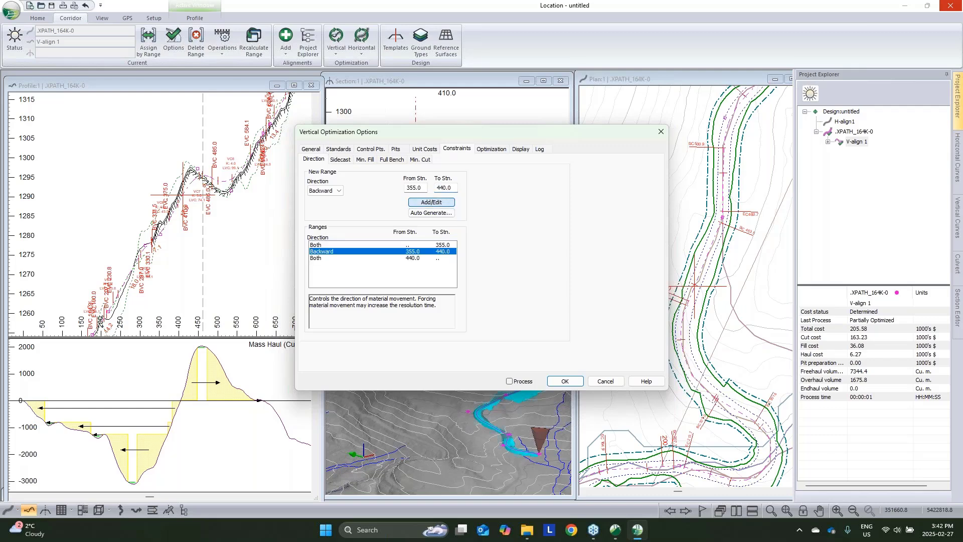
# - Add a variable-volume waste pit with its access at station 125
pyautogui.click(396, 149)
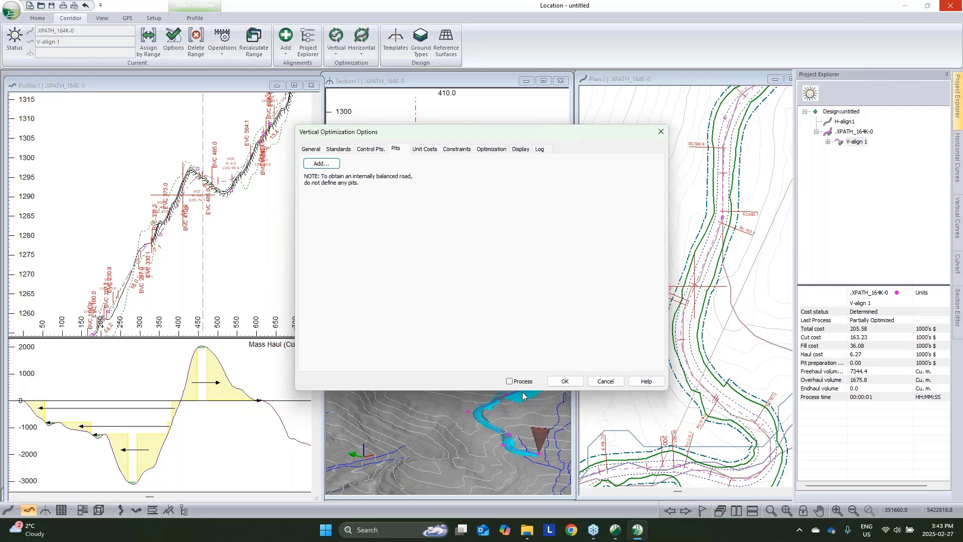
pyautogui.click(315, 164)
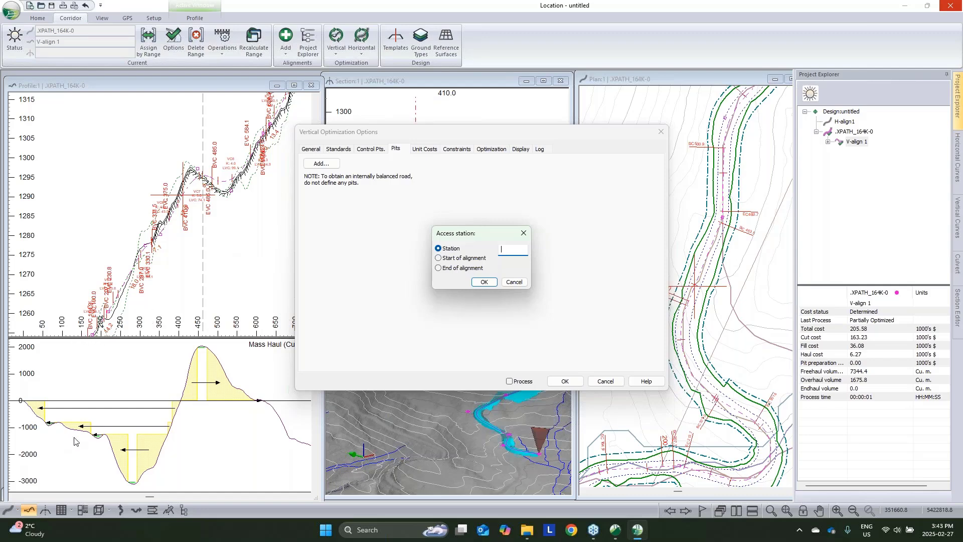
pyautogui.write('125')
pyautogui.click(484, 282)
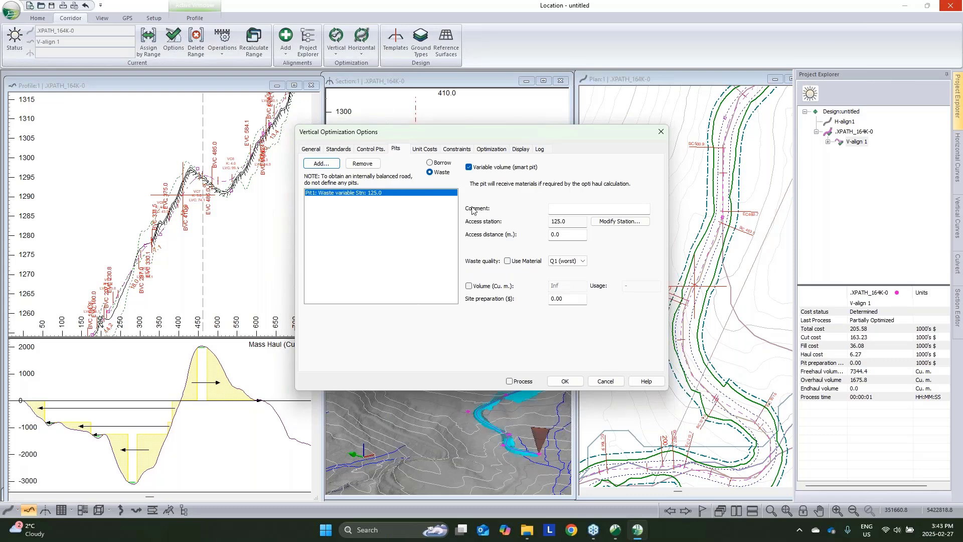
# - Apply the vertical options and process the optimal profile with smart curves, declining the range recalculation
pyautogui.click(539, 383)
pyautogui.click(565, 382)
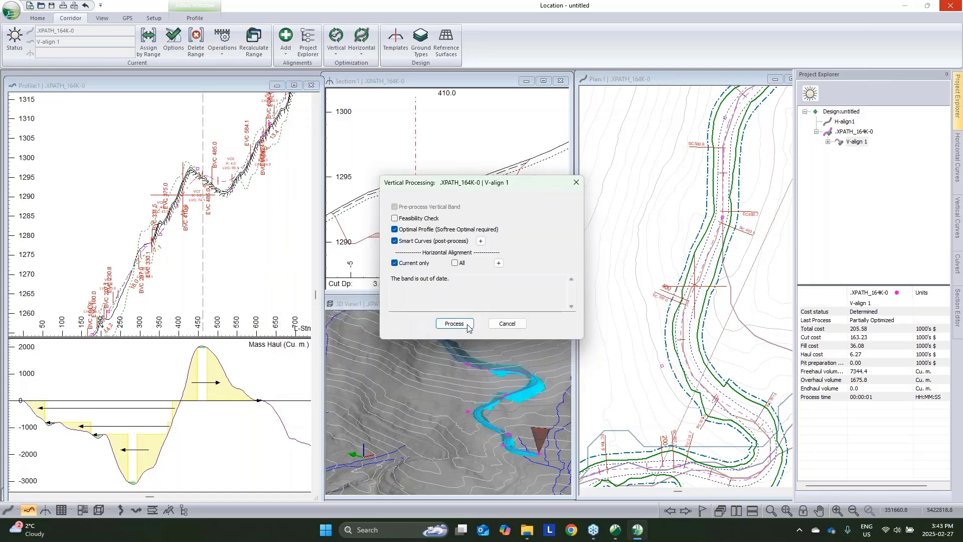
pyautogui.click(454, 322)
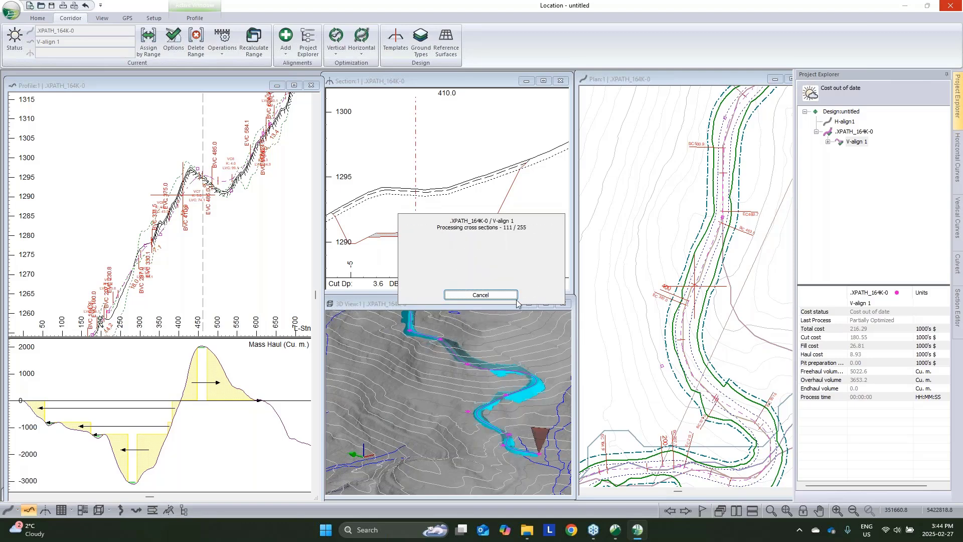
pyautogui.click(627, 359)
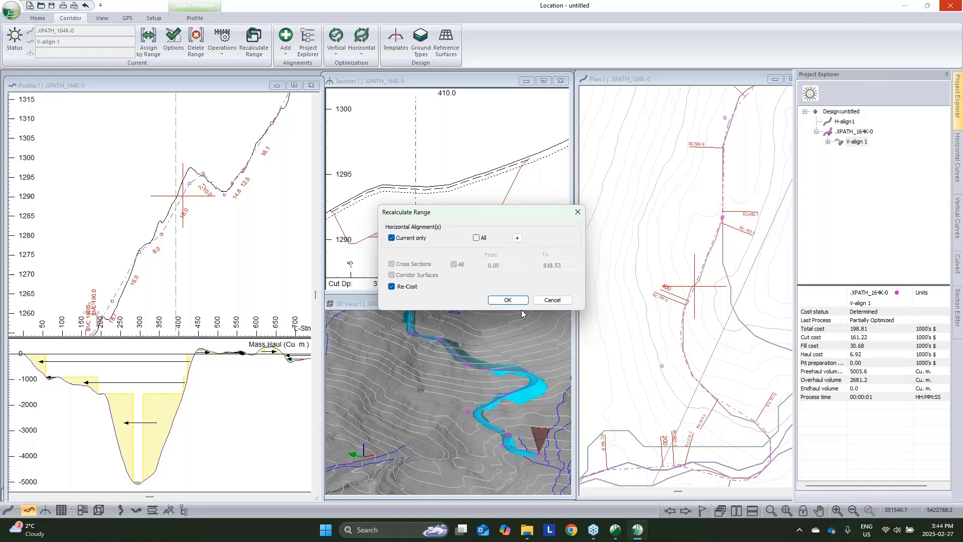
pyautogui.click(547, 299)
# - Sample the sections of V-align 1 at a spacing of 5 instead of all, and reprocess the vertical optimization
pyautogui.rightClick(855, 142)
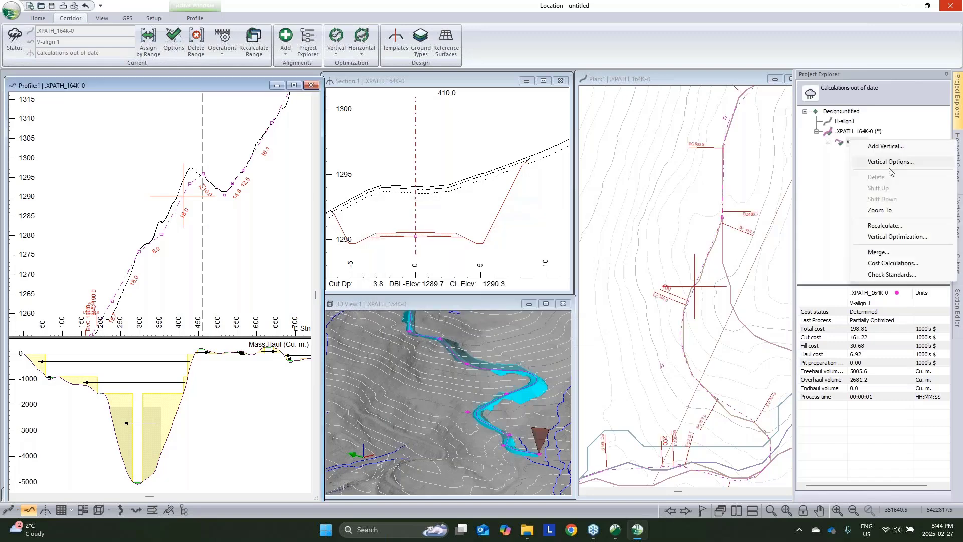
pyautogui.click(862, 160)
pyautogui.click(422, 214)
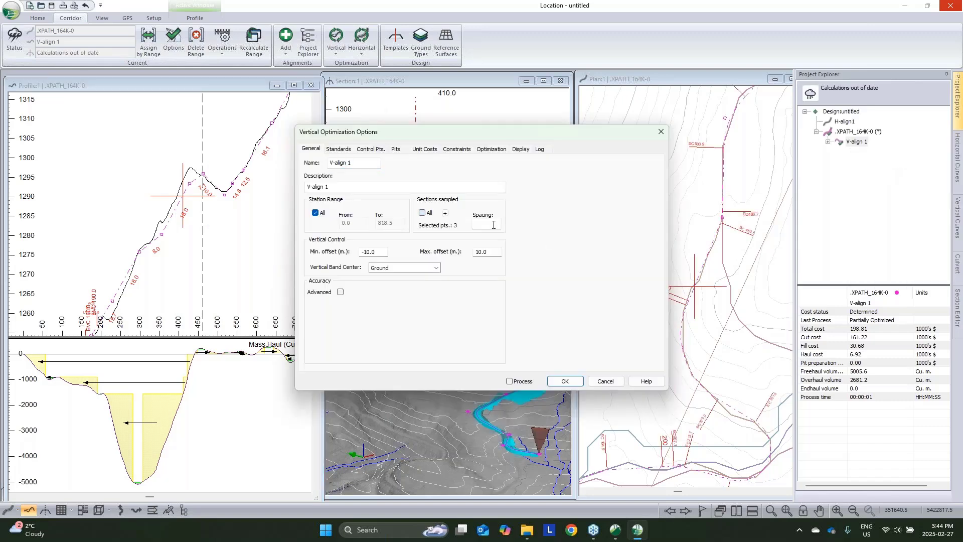
pyautogui.click(487, 223)
pyautogui.write('5')
pyautogui.click(509, 381)
pyautogui.click(565, 381)
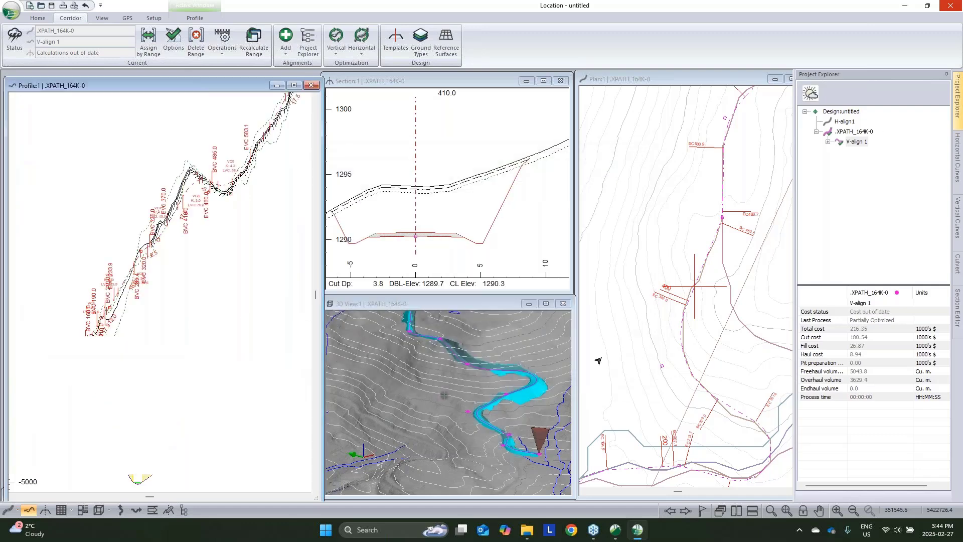
# - Examine the reoptimized profile, the cross section at station 440 and the mass haul arrows down to the road's start
pyautogui.moveTo(199, 207)
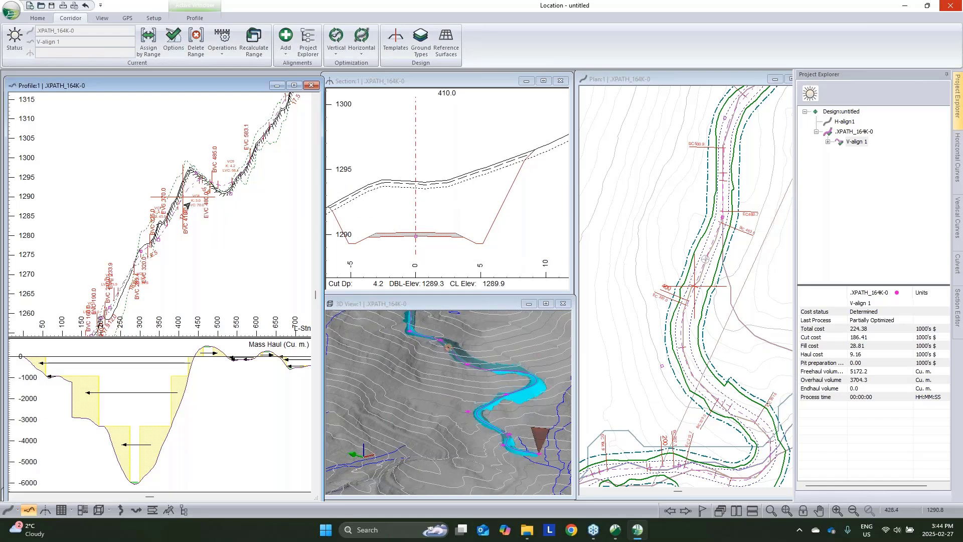
pyautogui.scroll(2, 186, 200)
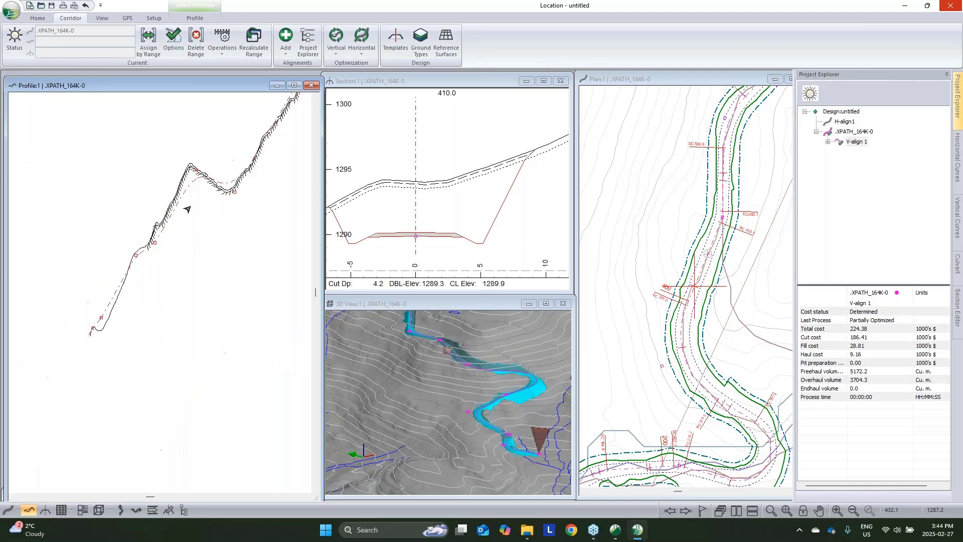
pyautogui.moveTo(183, 190)
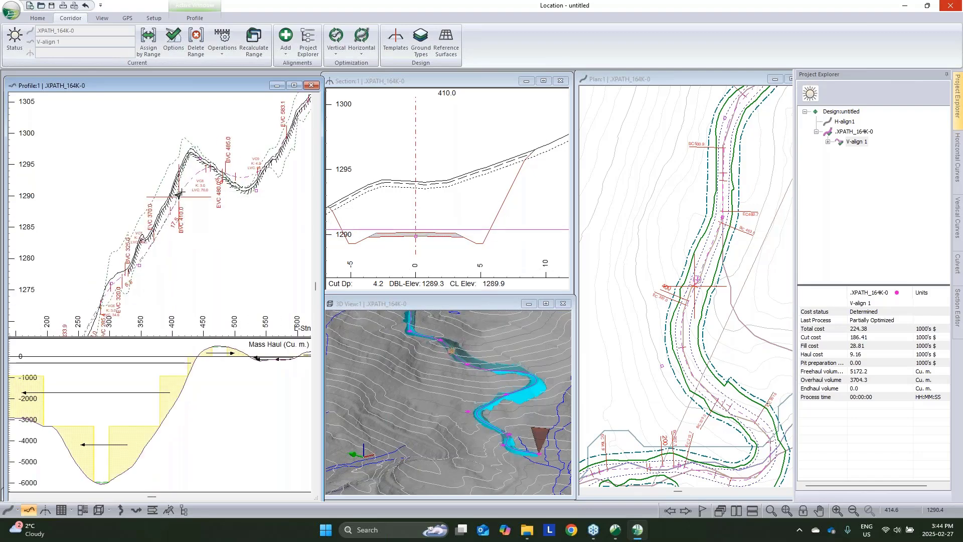
pyautogui.click(197, 174)
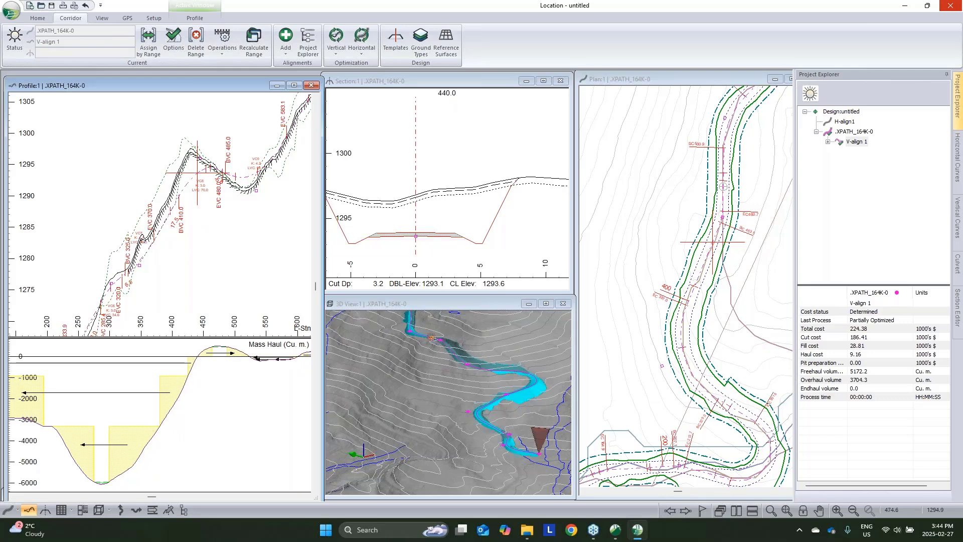
pyautogui.scroll(-3, 219, 166)
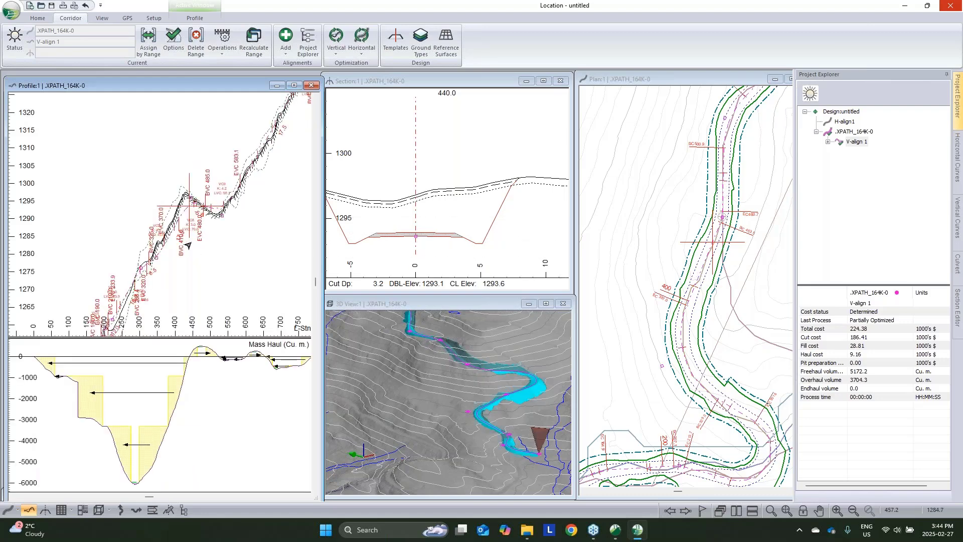
pyautogui.moveTo(188, 245); pyautogui.dragTo(222, 220, button='middle')
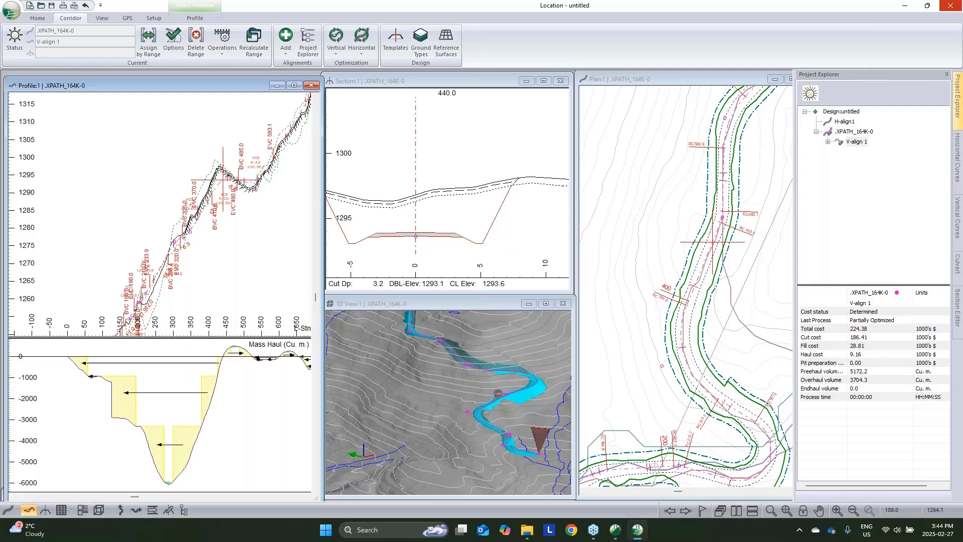
pyautogui.moveTo(134, 283); pyautogui.dragTo(160, 214, button='middle')
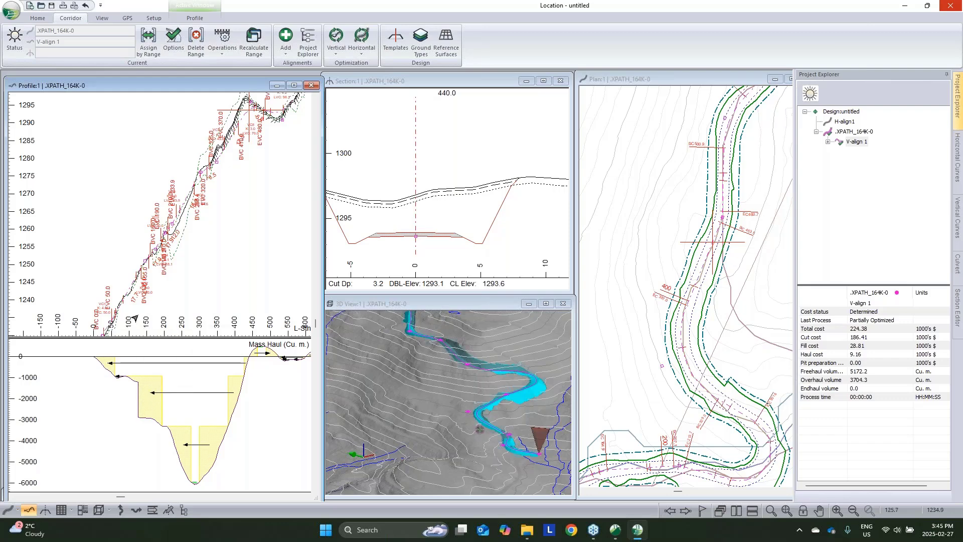
pyautogui.moveTo(134, 314)
# - Open the Multi-Plot window and load the book layout MD - Generic Size D Book layout - Steep.blt
pyautogui.click(83, 509)
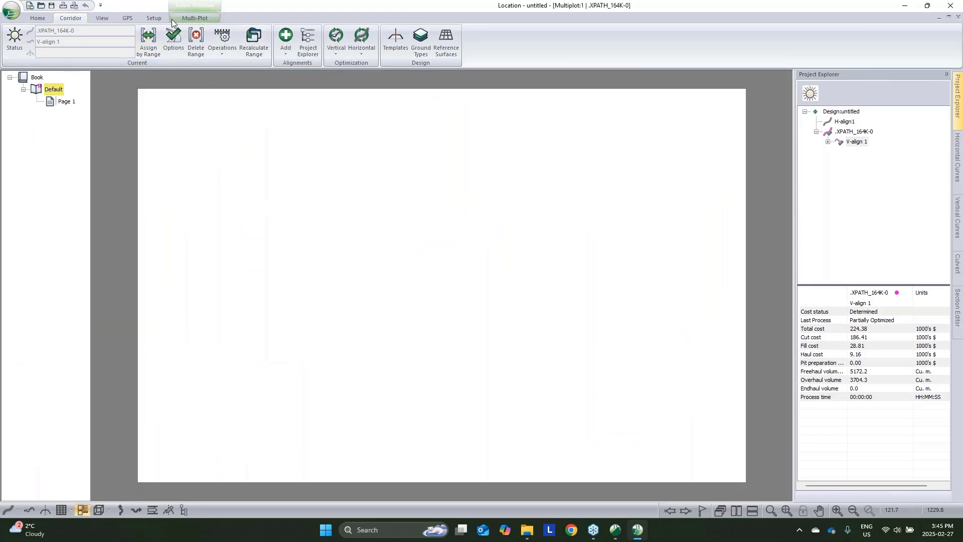
pyautogui.click(188, 18)
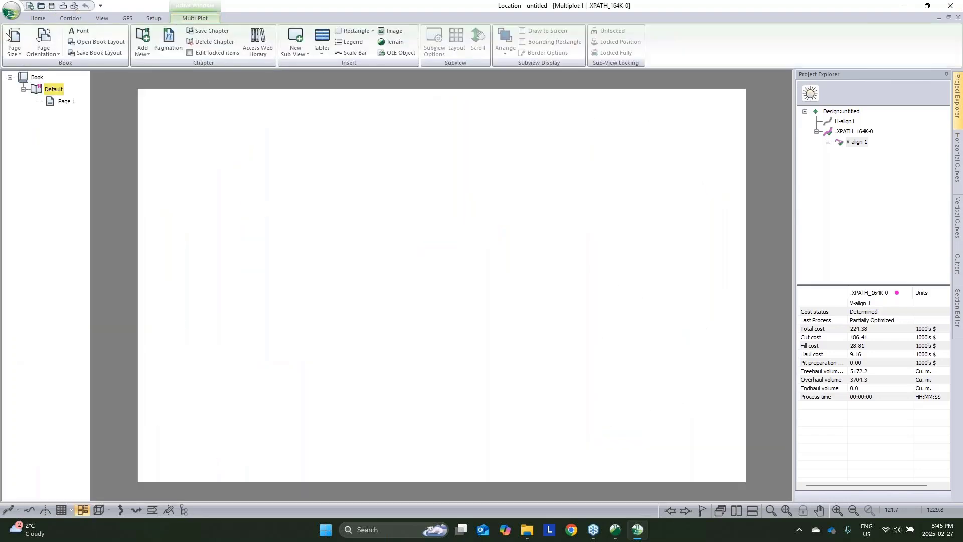
pyautogui.click(100, 48)
pyautogui.click(508, 295)
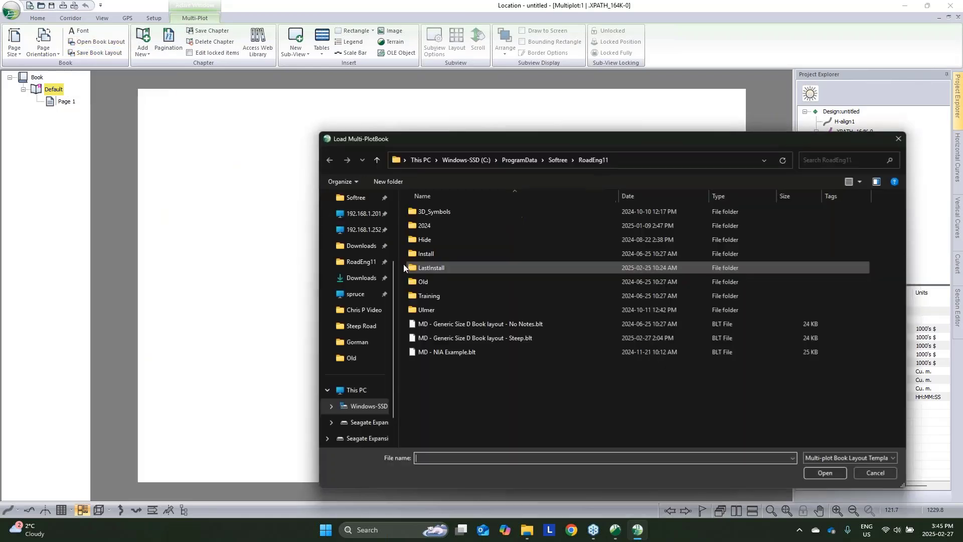
pyautogui.click(455, 335)
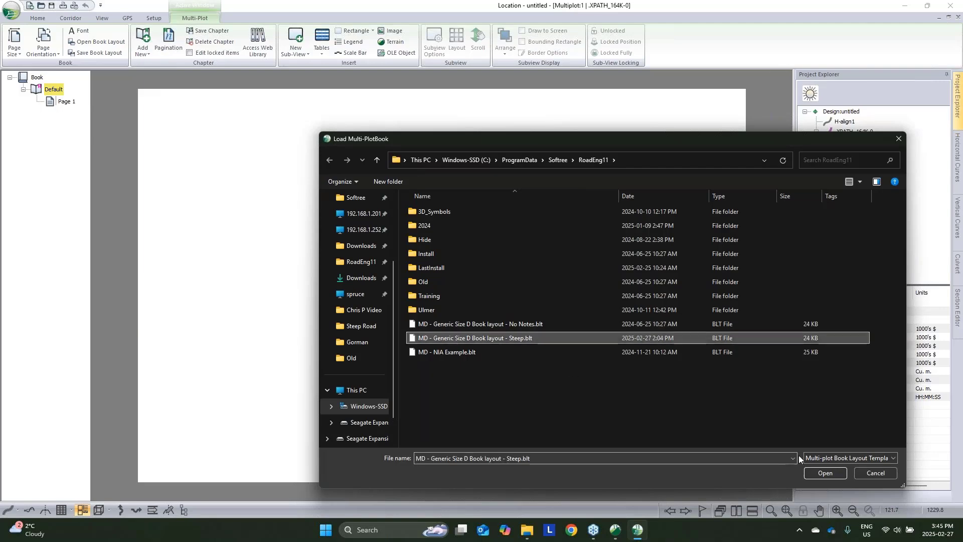
pyautogui.click(832, 473)
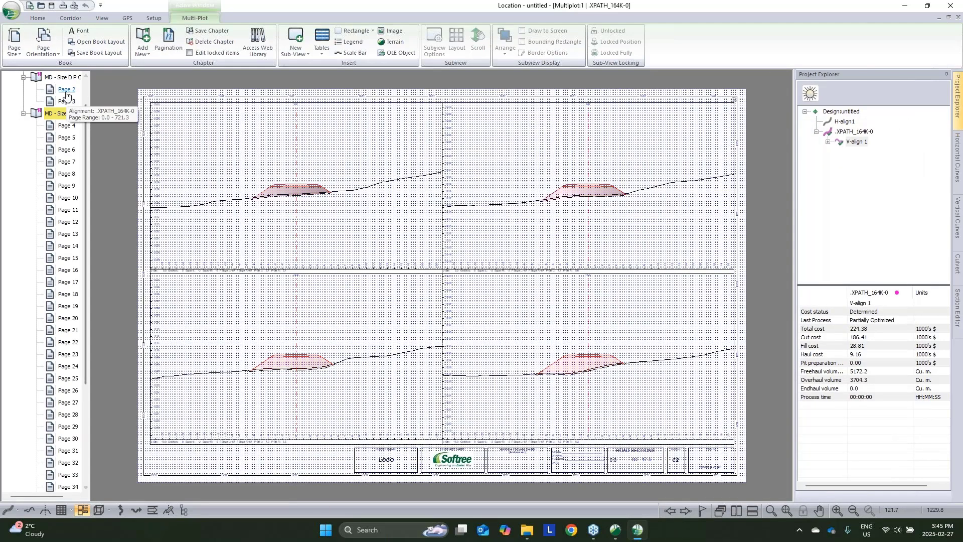
# - Review the plan, profile and mass haul sheet on page 2 and the road cross sections on page 4
pyautogui.click(67, 92)
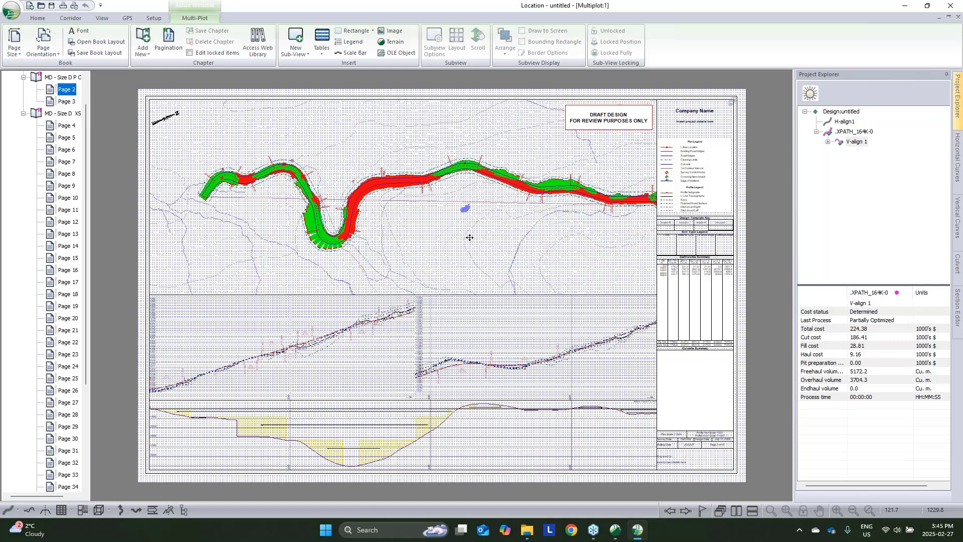
pyautogui.click(65, 126)
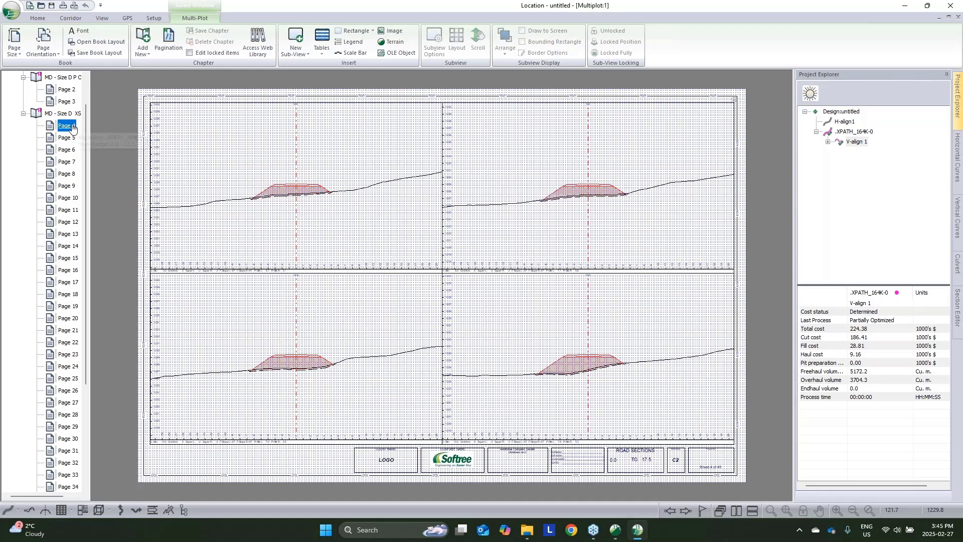
pyautogui.scroll(1, 72, 110)
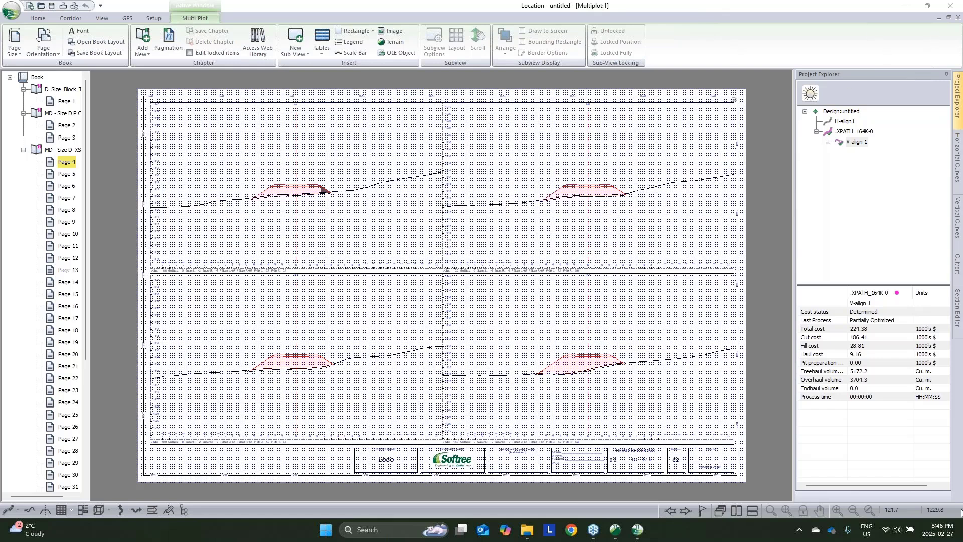
pyautogui.click(63, 114)
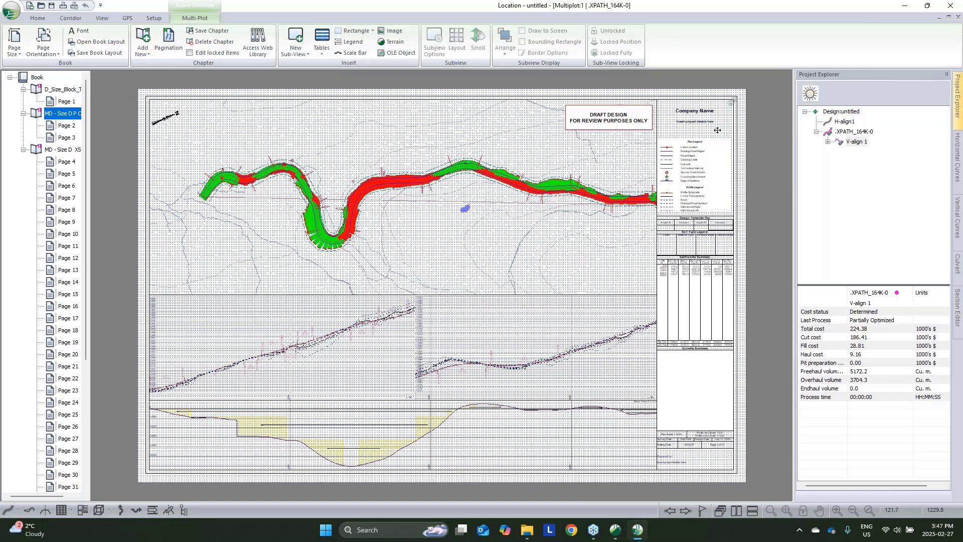
pyautogui.click(759, 141)
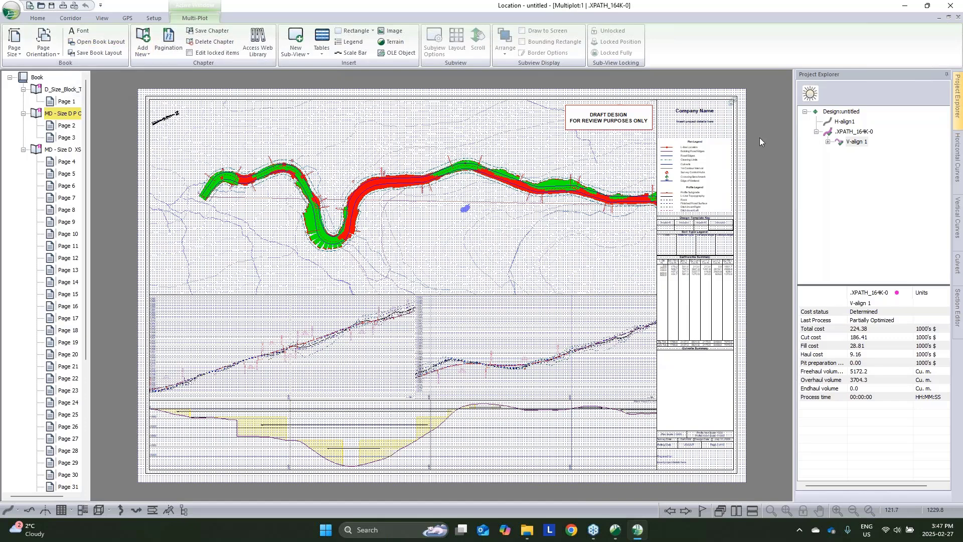
# - Switch the multi-plot plan view's shading from Cut/Fill to Material Layers and add the SG - Subgrade material layer in cyan
pyautogui.doubleClick(520, 197)
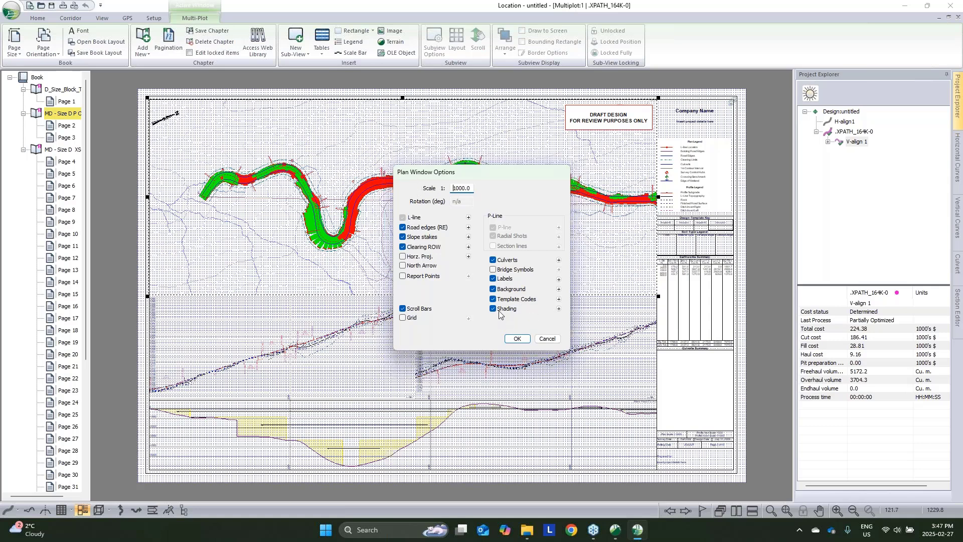
pyautogui.click(558, 309)
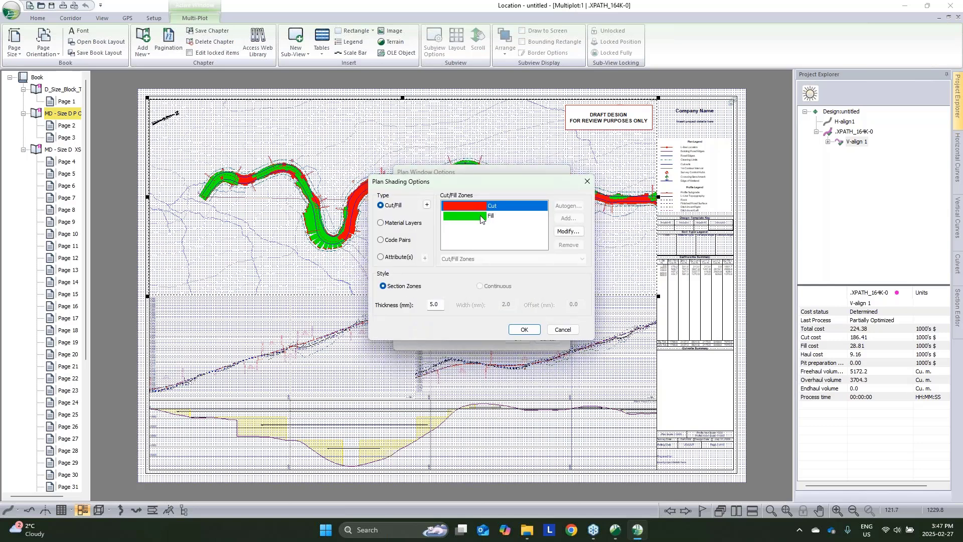
pyautogui.click(382, 225)
pyautogui.click(579, 221)
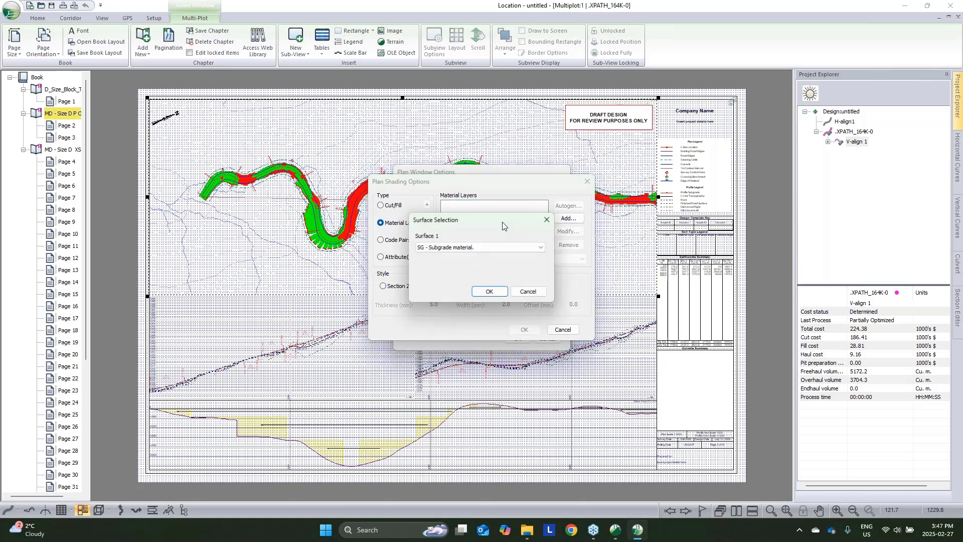
pyautogui.click(490, 288)
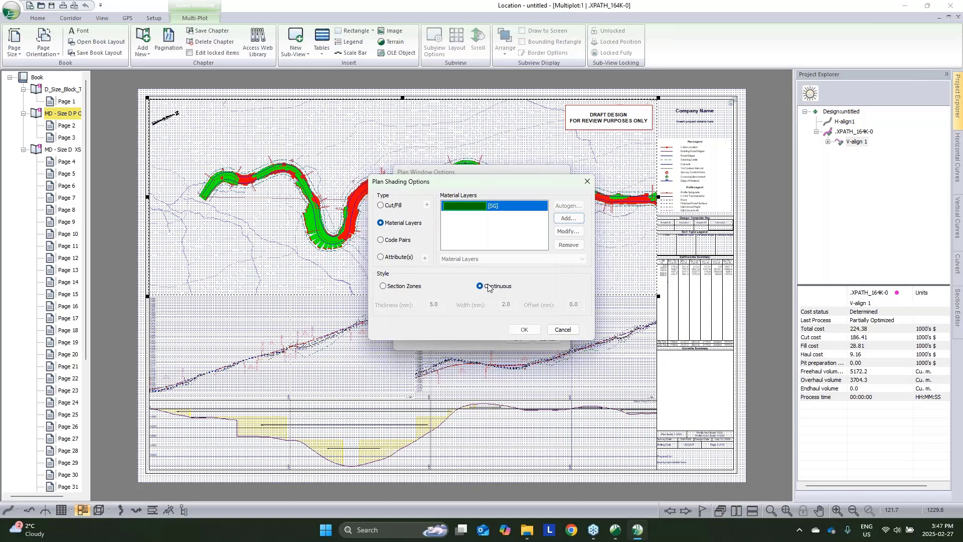
pyautogui.click(561, 231)
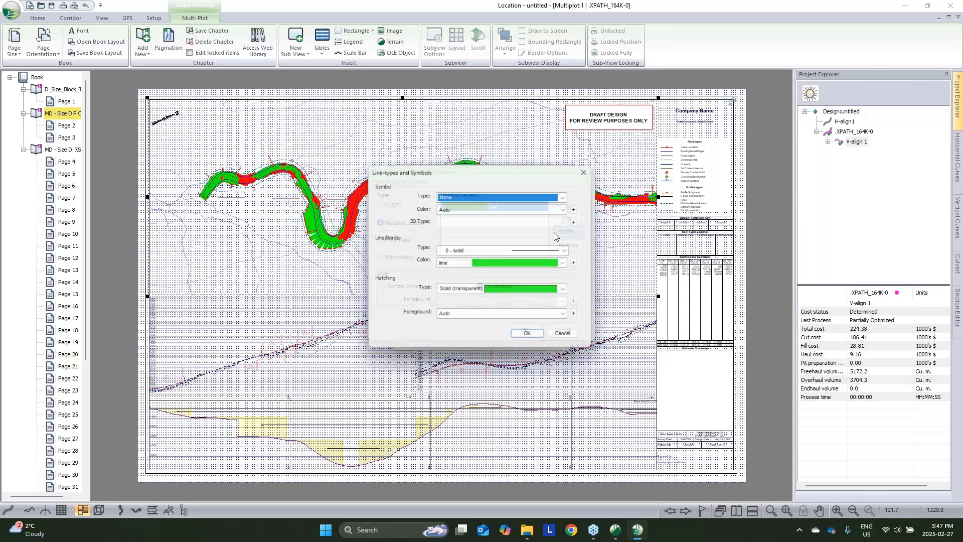
pyautogui.click(501, 264)
pyautogui.click(498, 291)
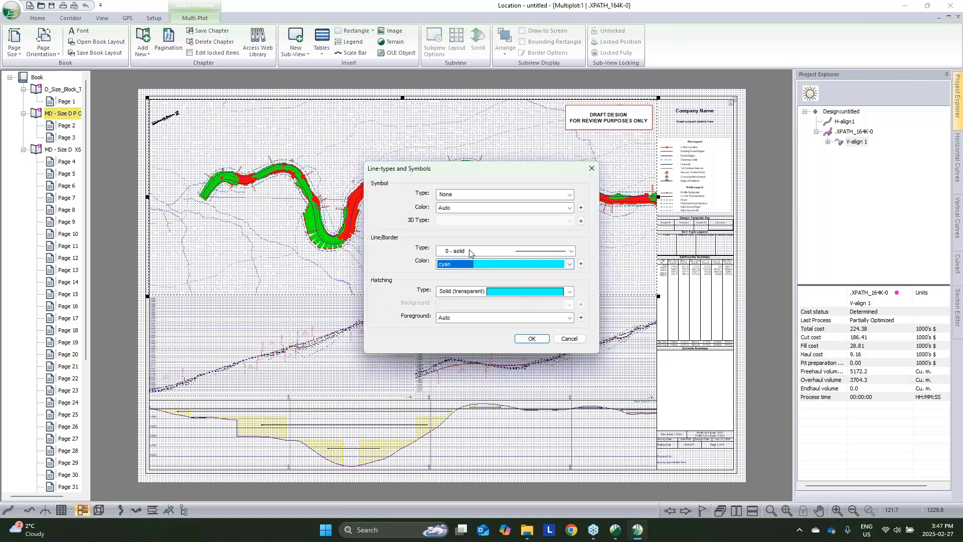
pyautogui.click(531, 339)
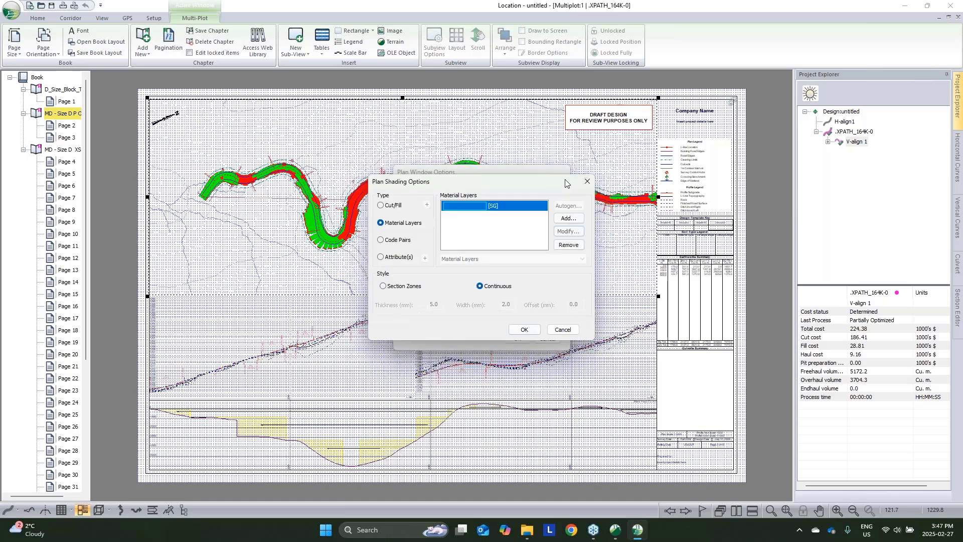
# - Add the Srf1 - Layer 1 above subgrade layer in 60% gray and apply the shading to the multi-plot plan view
pyautogui.click(568, 218)
pyautogui.click(460, 247)
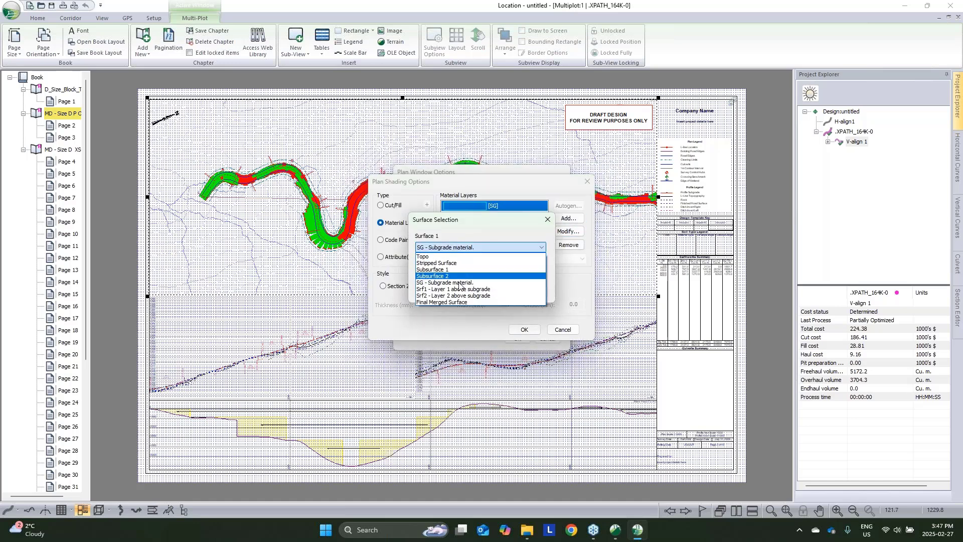
pyautogui.click(460, 290)
pyautogui.click(492, 292)
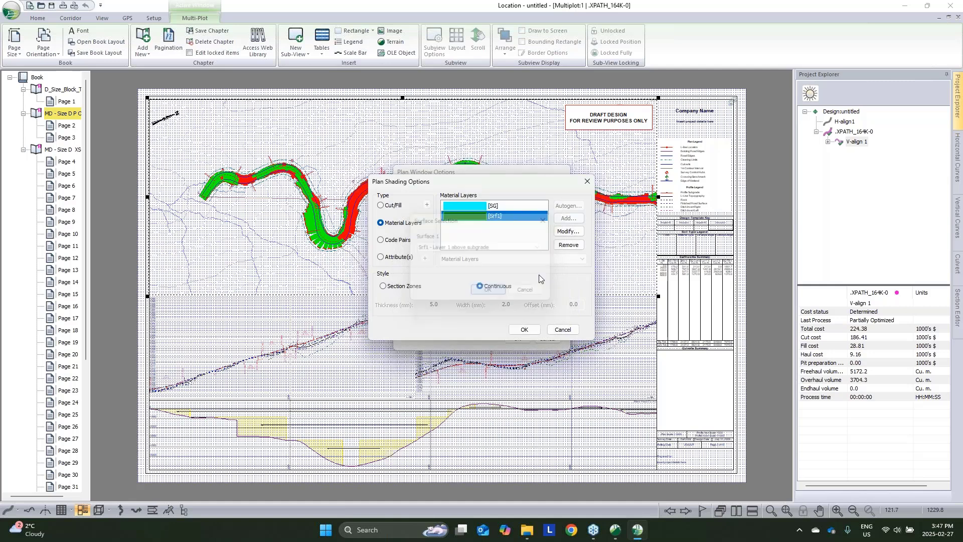
pyautogui.click(568, 231)
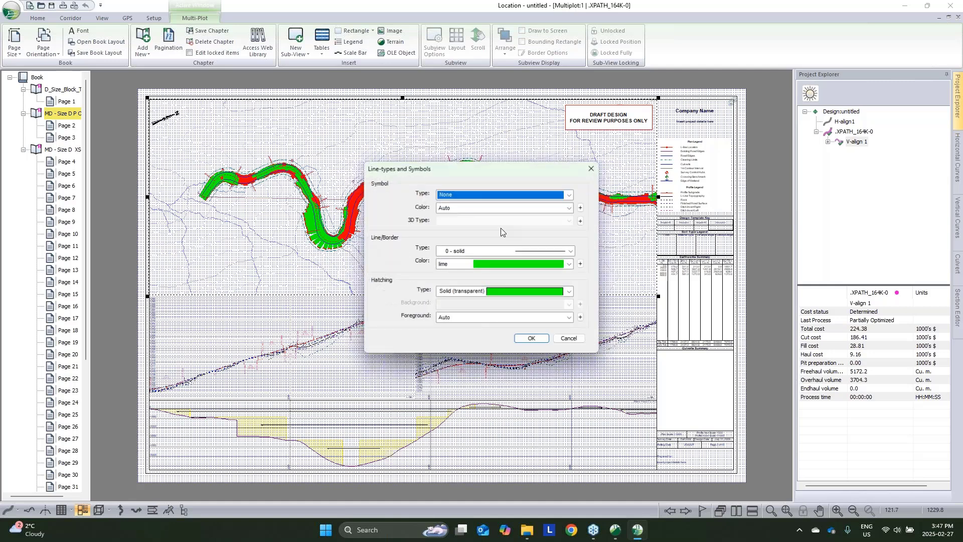
pyautogui.click(498, 266)
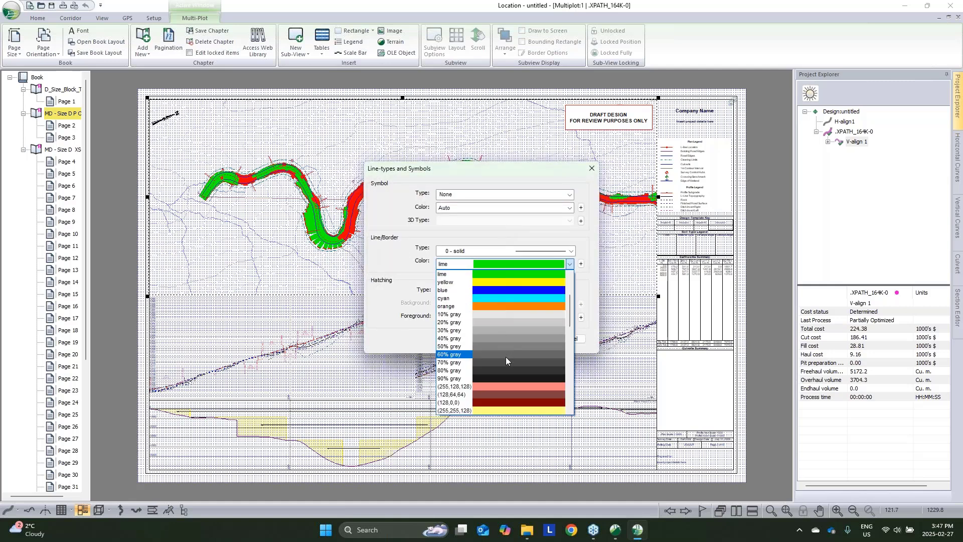
pyautogui.click(505, 357)
pyautogui.click(531, 339)
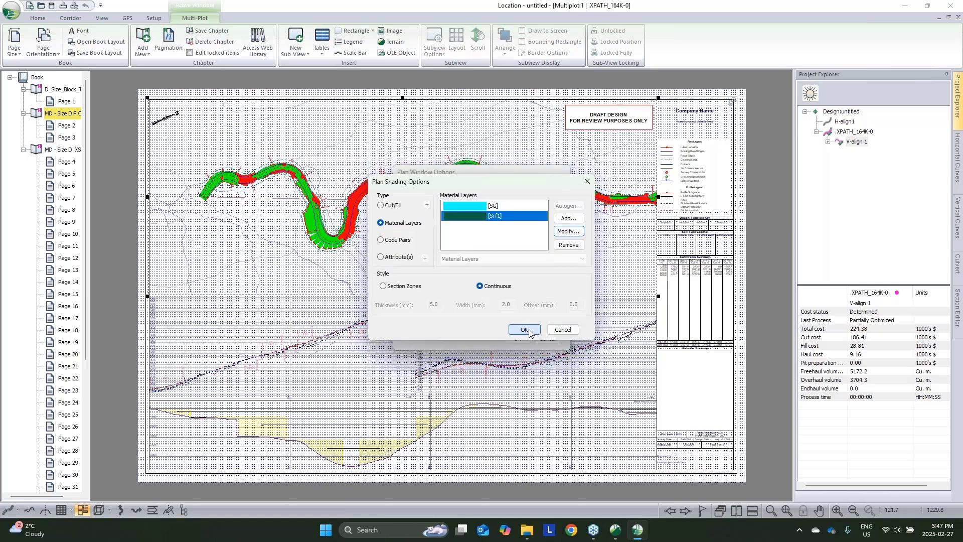
pyautogui.click(529, 337)
pyautogui.click(515, 337)
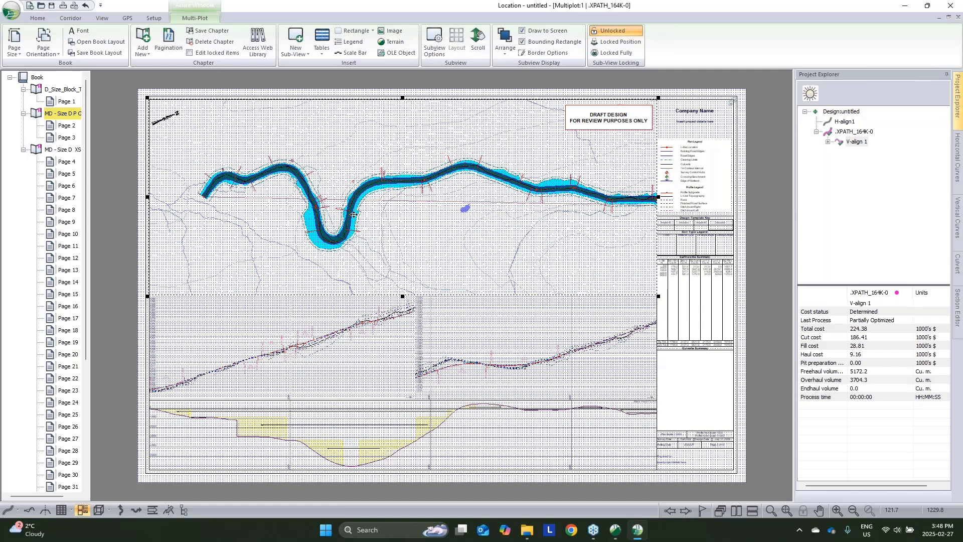
# - Review the multi-plot plan view's material layer shading options without changing them
pyautogui.doubleClick(423, 261)
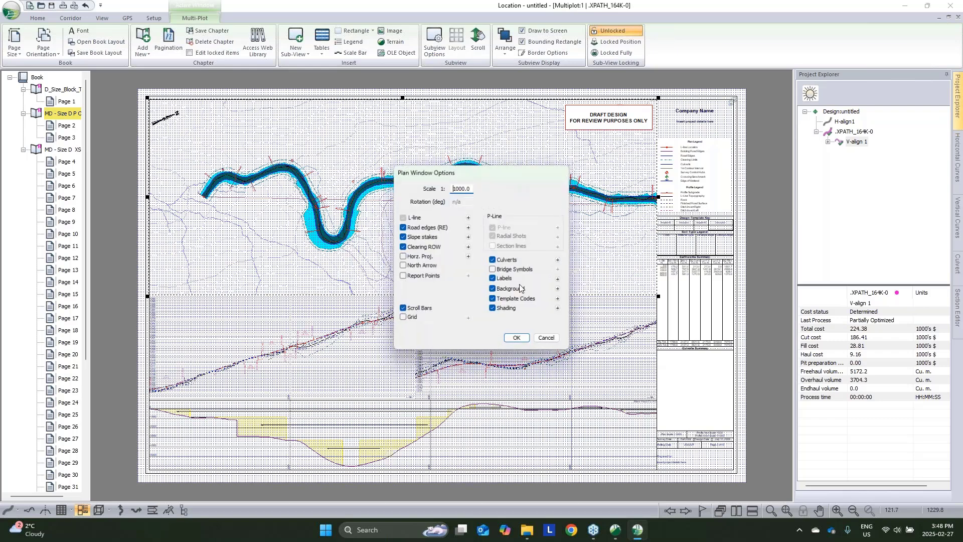
pyautogui.click(559, 308)
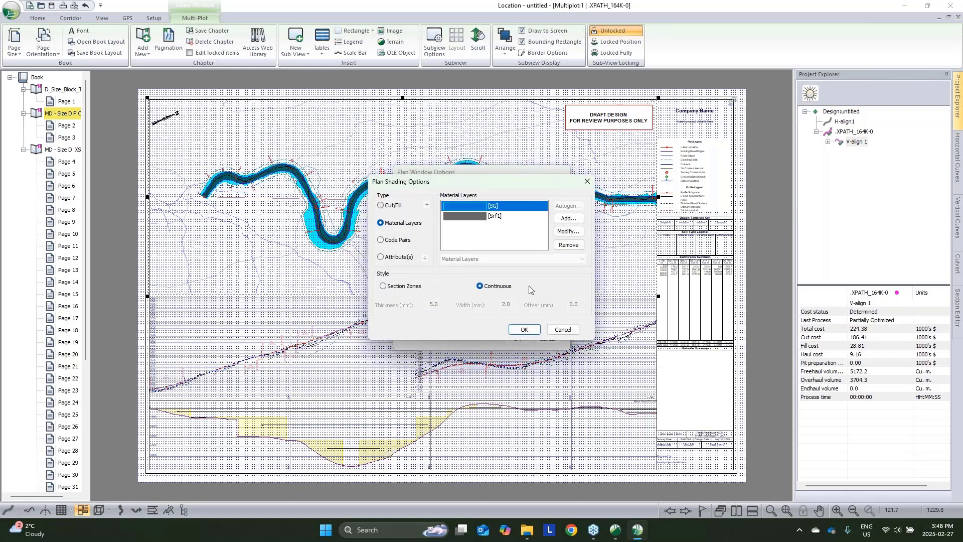
pyautogui.click(562, 330)
pyautogui.click(546, 339)
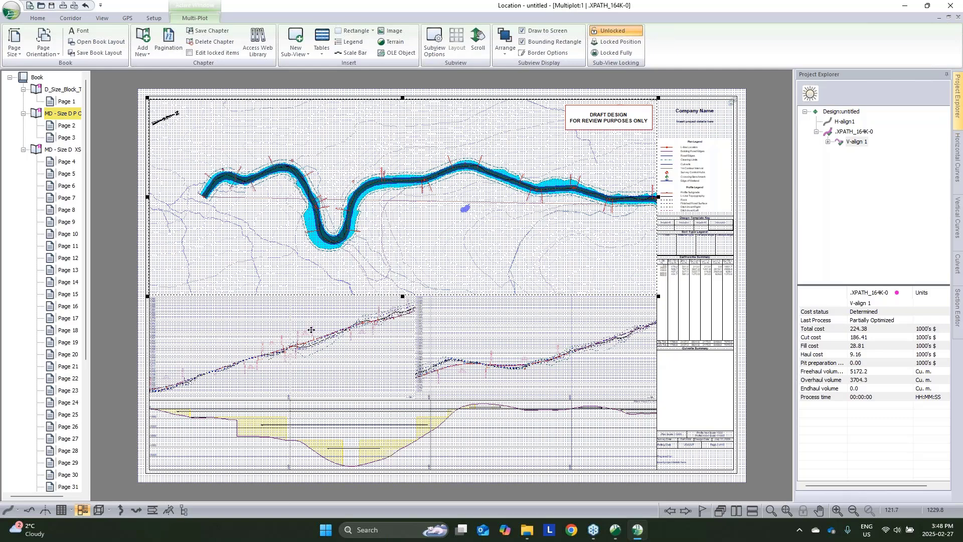
# - Shade the road in the separate Plan window by Cut/Fill section zones with a thickness of 5 mm
pyautogui.click(8, 510)
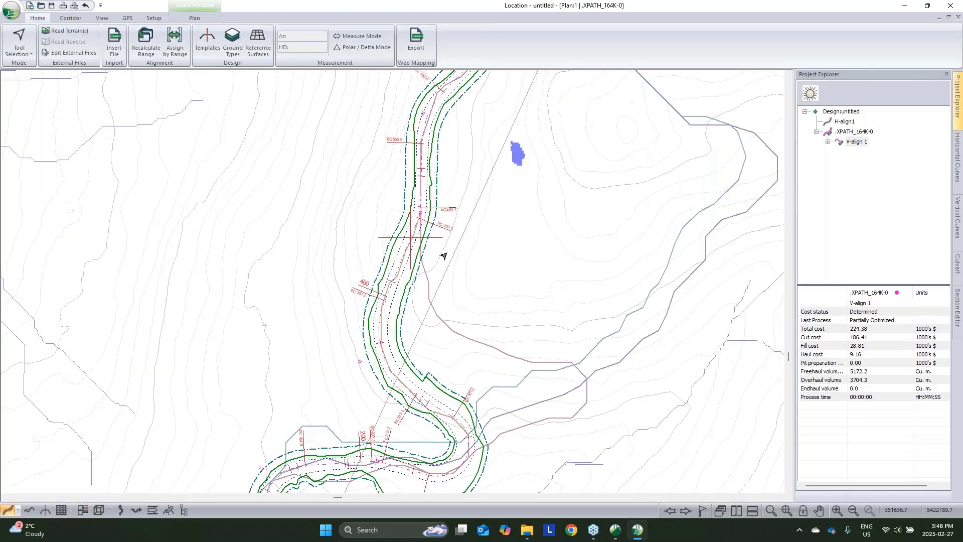
pyautogui.rightClick(443, 257)
pyautogui.click(501, 323)
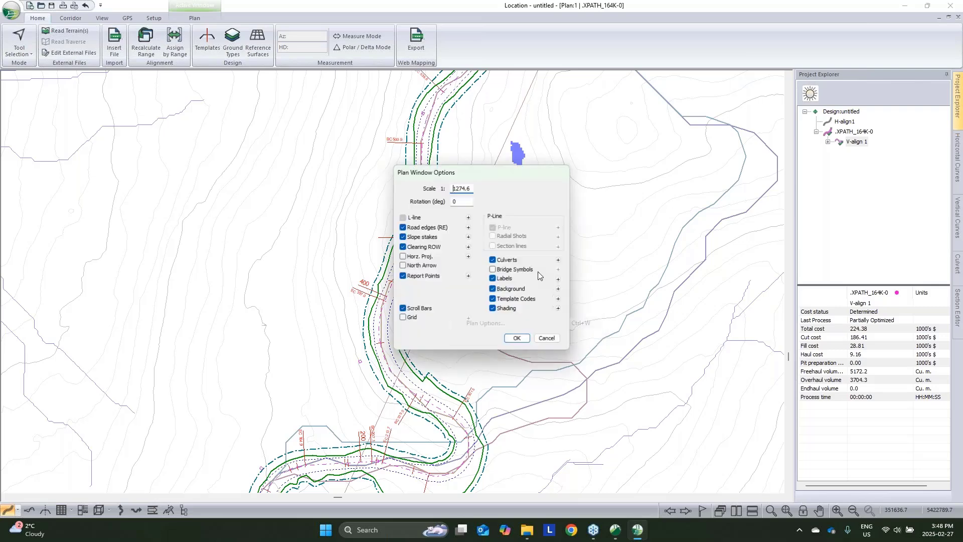
pyautogui.click(558, 308)
pyautogui.click(381, 205)
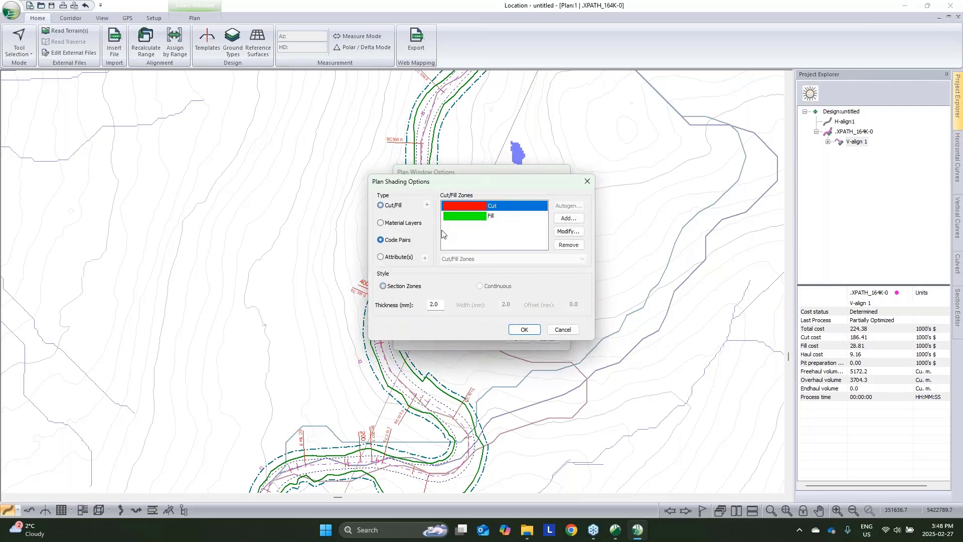
pyautogui.doubleClick(439, 306)
pyautogui.write('5')
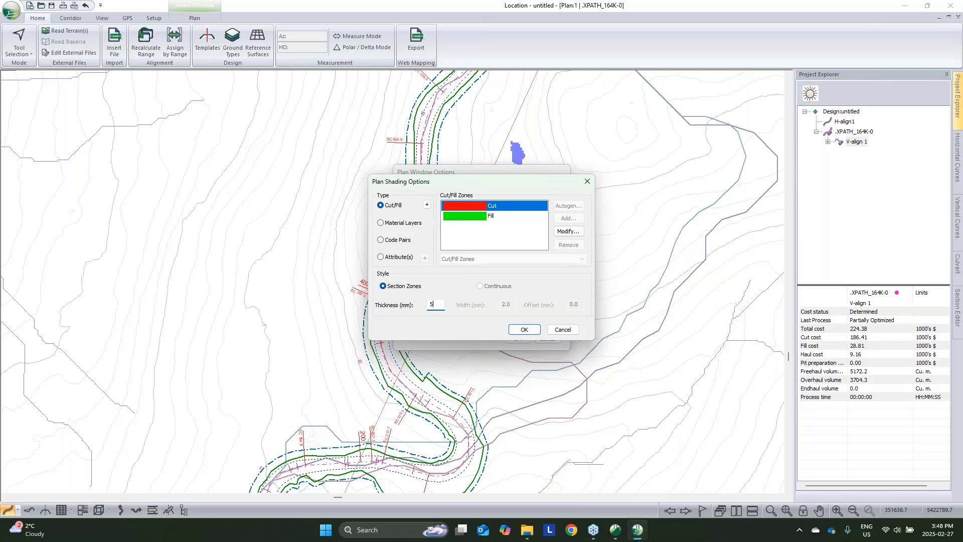
pyautogui.click(532, 330)
pyautogui.click(517, 339)
pyautogui.scroll(2, 567, 280)
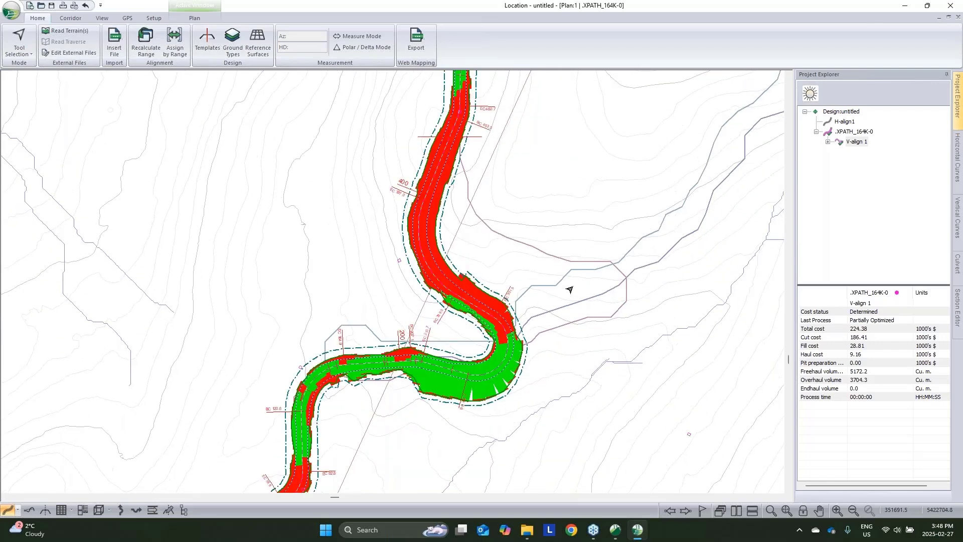
# - Turn off the road shading in the Plan window
pyautogui.moveTo(570, 290)
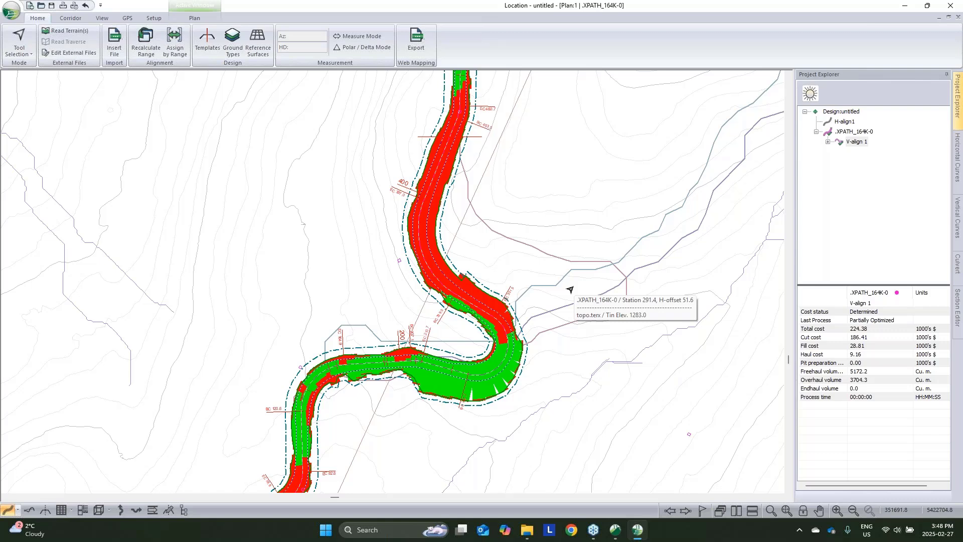
pyautogui.rightClick(561, 248)
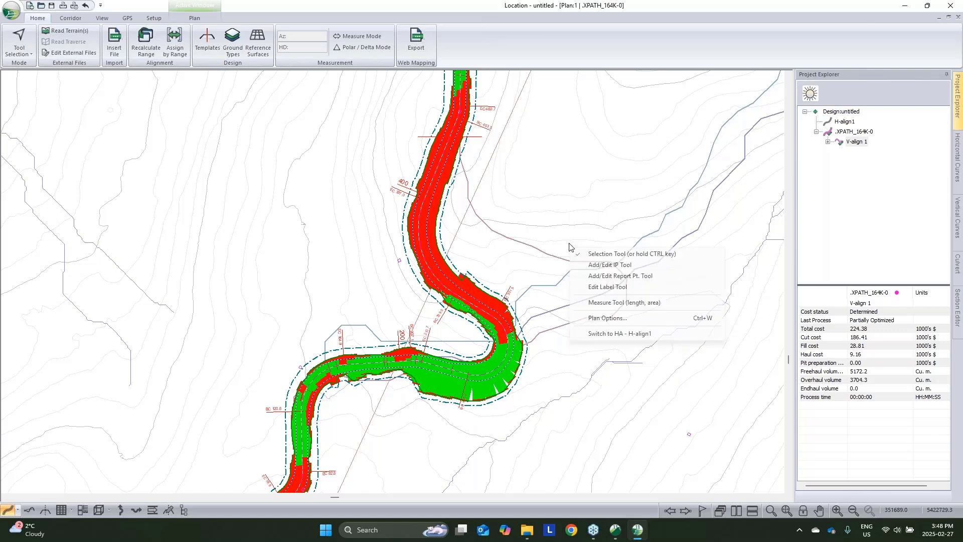
pyautogui.click(602, 317)
pyautogui.click(492, 307)
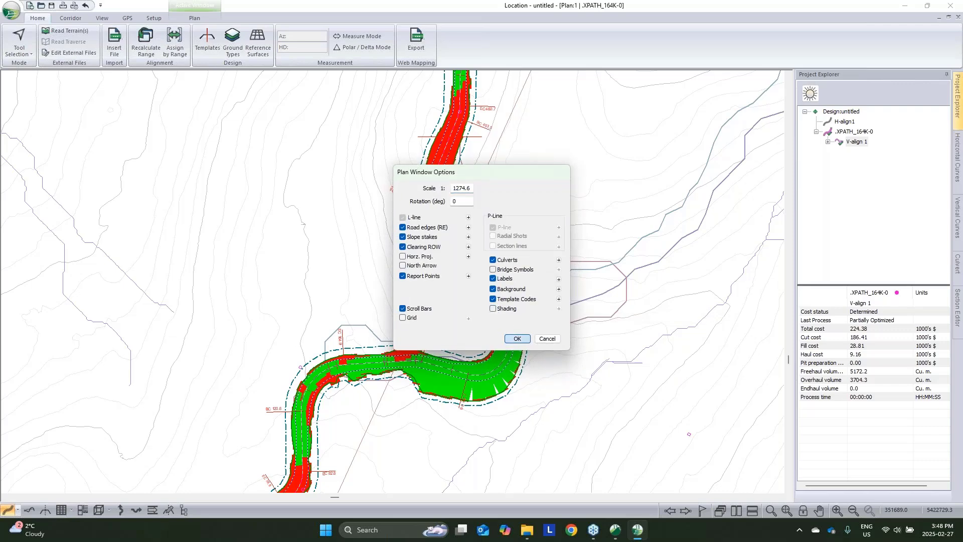
pyautogui.click(514, 335)
pyautogui.scroll(-3, 518, 255)
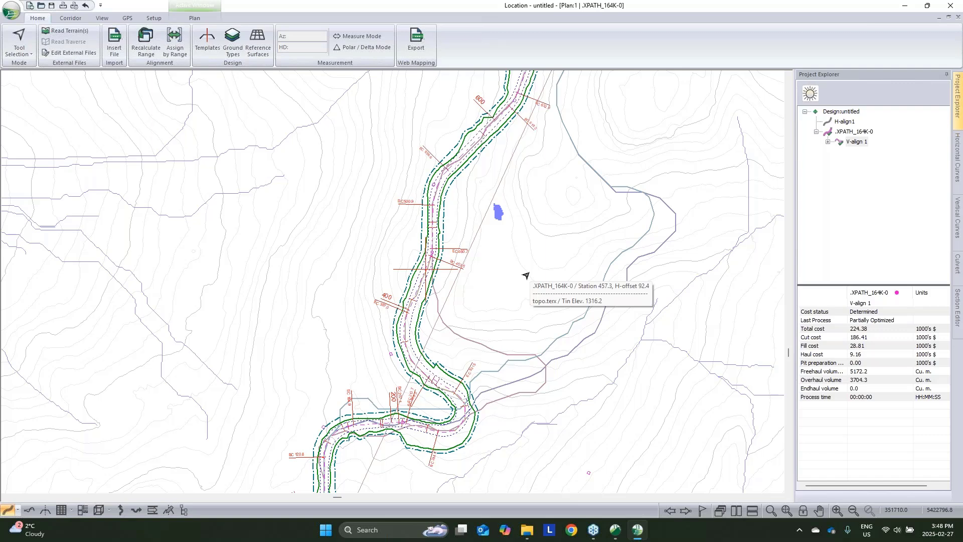
# - Open the alignment's Data window, tile it with the other views and examine the fields available for its columns
pyautogui.click(61, 510)
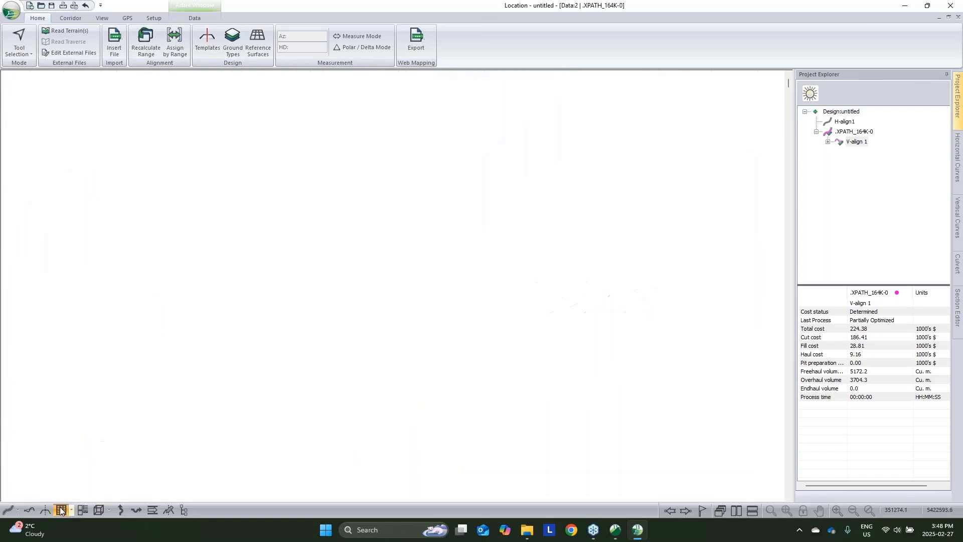
pyautogui.click(949, 18)
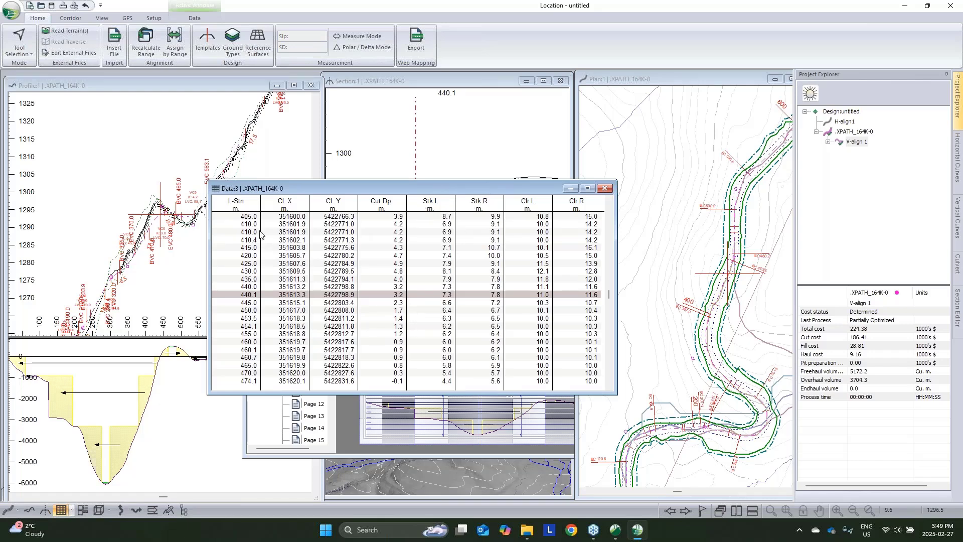
pyautogui.rightClick(444, 288)
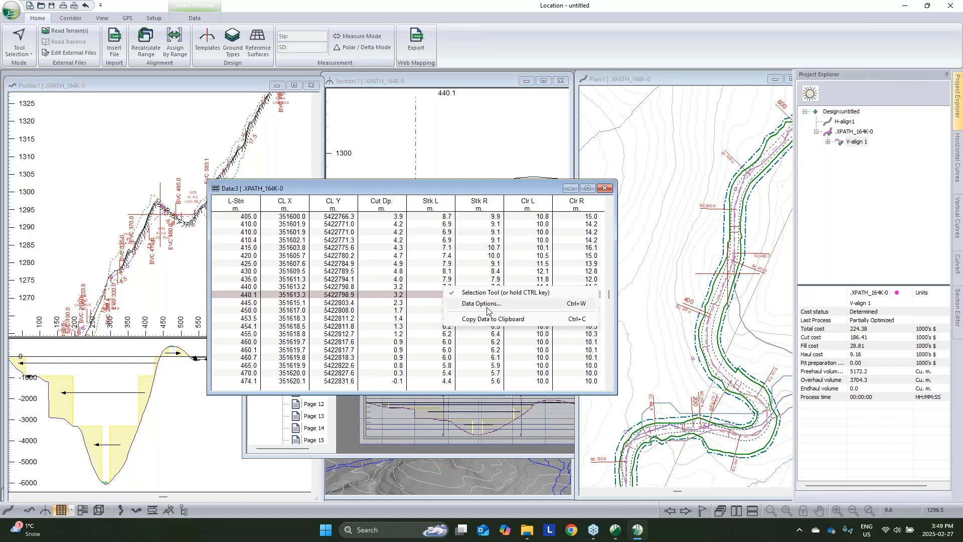
pyautogui.click(509, 304)
pyautogui.click(509, 259)
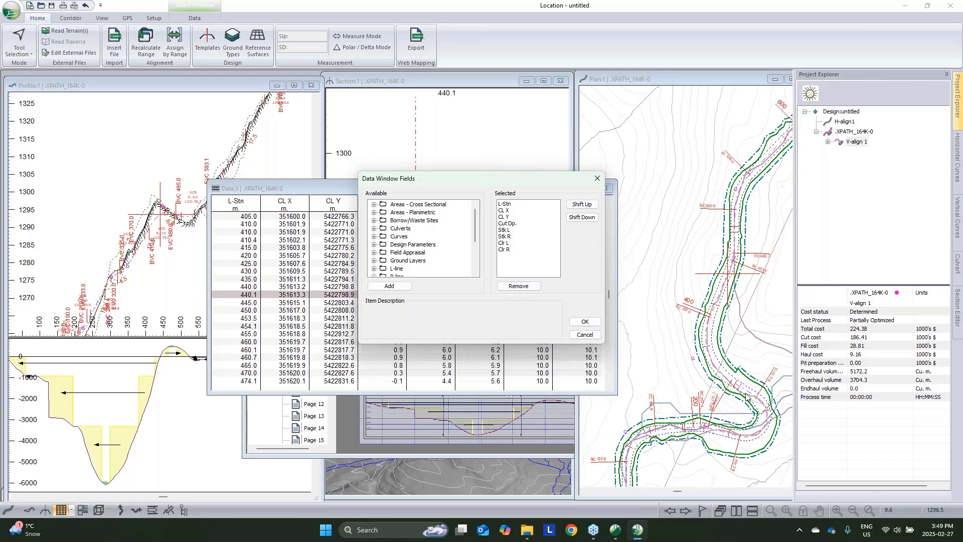
pyautogui.click(583, 335)
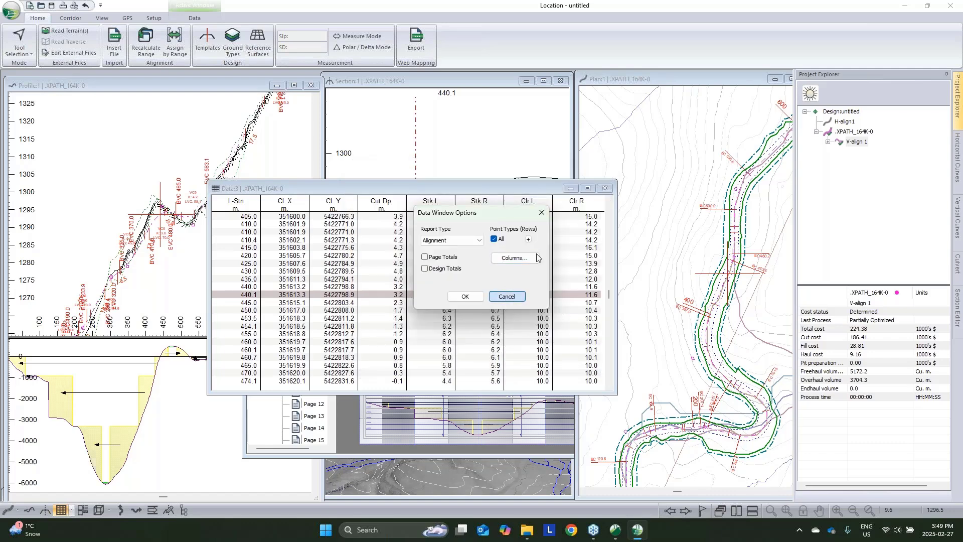
pyautogui.click(505, 297)
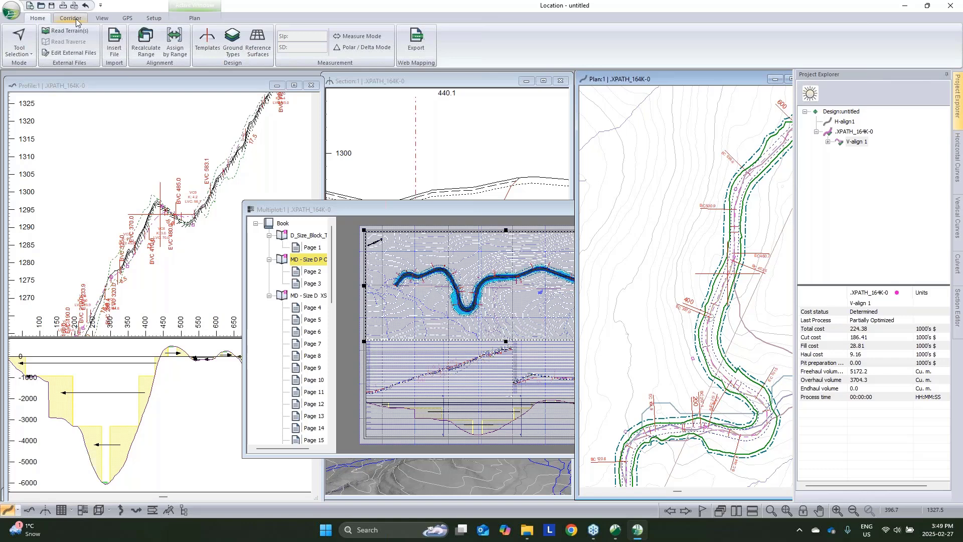
# - Review the ASCII export options for saving the design as Coordinates (*.txt) without exporting it
pyautogui.click(12, 12)
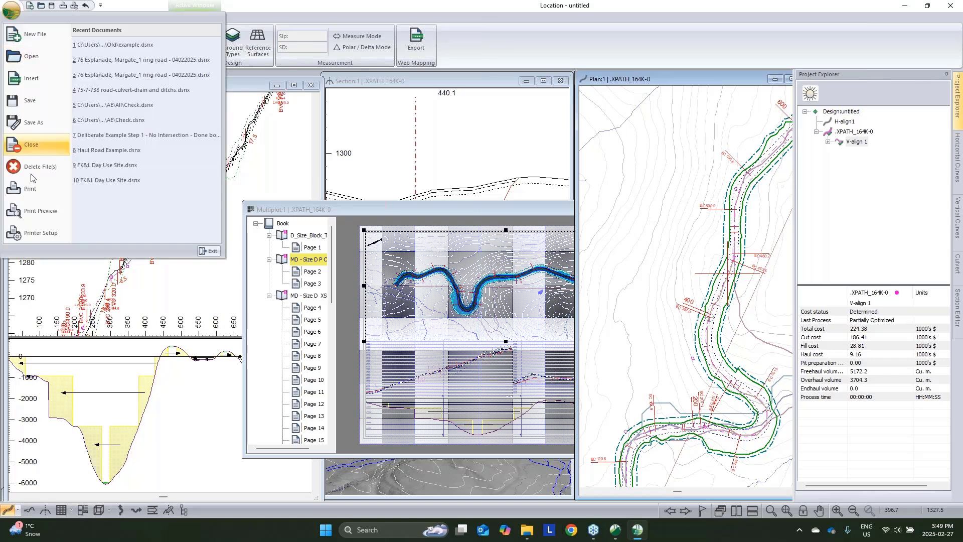
pyautogui.click(31, 140)
pyautogui.click(481, 434)
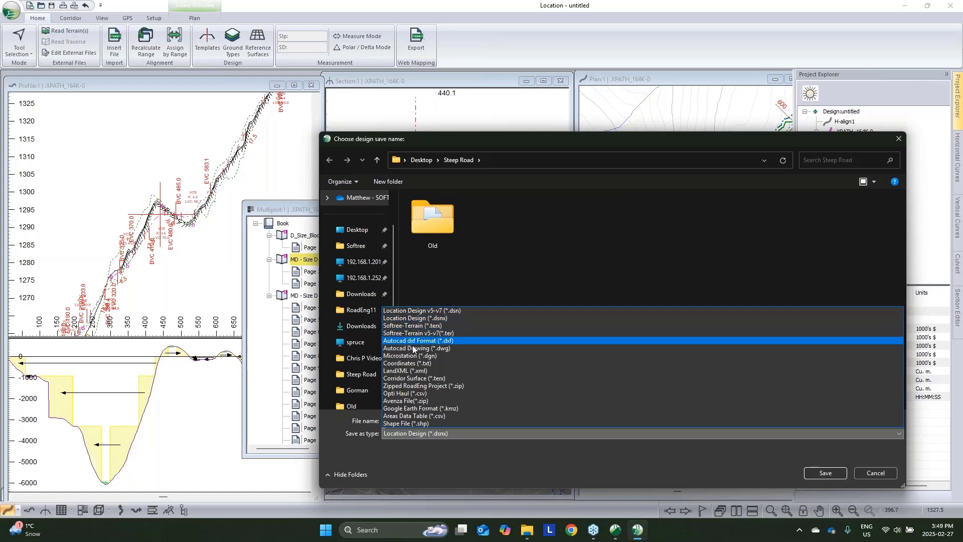
pyautogui.click(406, 363)
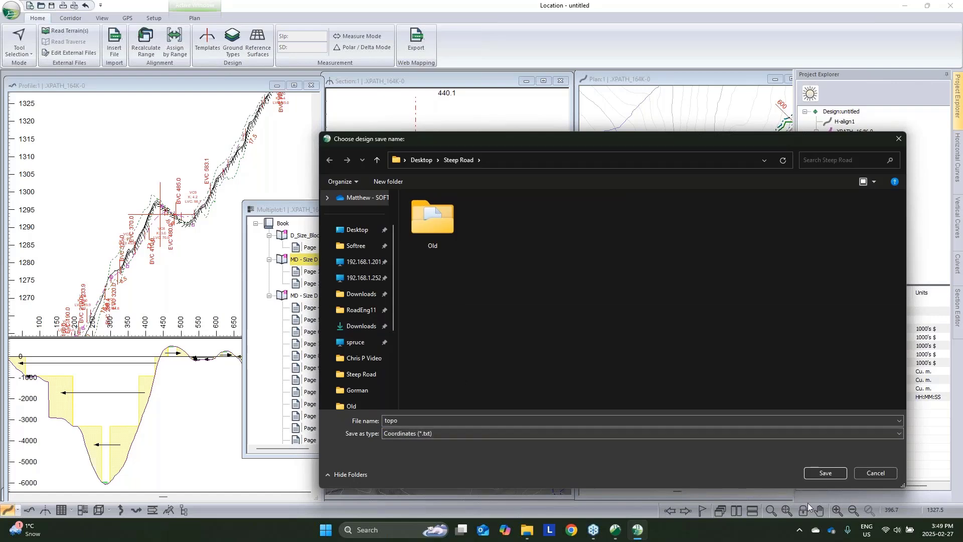
pyautogui.click(825, 473)
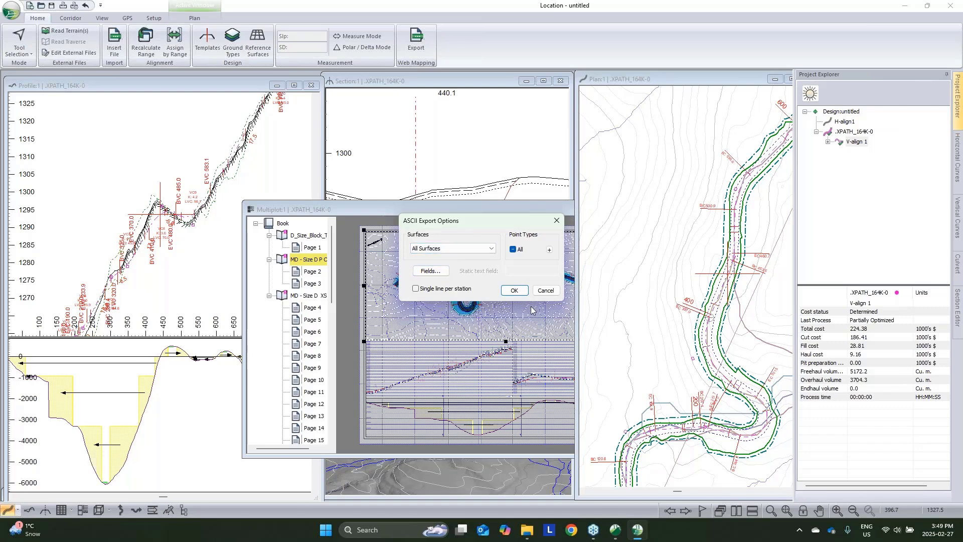
pyautogui.click(546, 290)
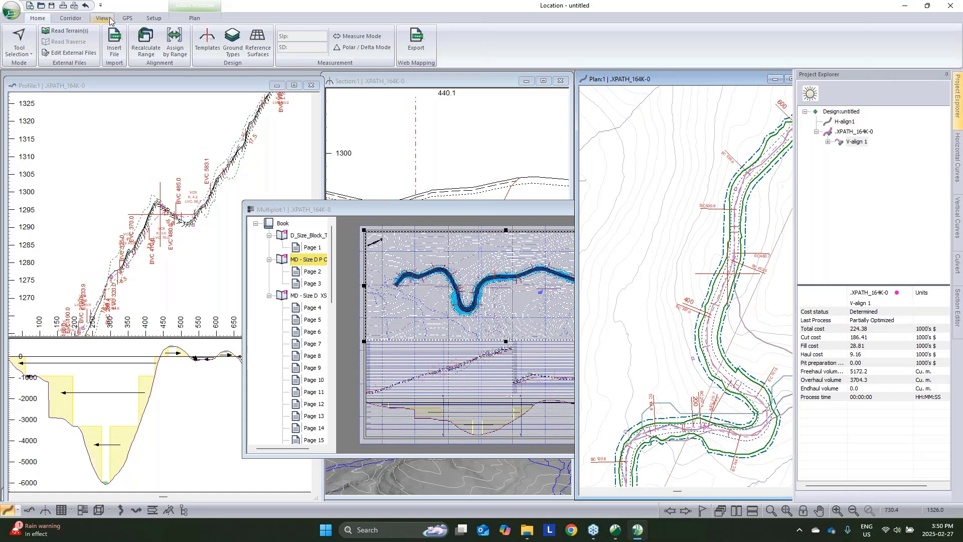
pyautogui.click(11, 10)
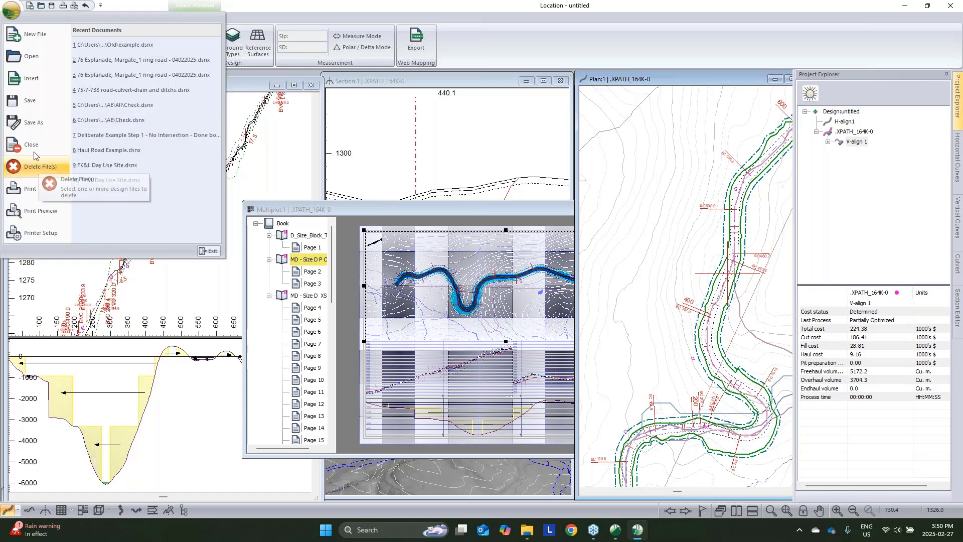
pyautogui.click(33, 122)
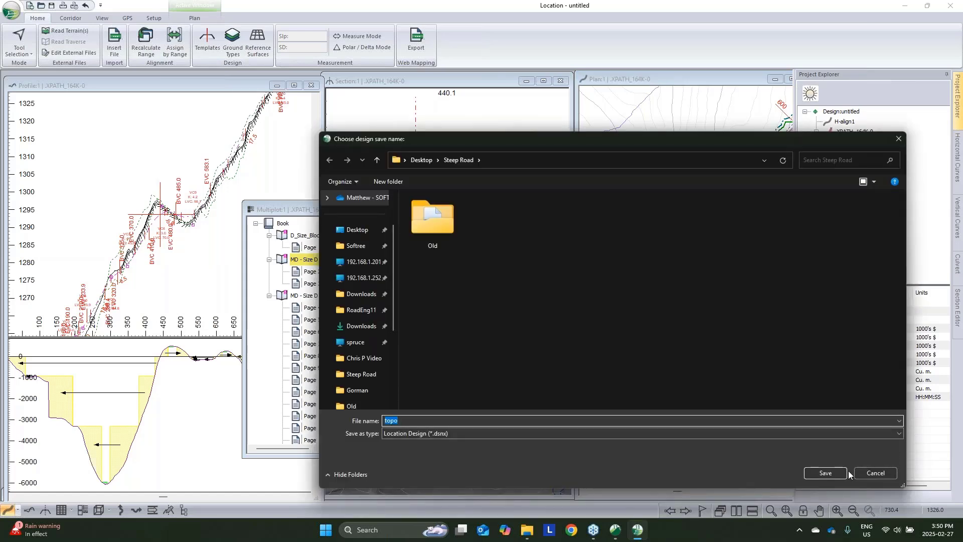
pyautogui.click(878, 477)
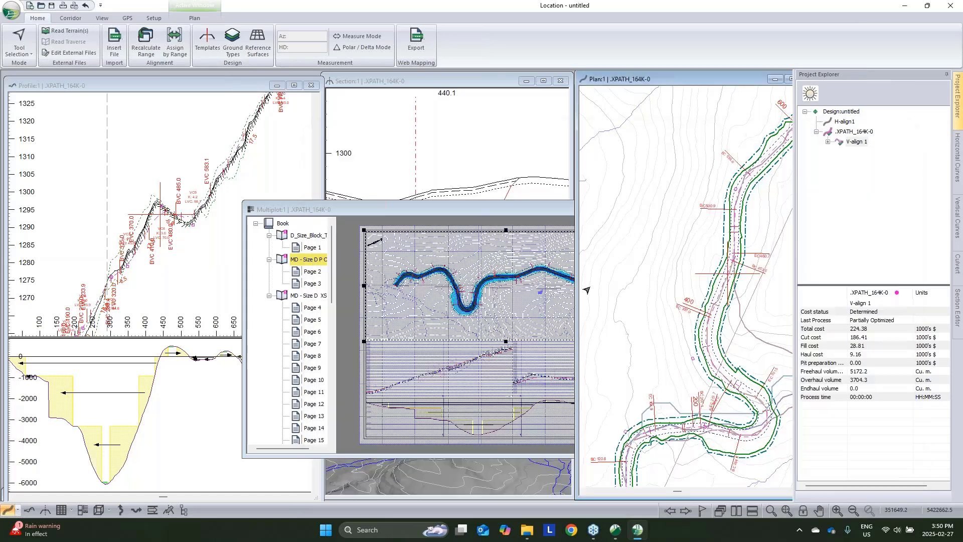
# - Clear the multi-plot window from view and review the file formats available for exporting the design, without saving
pyautogui.click(522, 209)
pyautogui.moveTo(522, 210); pyautogui.dragTo(394, 167)
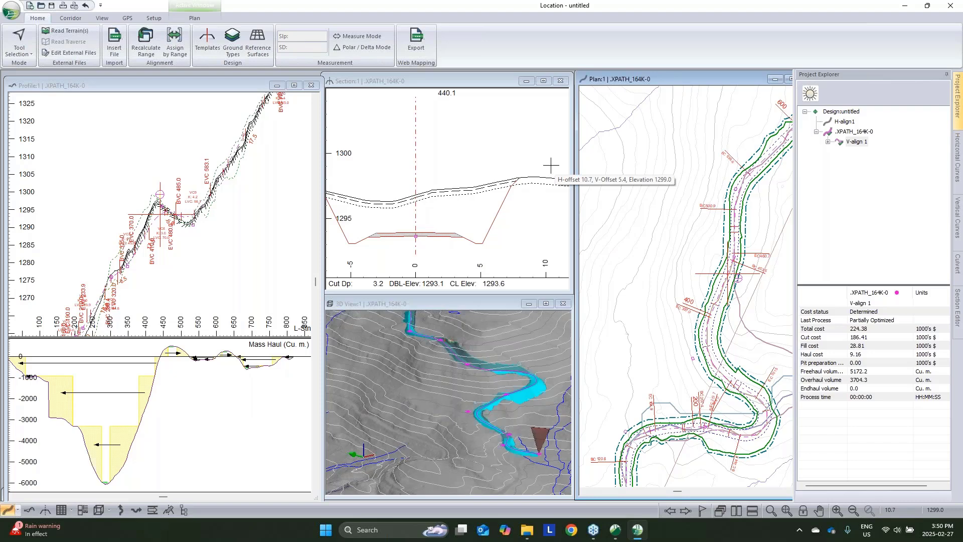
pyautogui.click(11, 10)
pyautogui.click(34, 122)
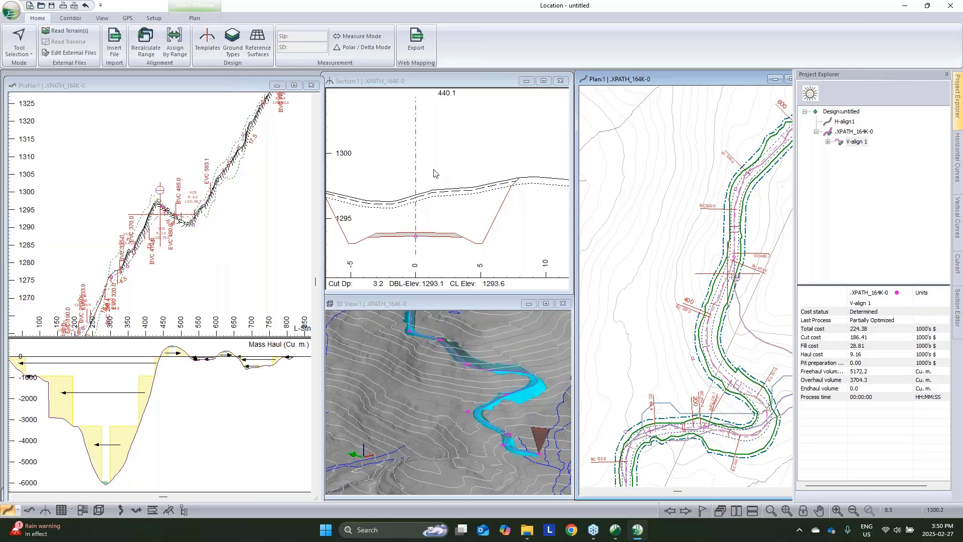
pyautogui.click(555, 432)
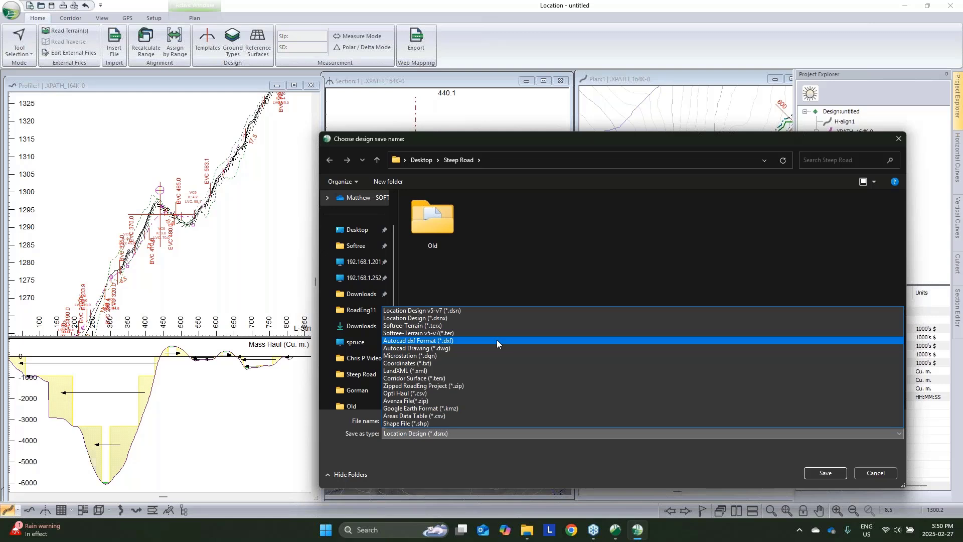
pyautogui.click(880, 473)
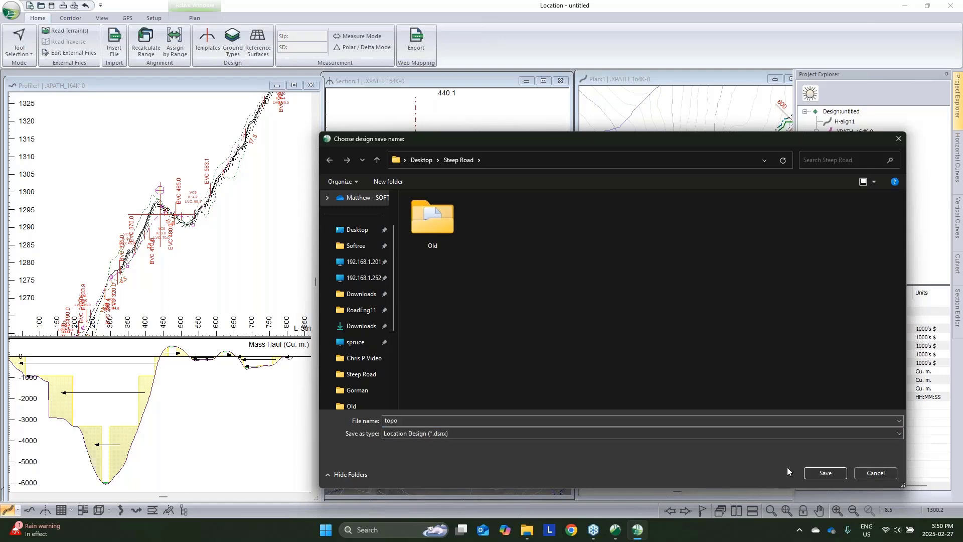
pyautogui.click(875, 473)
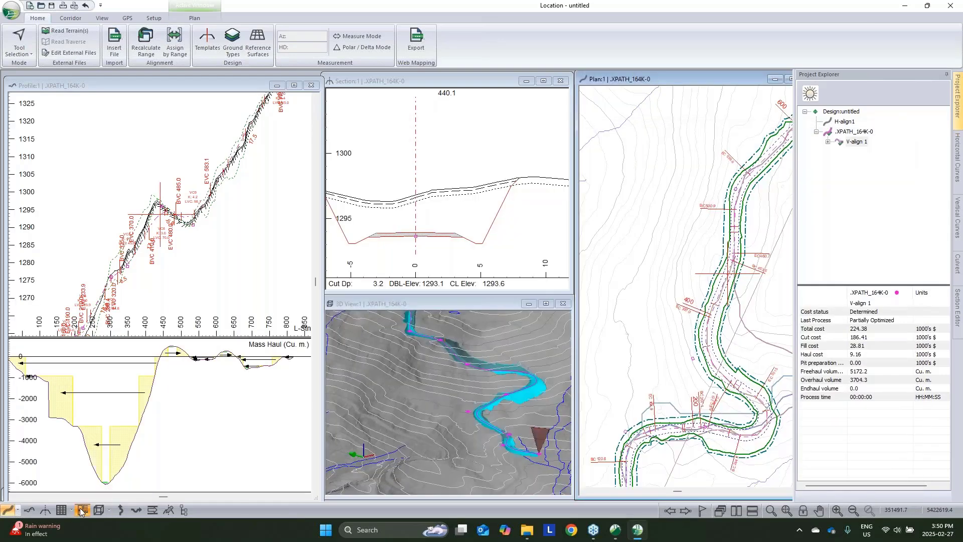
# - Bring the multi-plot window forward and review the export formats available there, such as Avenza File (*.zip), without saving
pyautogui.click(11, 10)
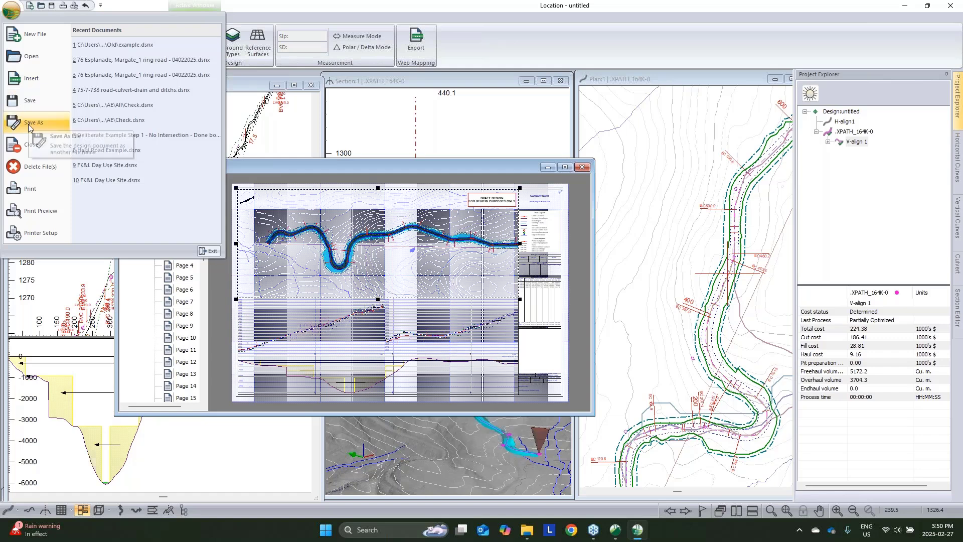
pyautogui.click(402, 201)
pyautogui.click(445, 435)
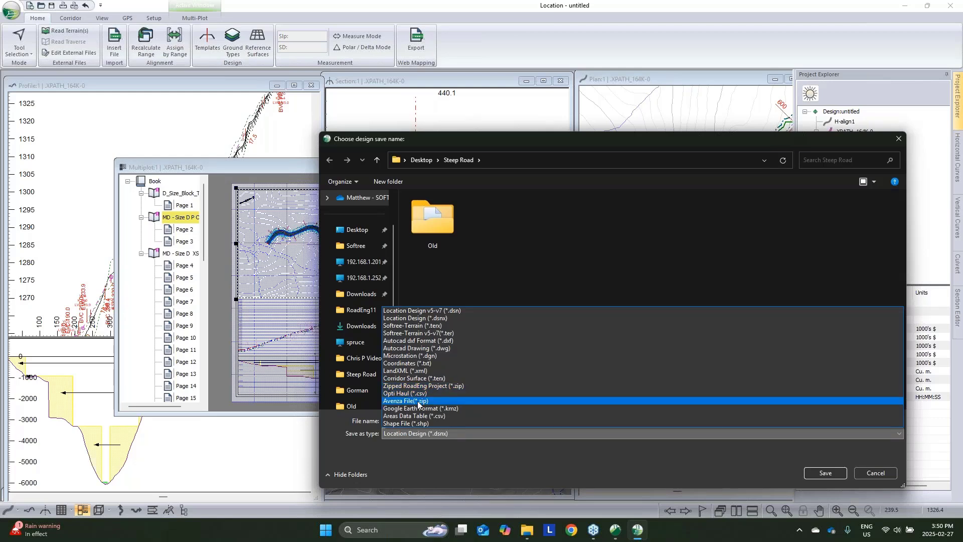
pyautogui.click(276, 169)
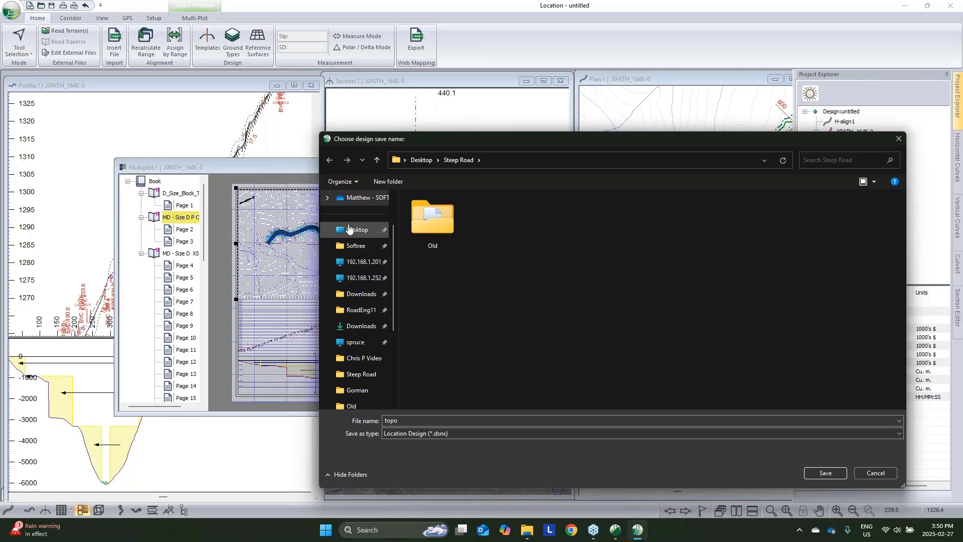
pyautogui.click(880, 477)
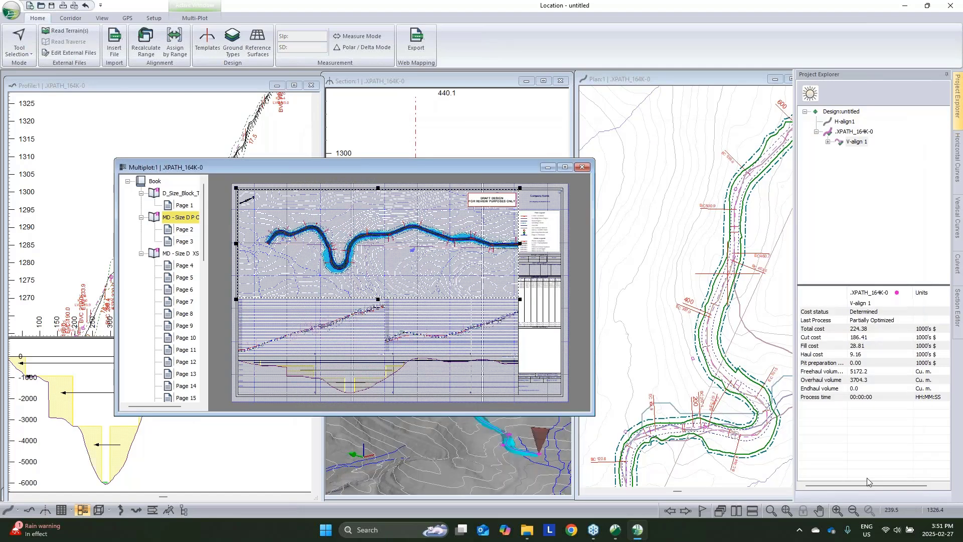
# - Put the multi-plot window out of view and show the GPS connection tools alongside the Plan view
pyautogui.click(549, 167)
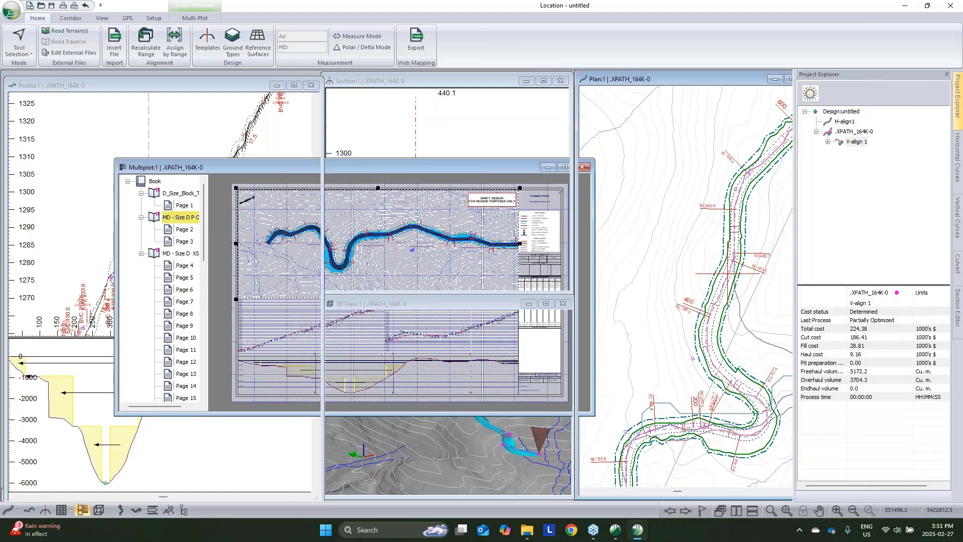
pyautogui.click(126, 18)
pyautogui.moveTo(259, 174)
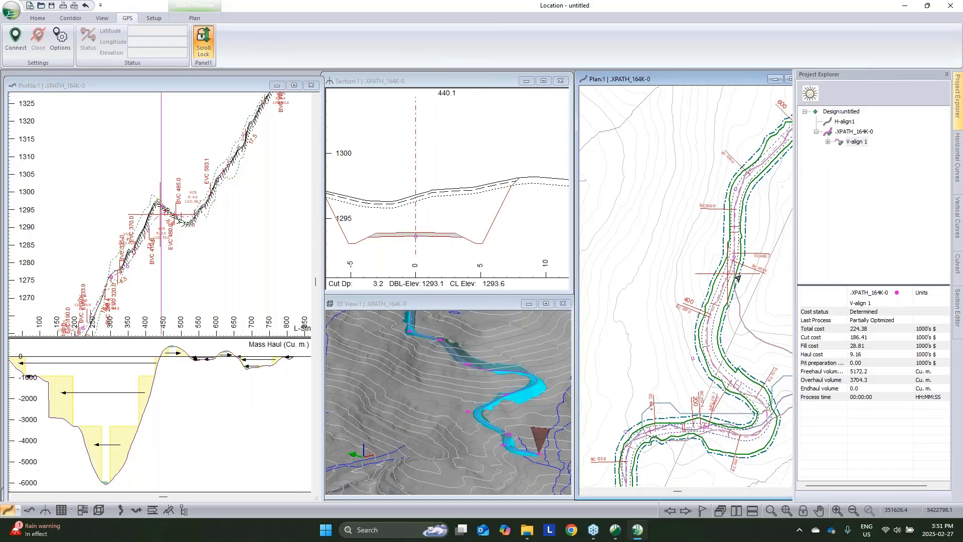
pyautogui.moveTo(737, 277)
# - Enlarge the 3D view to examine the road corridor and its start point on the terrain, and restore the window layout
pyautogui.click(546, 304)
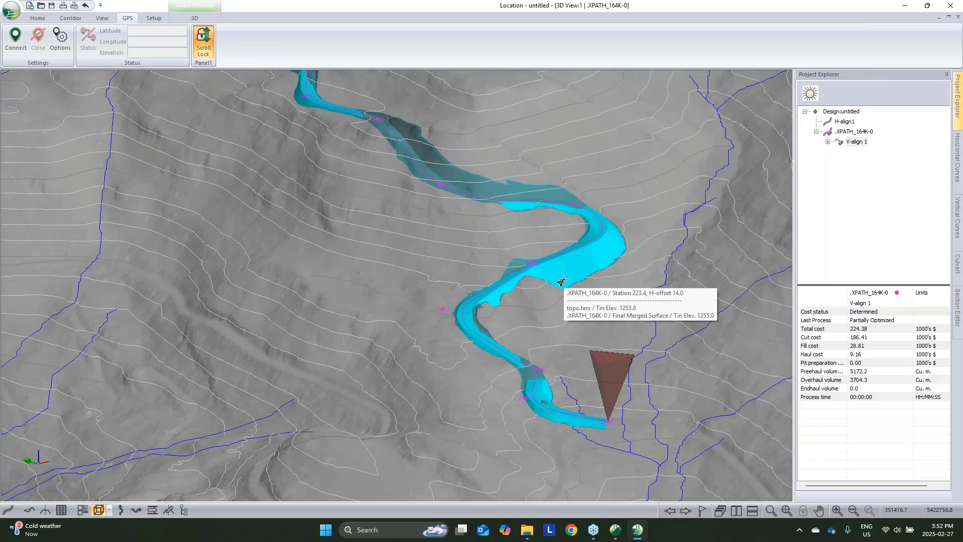
pyautogui.moveTo(570, 336); pyautogui.dragTo(566, 328, button='middle')
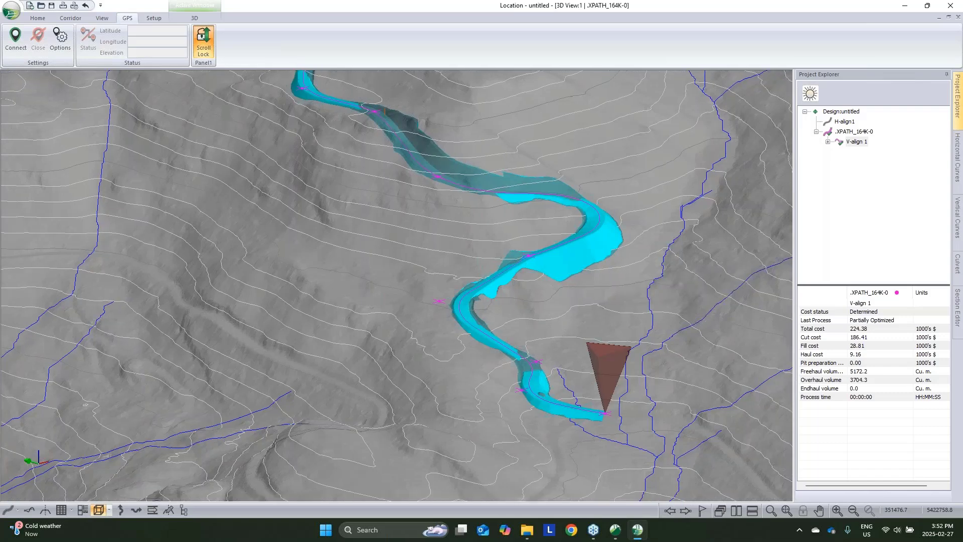
pyautogui.scroll(-2, 556, 326)
pyautogui.moveTo(524, 326); pyautogui.dragTo(524, 333)
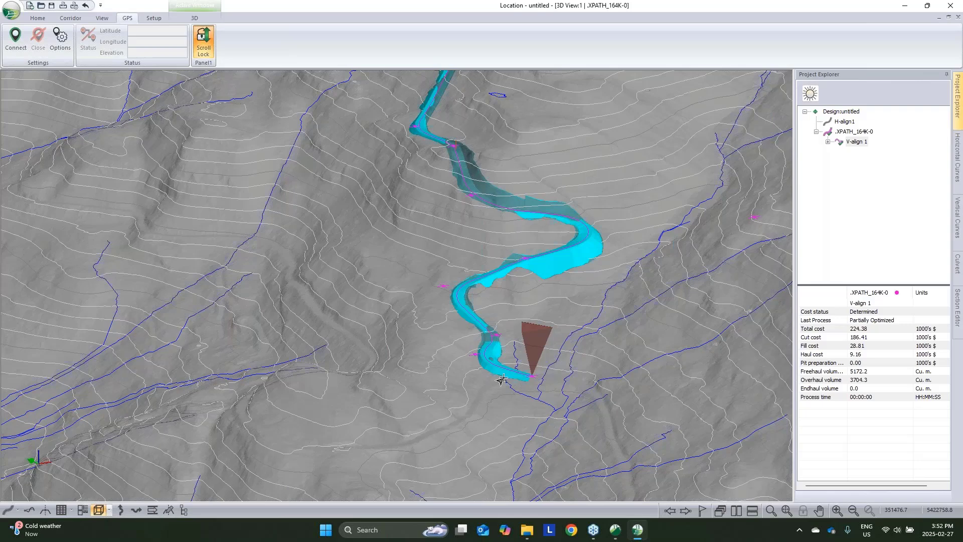
pyautogui.moveTo(499, 381)
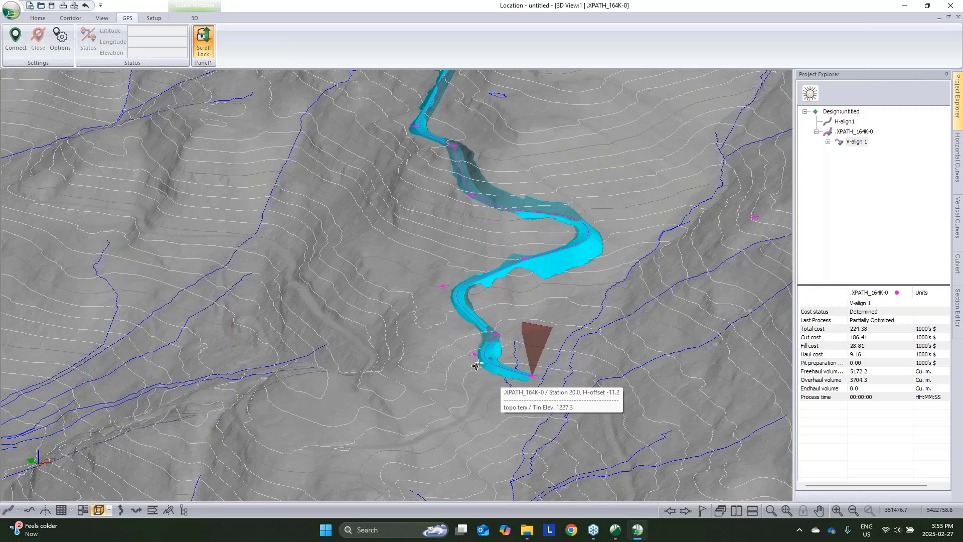
pyautogui.click(948, 19)
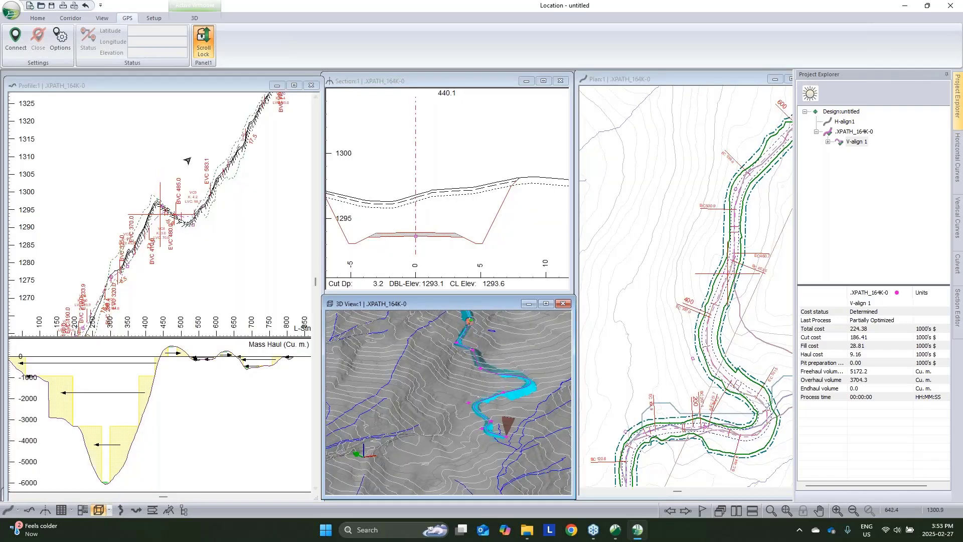
# - Open the Template Editor and examine the cross-section preview of the DF - Resource Low Volume template
pyautogui.click(37, 19)
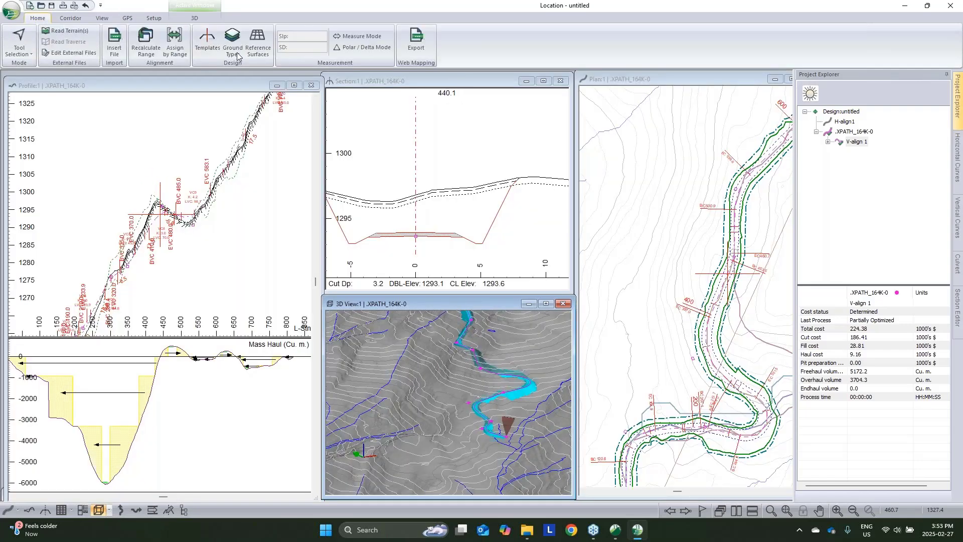
pyautogui.click(206, 43)
pyautogui.scroll(-5, 530, 298)
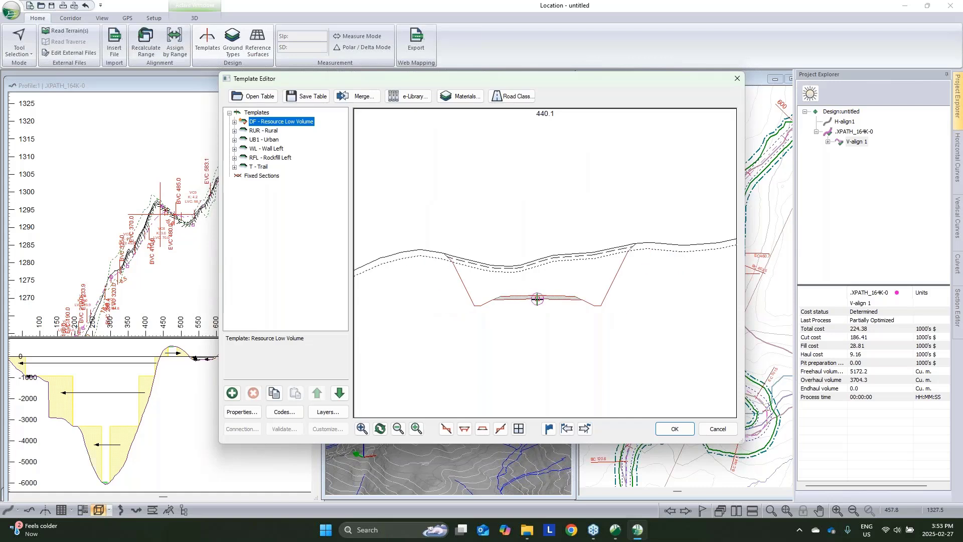
pyautogui.moveTo(547, 310)
pyautogui.mouseDown()
pyautogui.moveTo(513, 371)
pyautogui.moveTo(524, 345)
pyautogui.mouseUp()
pyautogui.scroll(5, 466, 311)
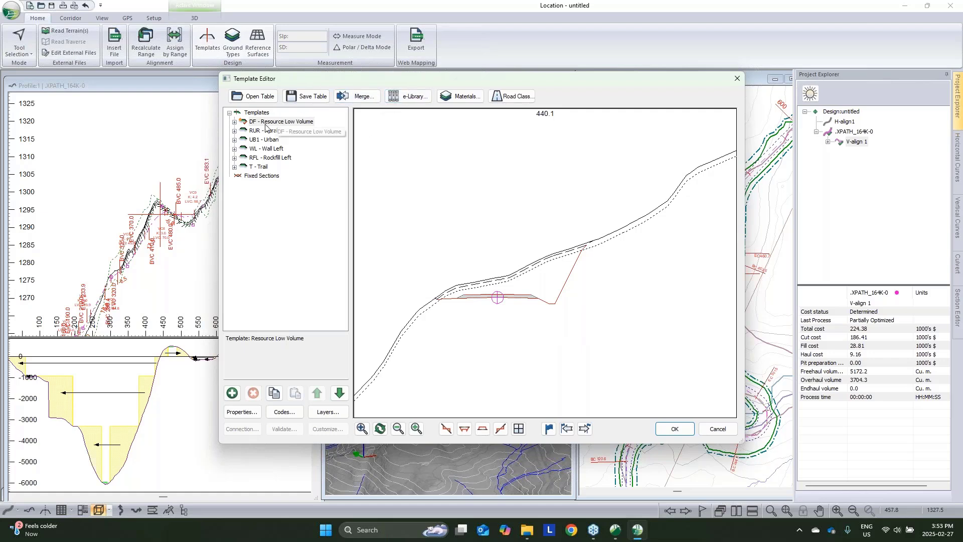
# - Preview the Wall Left, Rockfill Left, Resource Low Volume, Rural and Urban templates in turn
pyautogui.click(266, 149)
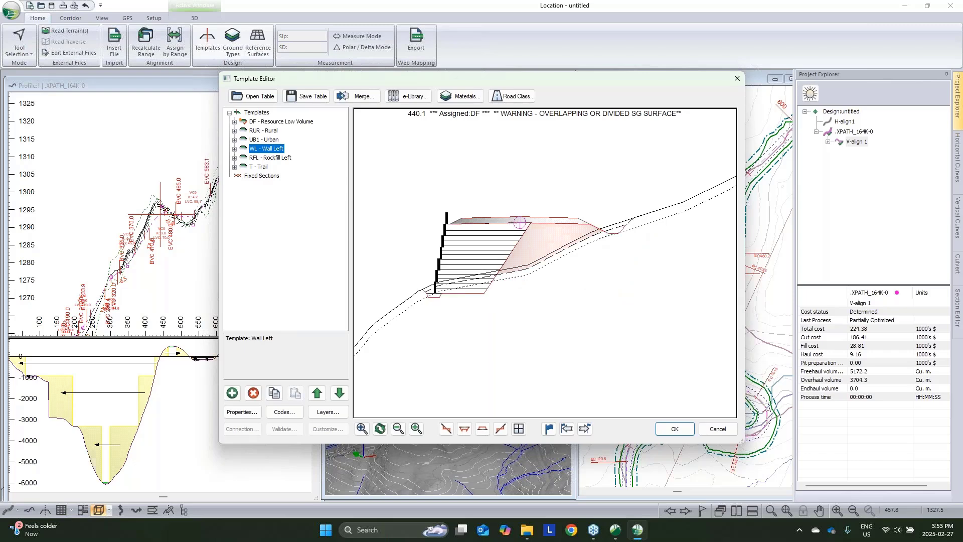
pyautogui.moveTo(514, 223)
pyautogui.click(281, 158)
pyautogui.click(266, 122)
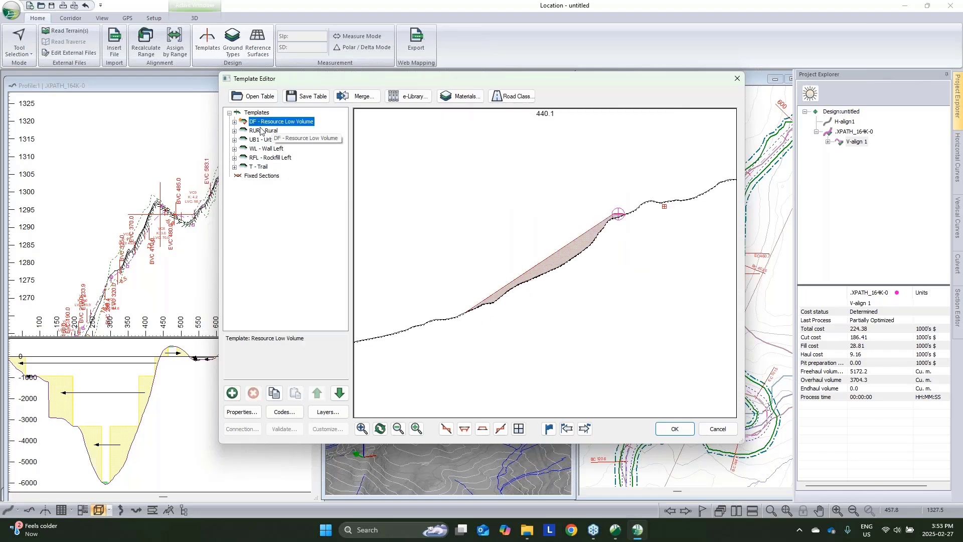
pyautogui.click(264, 132)
pyautogui.click(264, 140)
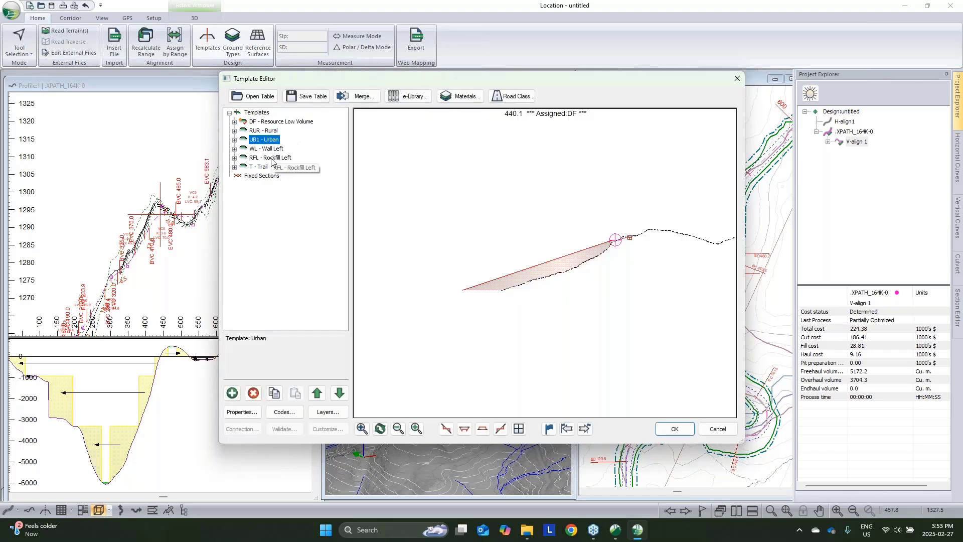
# - Retrieve all component folders from the template e-Library, from FF1 Roadway Components through FF9 Misc. Components
pyautogui.click(413, 100)
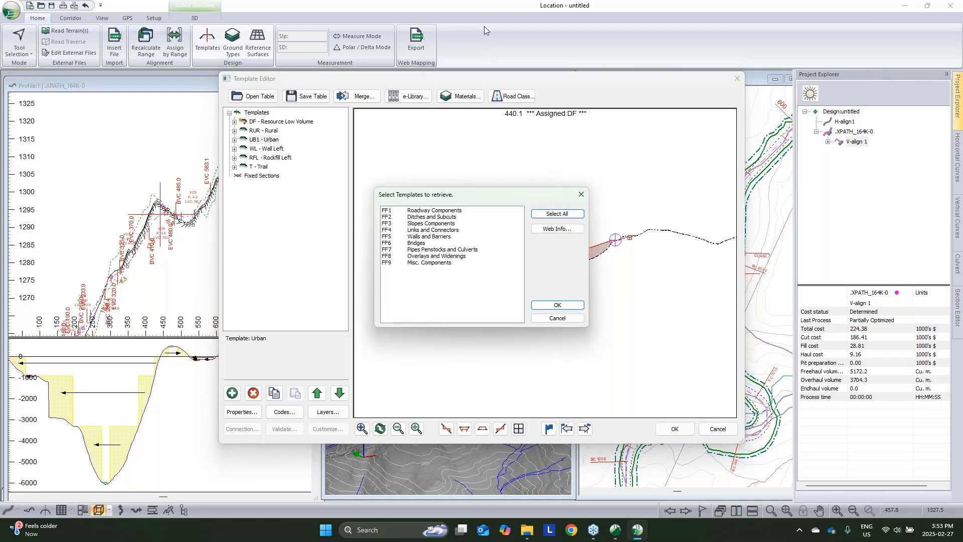
pyautogui.click(427, 211)
pyautogui.keyDown('shift'); pyautogui.click(426, 263); pyautogui.keyUp('shift')
pyautogui.click(557, 305)
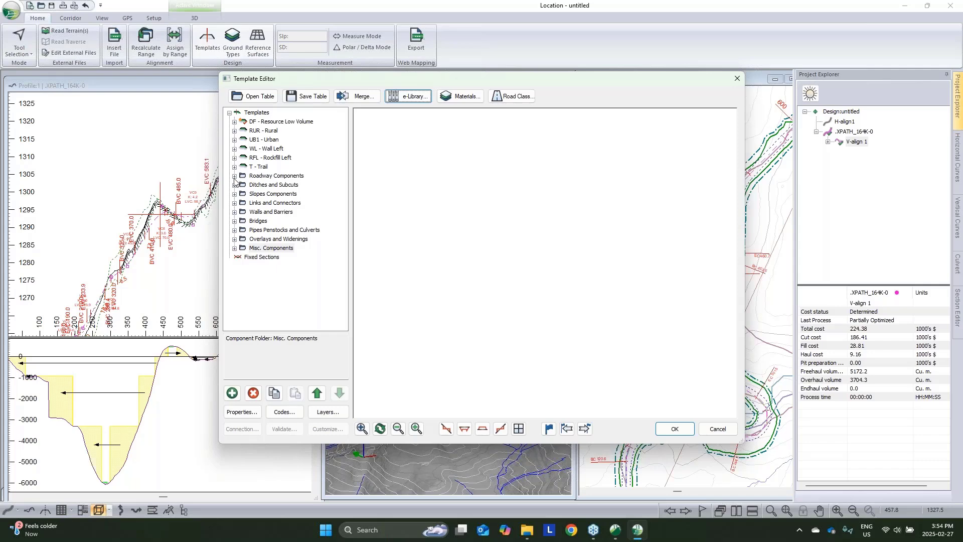
# - Duplicate the DF - Resource Low Volume template as a new template and list the copy's components
pyautogui.click(296, 122)
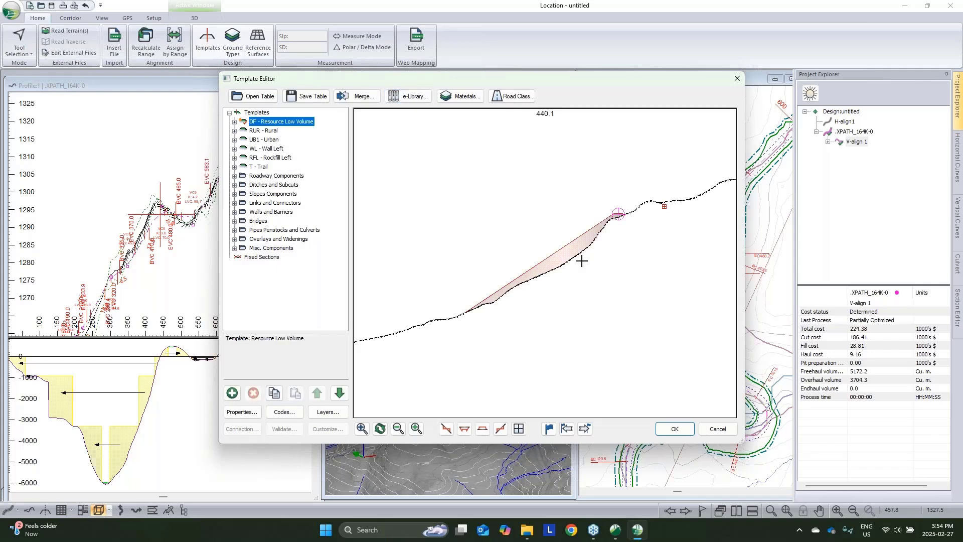
pyautogui.scroll(5, 565, 269)
pyautogui.scroll(1, 559, 234)
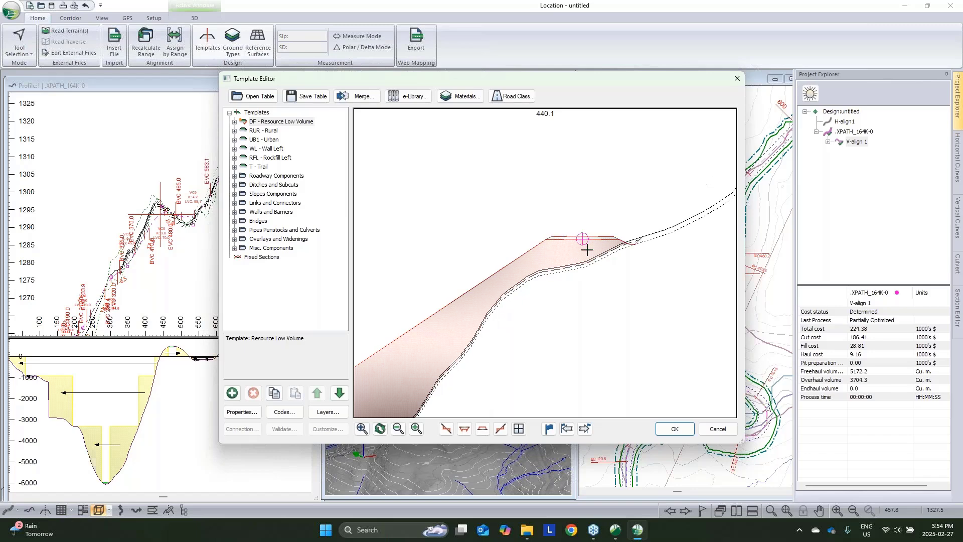
pyautogui.rightClick(276, 121)
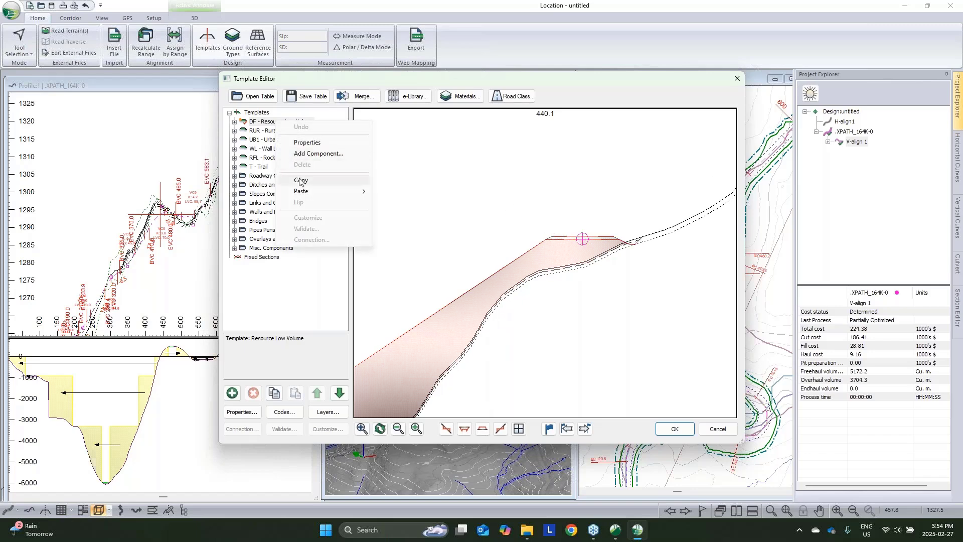
pyautogui.click(300, 181)
pyautogui.rightClick(275, 122)
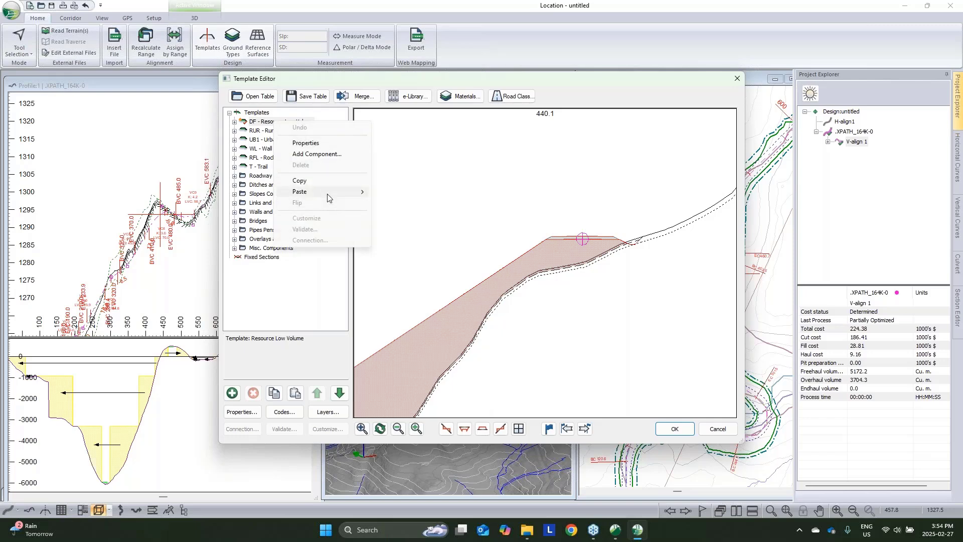
pyautogui.moveTo(328, 195)
pyautogui.click(401, 204)
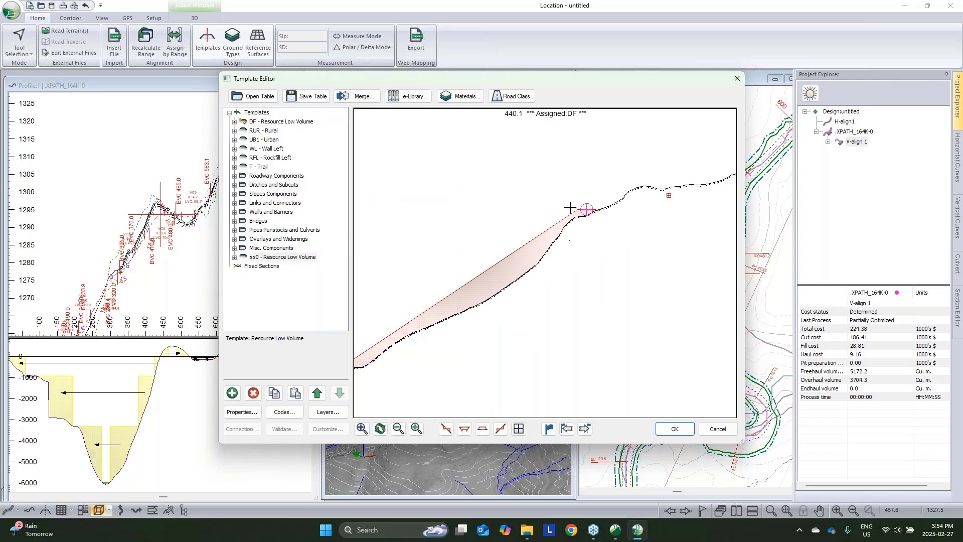
pyautogui.click(234, 257)
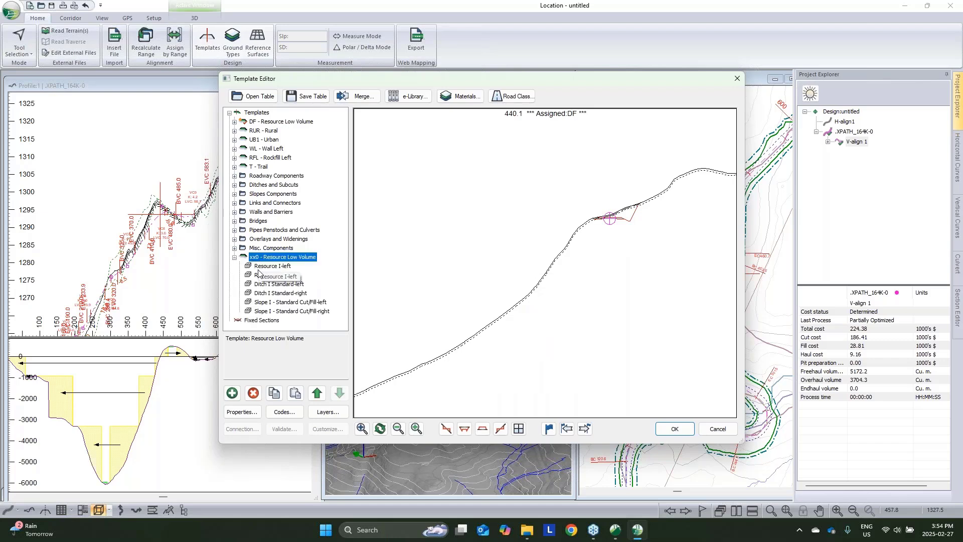
# - Copy the Barrier II - Jersey-left component from Walls and Barriers into the duplicated Resource Low Volume template
pyautogui.click(235, 212)
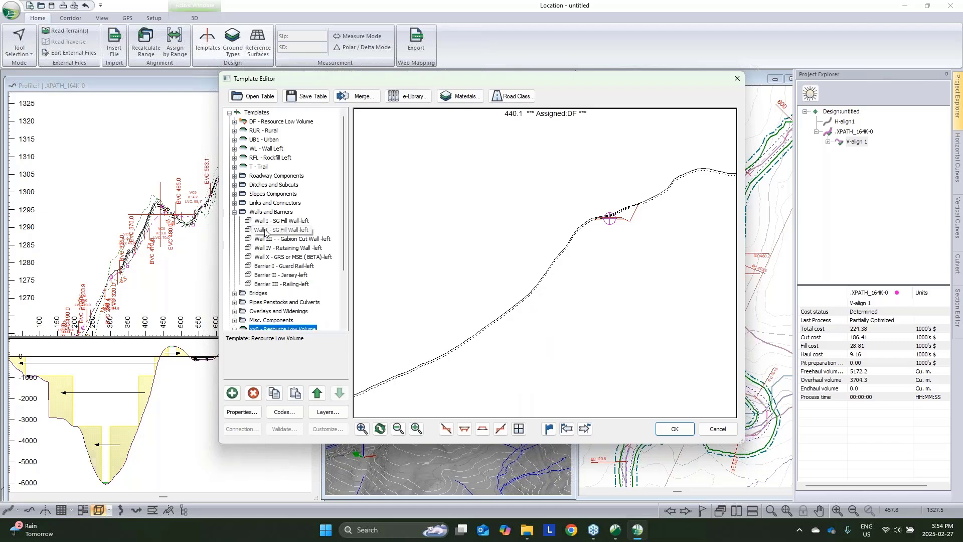
pyautogui.click(284, 274)
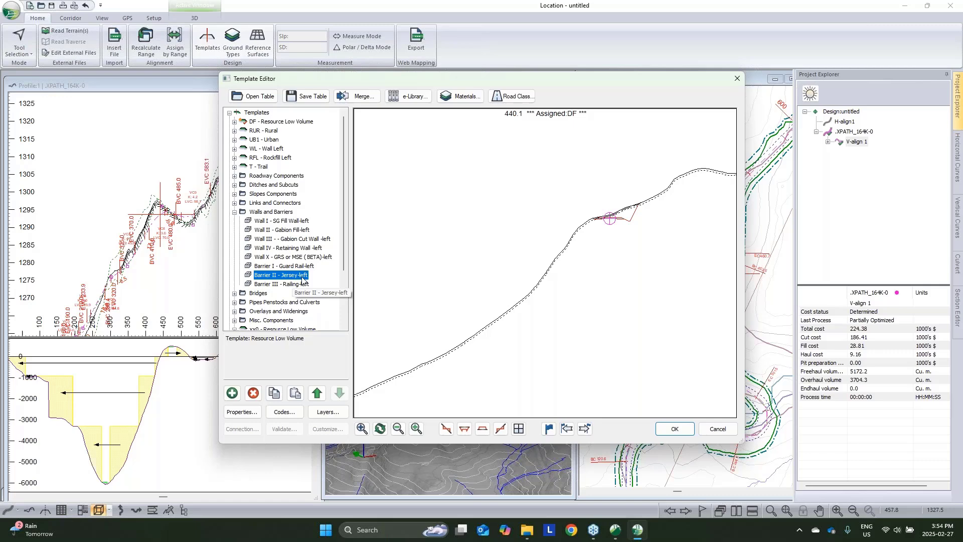
pyautogui.rightClick(270, 275)
pyautogui.scroll(-3, 293, 277)
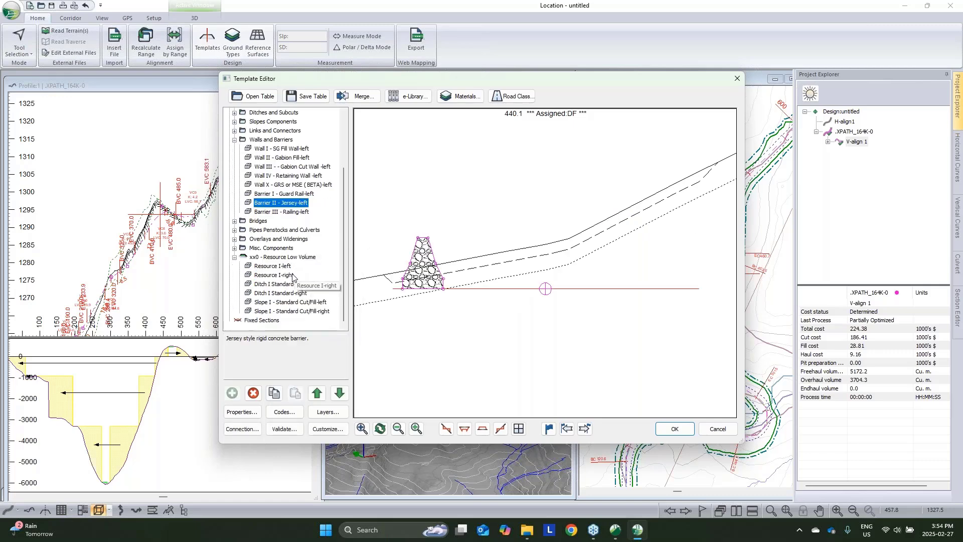
pyautogui.rightClick(289, 311)
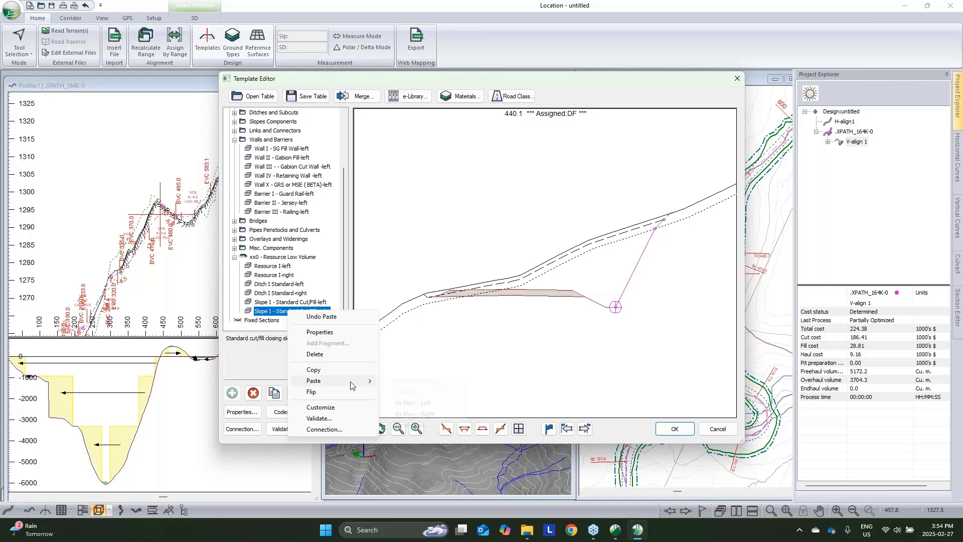
pyautogui.moveTo(351, 380)
pyautogui.click(406, 399)
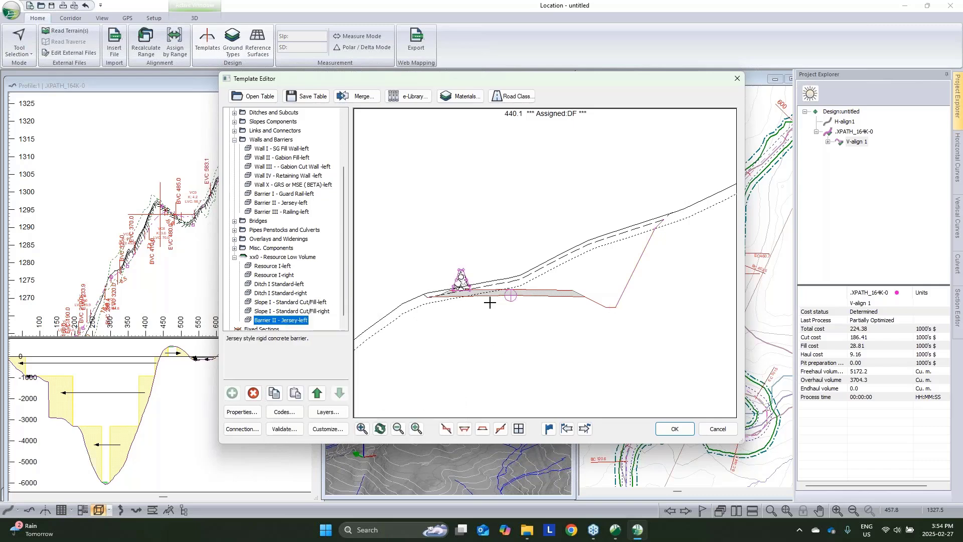
# - Try a BarrierCL_Offset of 2.5 m on the duplicated template's Jersey barrier and discard the change
pyautogui.doubleClick(298, 321)
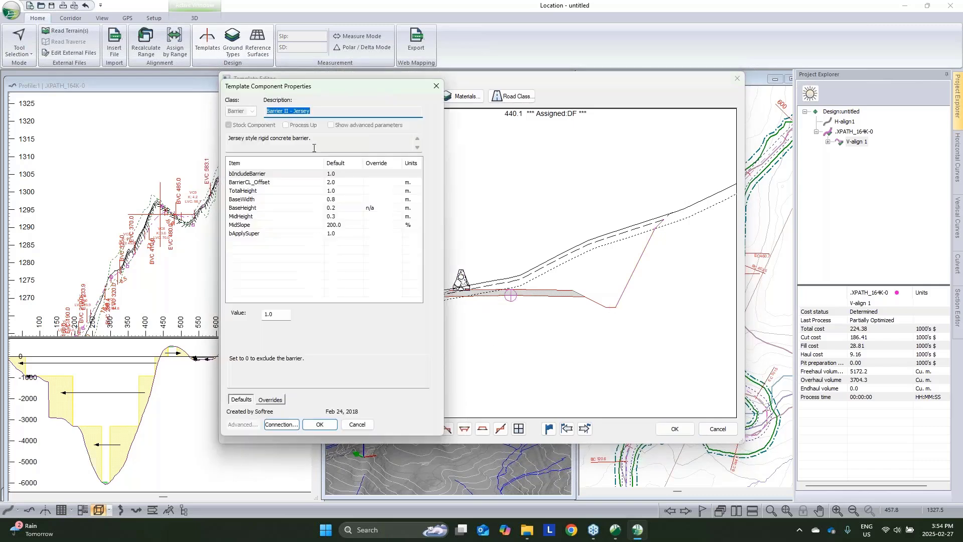
pyautogui.click(344, 183)
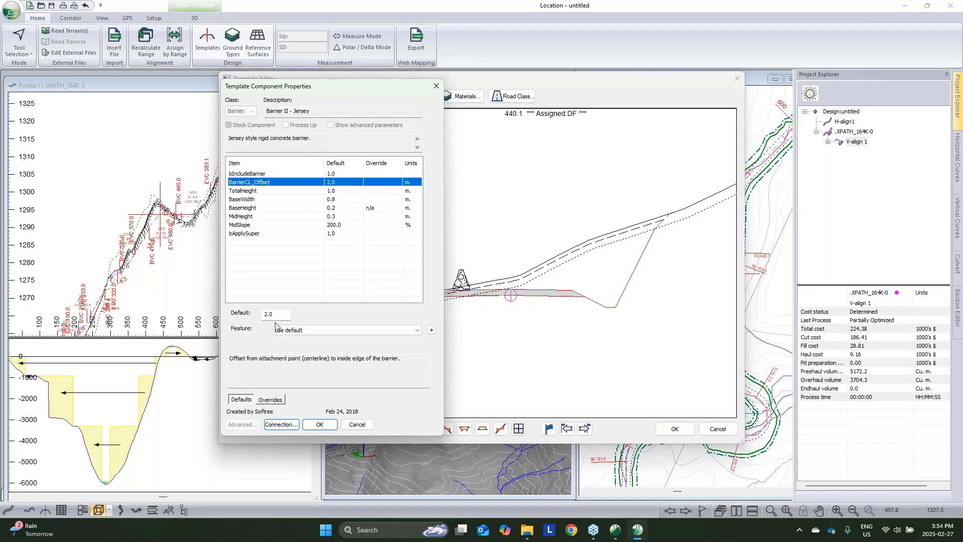
pyautogui.click(273, 314)
pyautogui.write('5')
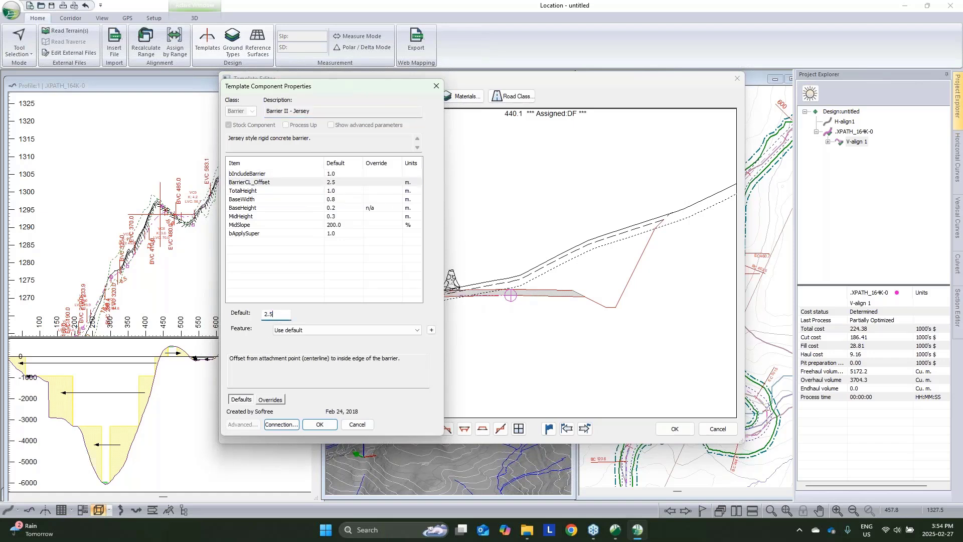
pyautogui.click(367, 425)
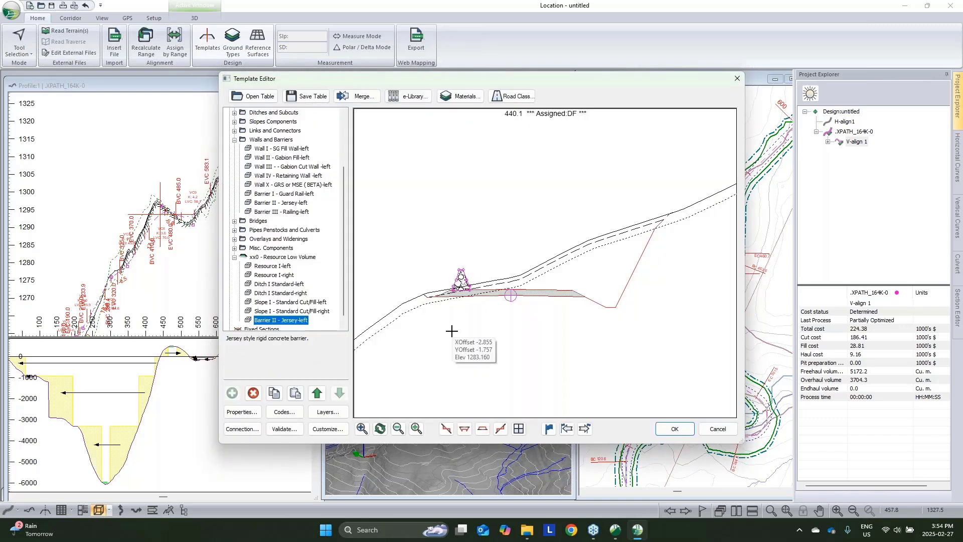
# - Preview the Barrier I - Guard Rail-left and Barrier III - Railing-left components in the Walls and Barriers folder
pyautogui.scroll(3, 255, 226)
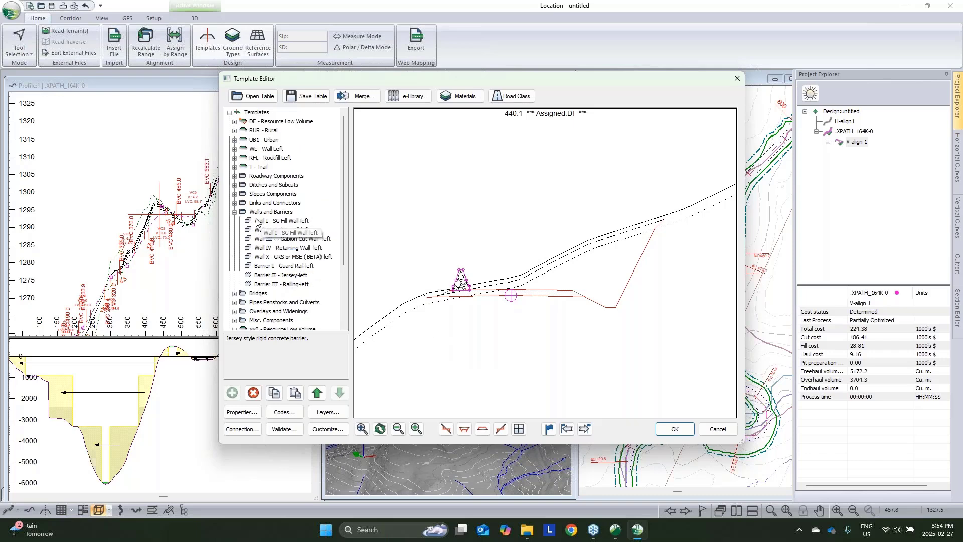
pyautogui.click(234, 212)
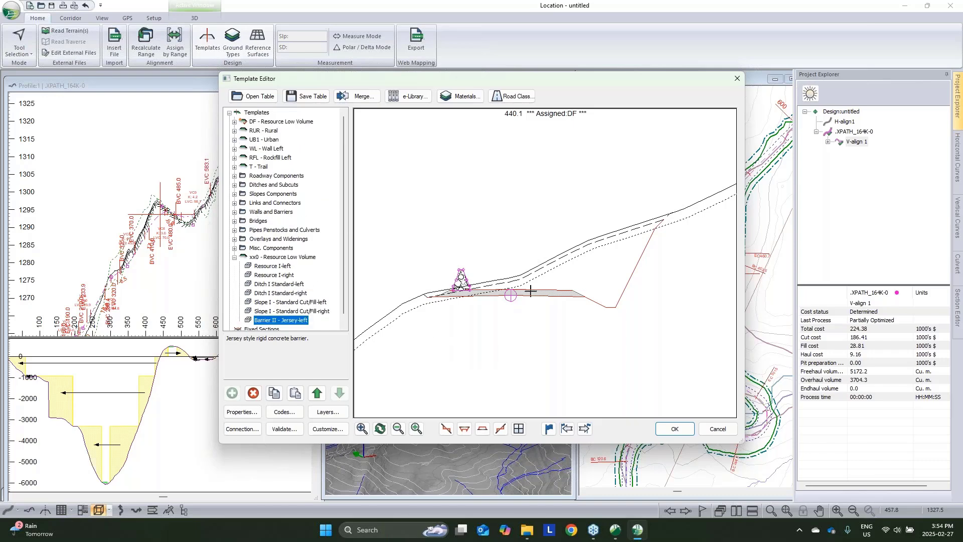
pyautogui.moveTo(525, 296)
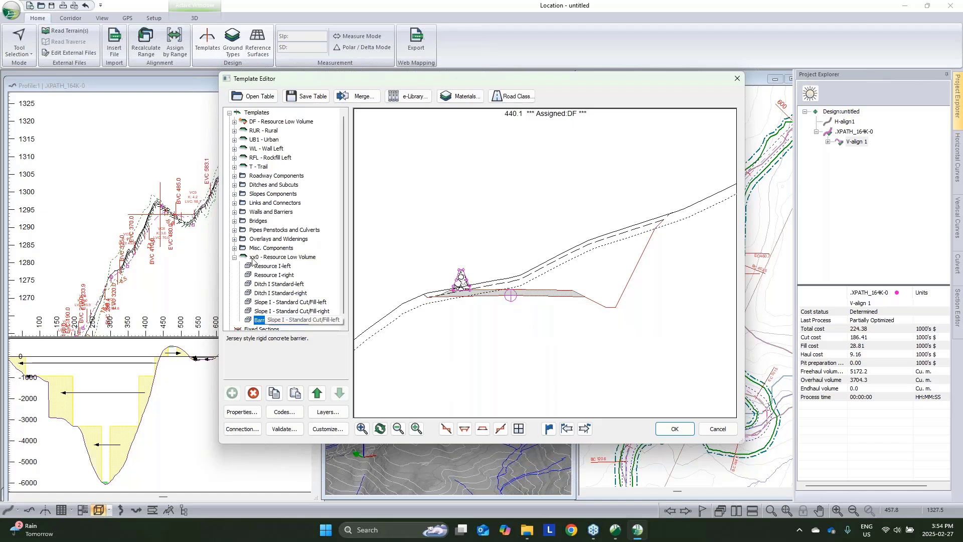
pyautogui.click(234, 211)
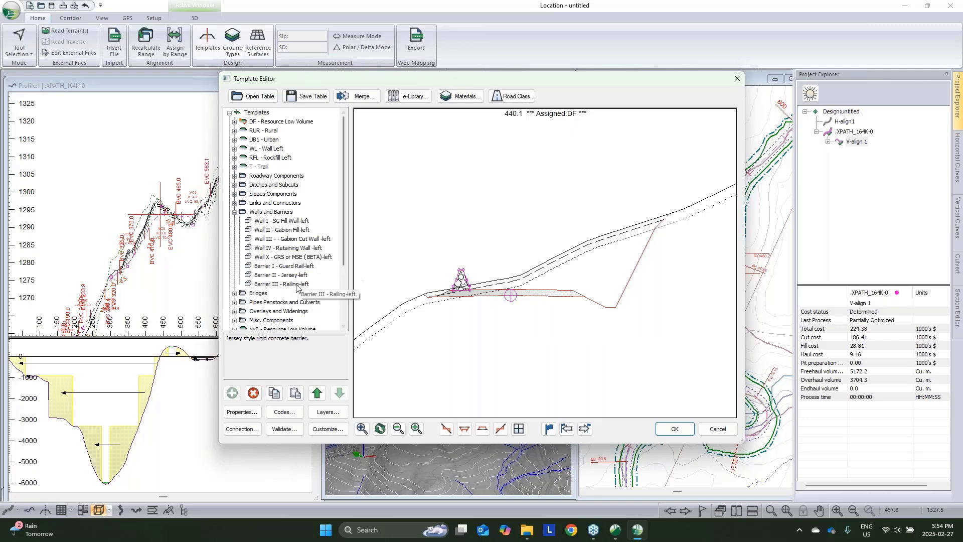
pyautogui.click(299, 266)
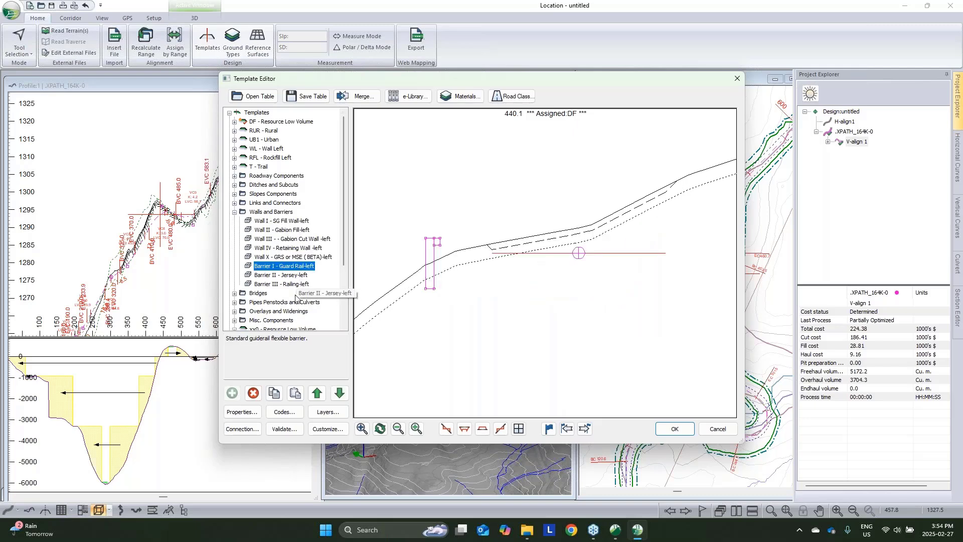
pyautogui.click(299, 284)
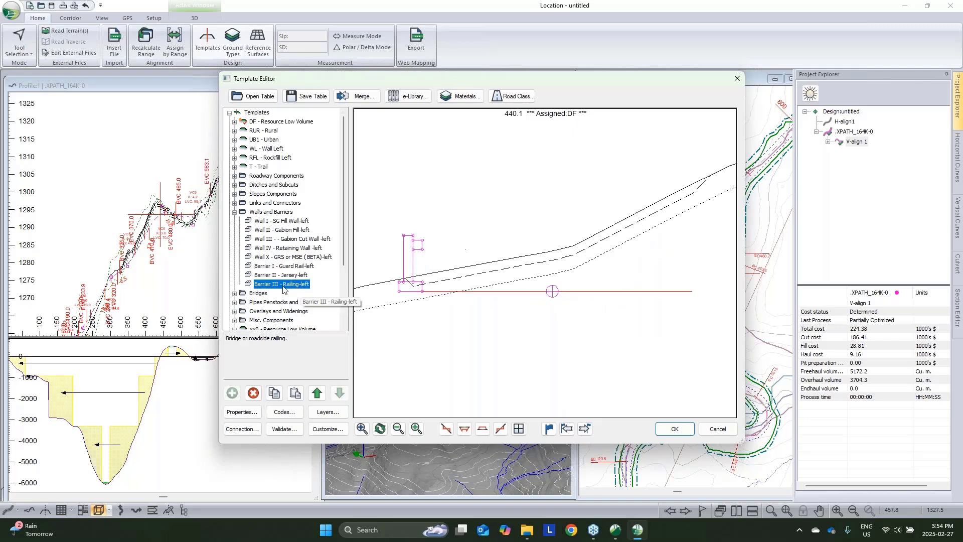
pyautogui.click(234, 212)
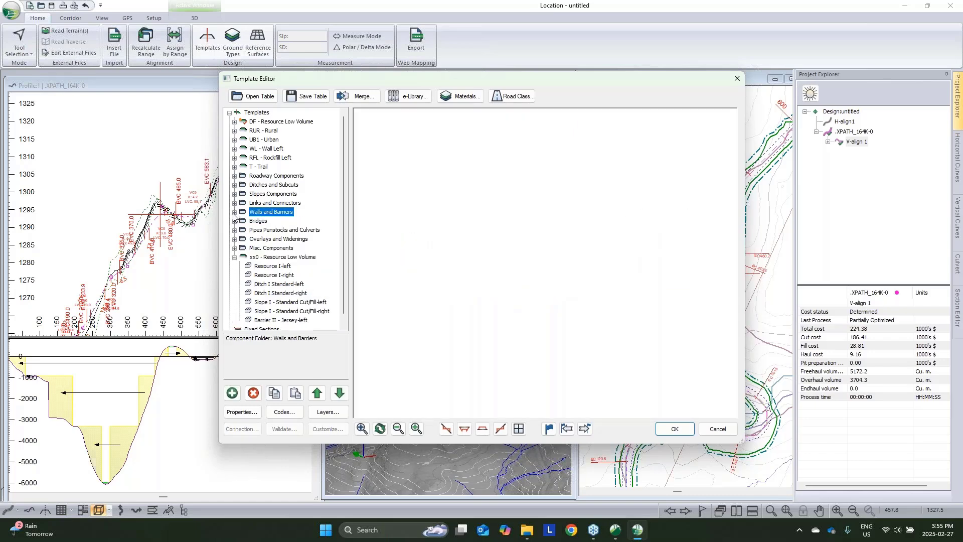
# - Browse the Roadway Components folder and preview Mine Road with Safety Berm II-left at different positions on the terrain
pyautogui.click(268, 177)
pyautogui.click(235, 176)
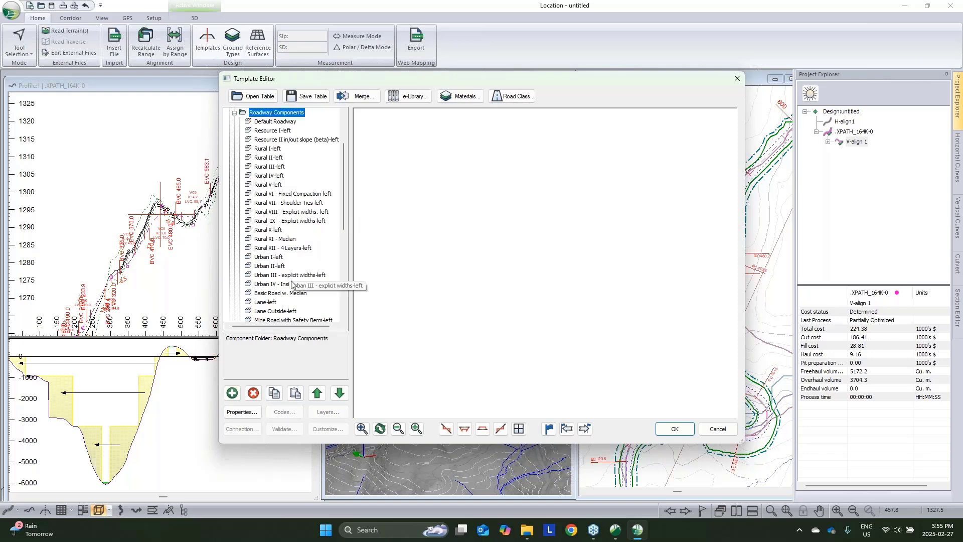
pyautogui.scroll(-2, 281, 303)
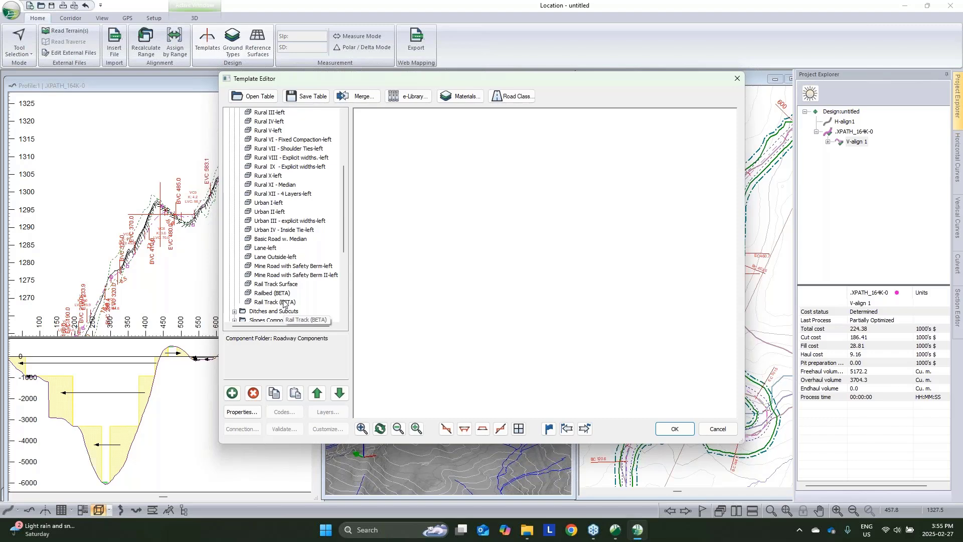
pyautogui.click(294, 277)
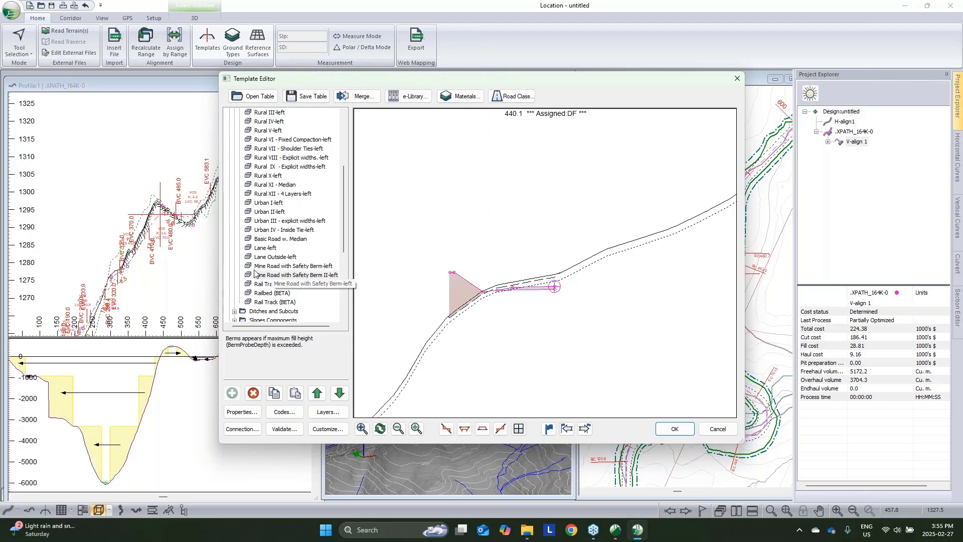
pyautogui.moveTo(562, 295); pyautogui.dragTo(644, 308)
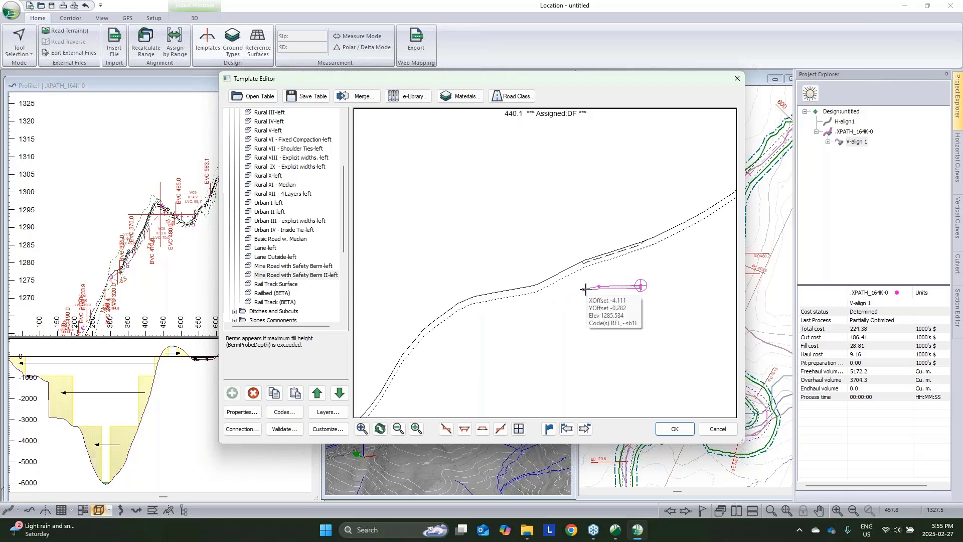
# - Review the berm height, slope, top width, probe depth and probe slope parameters of Mine Road with Safety Berm II-left
pyautogui.click(258, 276)
pyautogui.doubleClick(258, 276)
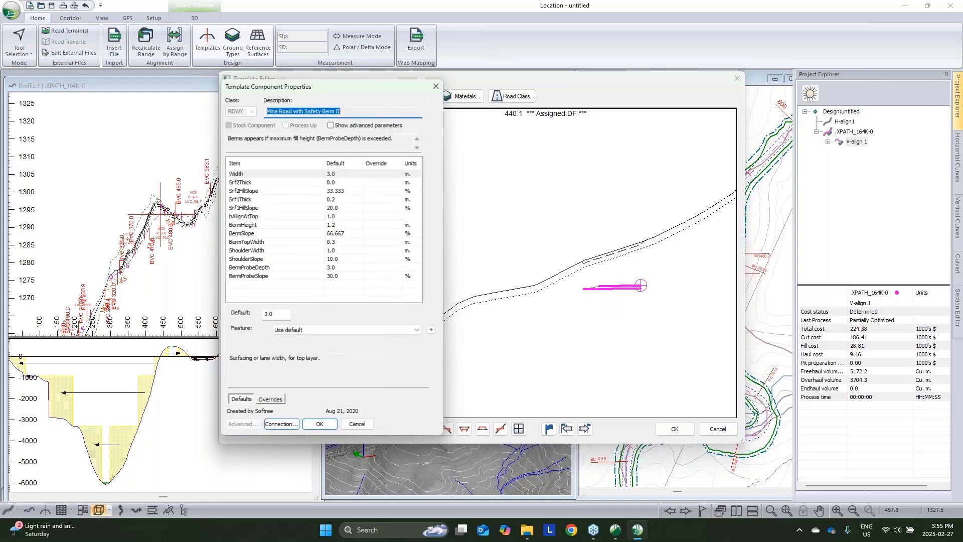
pyautogui.click(265, 233)
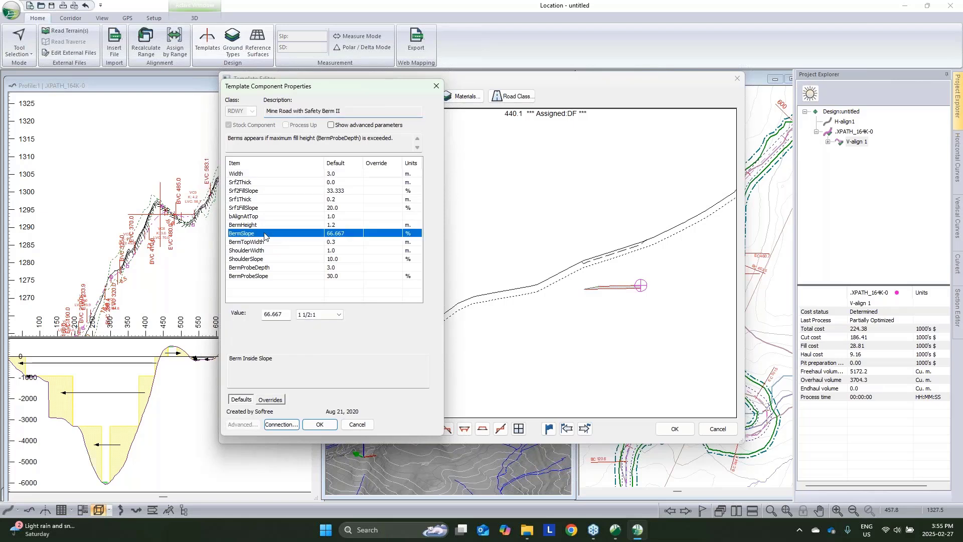
pyautogui.click(279, 225)
pyautogui.click(276, 234)
pyautogui.click(309, 242)
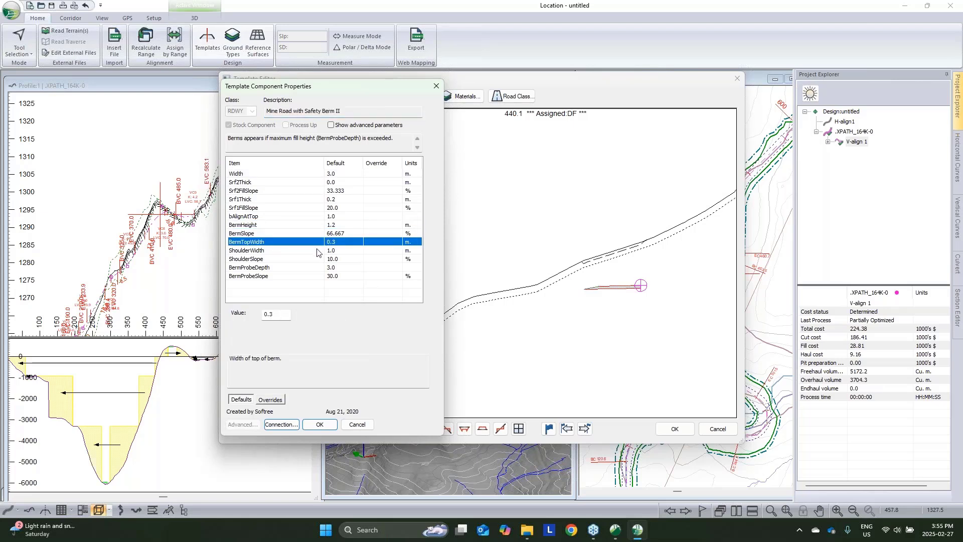
pyautogui.click(277, 268)
pyautogui.click(275, 276)
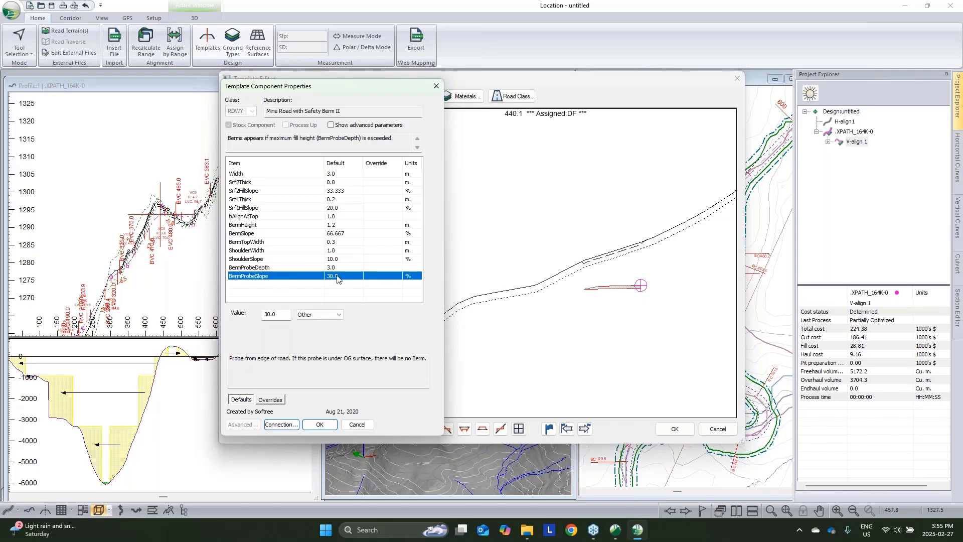
pyautogui.click(357, 424)
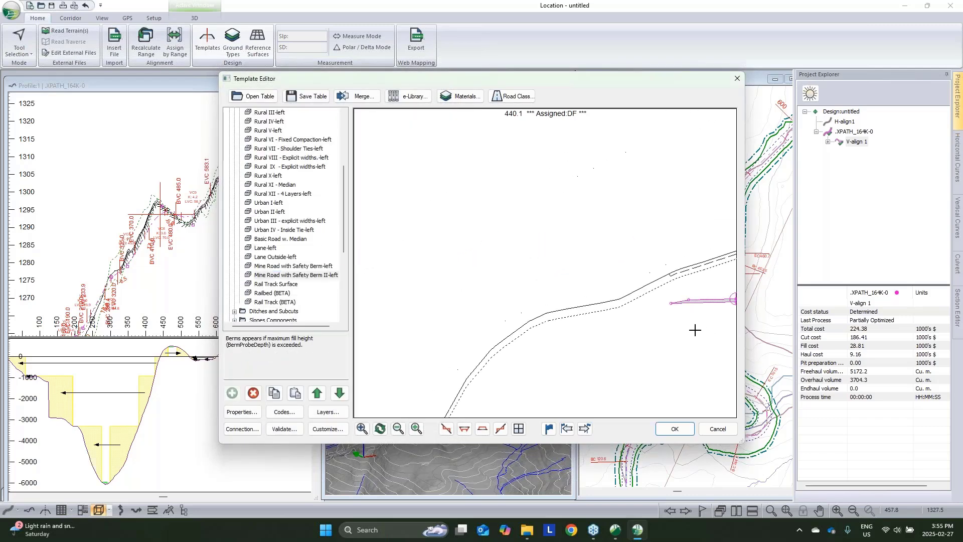
# - Examine how BermProbeDepth and BermProbeSlope control the safety berm of Mine Road with Safety Berm II-left in a fill position
pyautogui.doubleClick(275, 278)
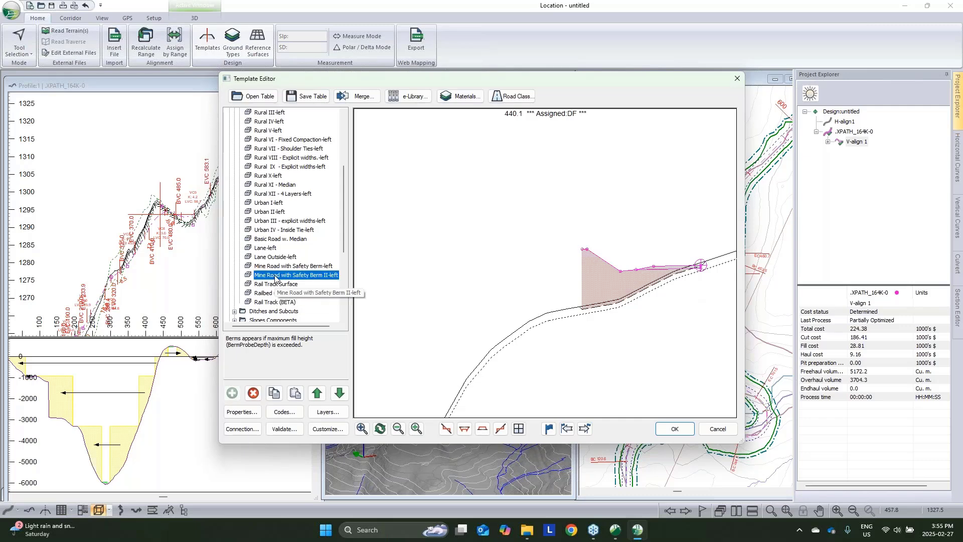
pyautogui.click(270, 277)
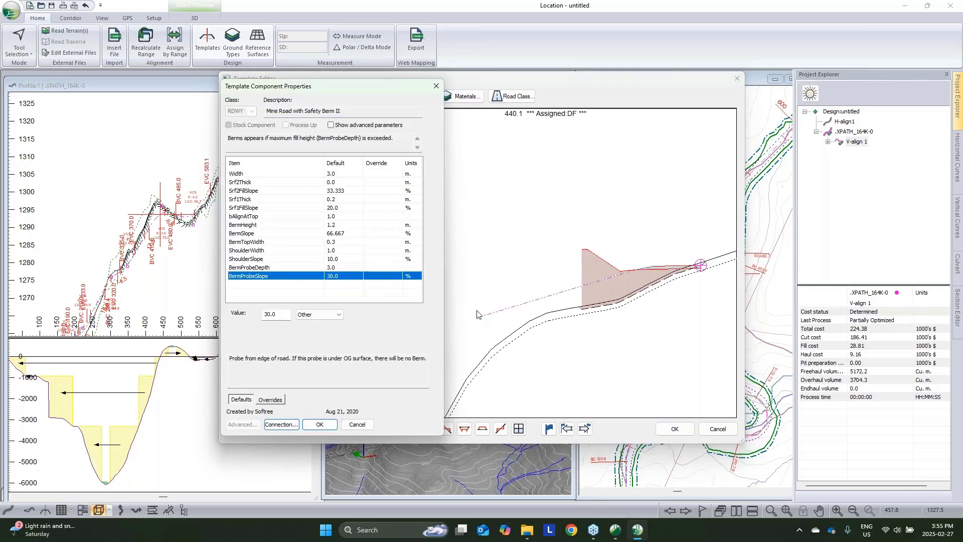
pyautogui.click(329, 270)
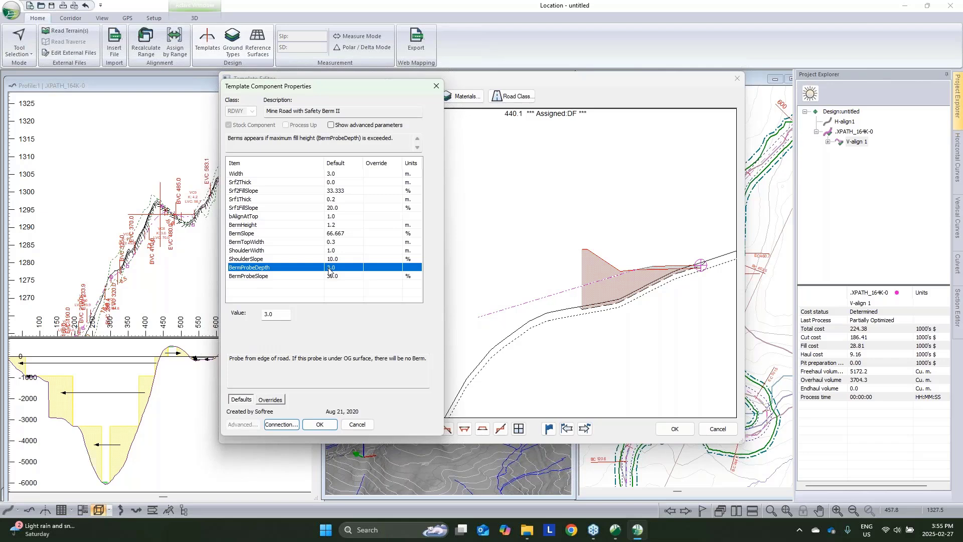
pyautogui.click(340, 278)
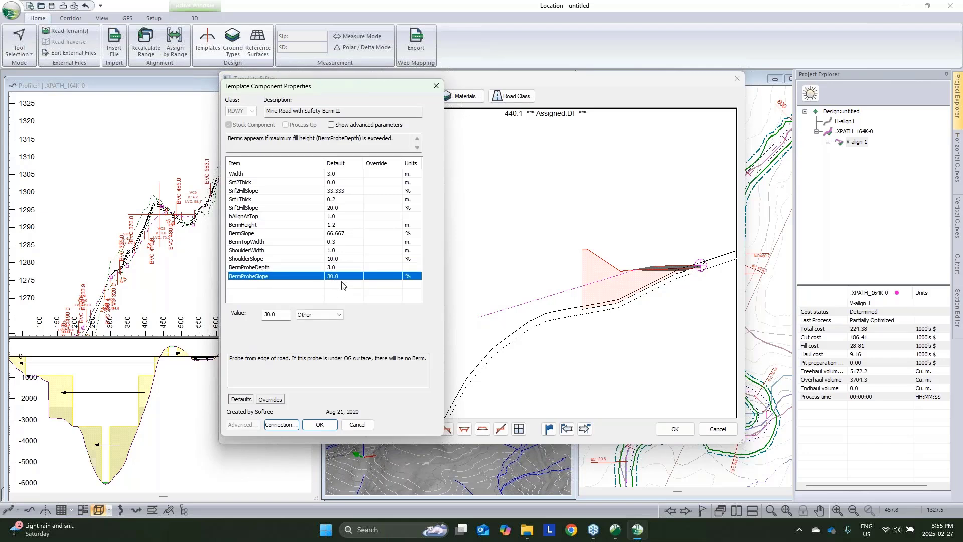
# - Preview Mine Road with Safety Berm II-left in fill and in cut below the terrain, and close the Template Editor without saving
pyautogui.click(365, 425)
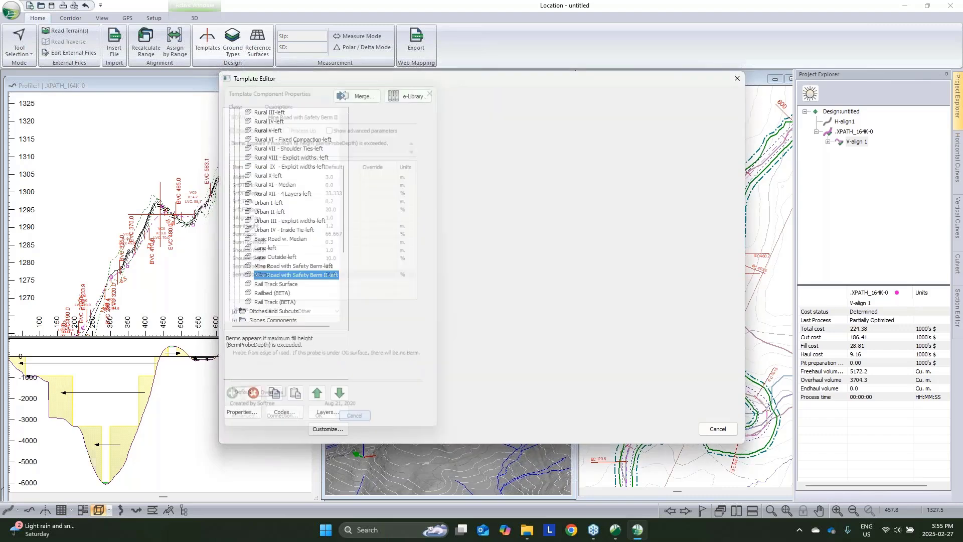
pyautogui.scroll(-2, 466, 307)
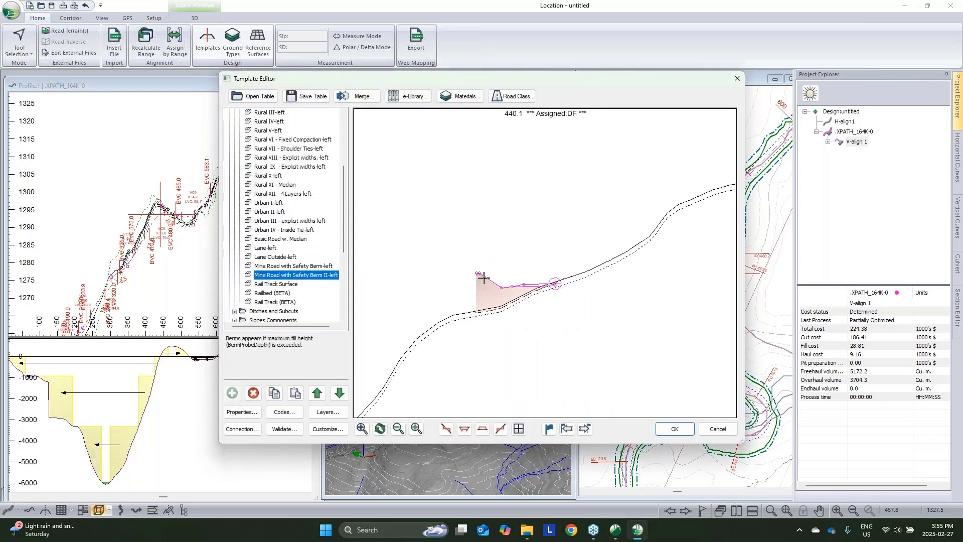
pyautogui.moveTo(535, 287)
pyautogui.mouseDown()
pyautogui.moveTo(543, 320)
pyautogui.moveTo(569, 317)
pyautogui.mouseUp()
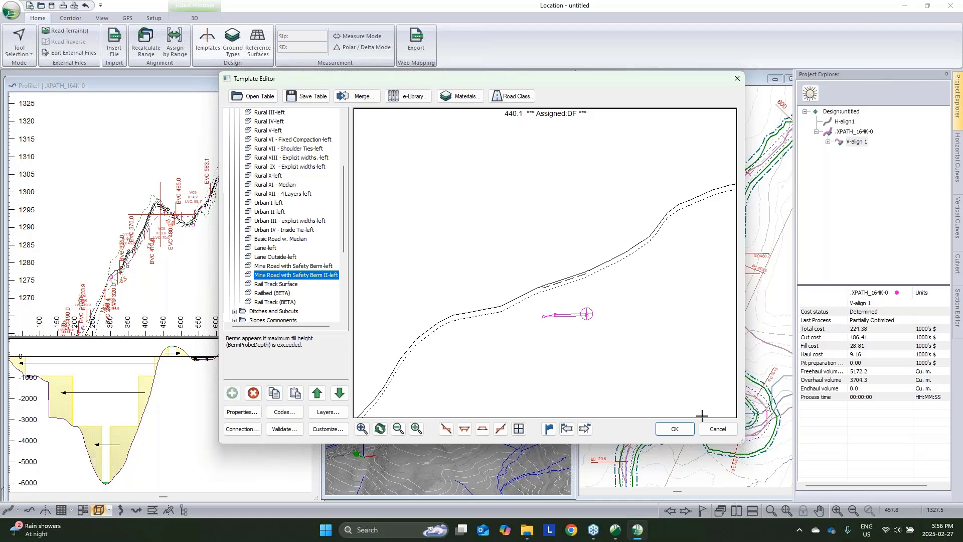
pyautogui.click(717, 429)
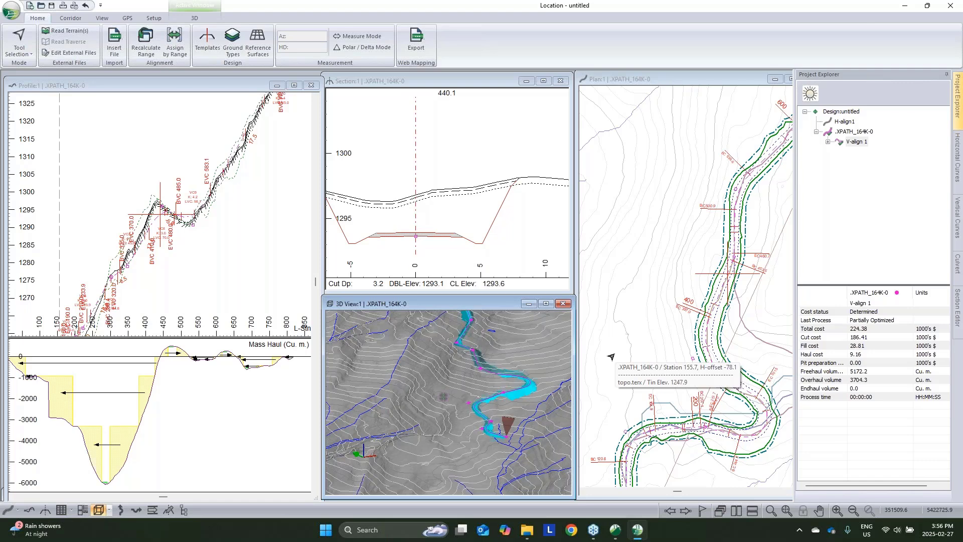
# - Switch to the topo.terx terrain and create a new feature named B to C with a default elevation of 100
pyautogui.click(617, 536)
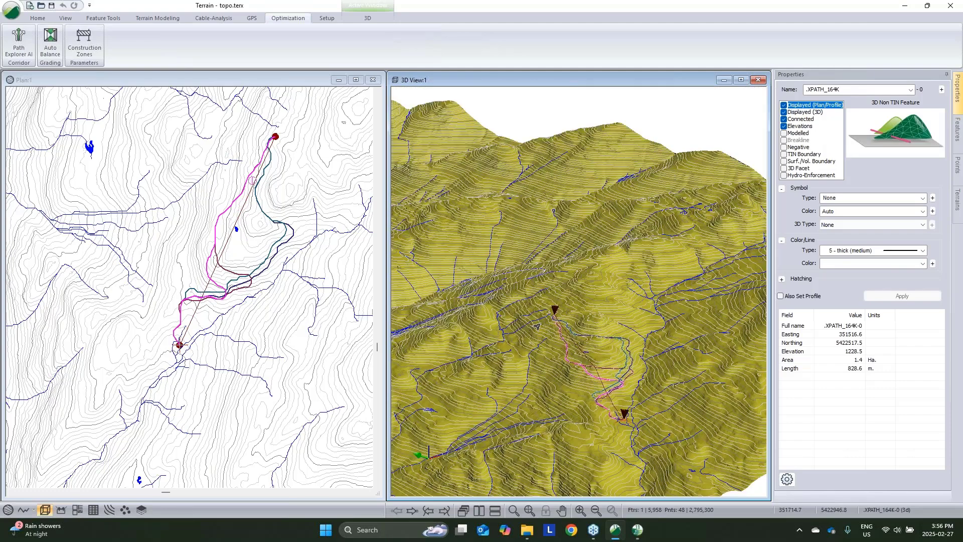
pyautogui.moveTo(536, 327); pyautogui.dragTo(608, 346)
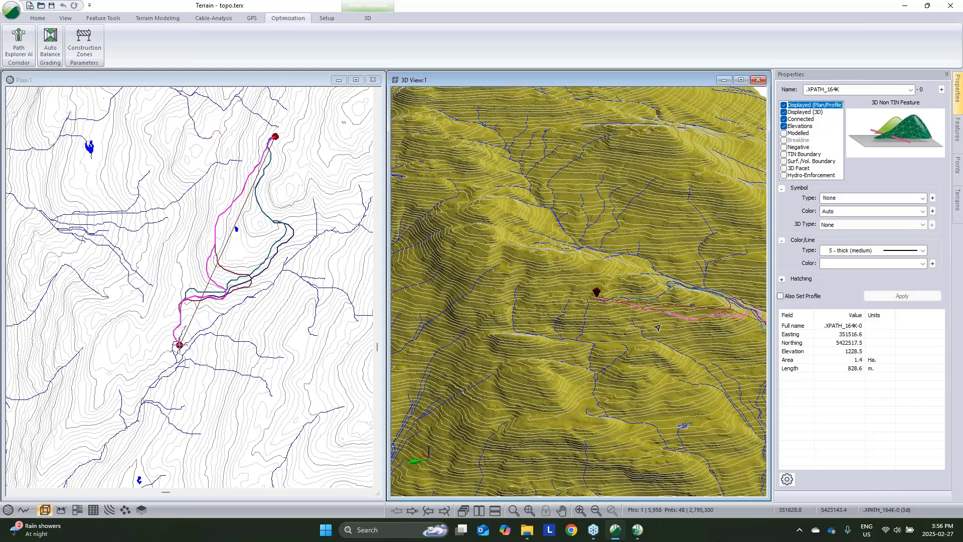
pyautogui.moveTo(608, 346); pyautogui.dragTo(677, 375)
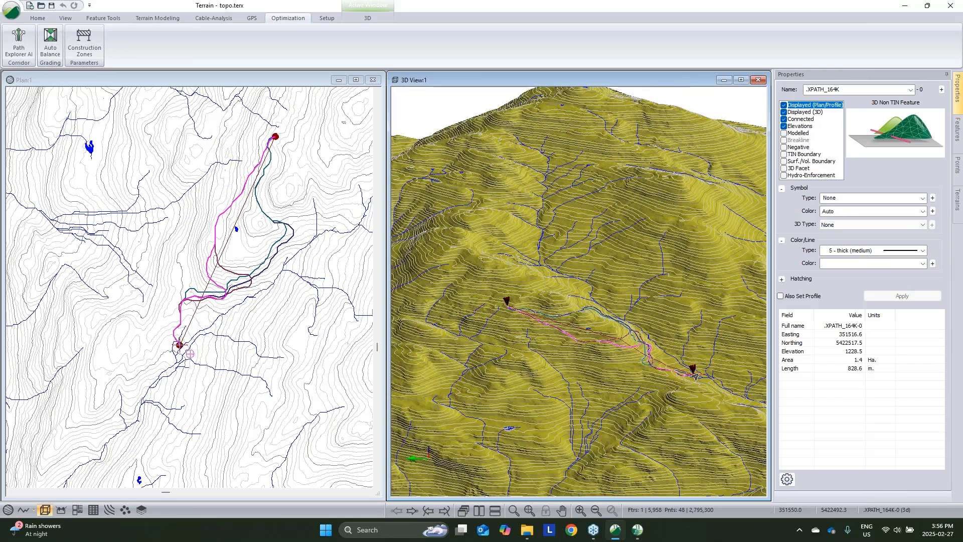
pyautogui.doubleClick(506, 302)
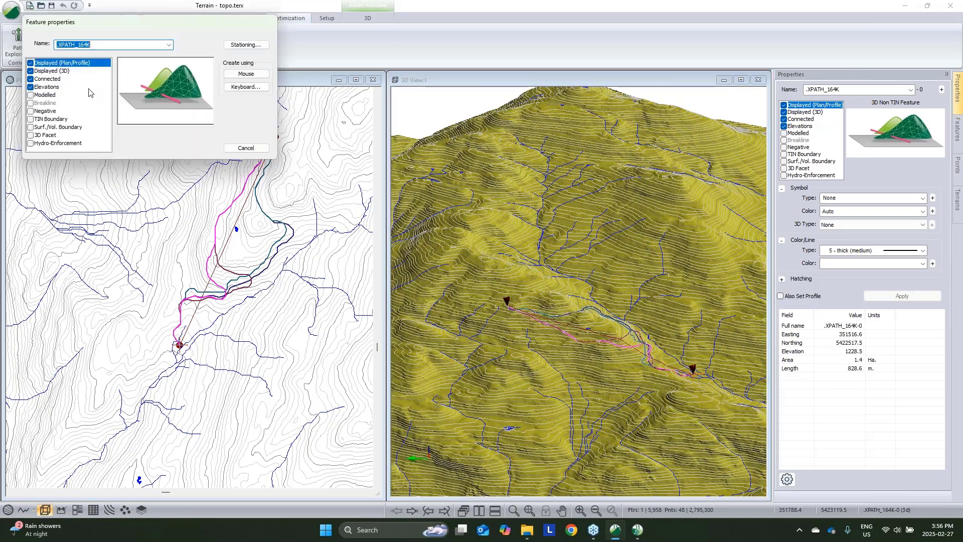
pyautogui.write('B to C')
pyautogui.click(236, 79)
pyautogui.click(456, 283)
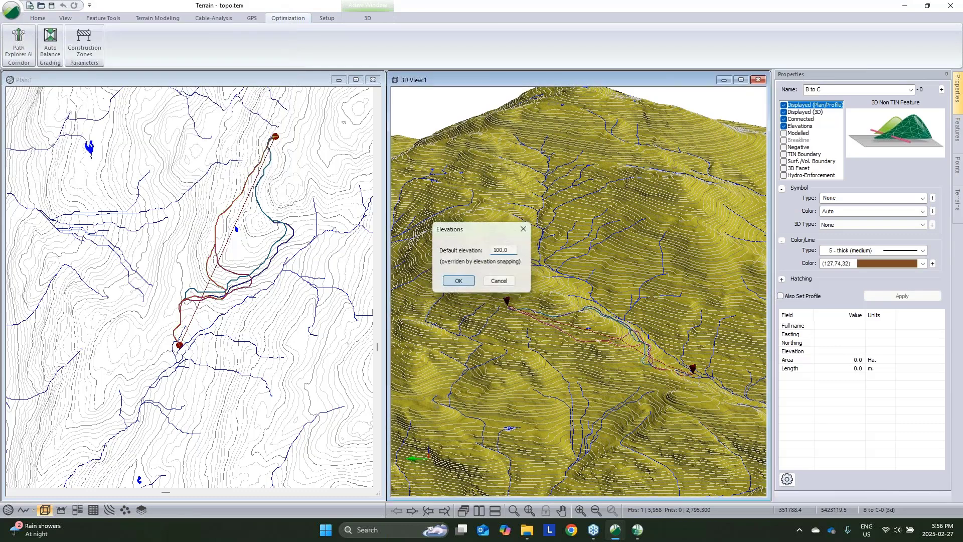
# - Draw the B to C feature from the upper route marker to a point about 296 m northeast on the ridge
pyautogui.scroll(5, 495, 304)
pyautogui.scroll(-5, 496, 304)
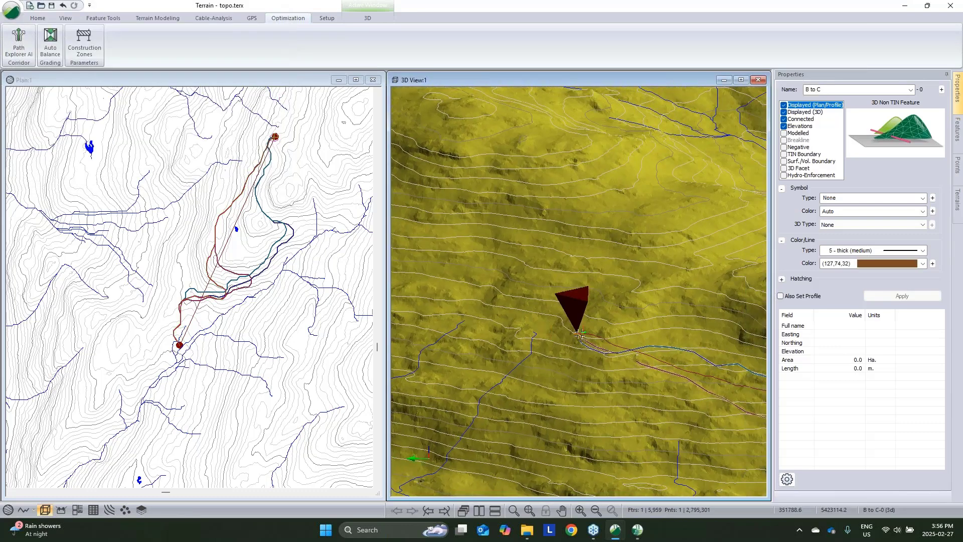
pyautogui.click(577, 333)
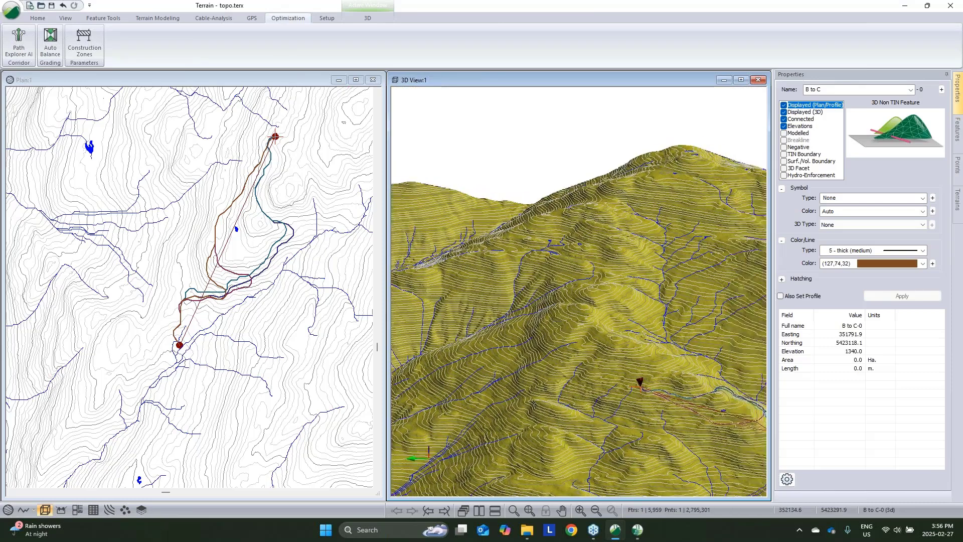
pyautogui.click(591, 317)
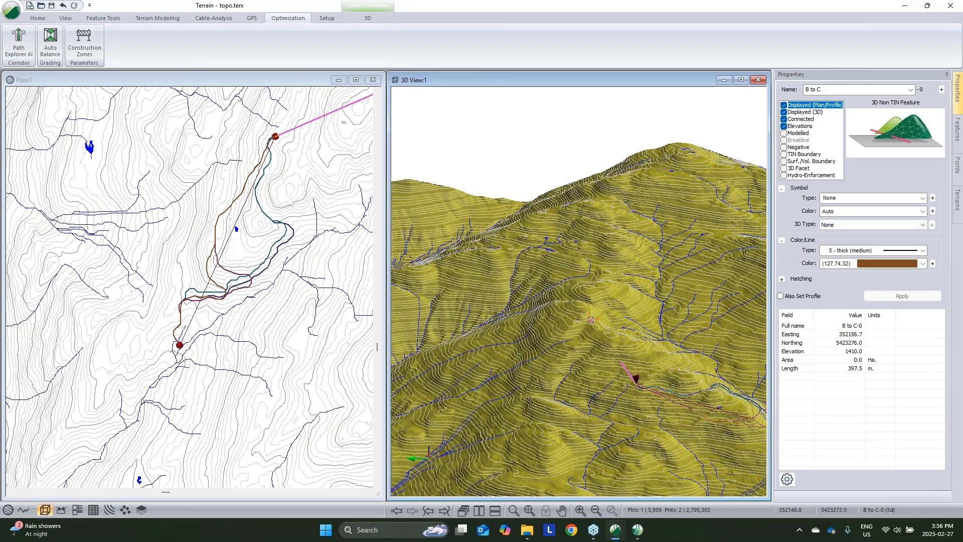
pyautogui.scroll(2, 579, 342)
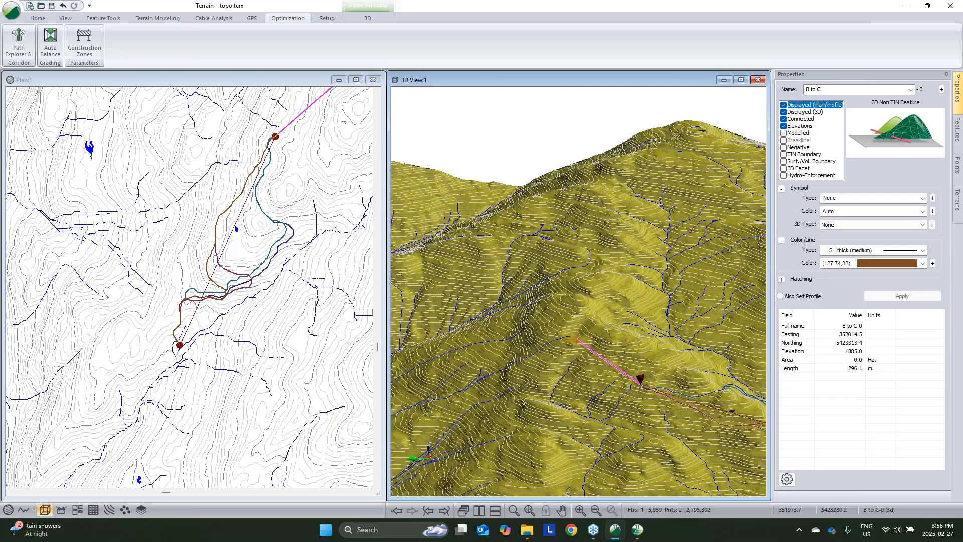
pyautogui.moveTo(579, 343); pyautogui.dragTo(540, 345, button='middle')
pyautogui.moveTo(316, 176); pyautogui.dragTo(276, 295, button='middle')
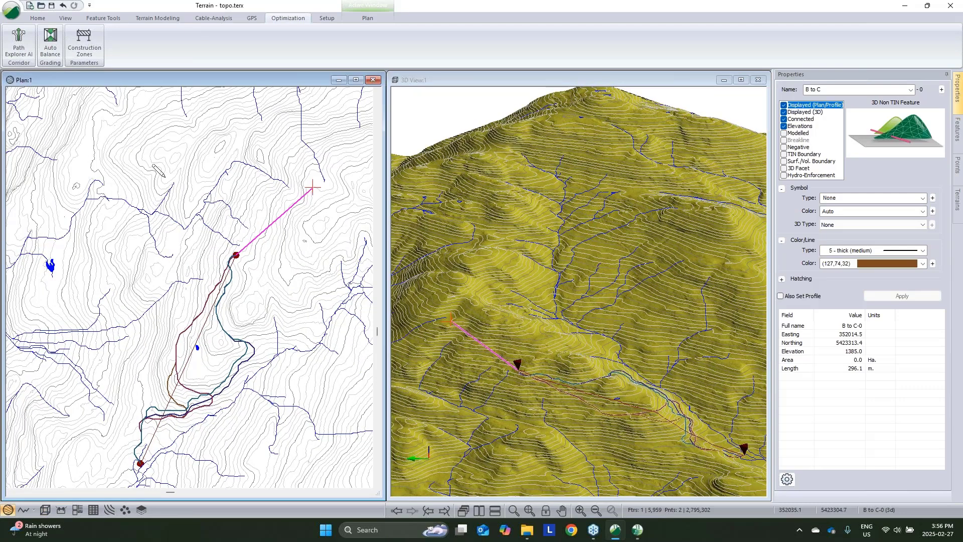
# - Run Path Explorer on the B to C feature without removing existing features, and stop the search early to accept the current solutions
pyautogui.click(14, 41)
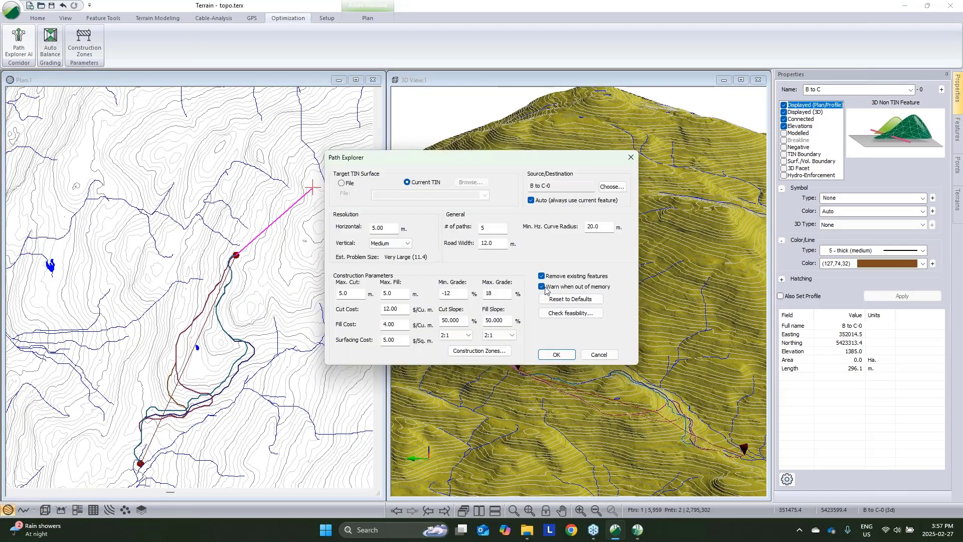
pyautogui.click(541, 277)
pyautogui.moveTo(547, 164); pyautogui.dragTo(240, 53)
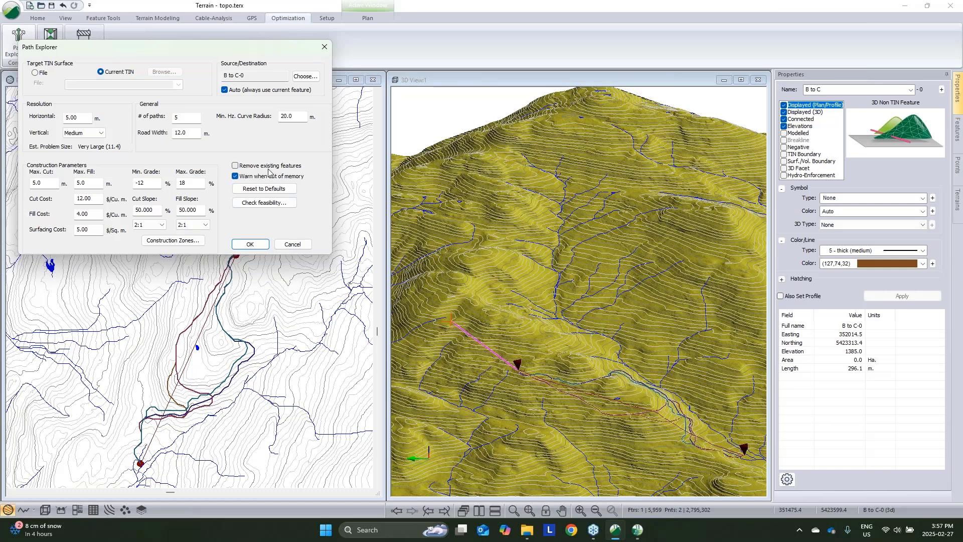
pyautogui.click(250, 244)
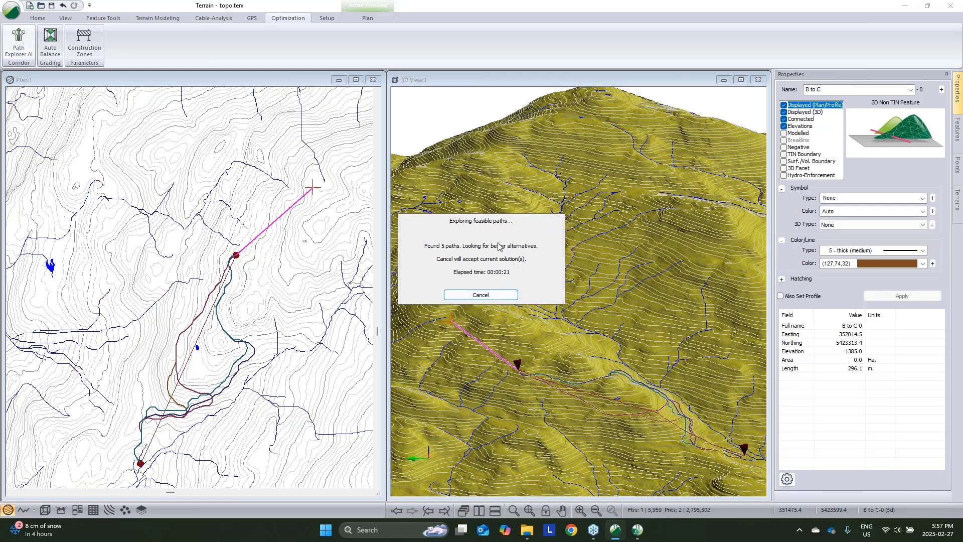
pyautogui.click(481, 295)
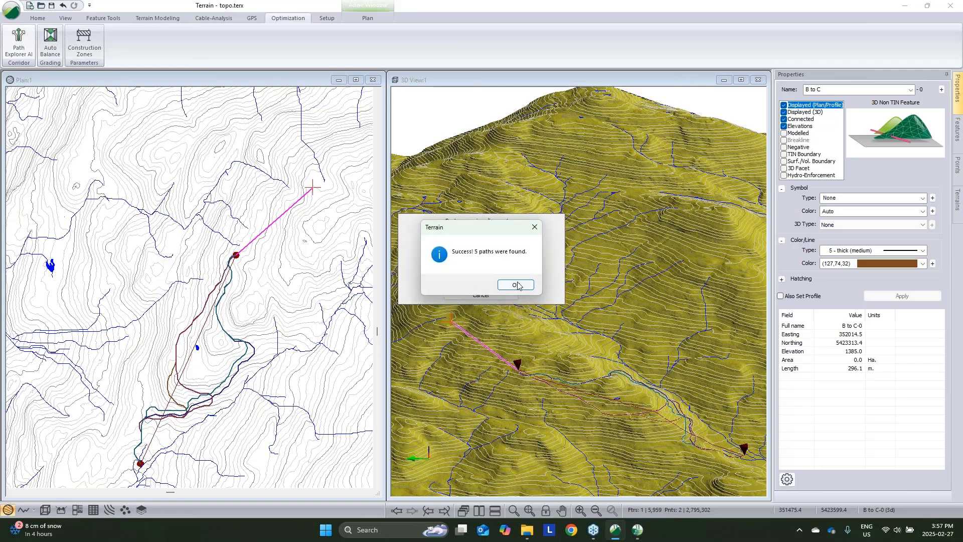
pyautogui.click(517, 285)
# - Examine where the new paths meet the existing route and review Path Explorer's allowable approach directions for the B to C source and destination
pyautogui.scroll(2, 236, 255)
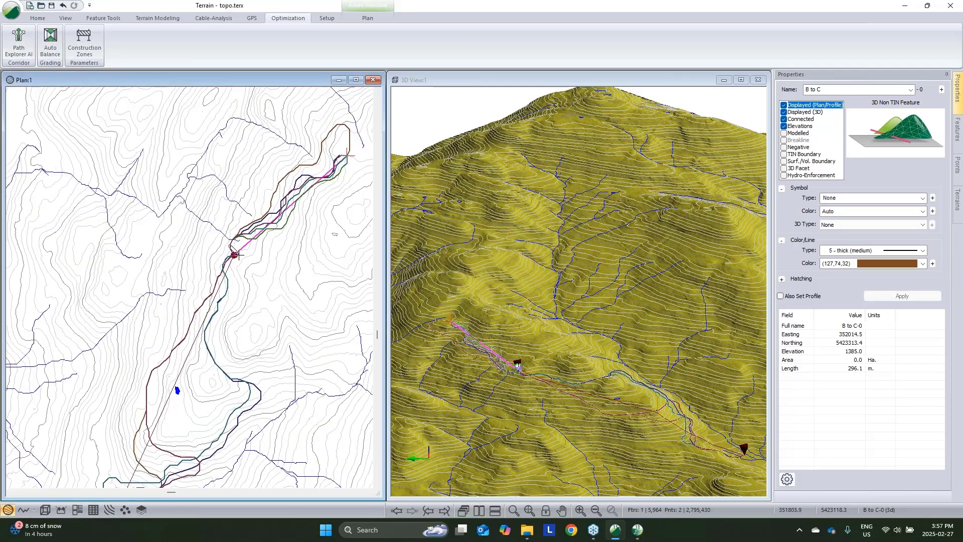
pyautogui.scroll(3, 235, 254)
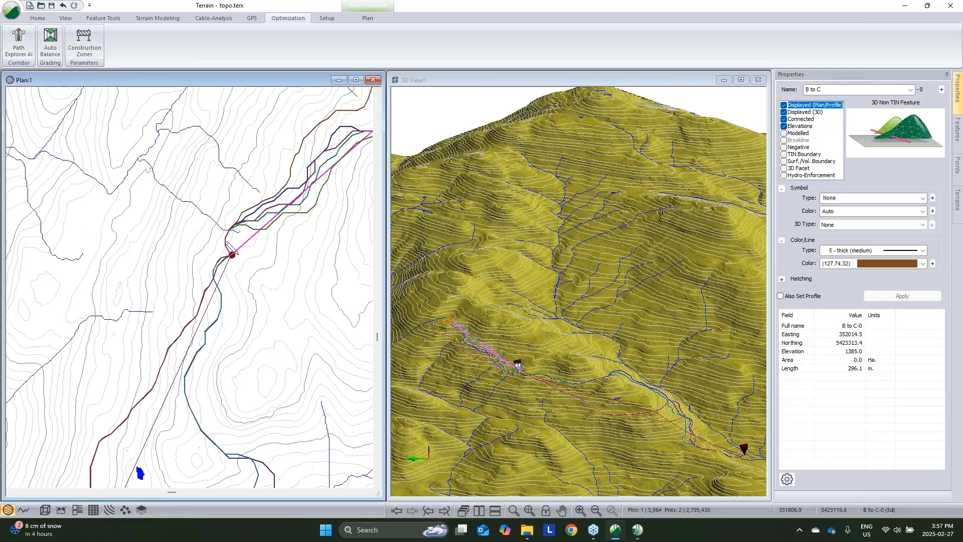
pyautogui.click(23, 45)
pyautogui.click(612, 186)
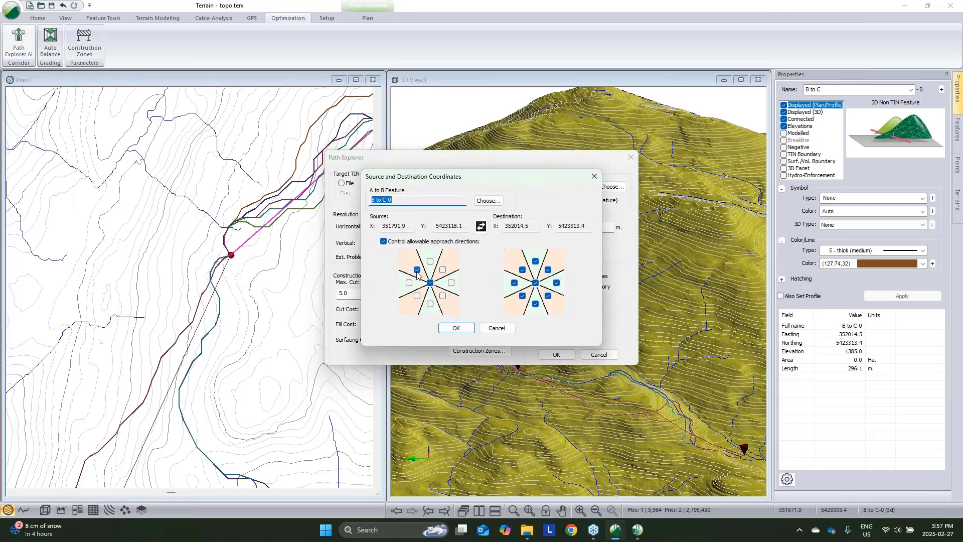
pyautogui.click(497, 327)
pyautogui.click(599, 355)
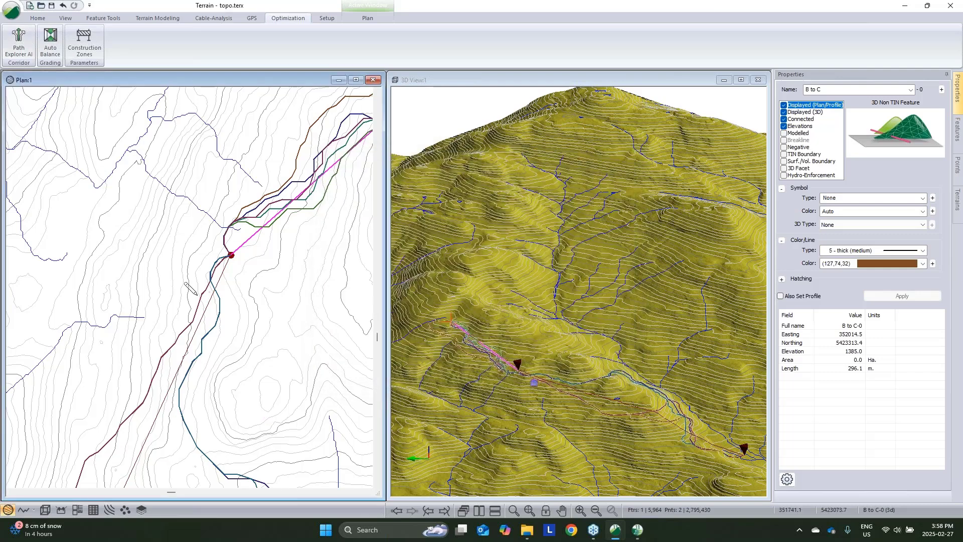
# - Select path .XPATH_164K-0 and the westernmost upper path .XPATH_101K-0, and join them into one feature
pyautogui.rightClick(212, 267)
pyautogui.click(228, 272)
pyautogui.scroll(-4, 180, 333)
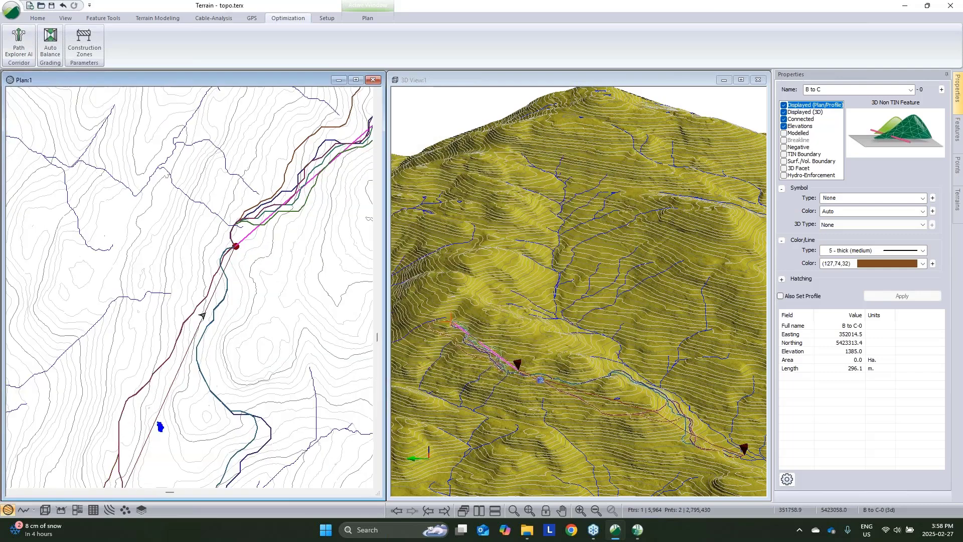
pyautogui.moveTo(203, 315); pyautogui.dragTo(284, 166, button='middle')
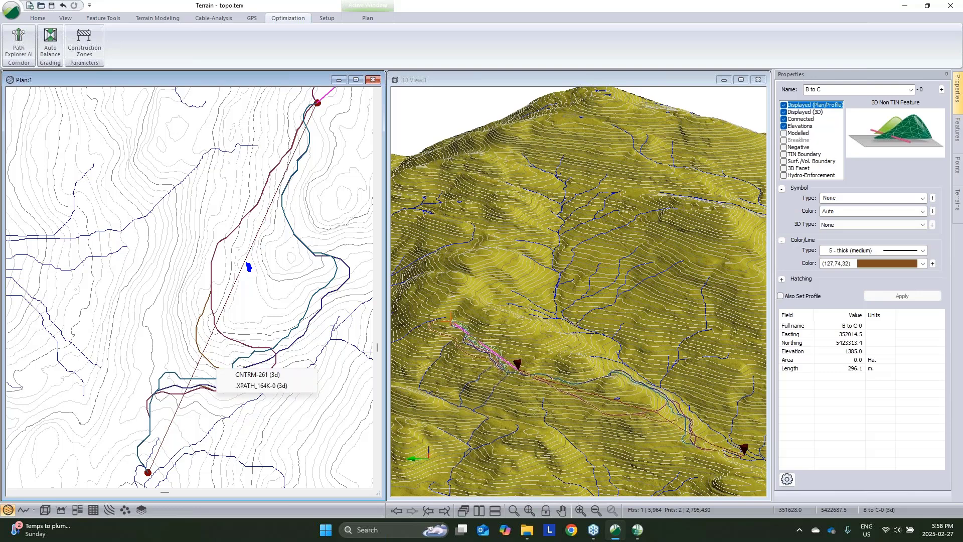
pyautogui.click(249, 374)
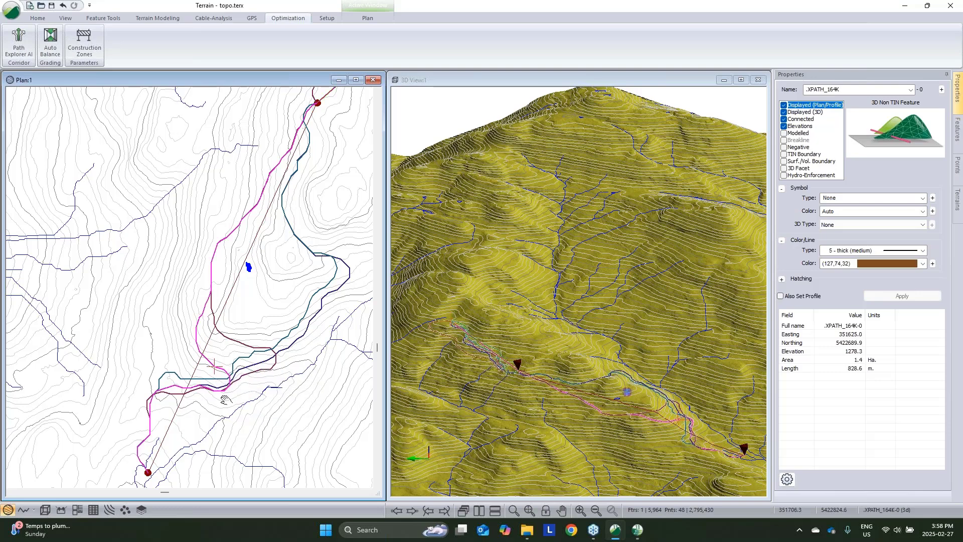
pyautogui.moveTo(353, 88); pyautogui.dragTo(276, 262, button='middle')
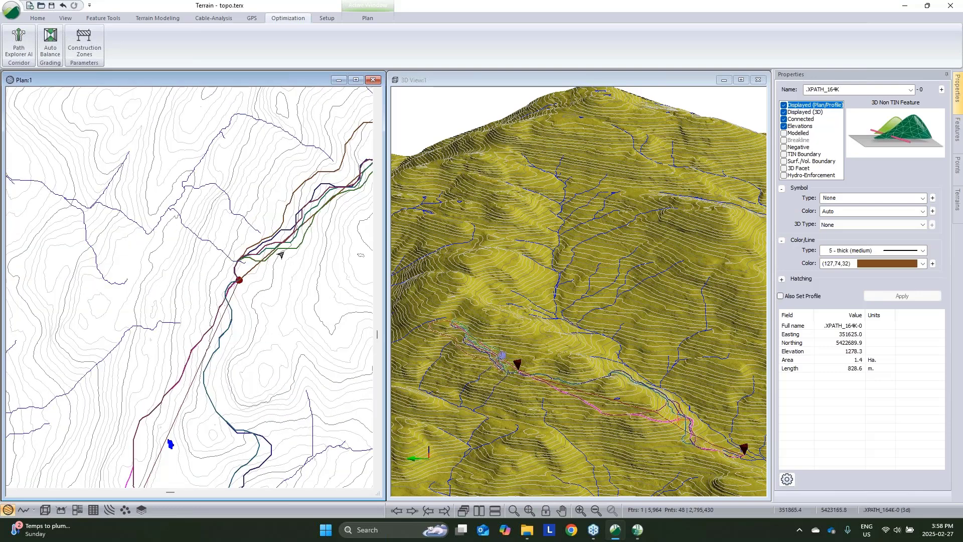
pyautogui.keyDown('ctrl'); pyautogui.click(282, 215); pyautogui.keyUp('ctrl')
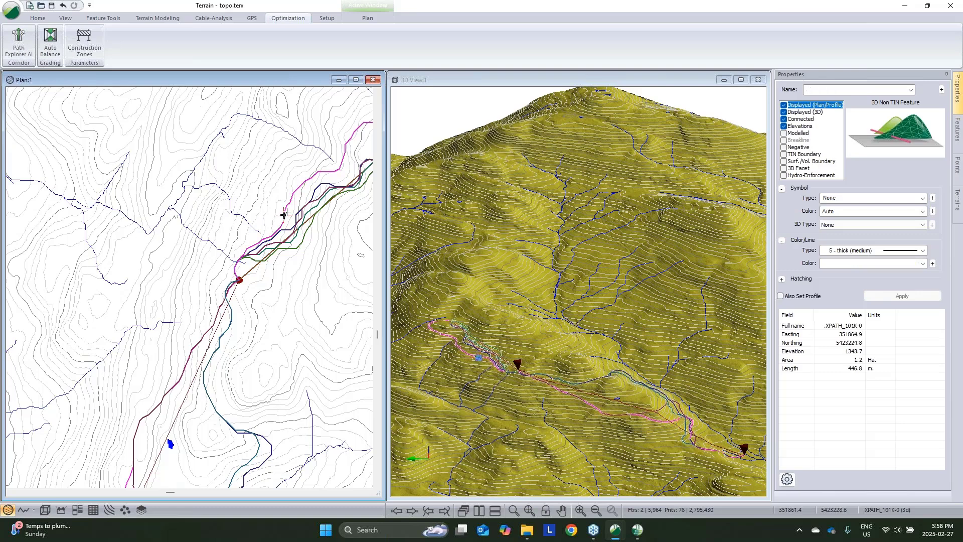
pyautogui.scroll(-1, 271, 231)
pyautogui.moveTo(269, 227); pyautogui.dragTo(273, 174, button='middle')
pyautogui.rightClick(270, 192)
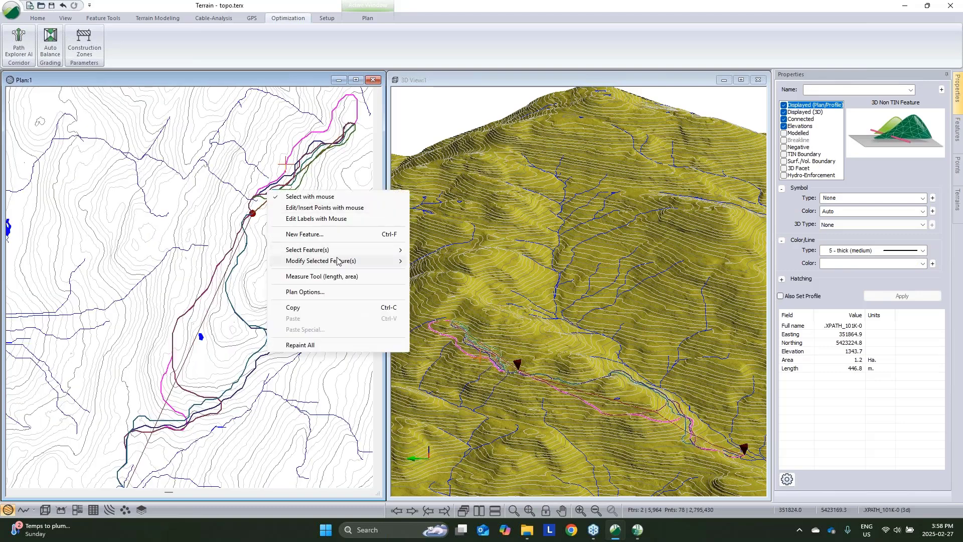
pyautogui.moveTo(344, 261)
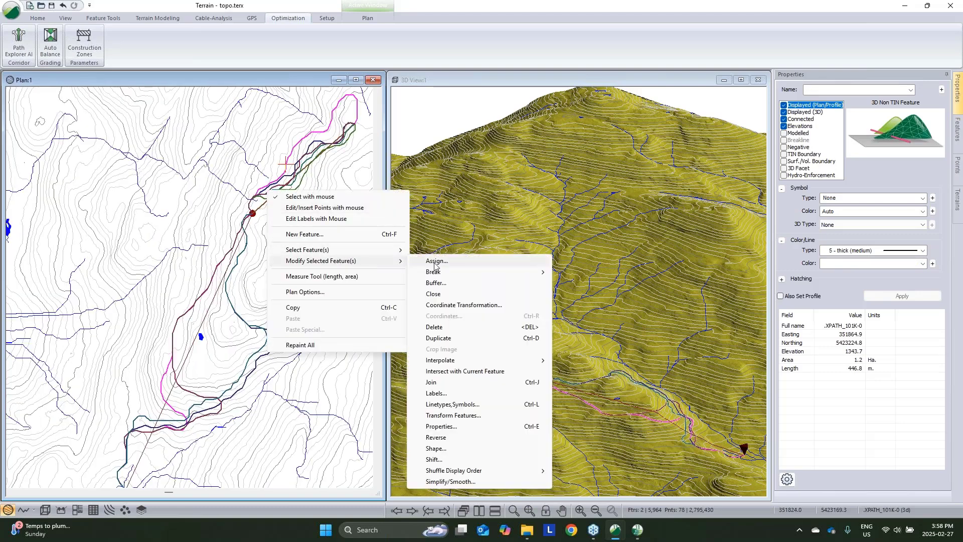
pyautogui.click(444, 384)
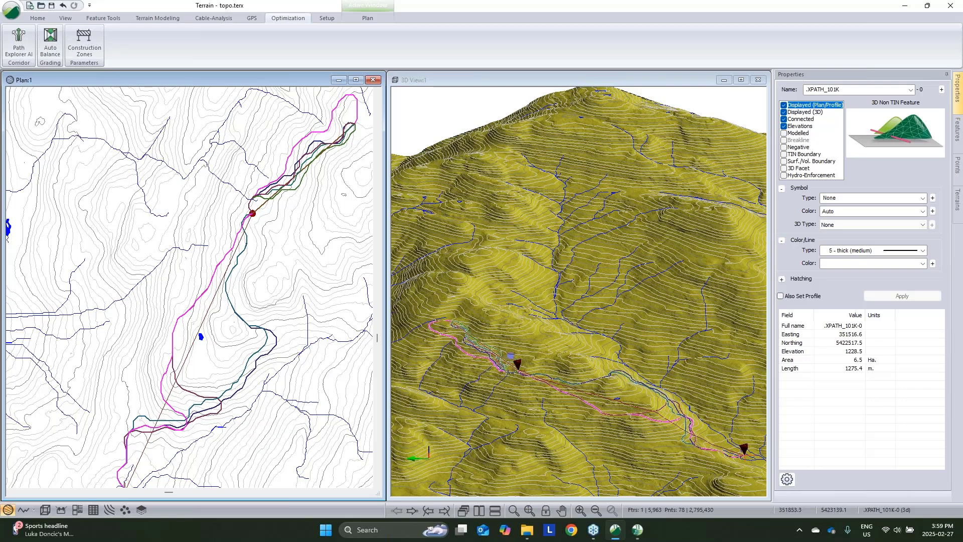
# - Return to the Location design and open the standards settings in the vertical optimization options of V-align 1
pyautogui.click(902, 6)
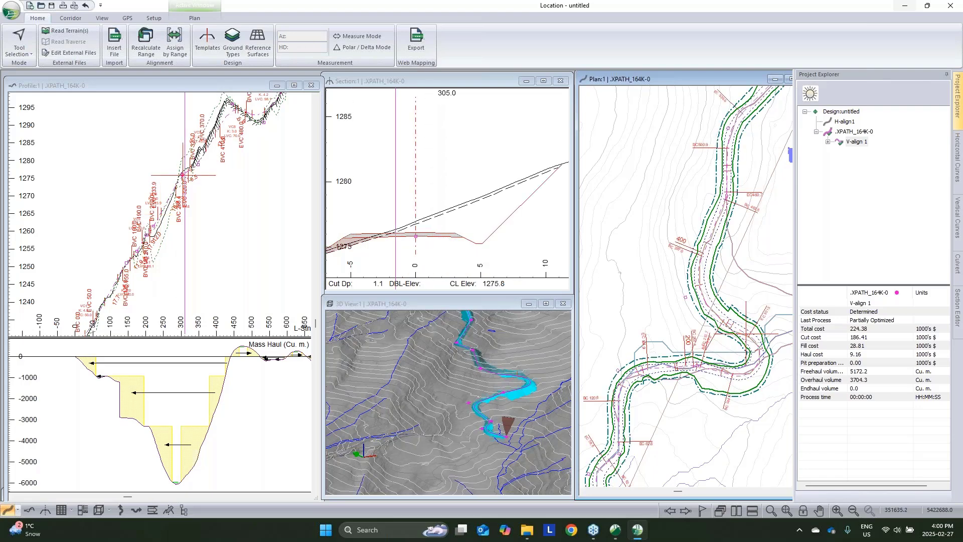
pyautogui.rightClick(856, 142)
pyautogui.click(877, 167)
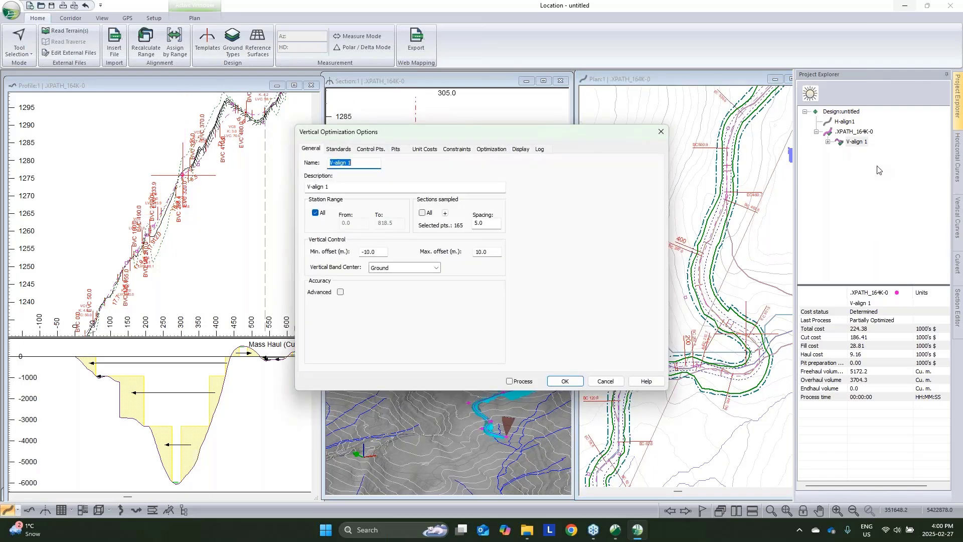
pyautogui.click(329, 149)
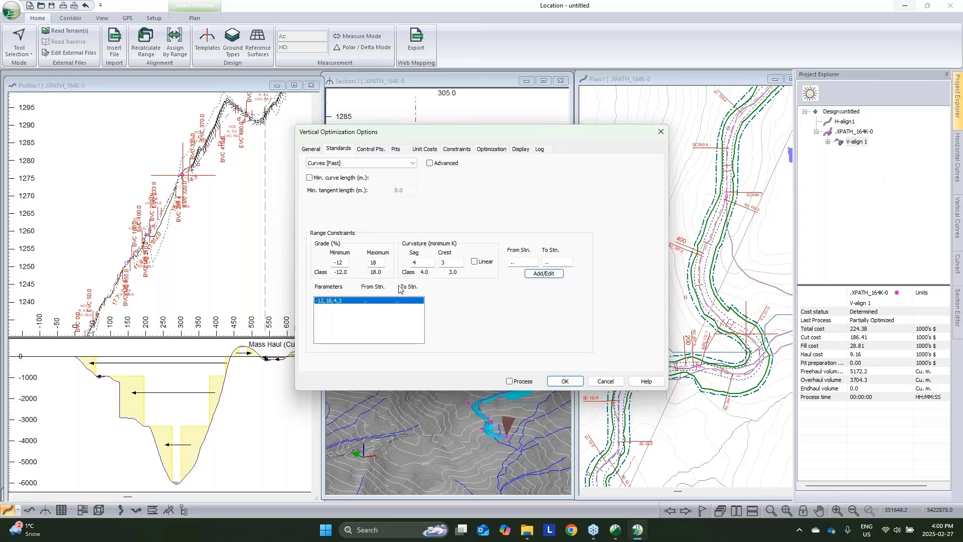
# - Try adding a range constraint with a 14% maximum grade from station 240 to 305, and discard the changes
pyautogui.click(384, 262)
pyautogui.doubleClick(384, 263)
pyautogui.write('14')
pyautogui.doubleClick(512, 261)
pyautogui.write('3')
pyautogui.write('240')
pyautogui.press('Tab')
pyautogui.write('305')
pyautogui.click(551, 277)
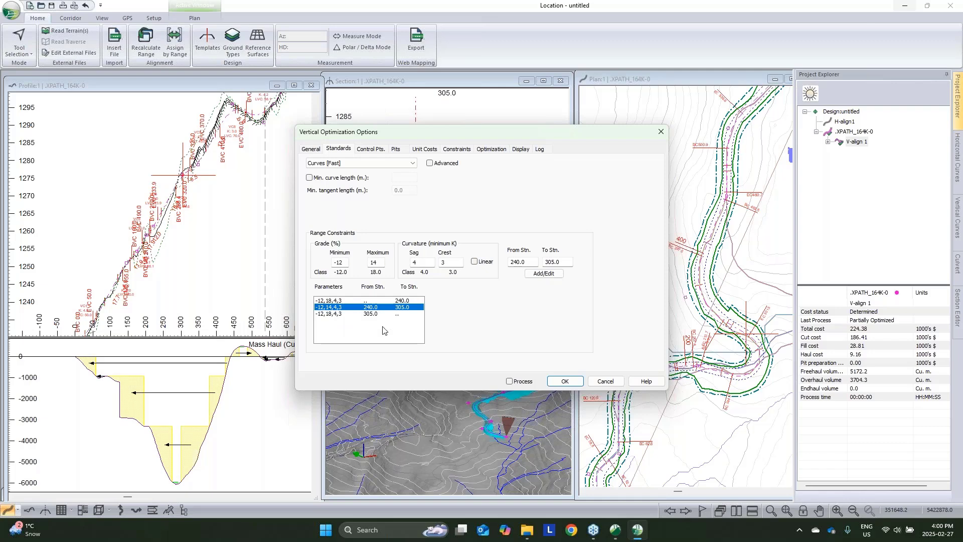
pyautogui.click(605, 382)
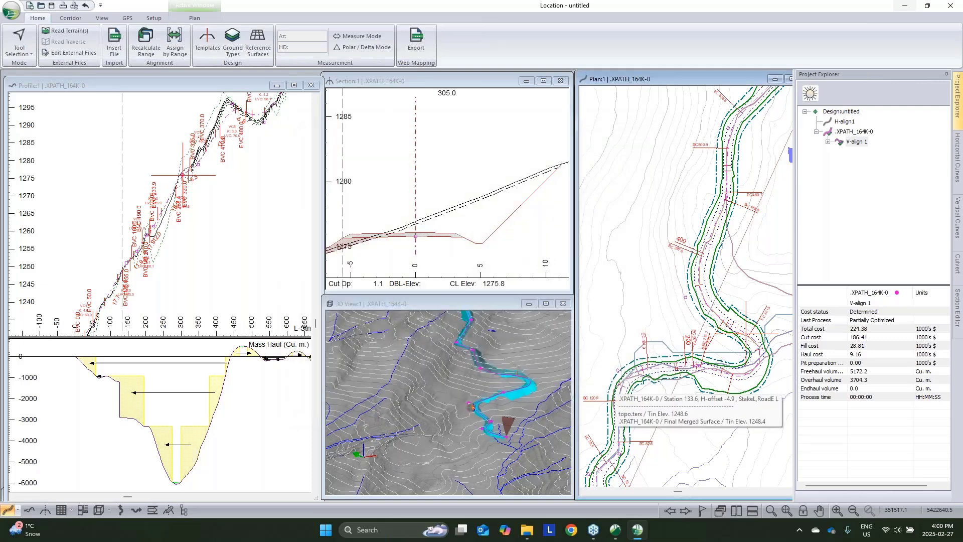